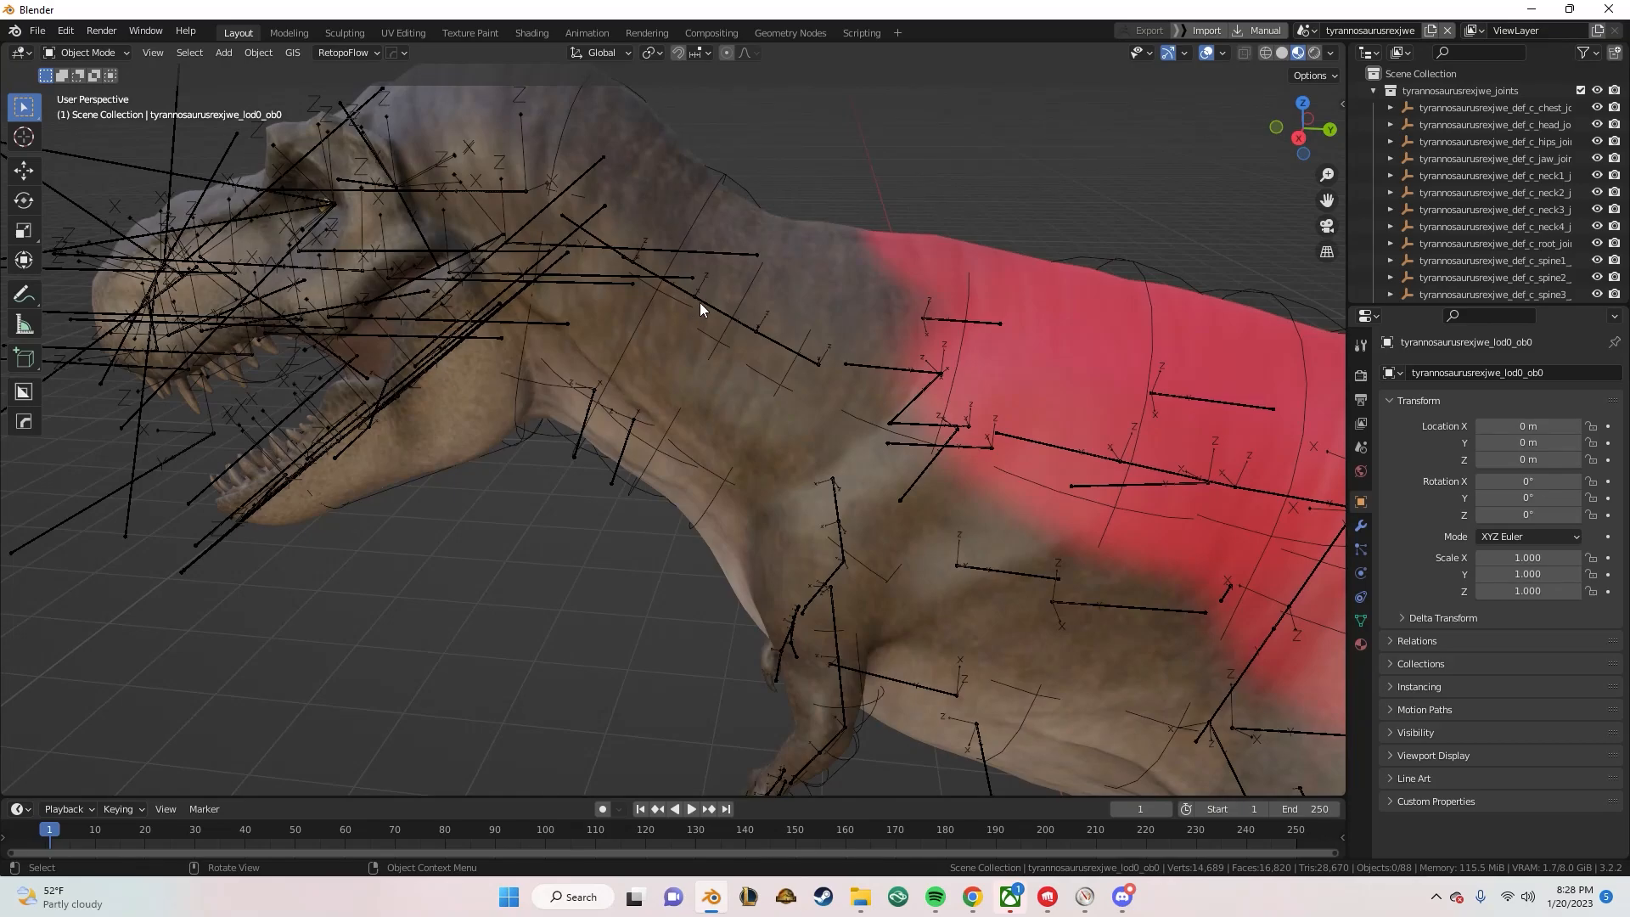
# Switch the armature to Pose Mode and try moving the def_c_neck1_joint bone forward and up in the right orthographic view.
pyautogui.moveTo(700, 302); pyautogui.dragTo(629, 316, button='middle')
pyautogui.hotkey('ctrl', 'Tab')
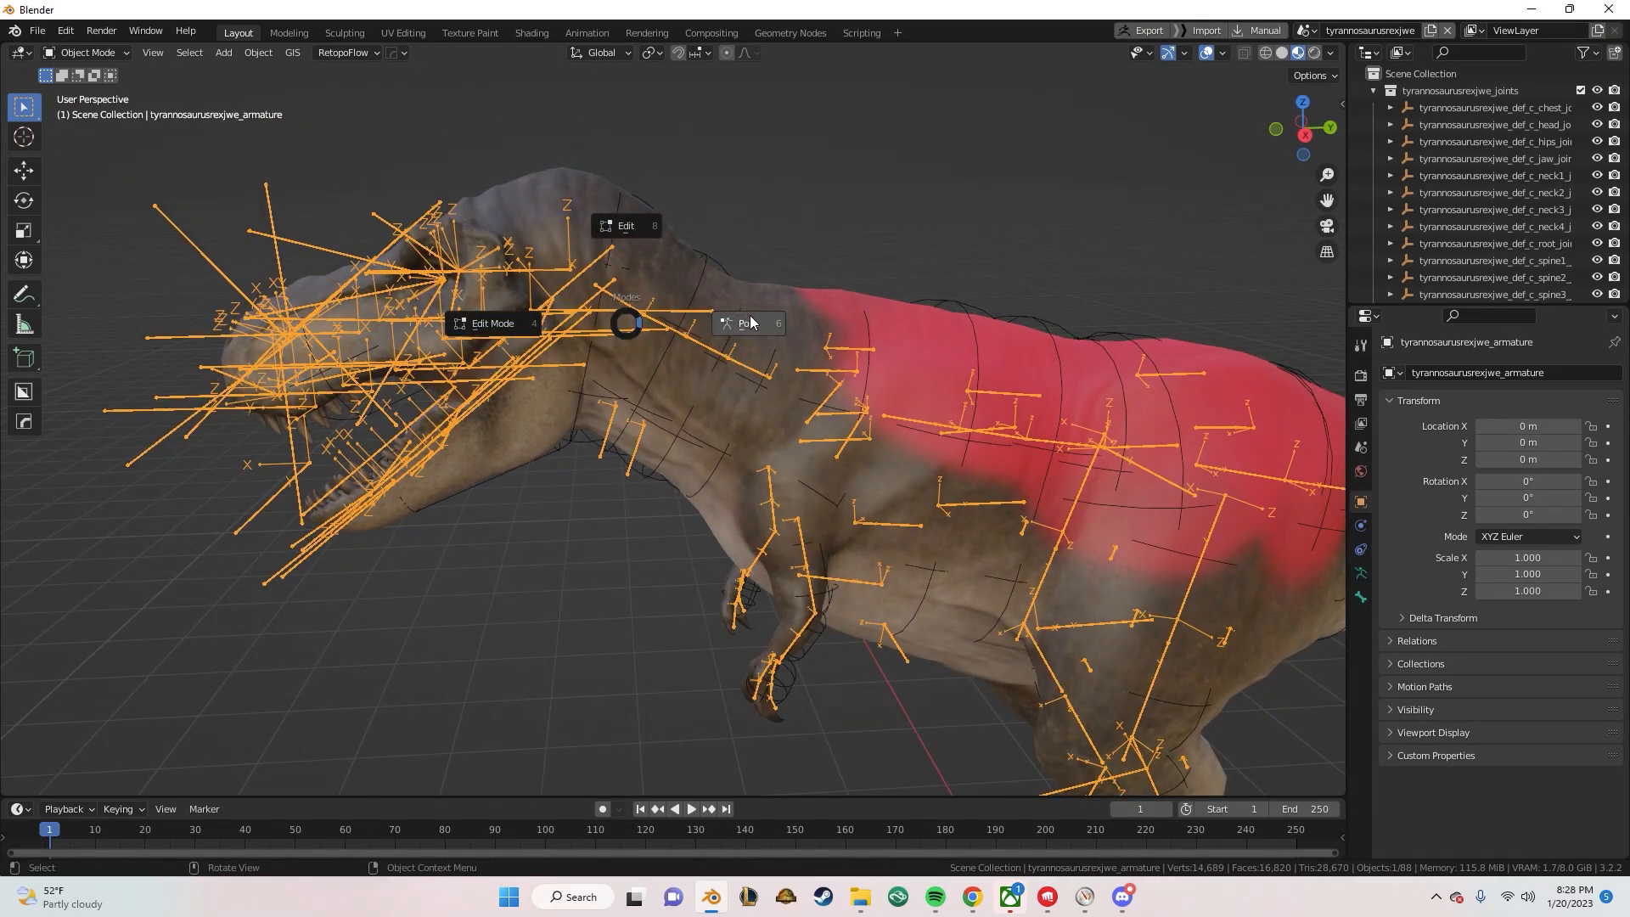
pyautogui.click(750, 320)
pyautogui.scroll(-3, 744, 386)
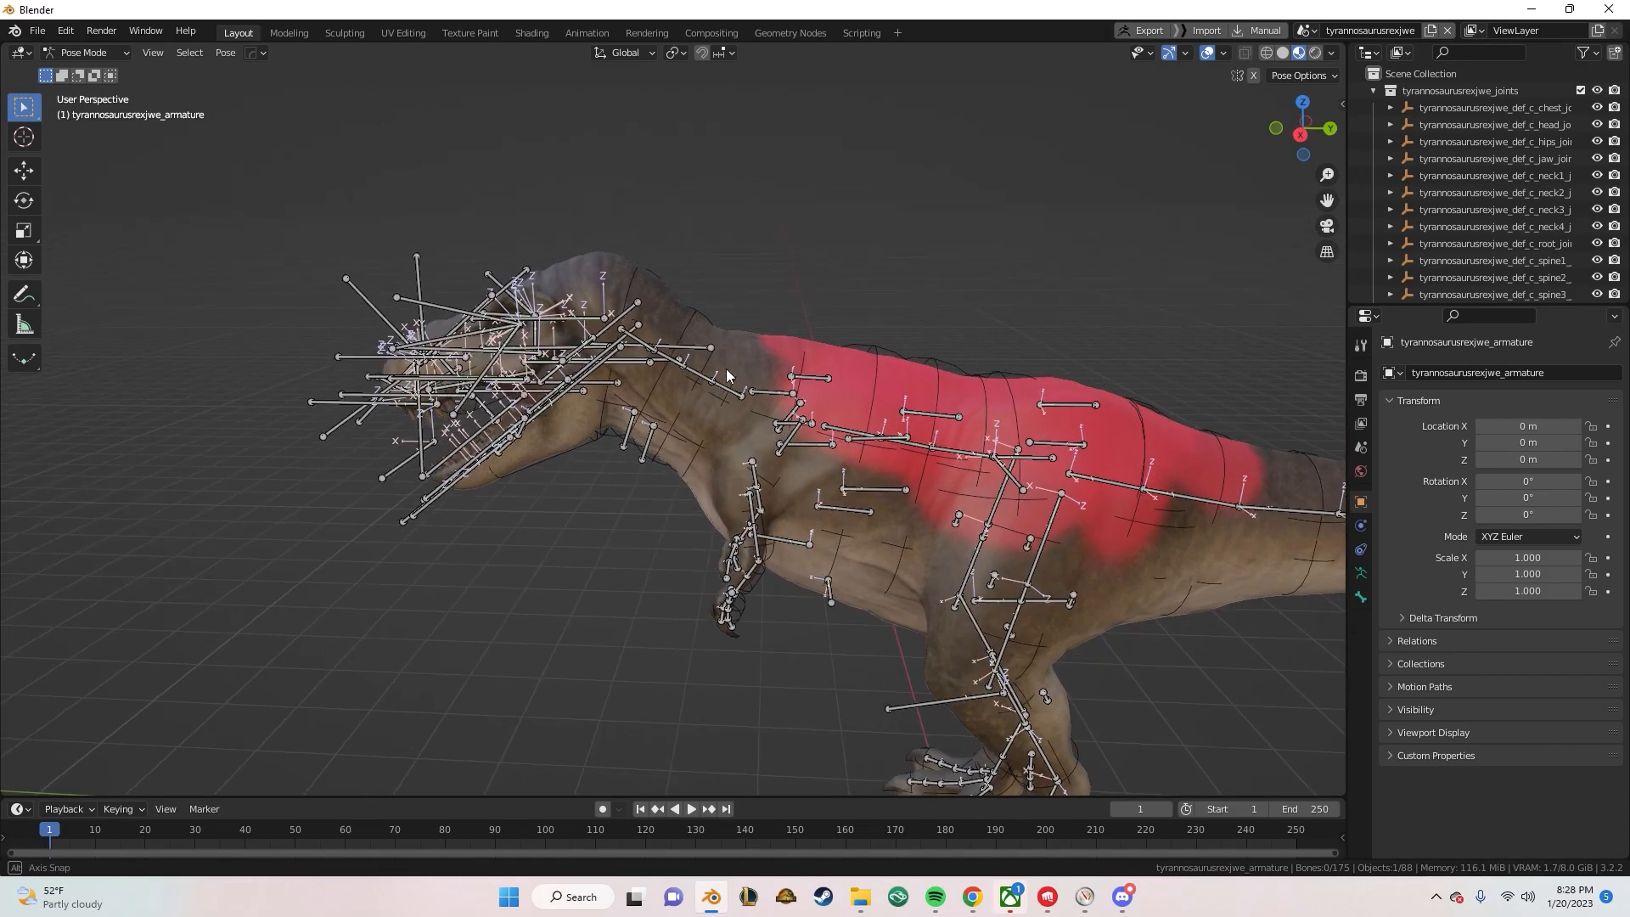
pyautogui.click(1302, 134)
pyautogui.press('g')
pyautogui.moveTo(810, 356); pyautogui.dragTo(484, 214)
pyautogui.scroll(-4, 552, 262)
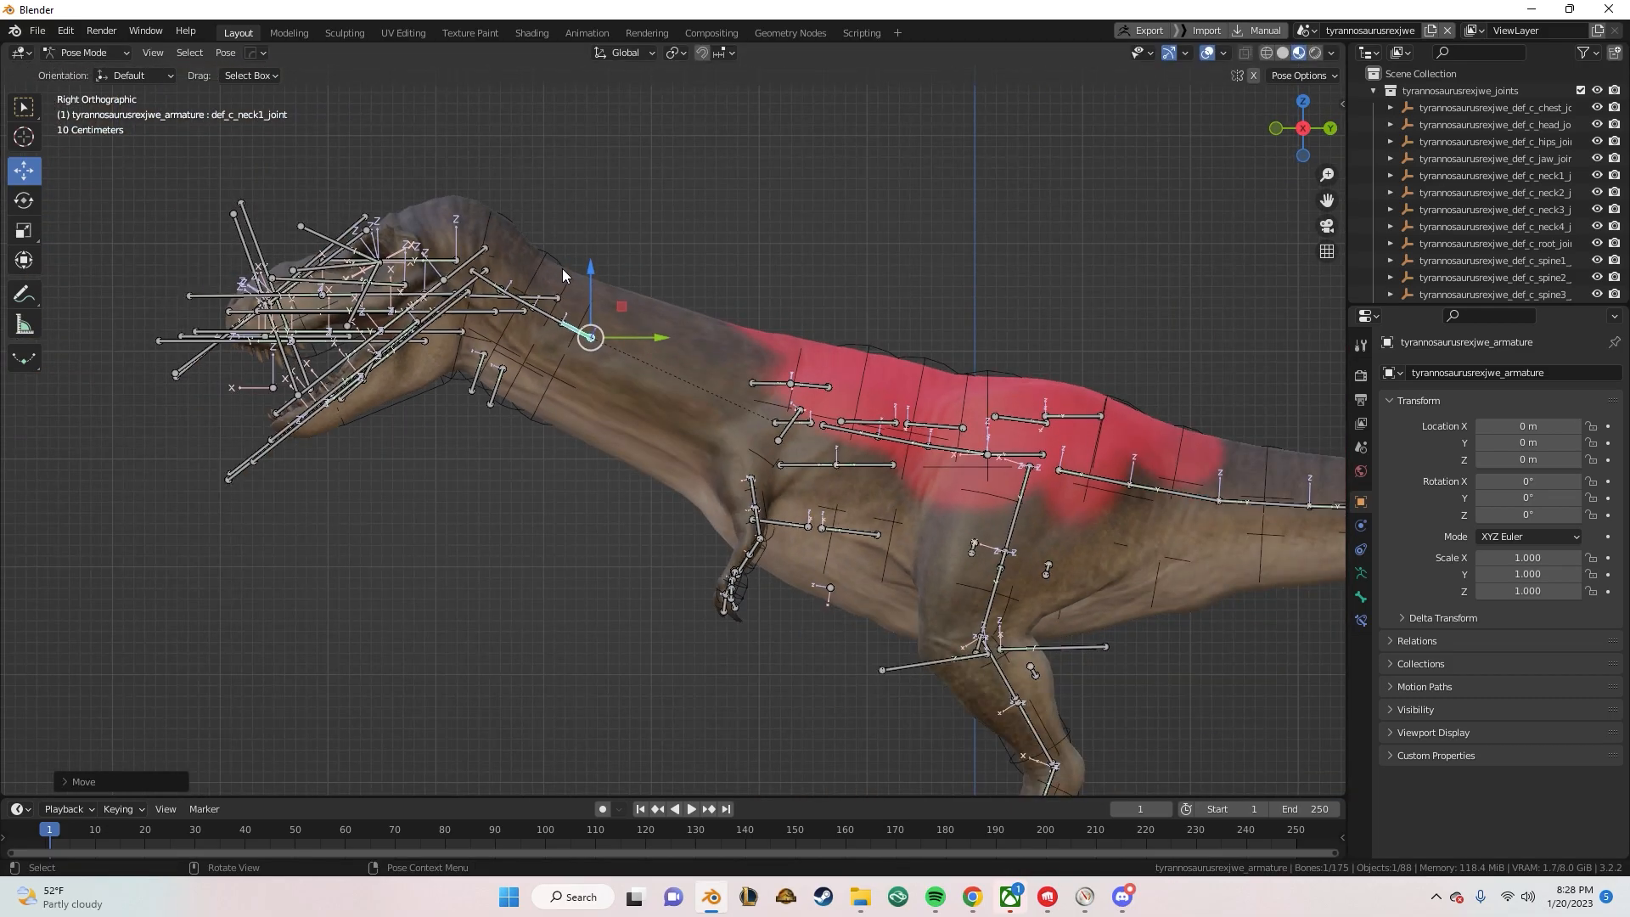
# Inspect the stretched neck up close and undo the neck bone's move.
pyautogui.moveTo(525, 316); pyautogui.dragTo(847, 345, button='middle')
pyautogui.scroll(5, 725, 343)
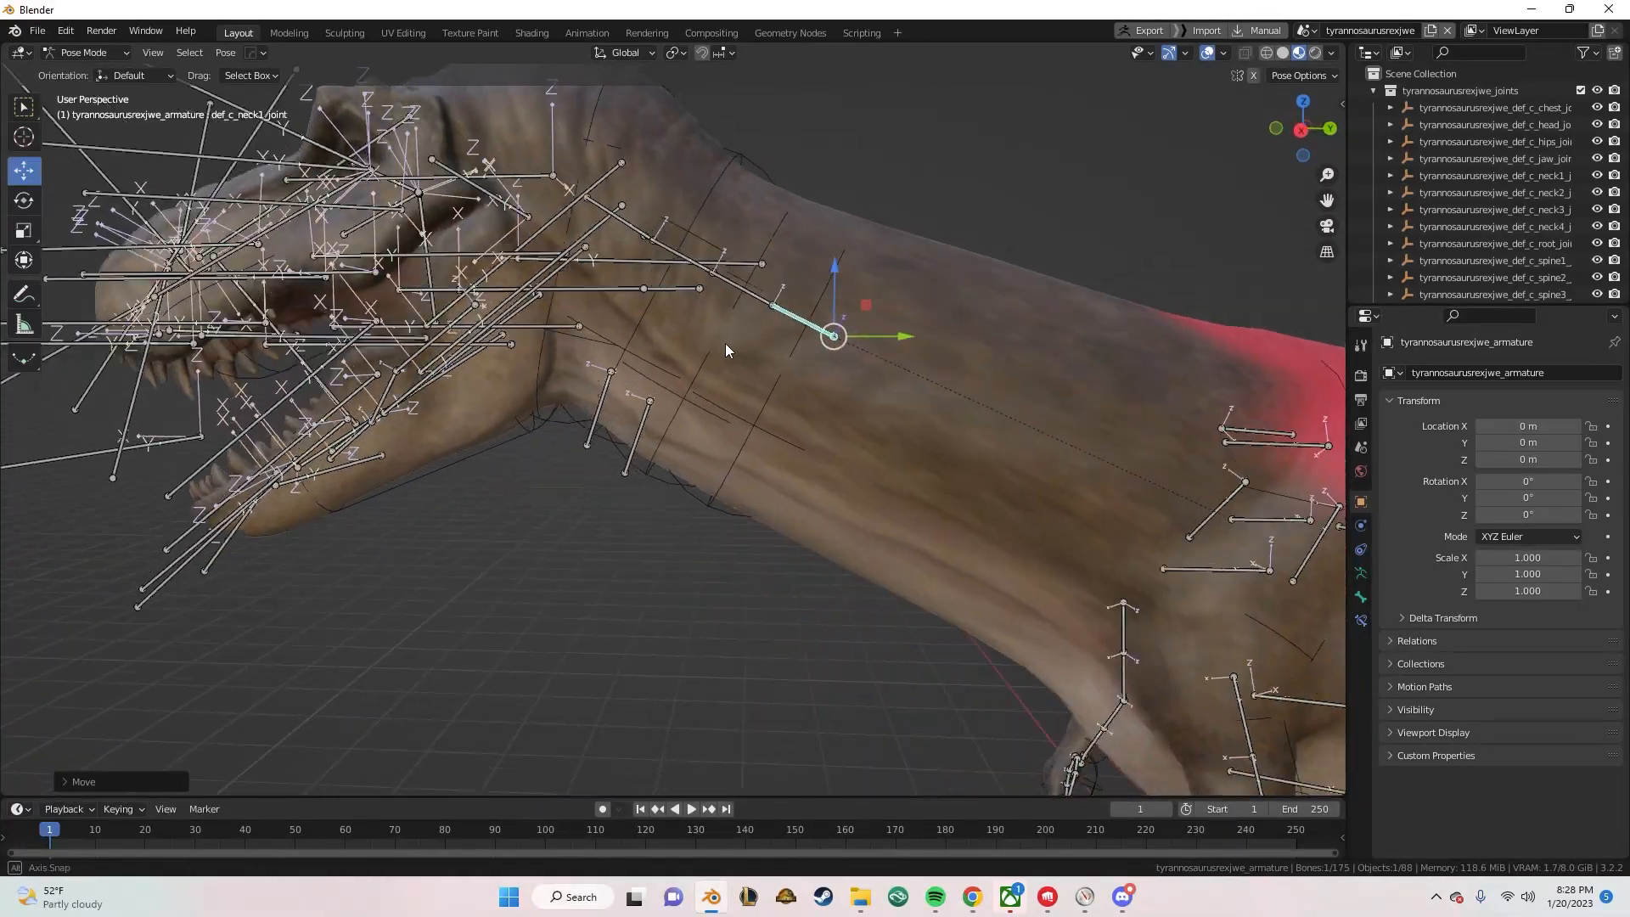
pyautogui.keyDown('shift'); pyautogui.moveTo(753, 407); pyautogui.dragTo(421, 341, button='middle'); pyautogui.keyUp('shift')
pyautogui.moveTo(613, 382); pyautogui.dragTo(664, 375, button='middle')
pyautogui.hotkey('ctrl', 'z')
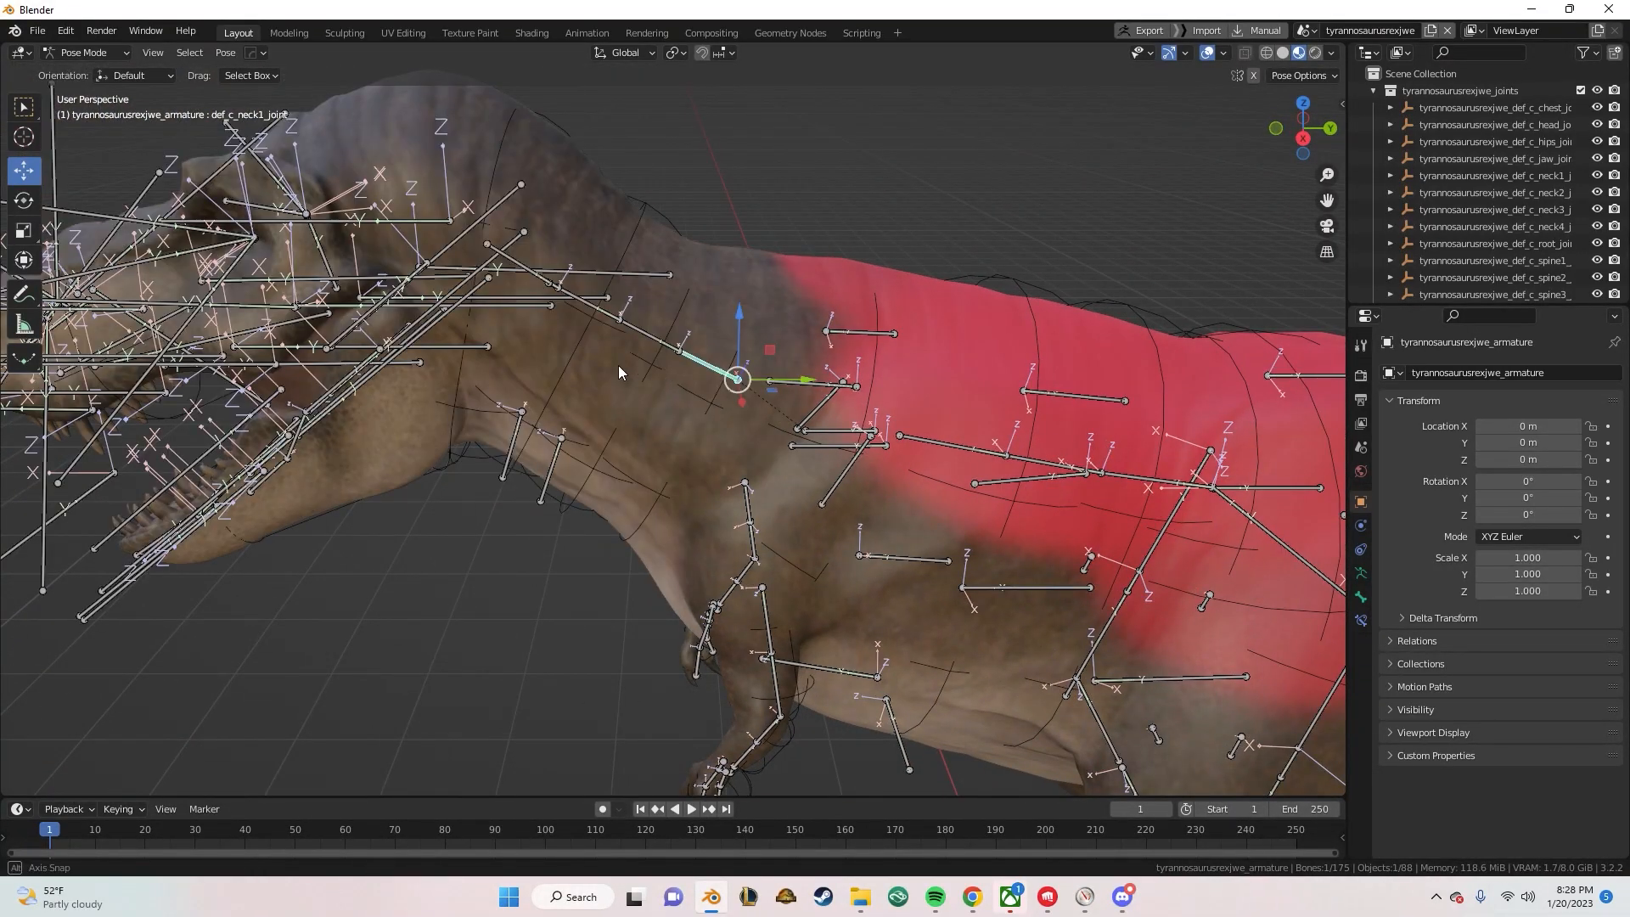
# Return the armature to Object Mode.
pyautogui.scroll(3, 791, 354)
pyautogui.scroll(-8, 791, 354)
pyautogui.moveTo(620, 321)
pyautogui.mouseDown(button='middle')
pyautogui.moveTo(664, 287)
pyautogui.moveTo(628, 299)
pyautogui.mouseUp(button='middle')
pyautogui.scroll(3, 516, 324)
pyautogui.hotkey('ctrl', 'Tab')
pyautogui.click(589, 150)
# Turn off the bone axes in the armature's viewport display settings.
pyautogui.moveTo(369, 214); pyautogui.dragTo(626, 322, button='middle')
pyautogui.scroll(4, 476, 212)
pyautogui.scroll(-4, 552, 311)
pyautogui.moveTo(516, 311); pyautogui.dragTo(1232, 513, button='middle')
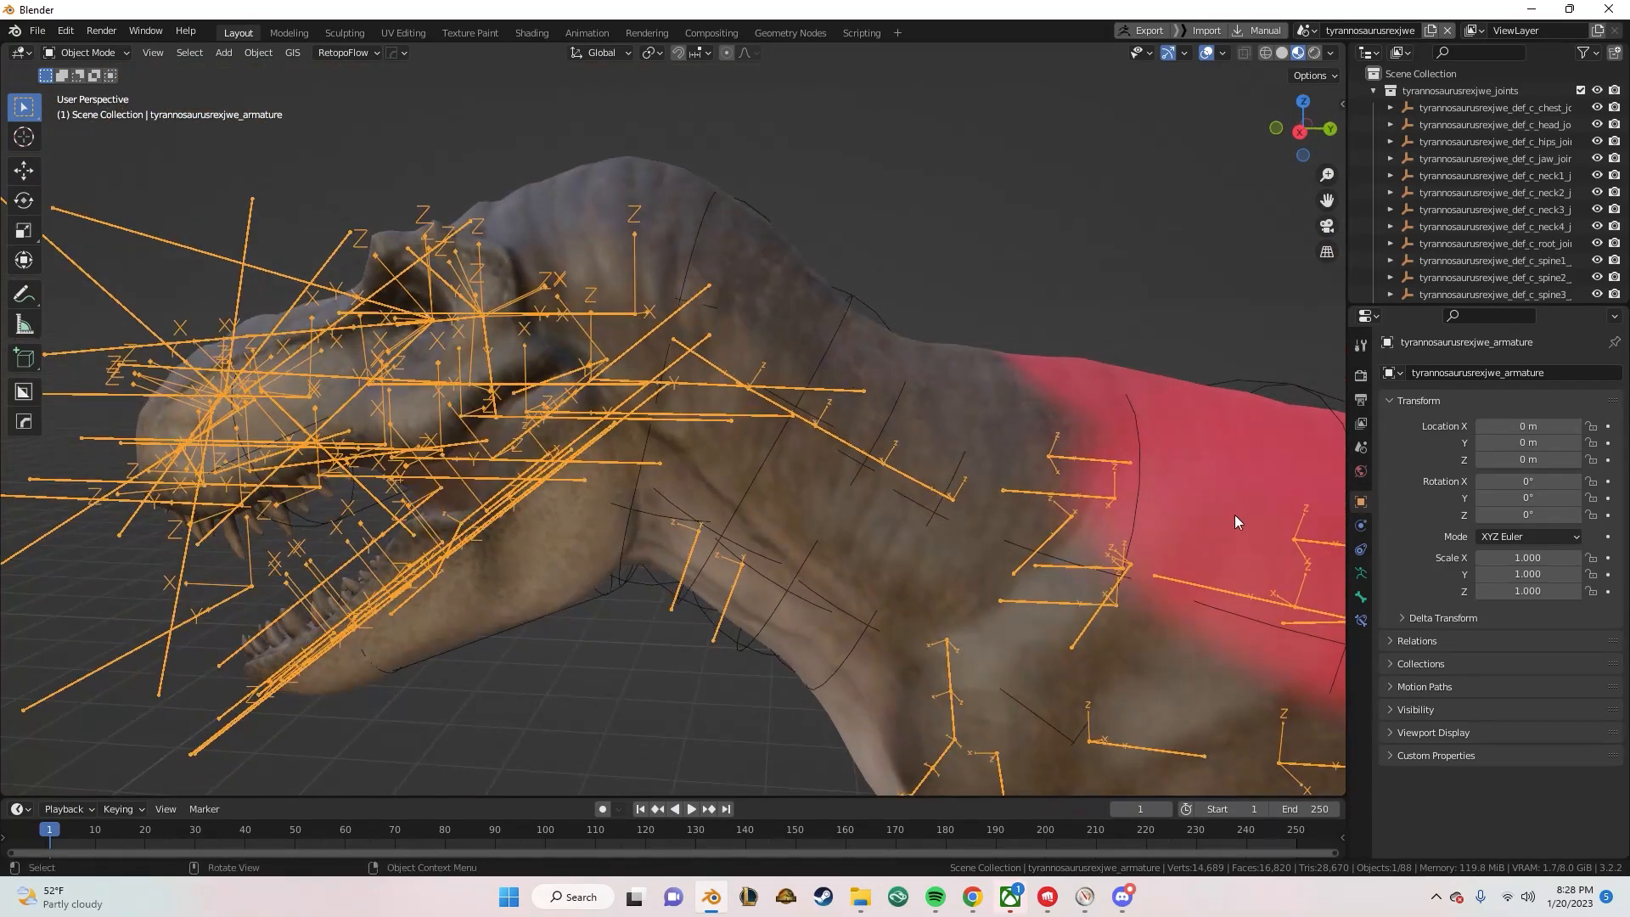
pyautogui.click(1361, 573)
pyautogui.click(1433, 620)
pyautogui.click(1482, 745)
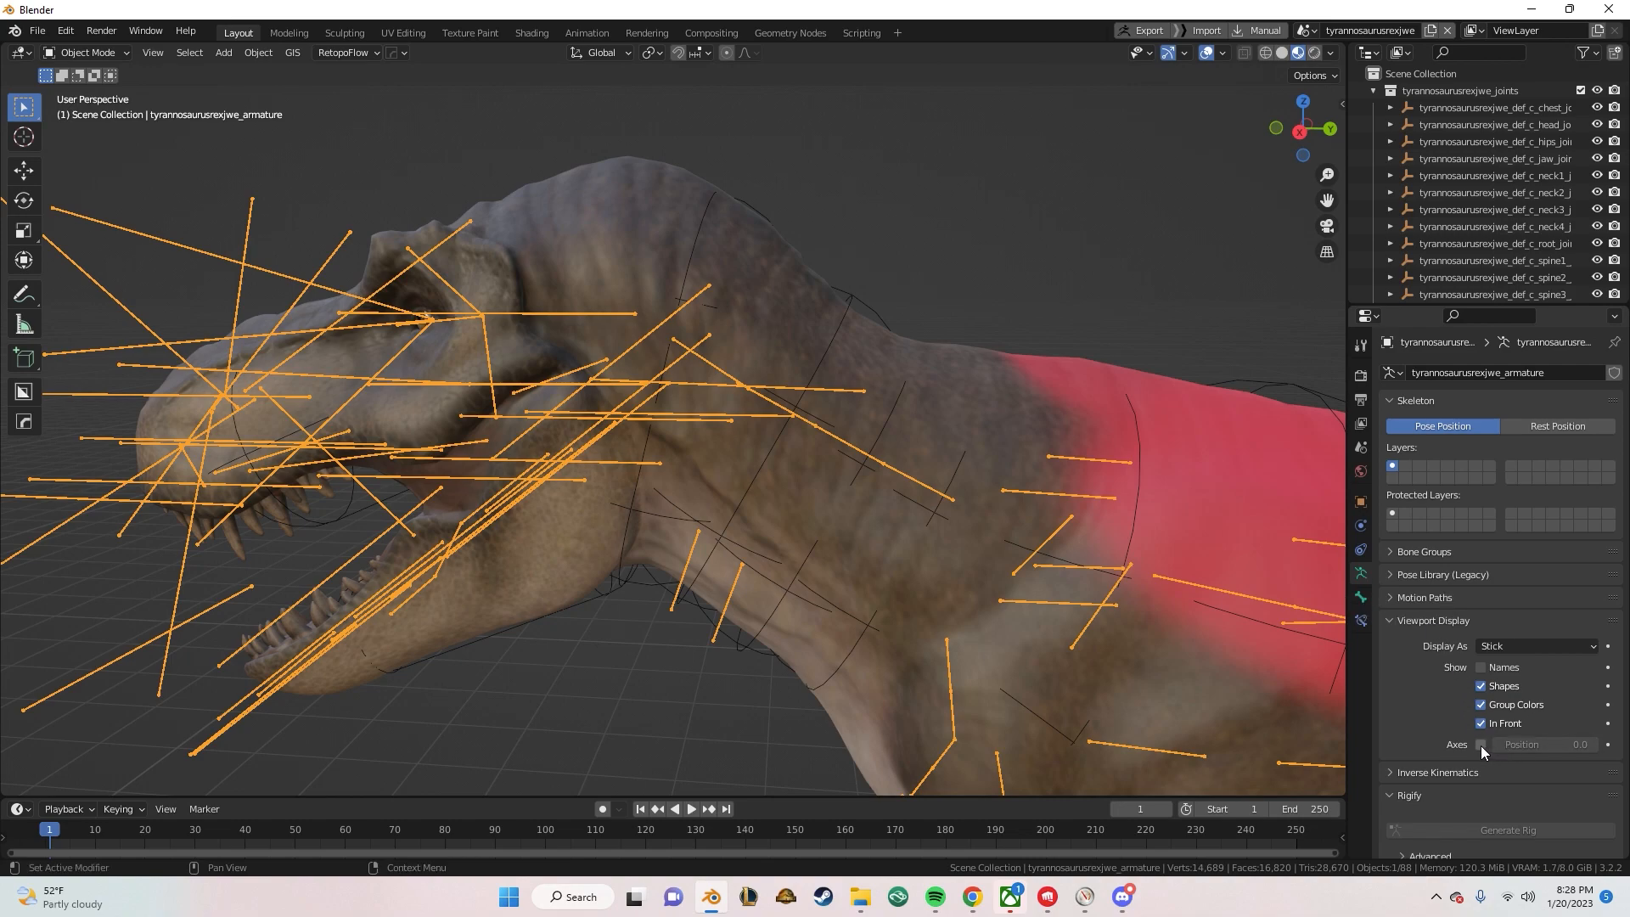
# Select the def_c_neck1_joint bone at the base of the neck and switch the armature to Edit Mode.
pyautogui.moveTo(1149, 649)
pyautogui.mouseDown(button='middle')
pyautogui.moveTo(783, 466)
pyautogui.moveTo(727, 295)
pyautogui.moveTo(765, 268)
pyautogui.mouseUp(button='middle')
pyautogui.keyDown('shift'); pyautogui.moveTo(764, 267); pyautogui.dragTo(921, 590, button='middle'); pyautogui.keyUp('shift')
pyautogui.press('Tab')
pyautogui.click(717, 344)
pyautogui.moveTo(584, 399); pyautogui.dragTo(576, 370, button='middle')
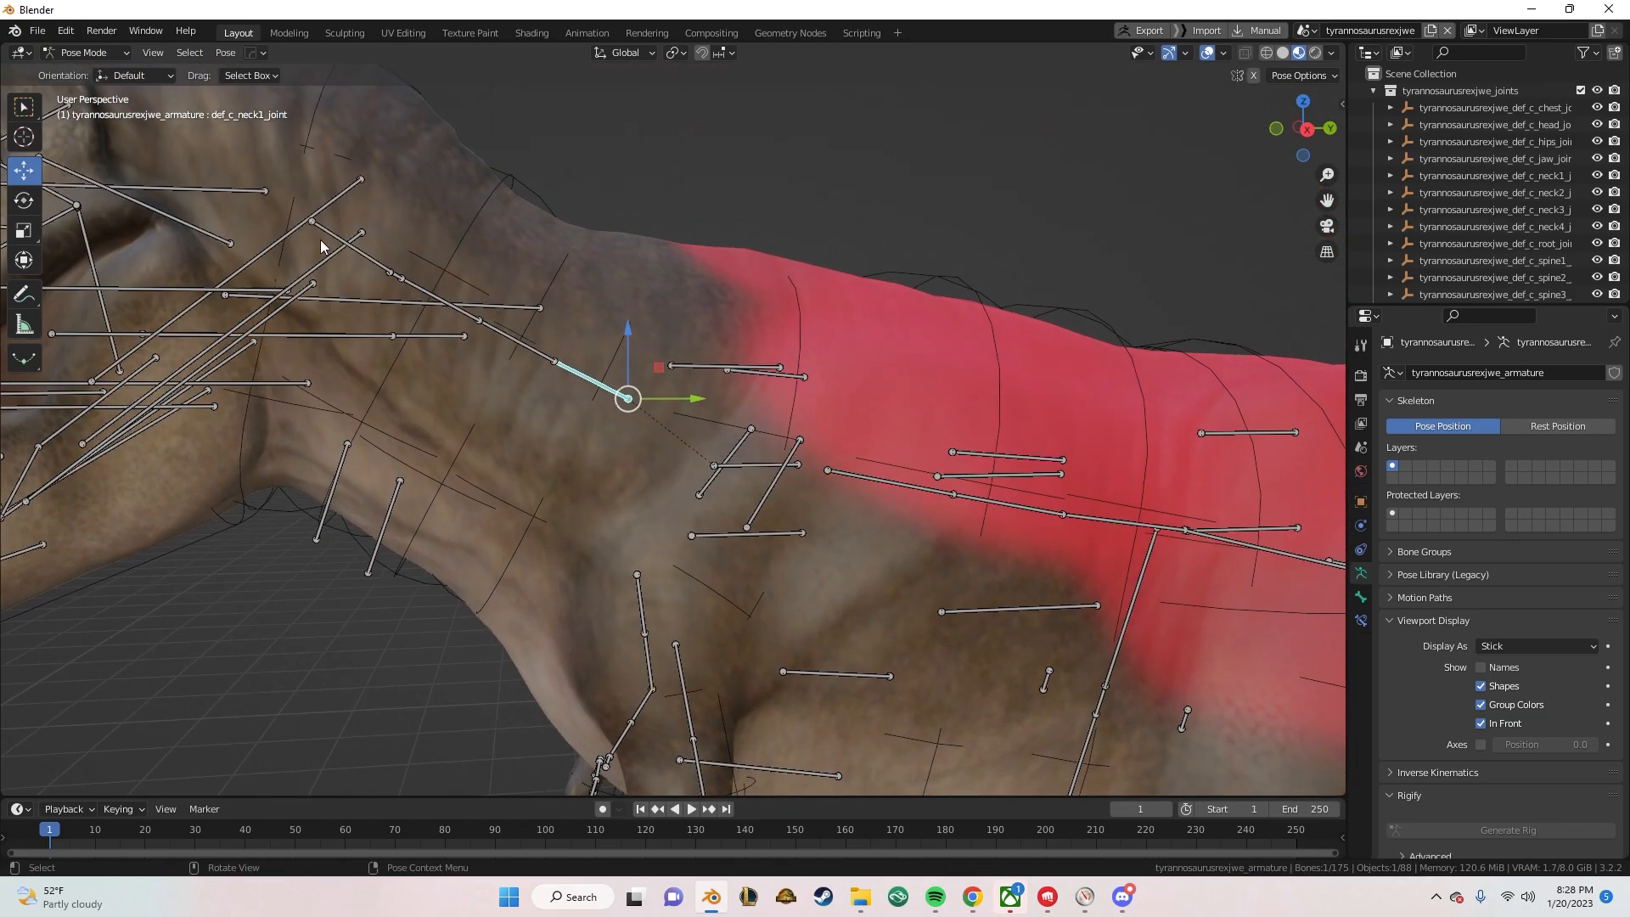
pyautogui.click(1301, 128)
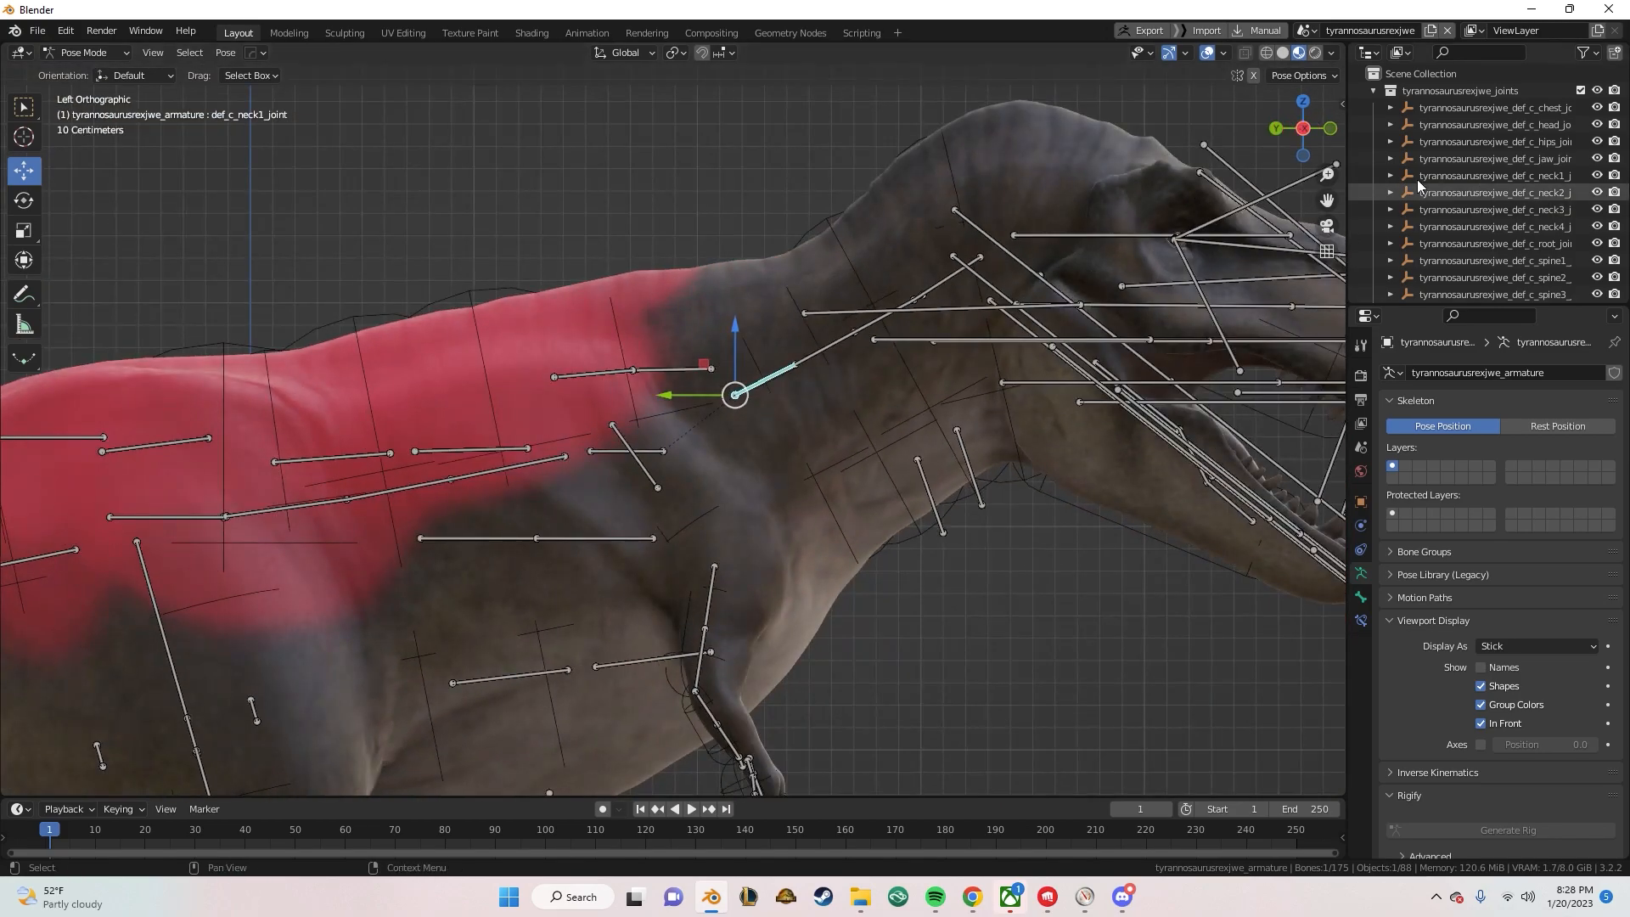
pyautogui.click(1301, 128)
pyautogui.keyDown('shift'); pyautogui.moveTo(736, 369); pyautogui.dragTo(787, 428, button='middle'); pyautogui.keyUp('shift')
pyautogui.hotkey('ctrl', 'Tab')
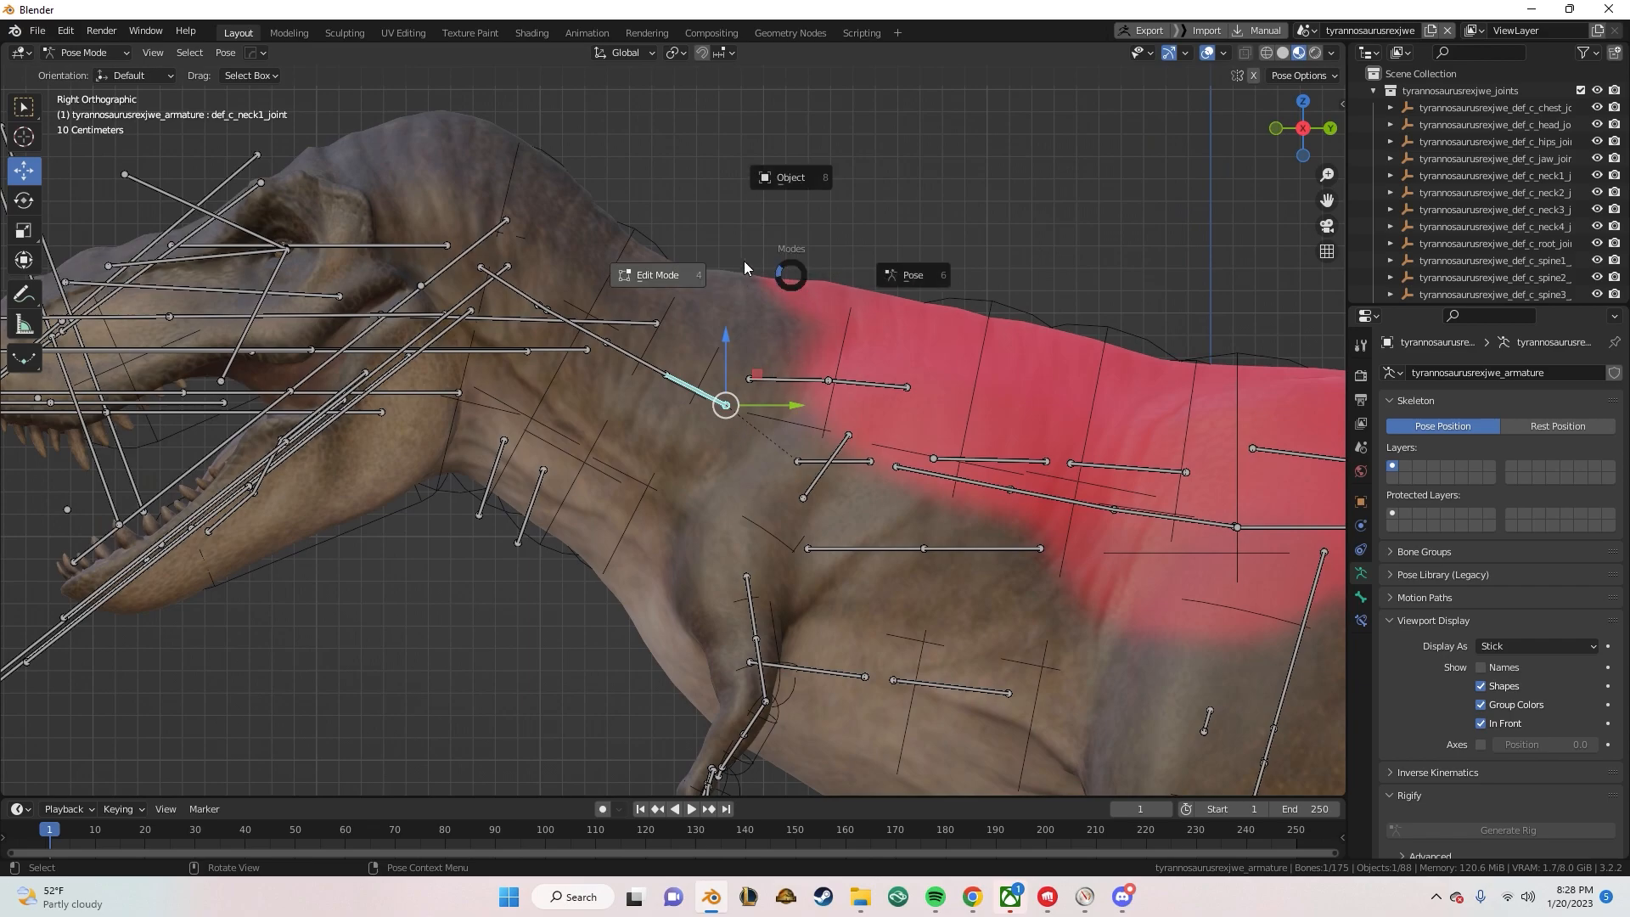
pyautogui.click(667, 265)
pyautogui.moveTo(827, 372); pyautogui.dragTo(831, 433, button='middle')
# Open the bone properties of def_c_neck1_joint and expand its Relations settings.
pyautogui.click(1362, 597)
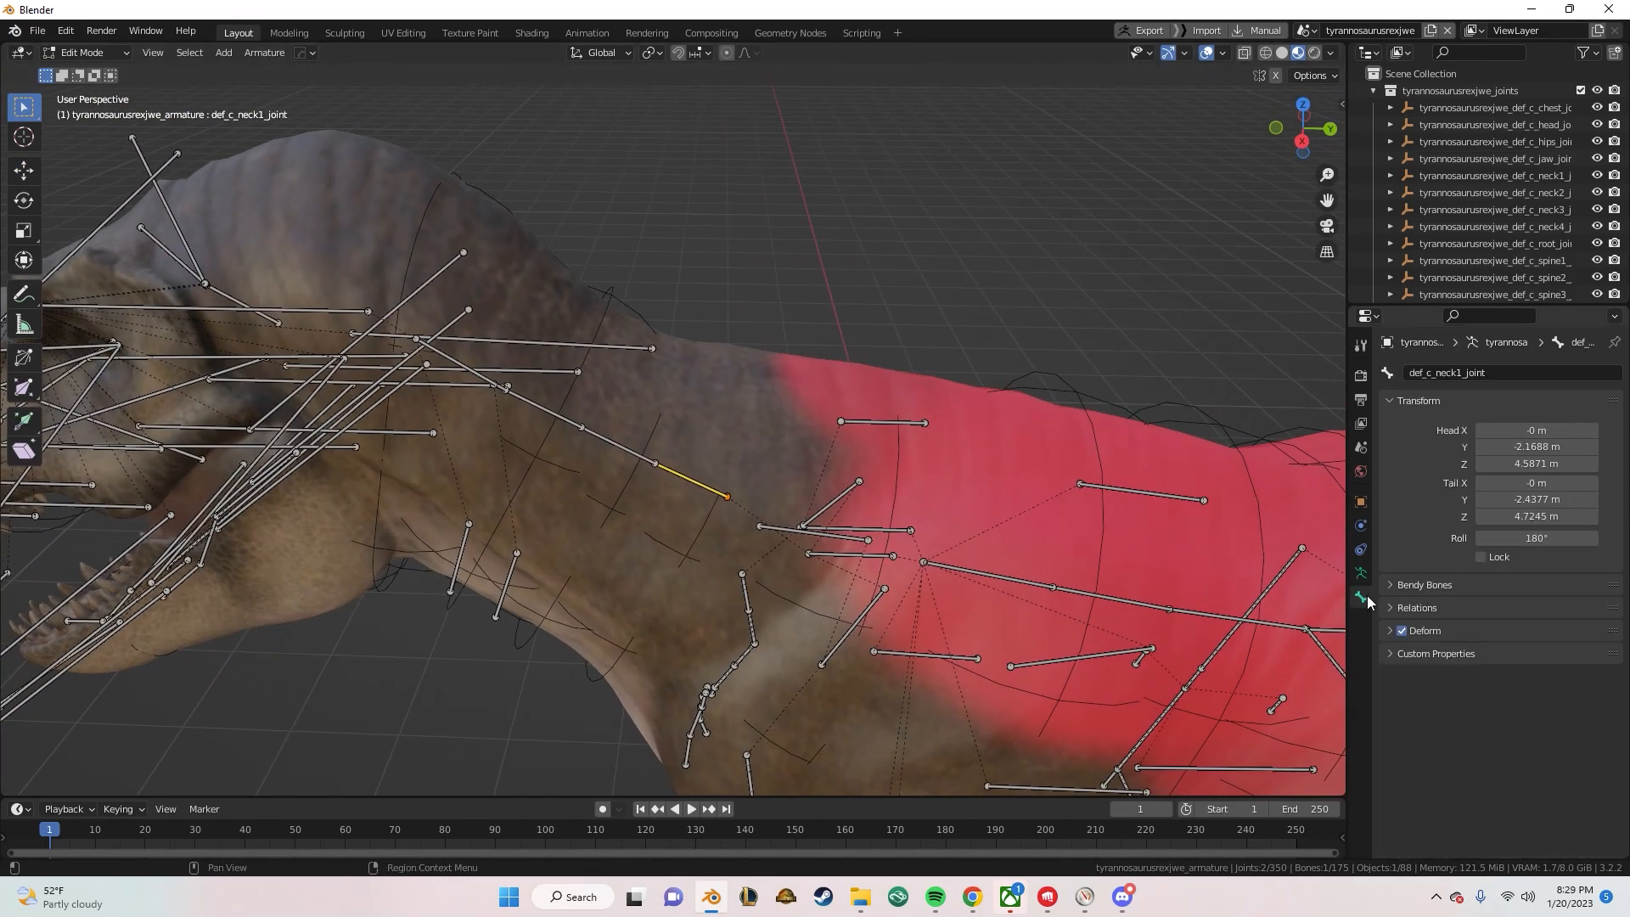
pyautogui.moveTo(736, 484); pyautogui.dragTo(747, 450, button='middle')
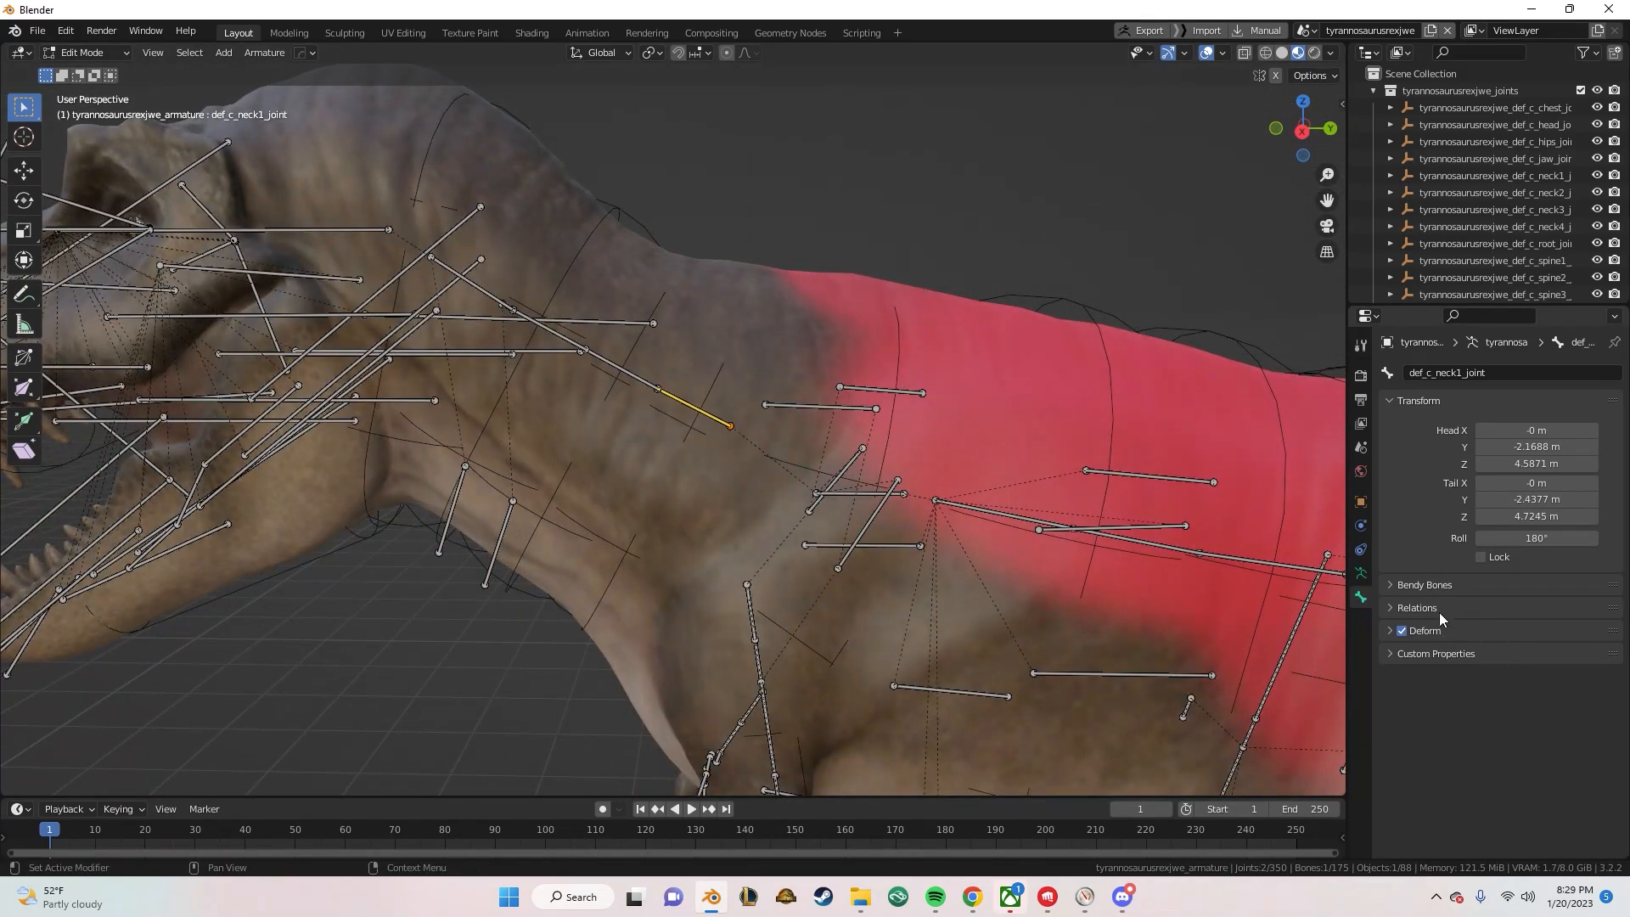
pyautogui.click(1415, 608)
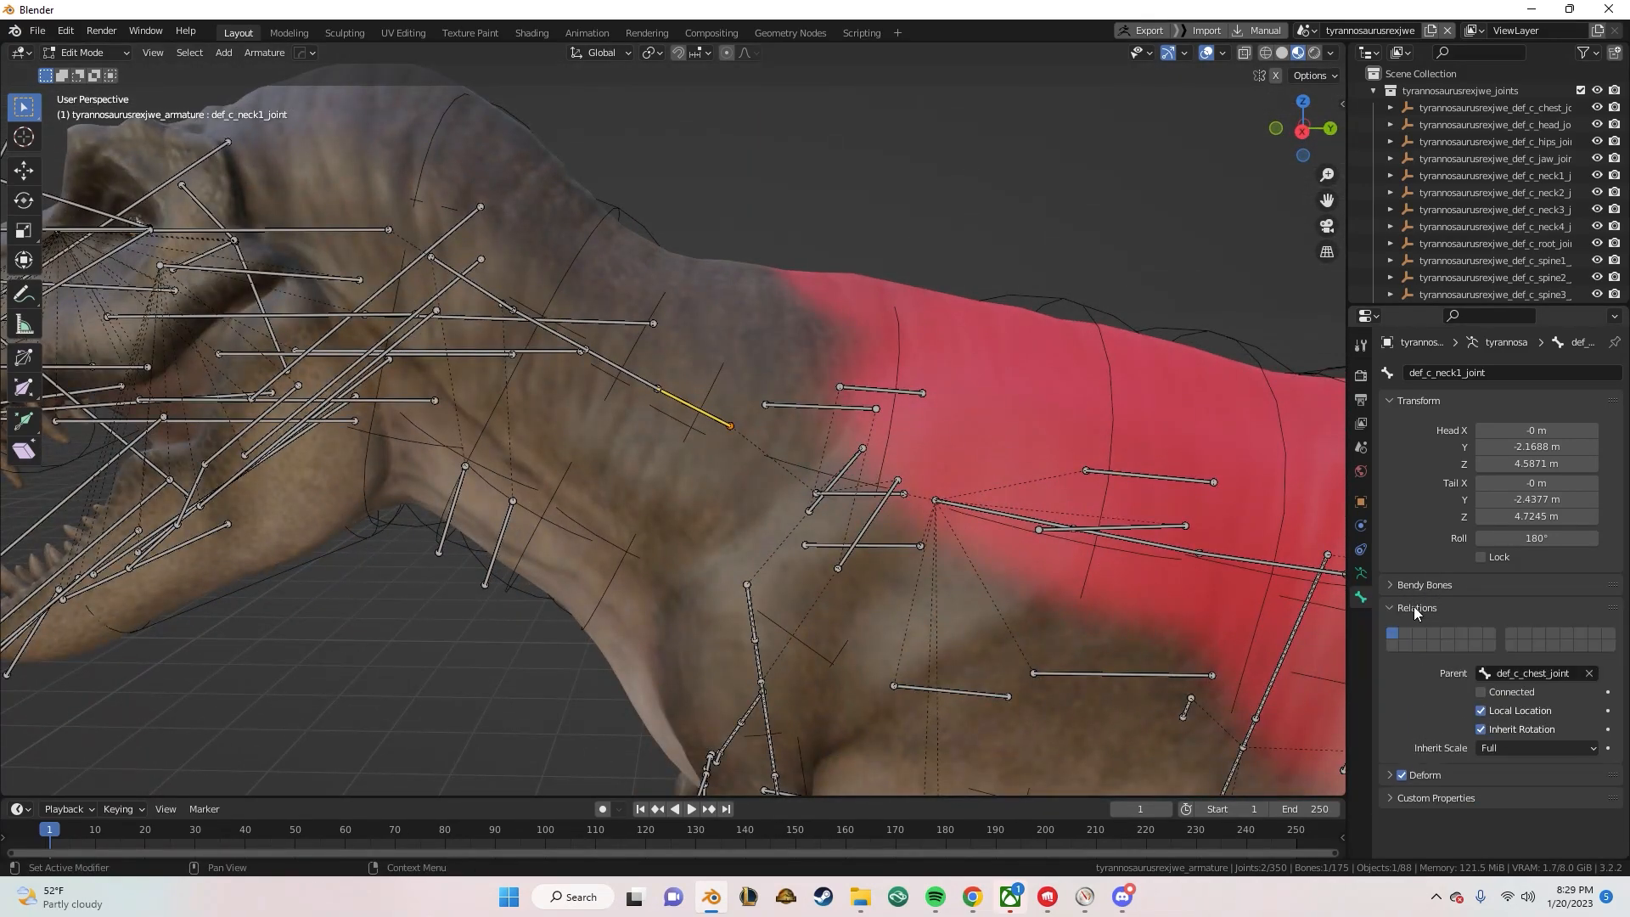
# Select the def_c_chest_joint bone and duplicate it in place.
pyautogui.moveTo(1101, 498); pyautogui.dragTo(962, 506, button='middle')
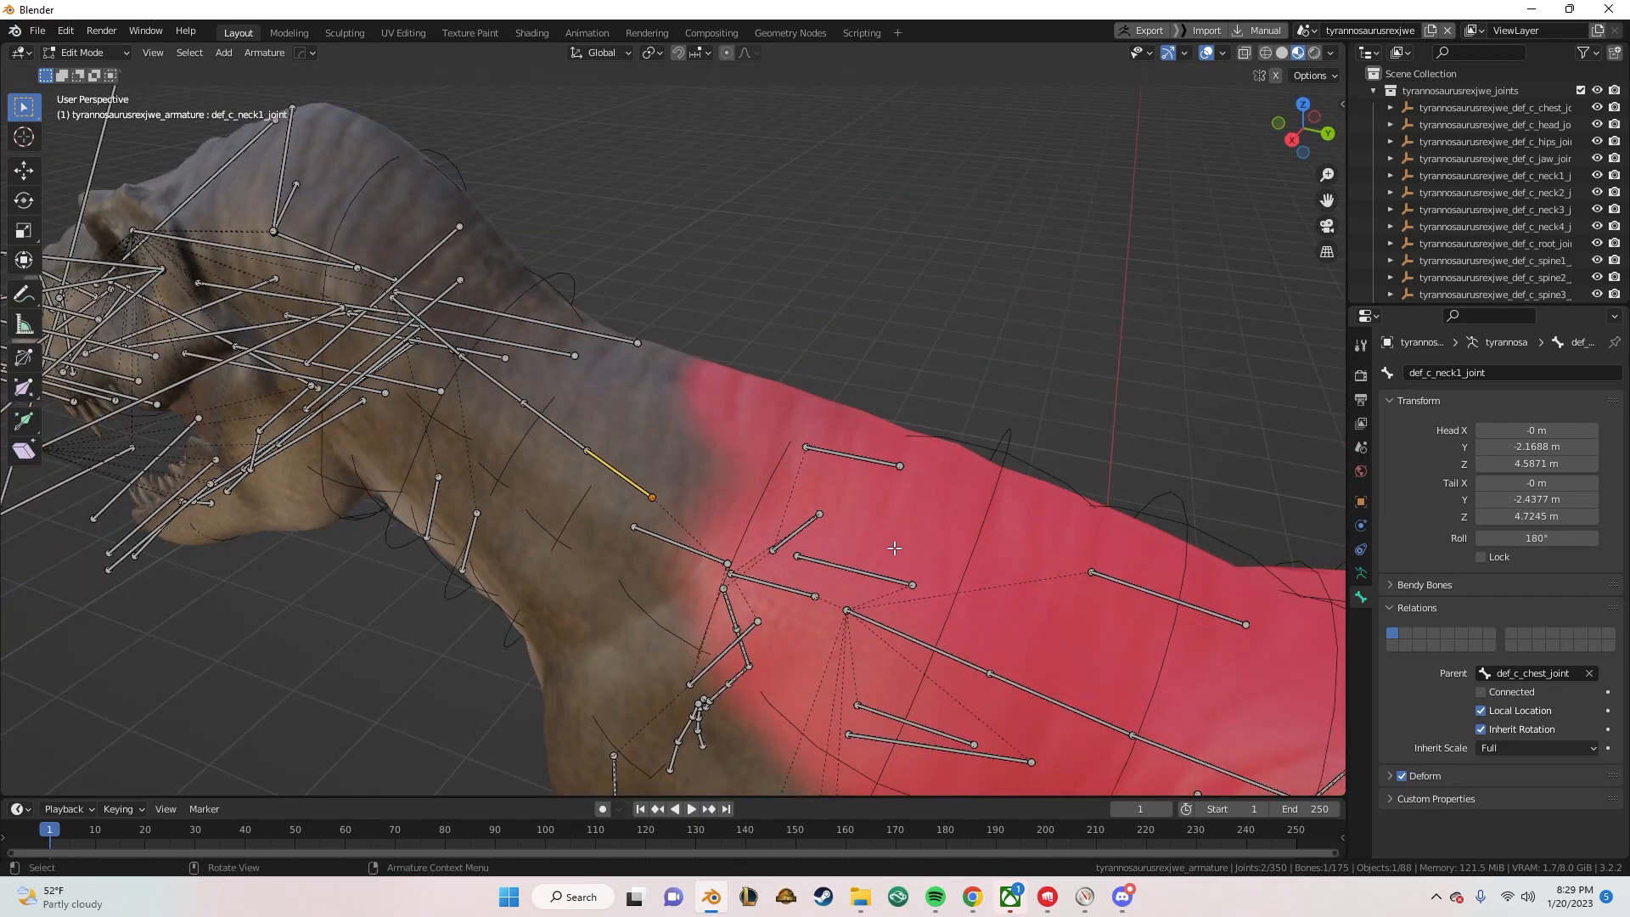
pyautogui.moveTo(734, 647); pyautogui.dragTo(519, 329, button='middle')
pyautogui.moveTo(950, 461); pyautogui.dragTo(652, 505, button='middle')
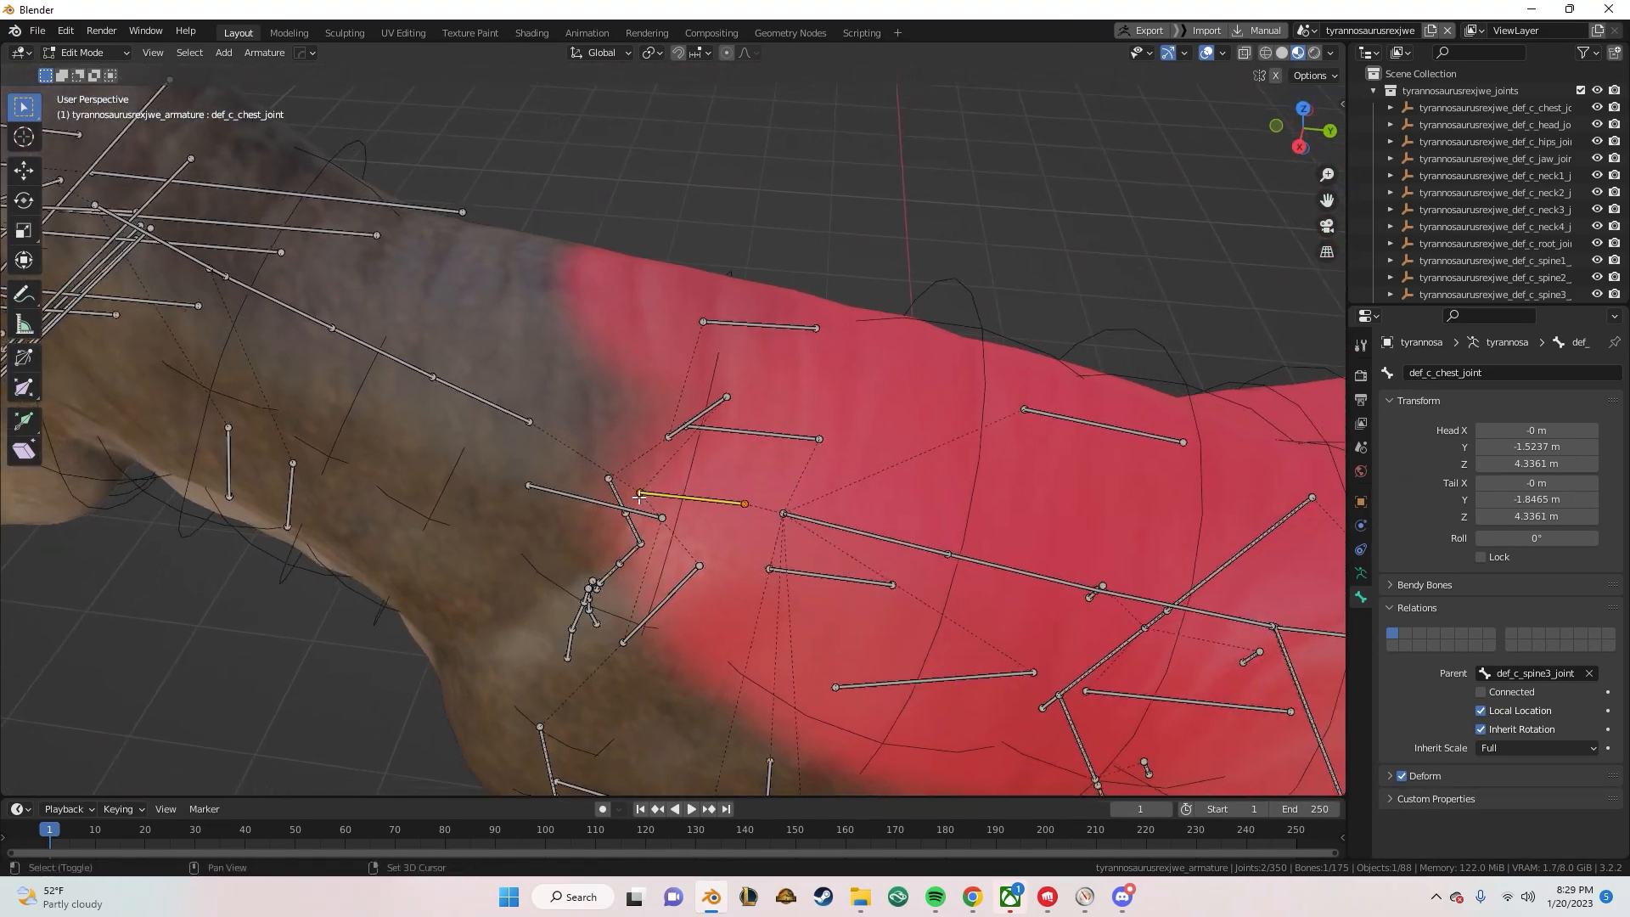
pyautogui.scroll(2, 526, 411)
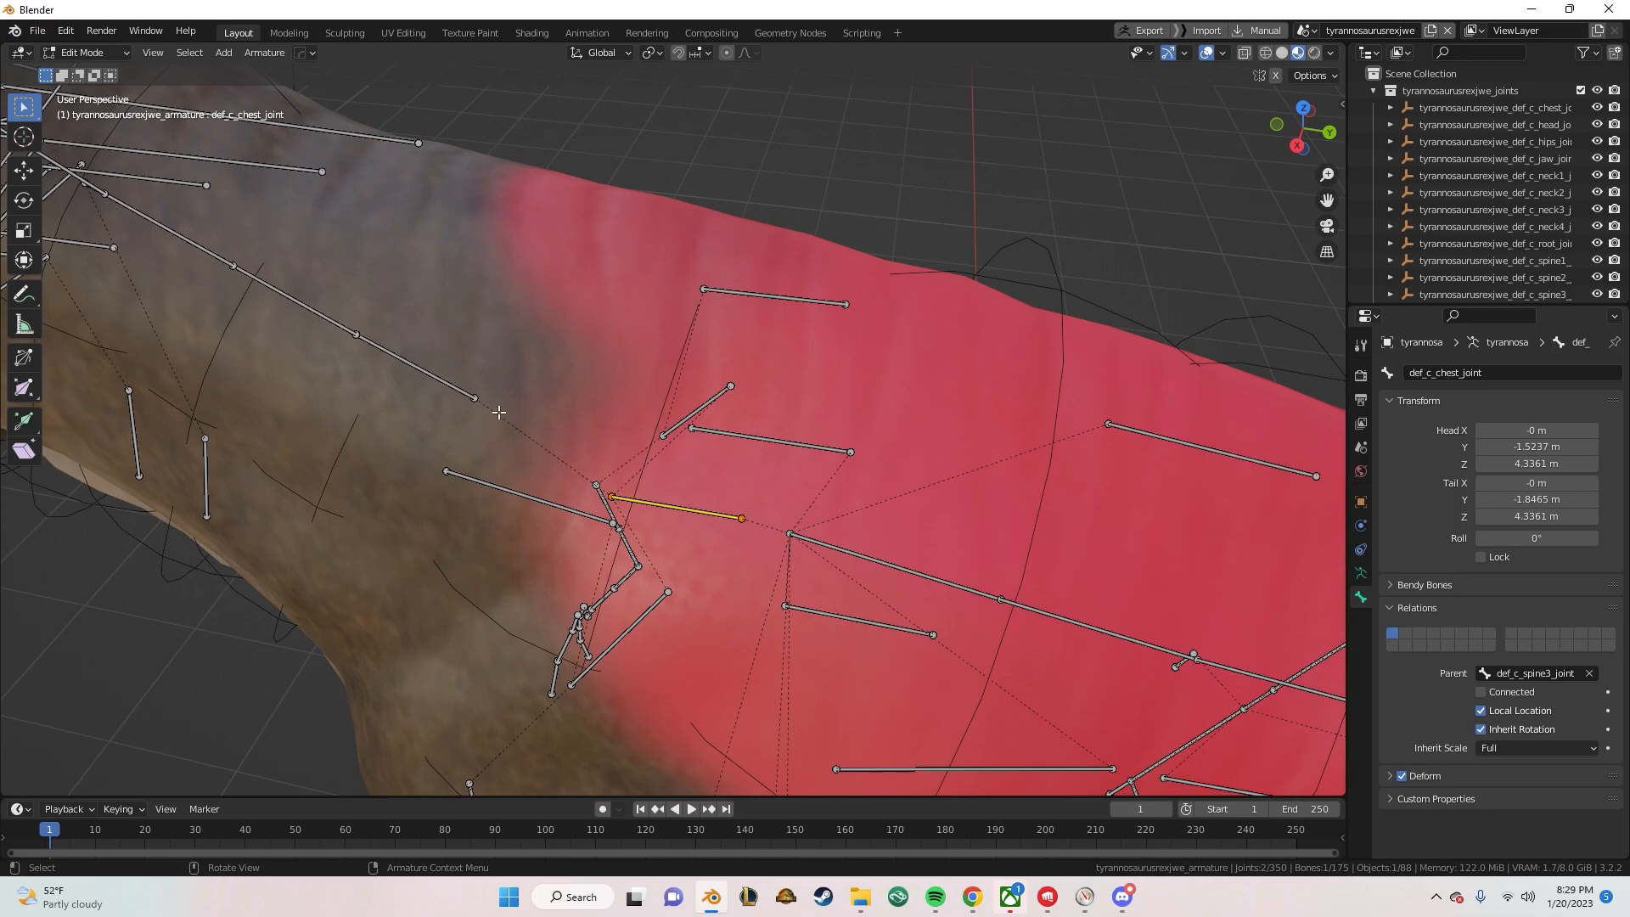
pyautogui.moveTo(578, 468); pyautogui.dragTo(763, 474, button='middle')
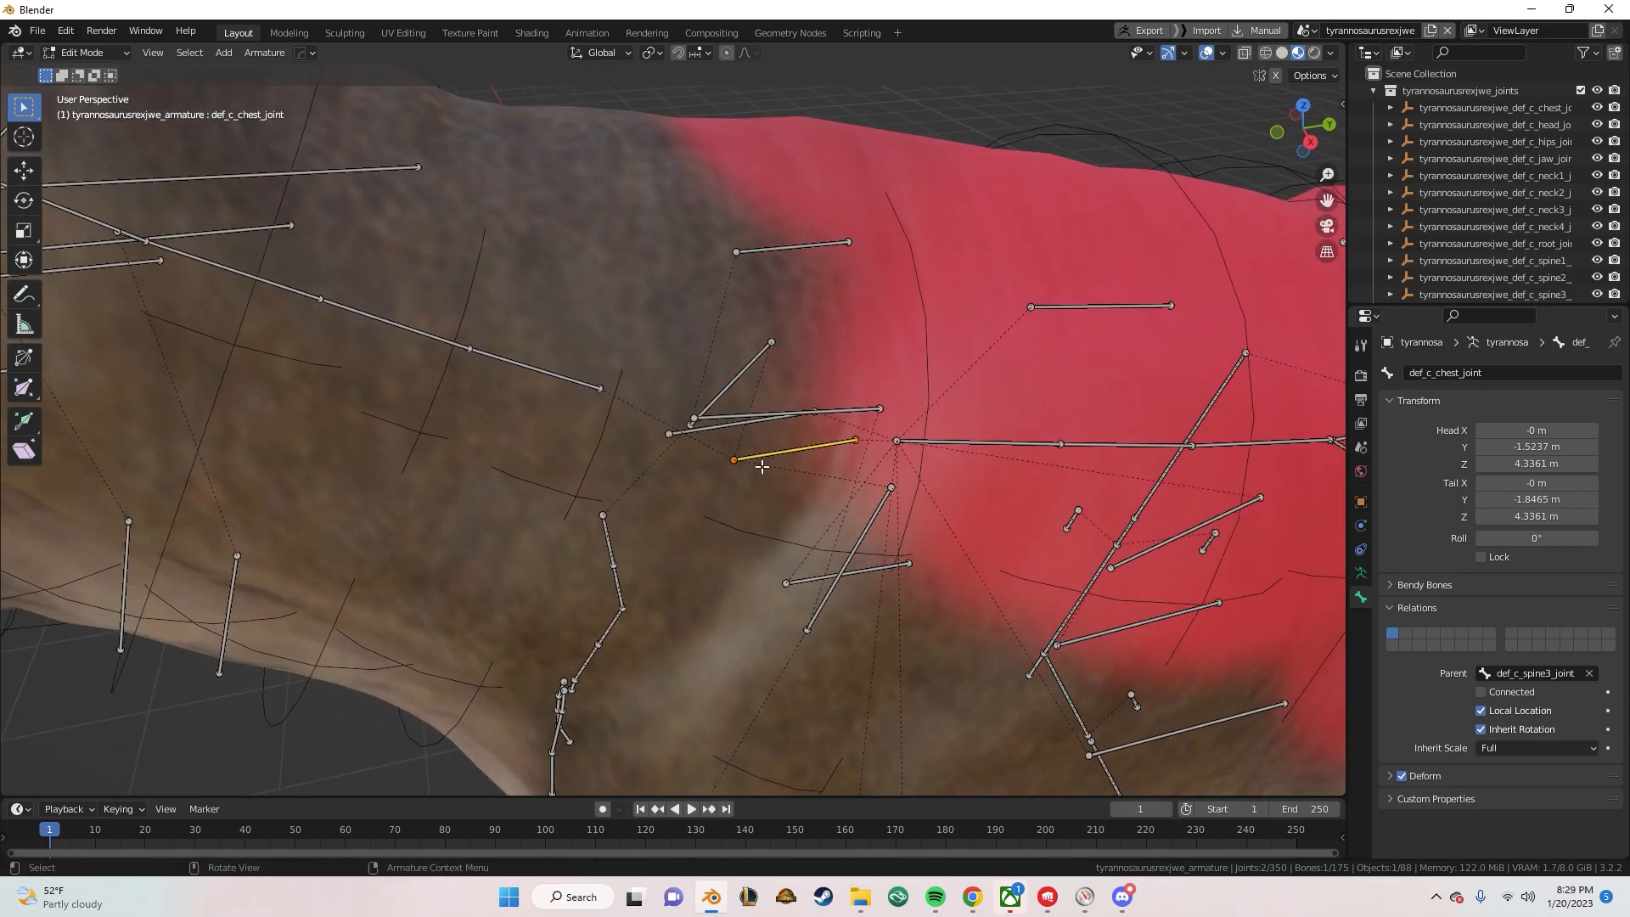
pyautogui.scroll(-4, 762, 466)
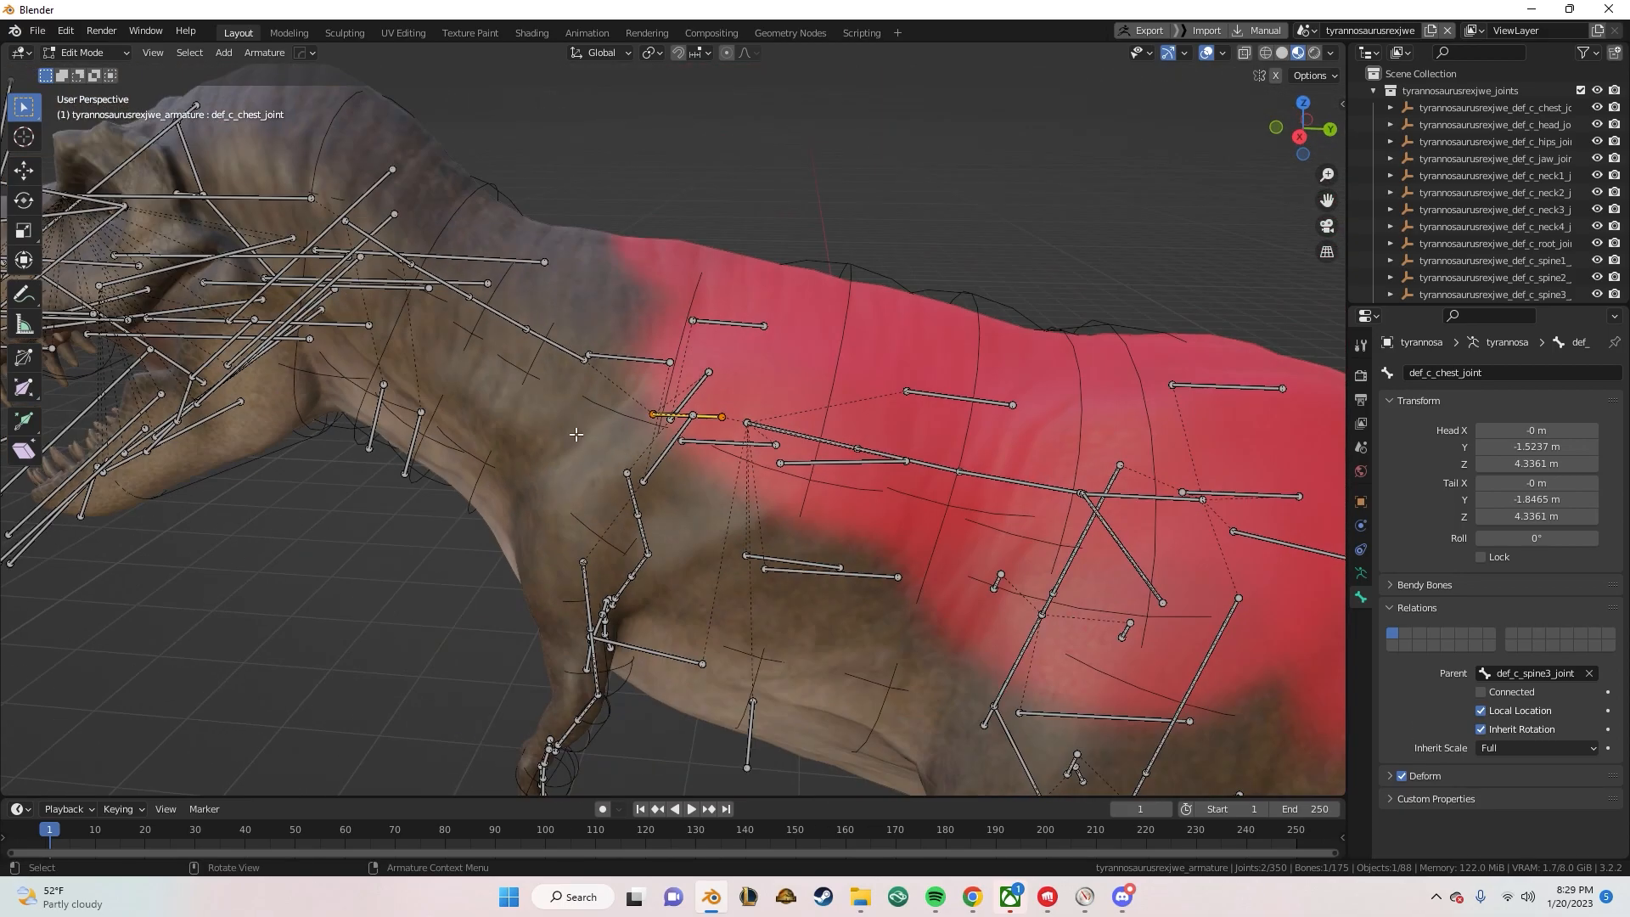
pyautogui.moveTo(576, 434); pyautogui.dragTo(684, 461, button='middle')
pyautogui.hotkey('shift', 'd')
pyautogui.rightClick(665, 405)
pyautogui.moveTo(764, 520); pyautogui.dragTo(747, 565, button='middle')
pyautogui.scroll(2, 525, 528)
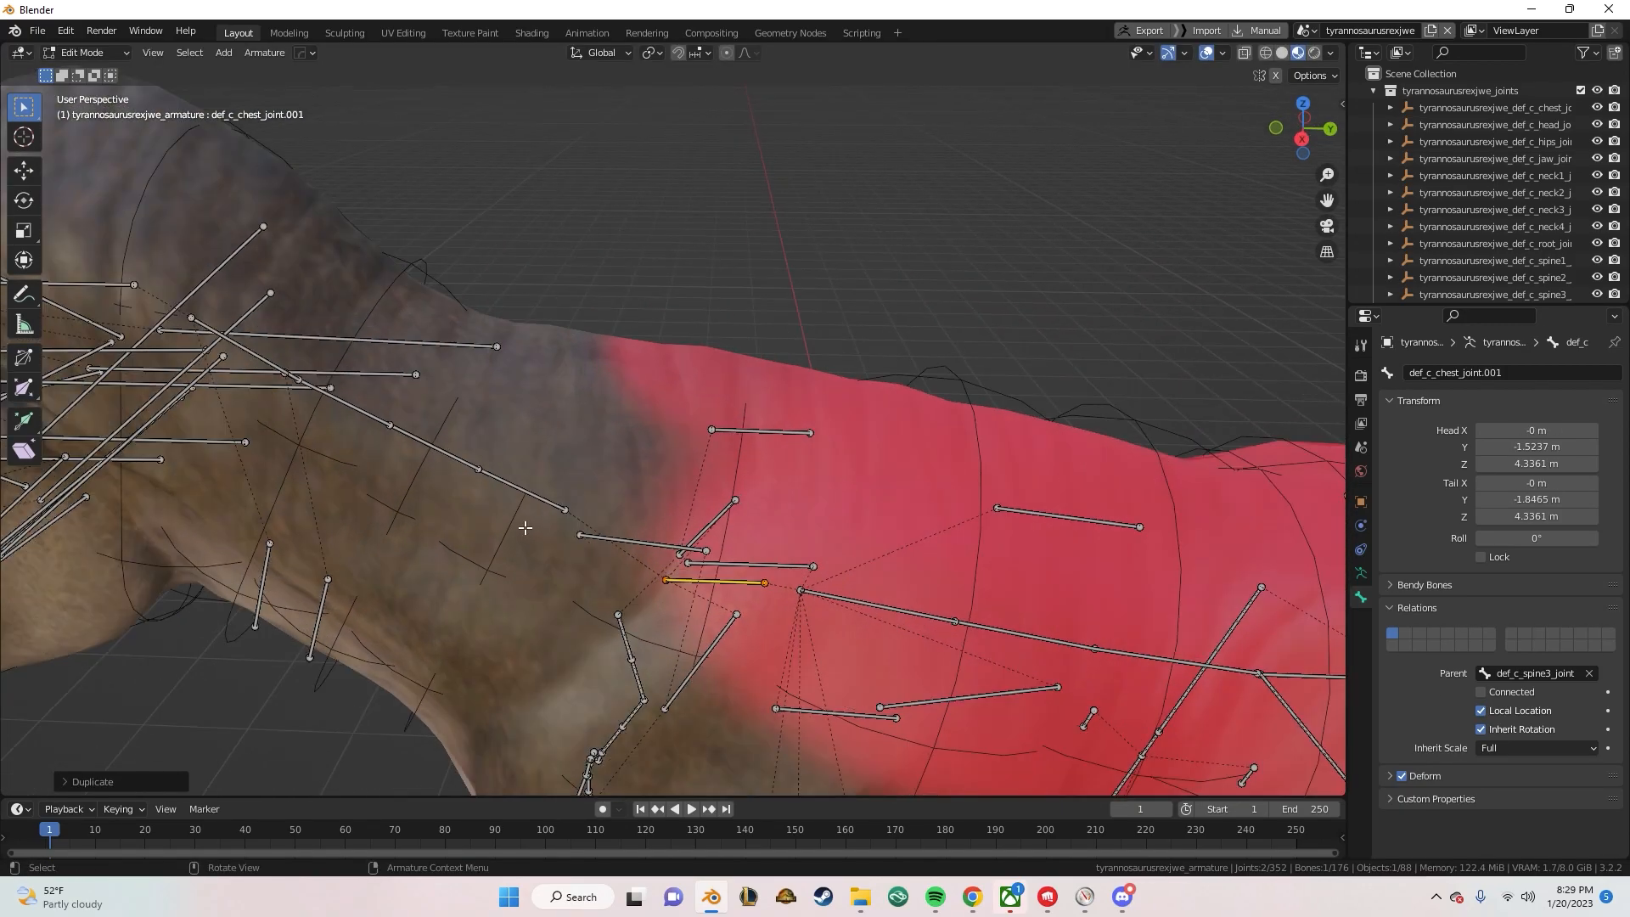
# Switch to Pose Mode and try moving the def_c_neck1_joint bone, cancelling the move.
pyautogui.scroll(3, 525, 528)
pyautogui.scroll(-3, 596, 478)
pyautogui.moveTo(598, 467); pyautogui.dragTo(589, 418, button='middle')
pyautogui.hotkey('ctrl', 'Tab')
pyautogui.click(619, 339)
pyautogui.hotkey('ctrl', 'Tab')
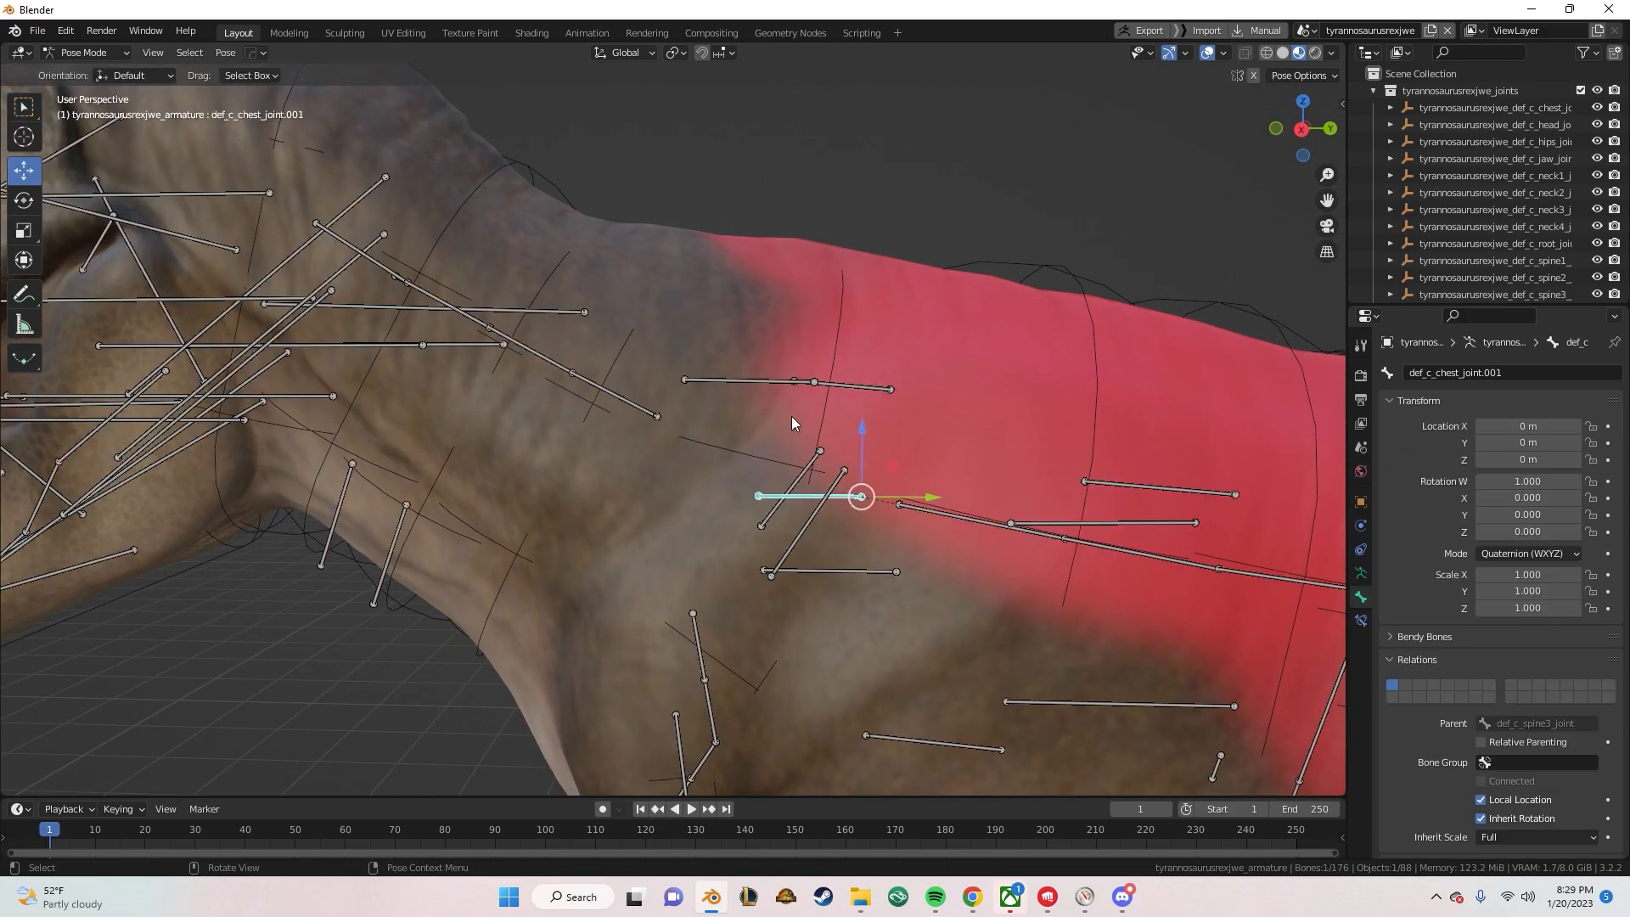
pyautogui.scroll(-3, 777, 415)
pyautogui.click(664, 425)
pyautogui.press('g')
pyautogui.rightClick(557, 357)
pyautogui.moveTo(699, 434); pyautogui.dragTo(710, 462, button='middle')
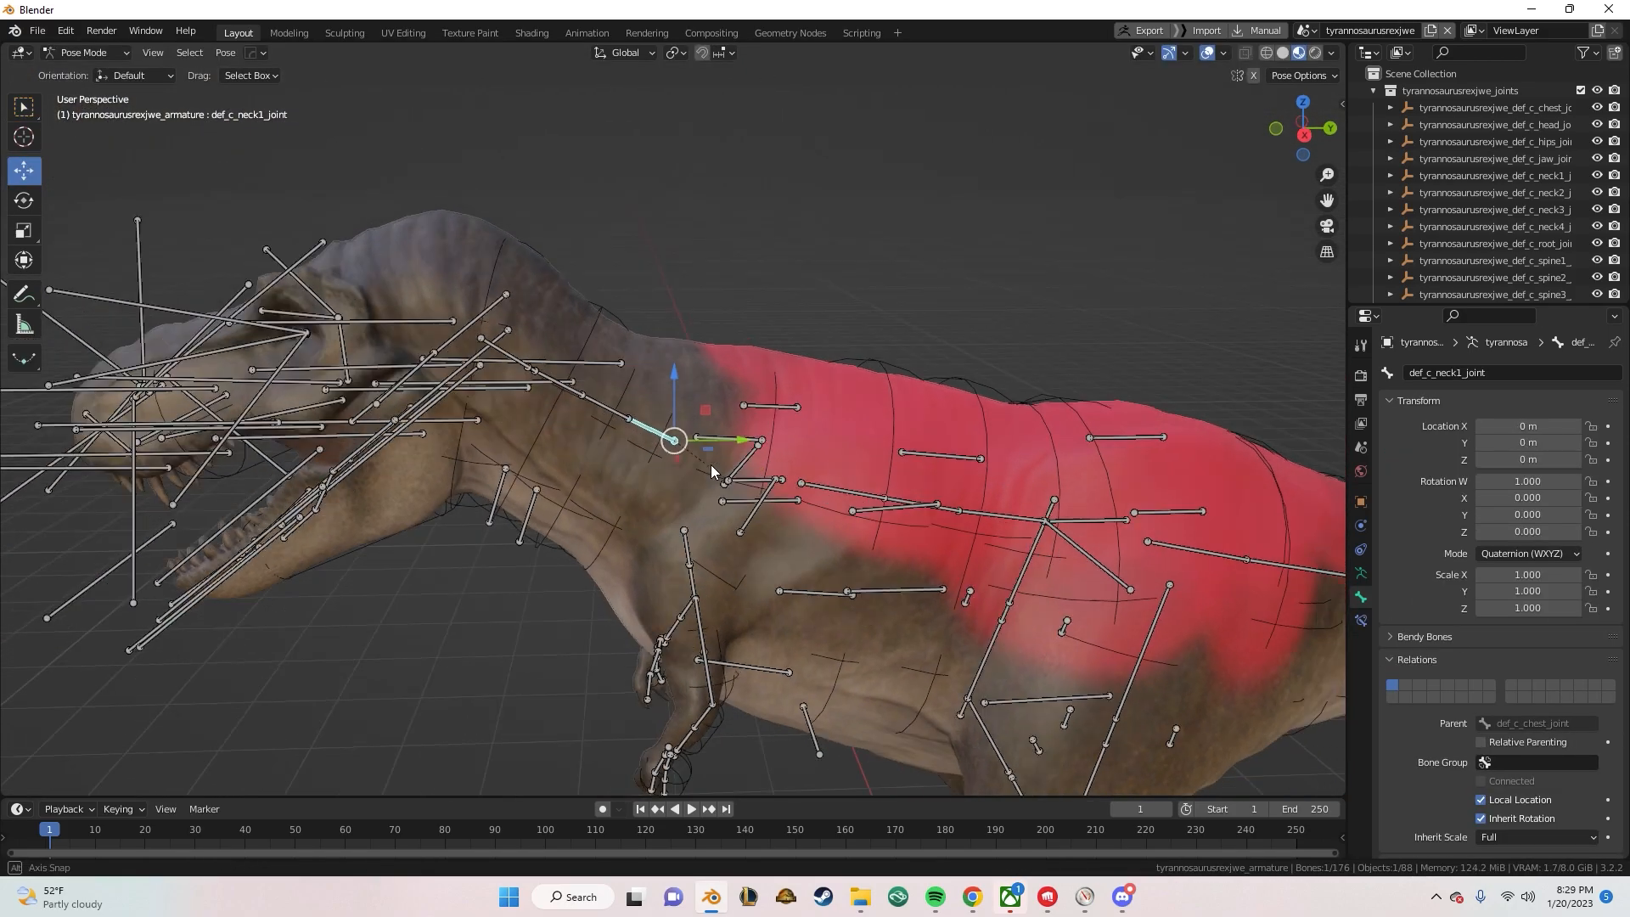
# Select the duplicated chest bone, return to Edit Mode and rename the bone Neck_Node.
pyautogui.scroll(2, 741, 484)
pyautogui.click(771, 511)
pyautogui.hotkey('ctrl', 'Tab')
pyautogui.click(671, 510)
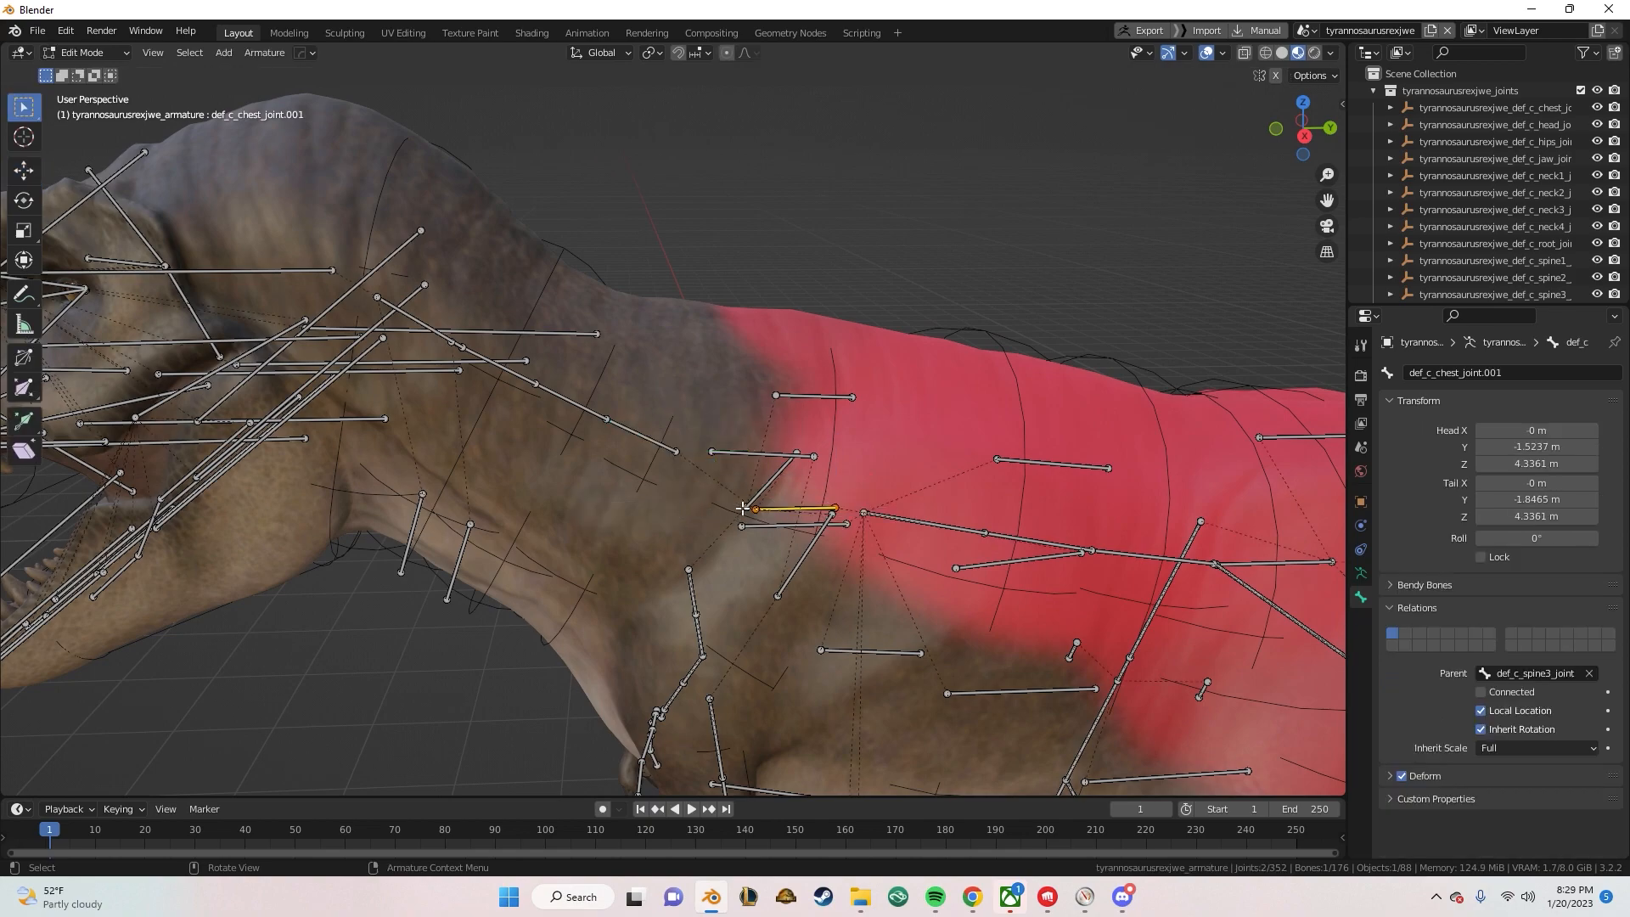
pyautogui.click(1510, 372)
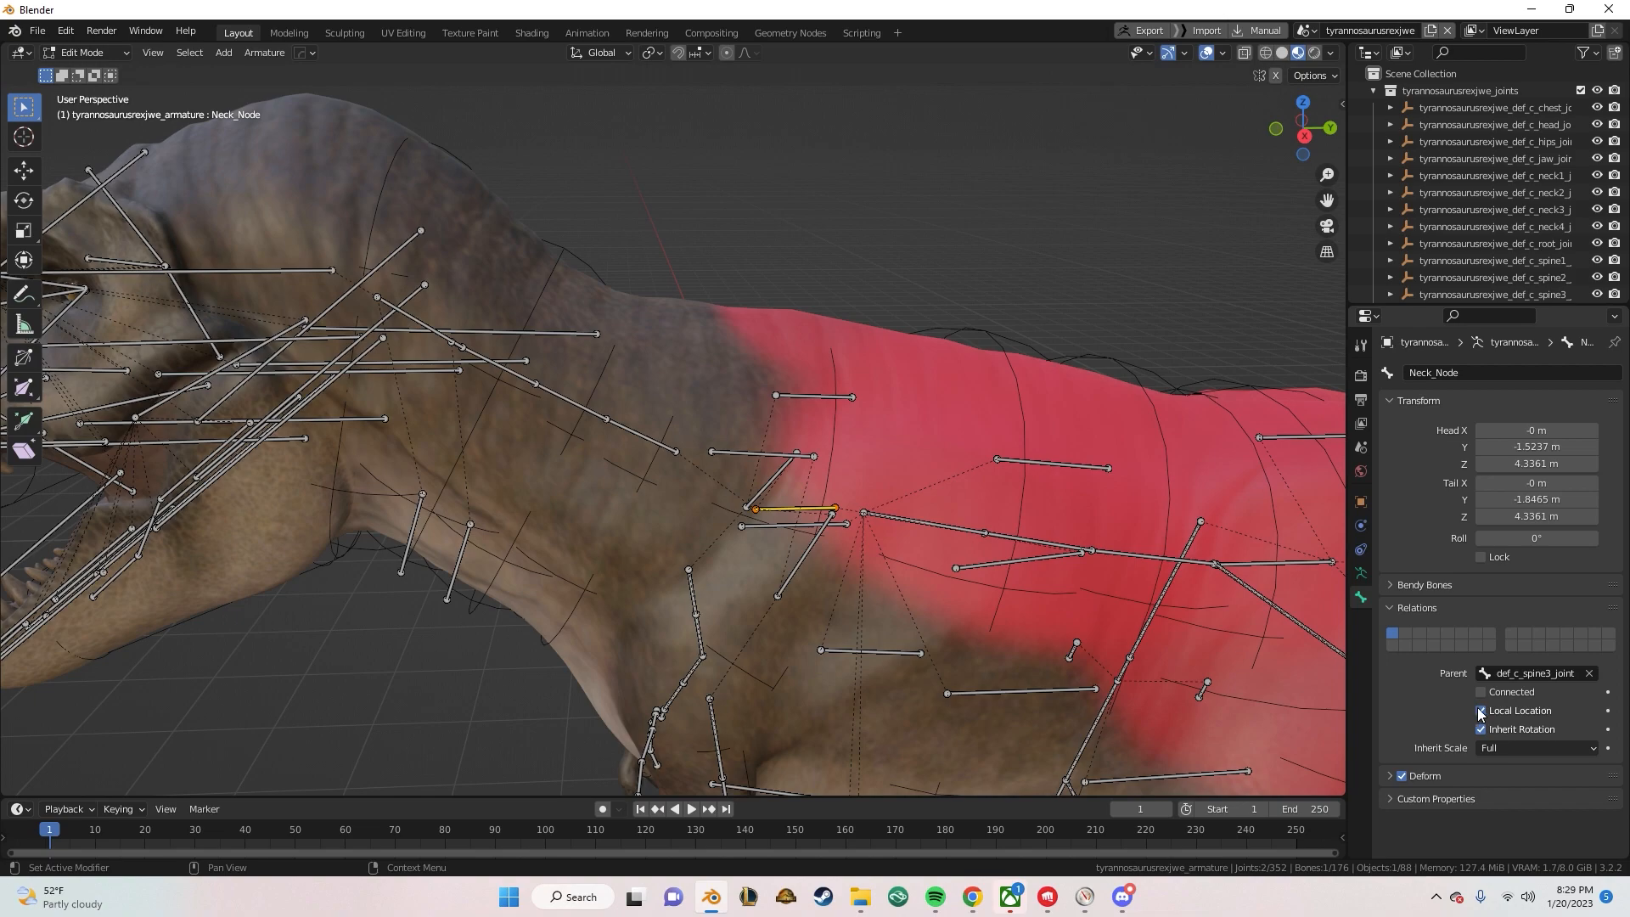
# Set the parent of Neck_Node to def_c_chest_joint.
pyautogui.click(1531, 670)
pyautogui.write('c')
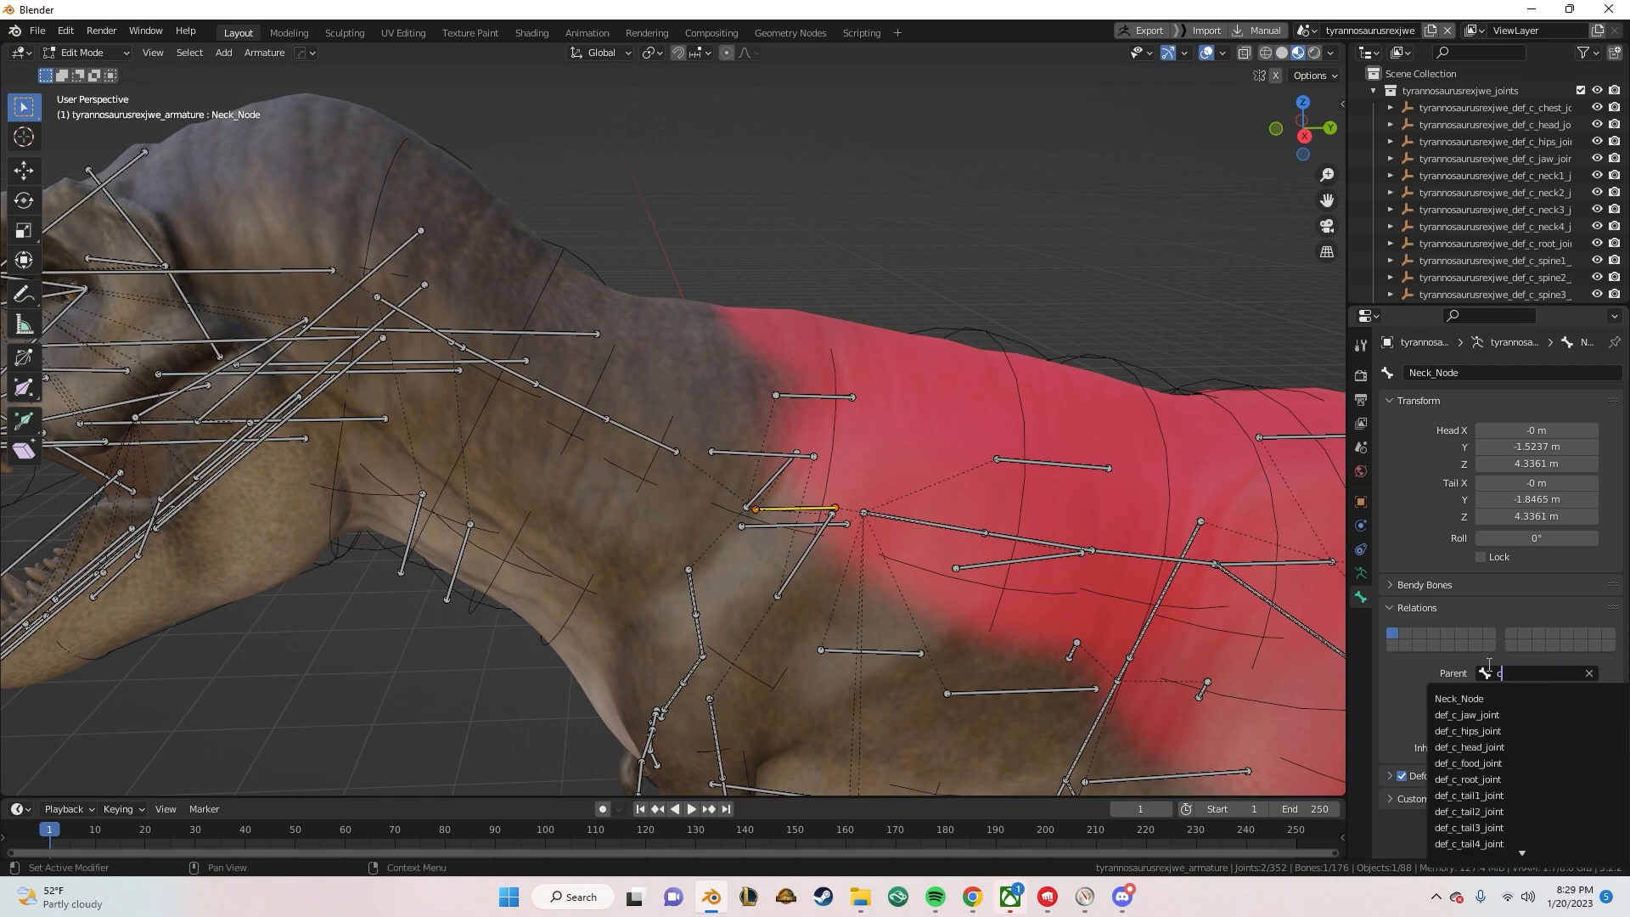
pyautogui.write('hest')
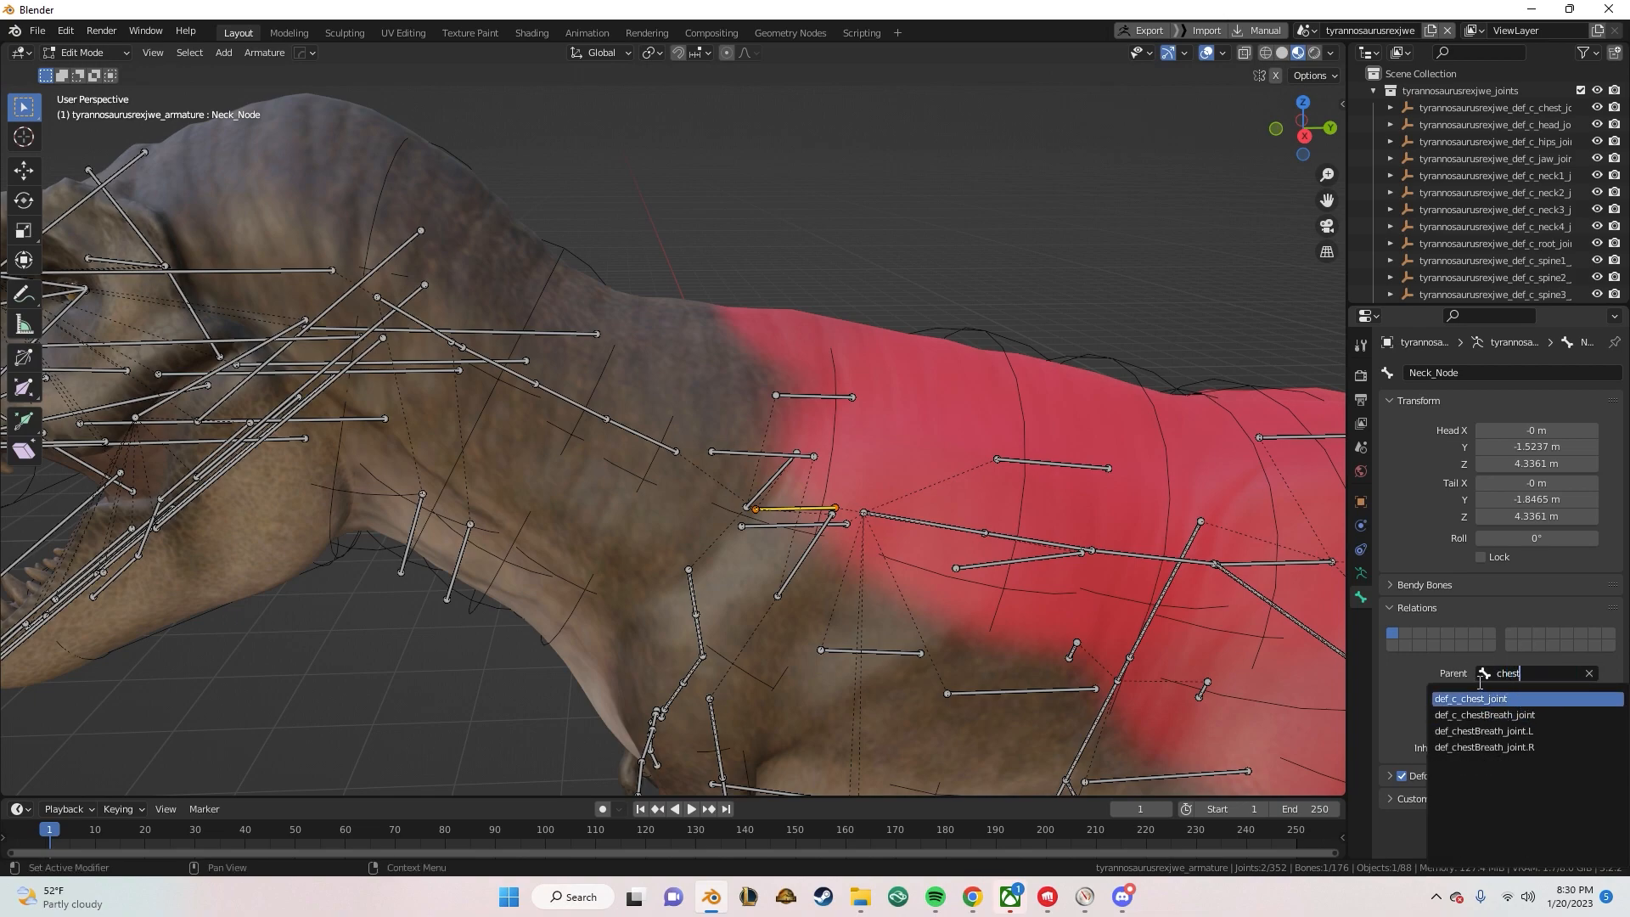
pyautogui.click(1515, 698)
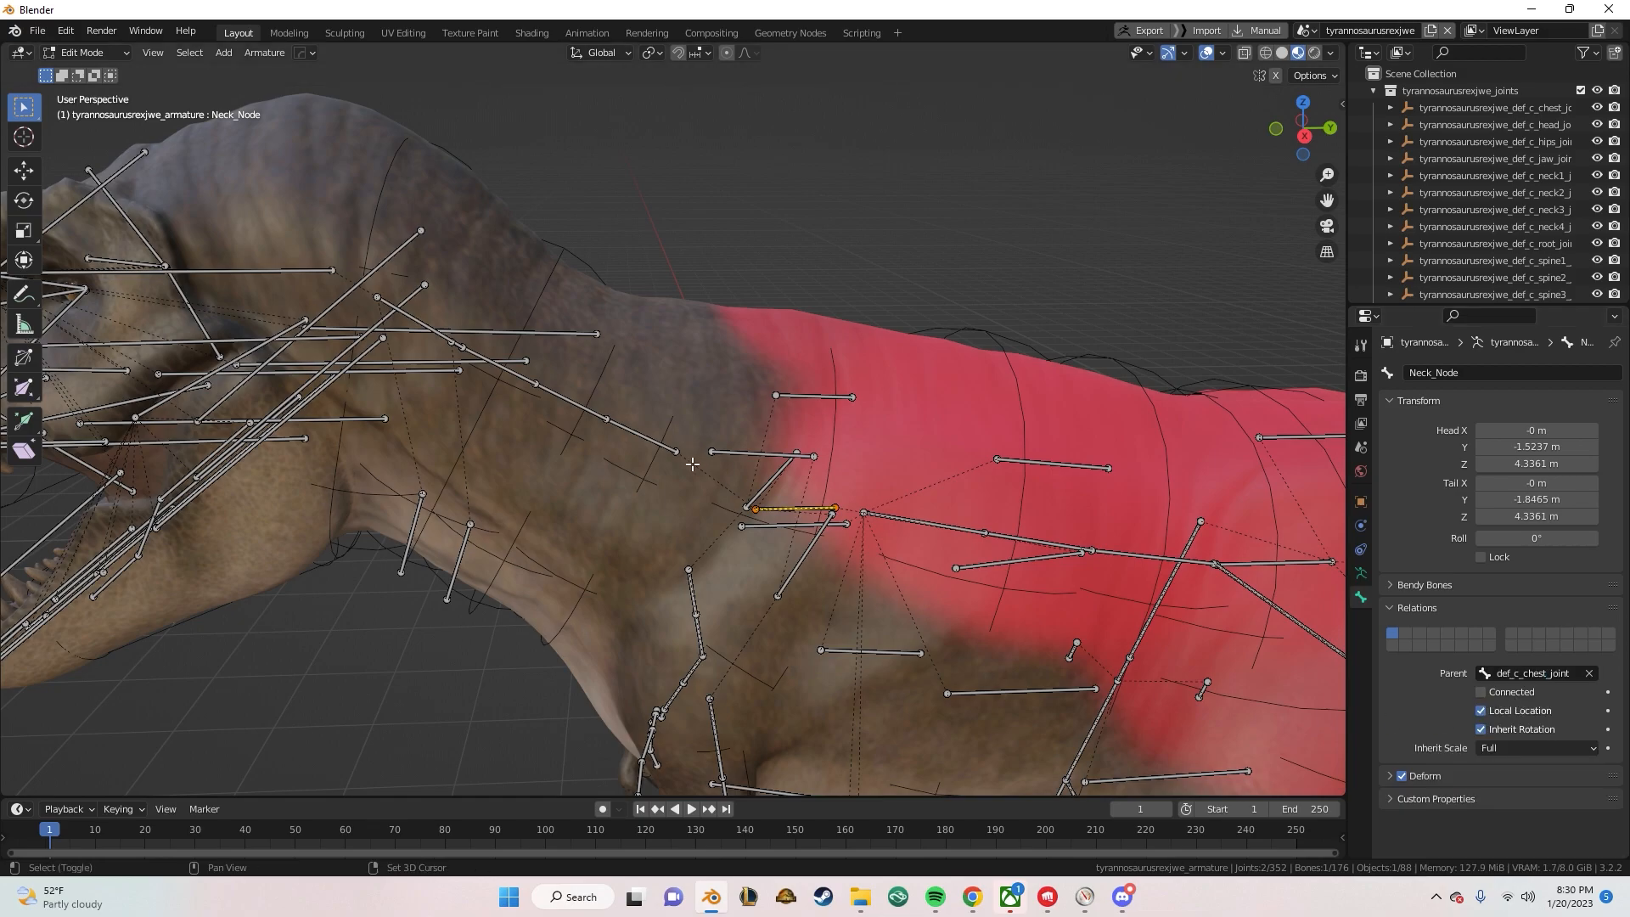
# Select the def_c_neck1_joint bone and set its parent to Neck_Node.
pyautogui.scroll(5, 690, 465)
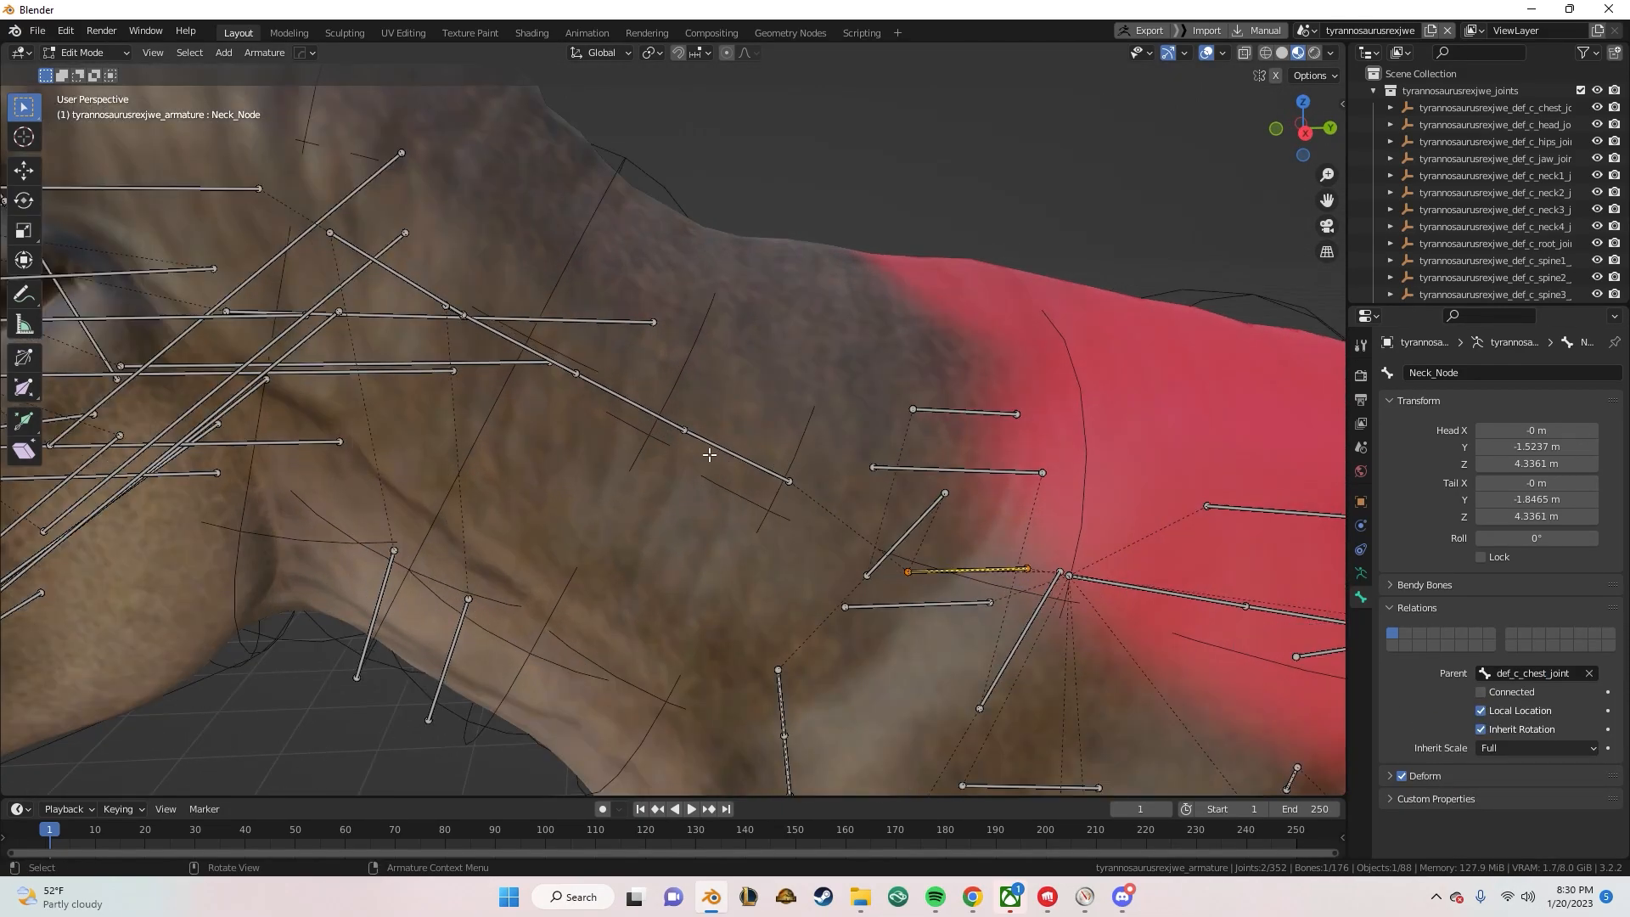
pyautogui.moveTo(738, 438); pyautogui.dragTo(702, 448, button='middle')
pyautogui.click(696, 449)
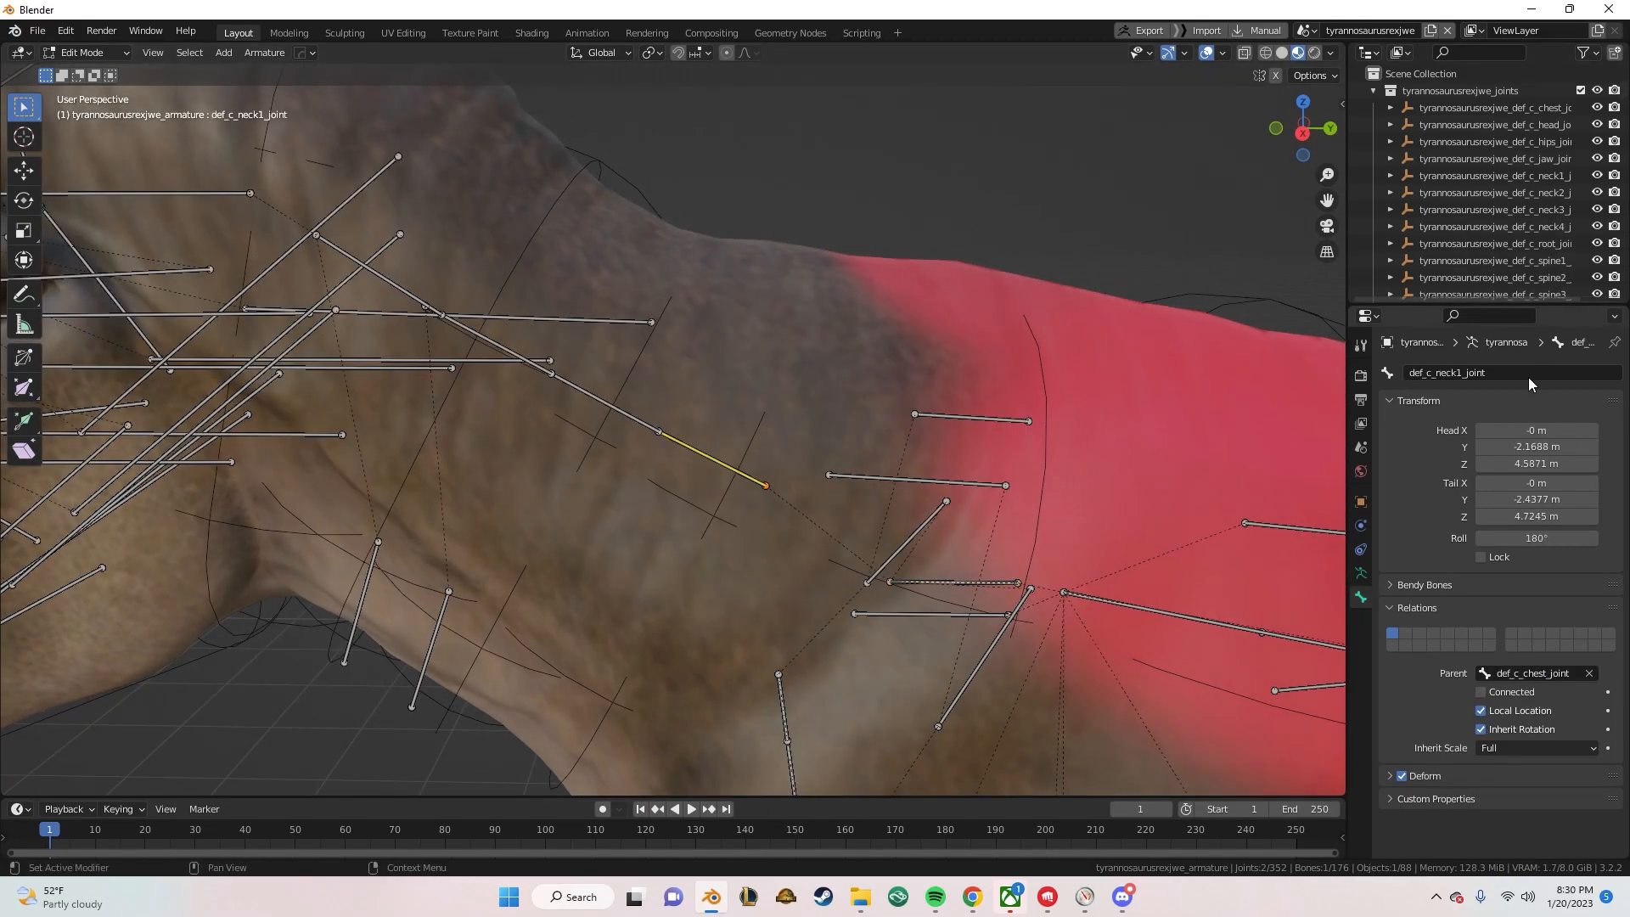
pyautogui.click(1512, 671)
pyautogui.write('Neck')
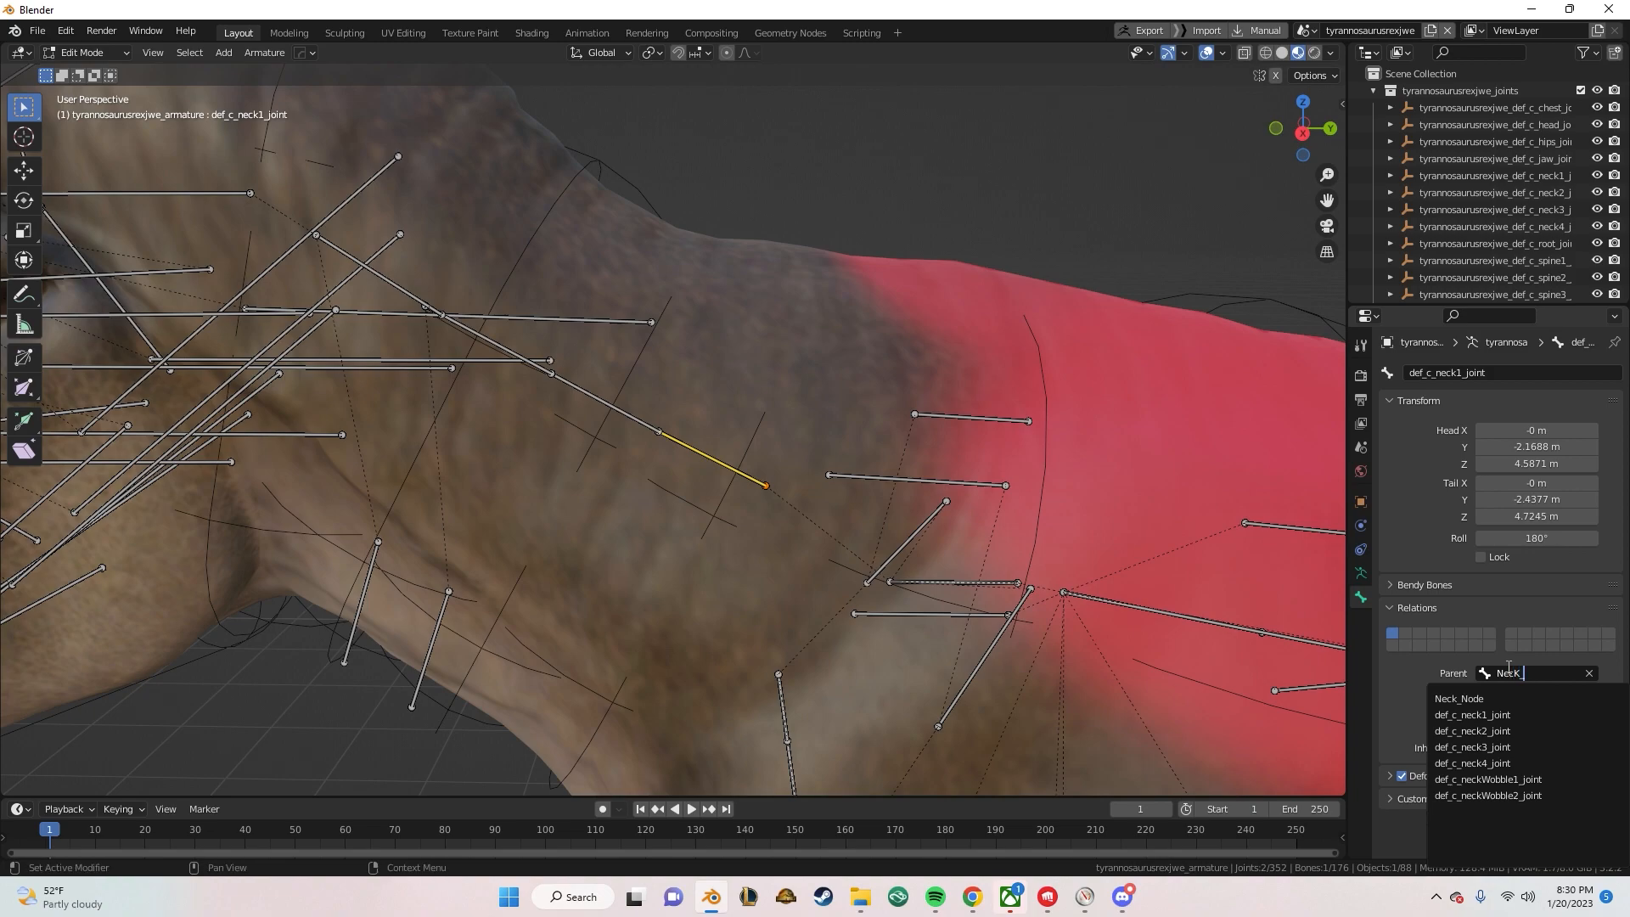
pyautogui.click(1538, 700)
pyautogui.scroll(-4, 900, 463)
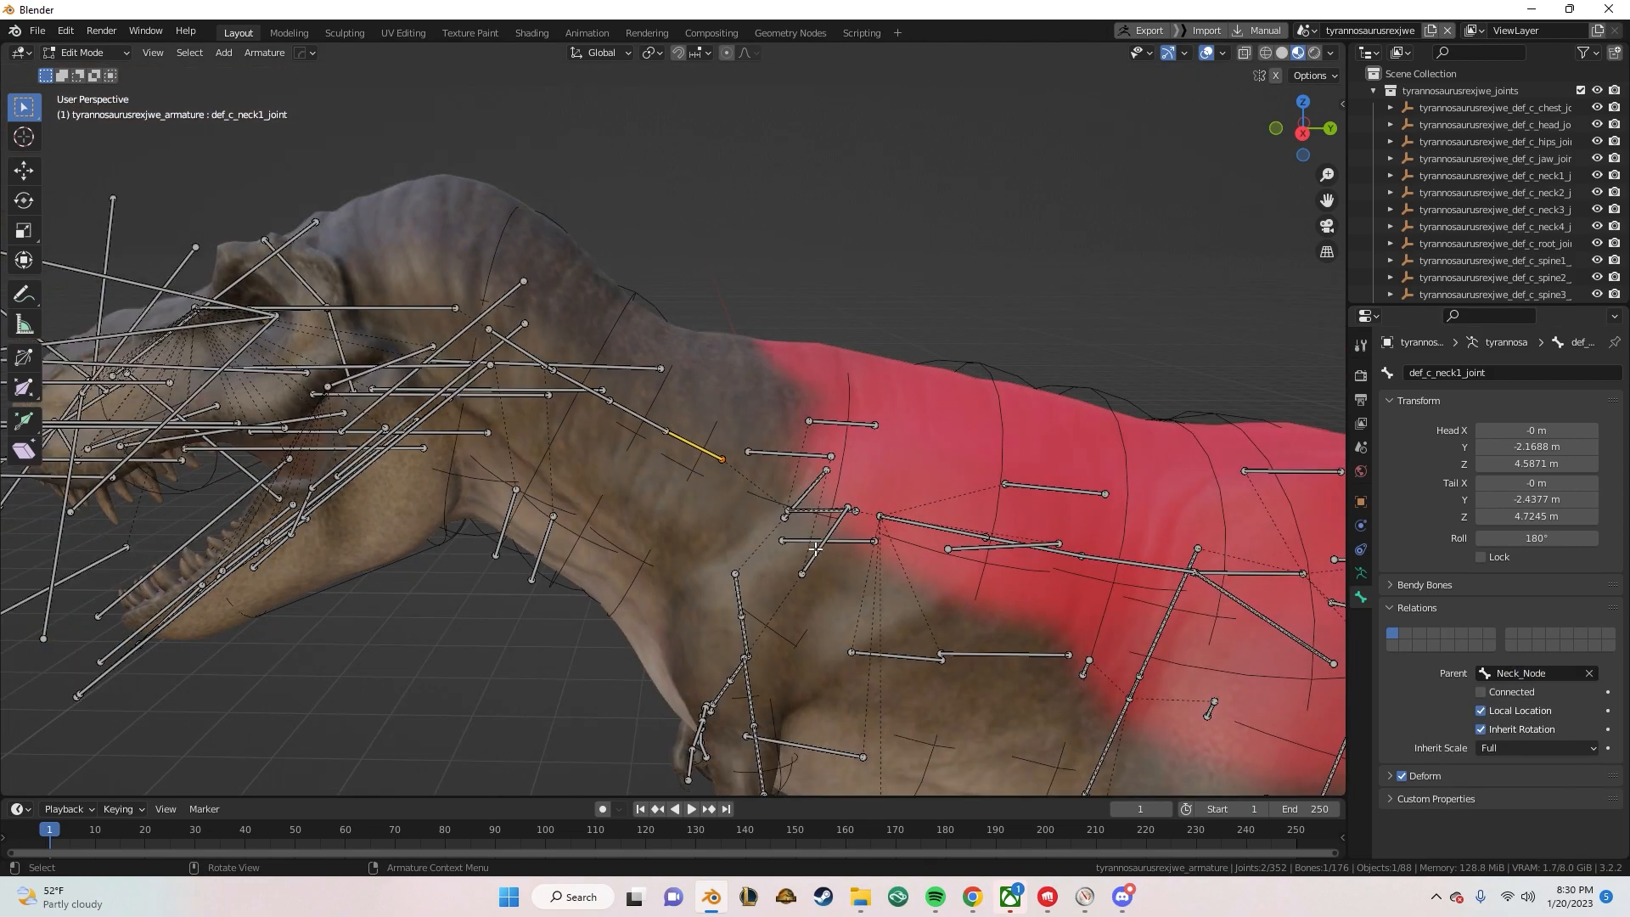
# In Pose Mode, try moving Neck_Node forward and up in the right orthographic view and undo the move.
pyautogui.press('Tab')
pyautogui.click(828, 514)
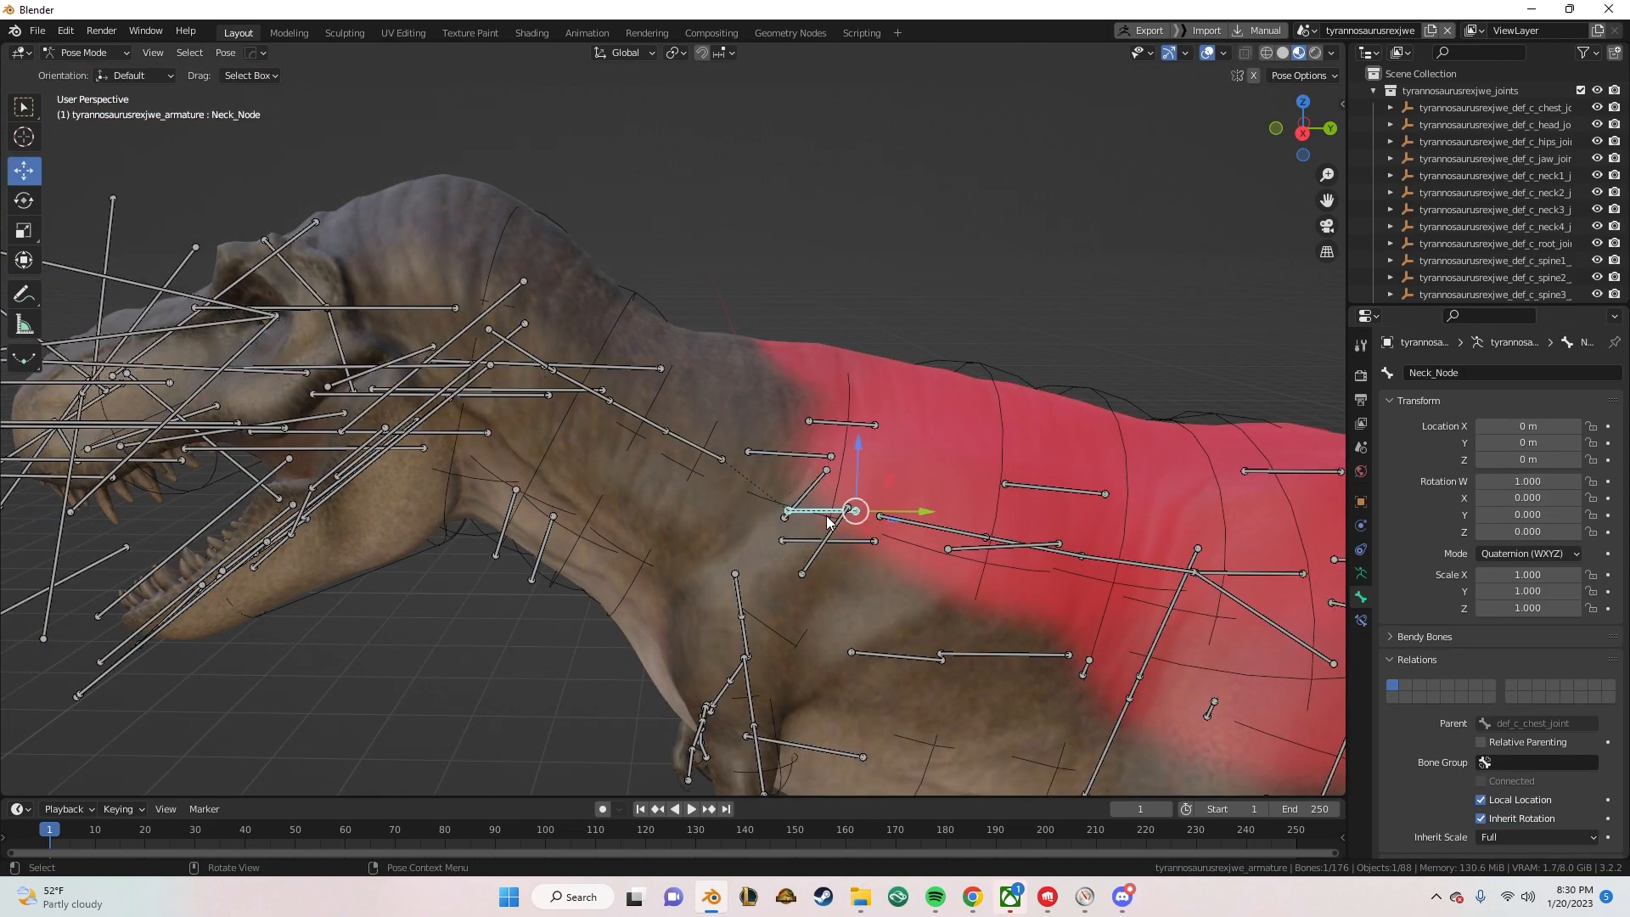
pyautogui.click(1302, 133)
pyautogui.moveTo(788, 463); pyautogui.dragTo(595, 352)
pyautogui.keyDown('shift'); pyautogui.moveTo(599, 446); pyautogui.dragTo(807, 534, button='middle'); pyautogui.keyUp('shift')
pyautogui.hotkey('ctrl', 'z')
# Select the def_c_neck1_joint bone and try dragging it forward and up, cancelling the move.
pyautogui.keyDown('shift'); pyautogui.moveTo(892, 616); pyautogui.dragTo(817, 552, button='middle'); pyautogui.keyUp('shift')
pyautogui.scroll(3, 812, 560)
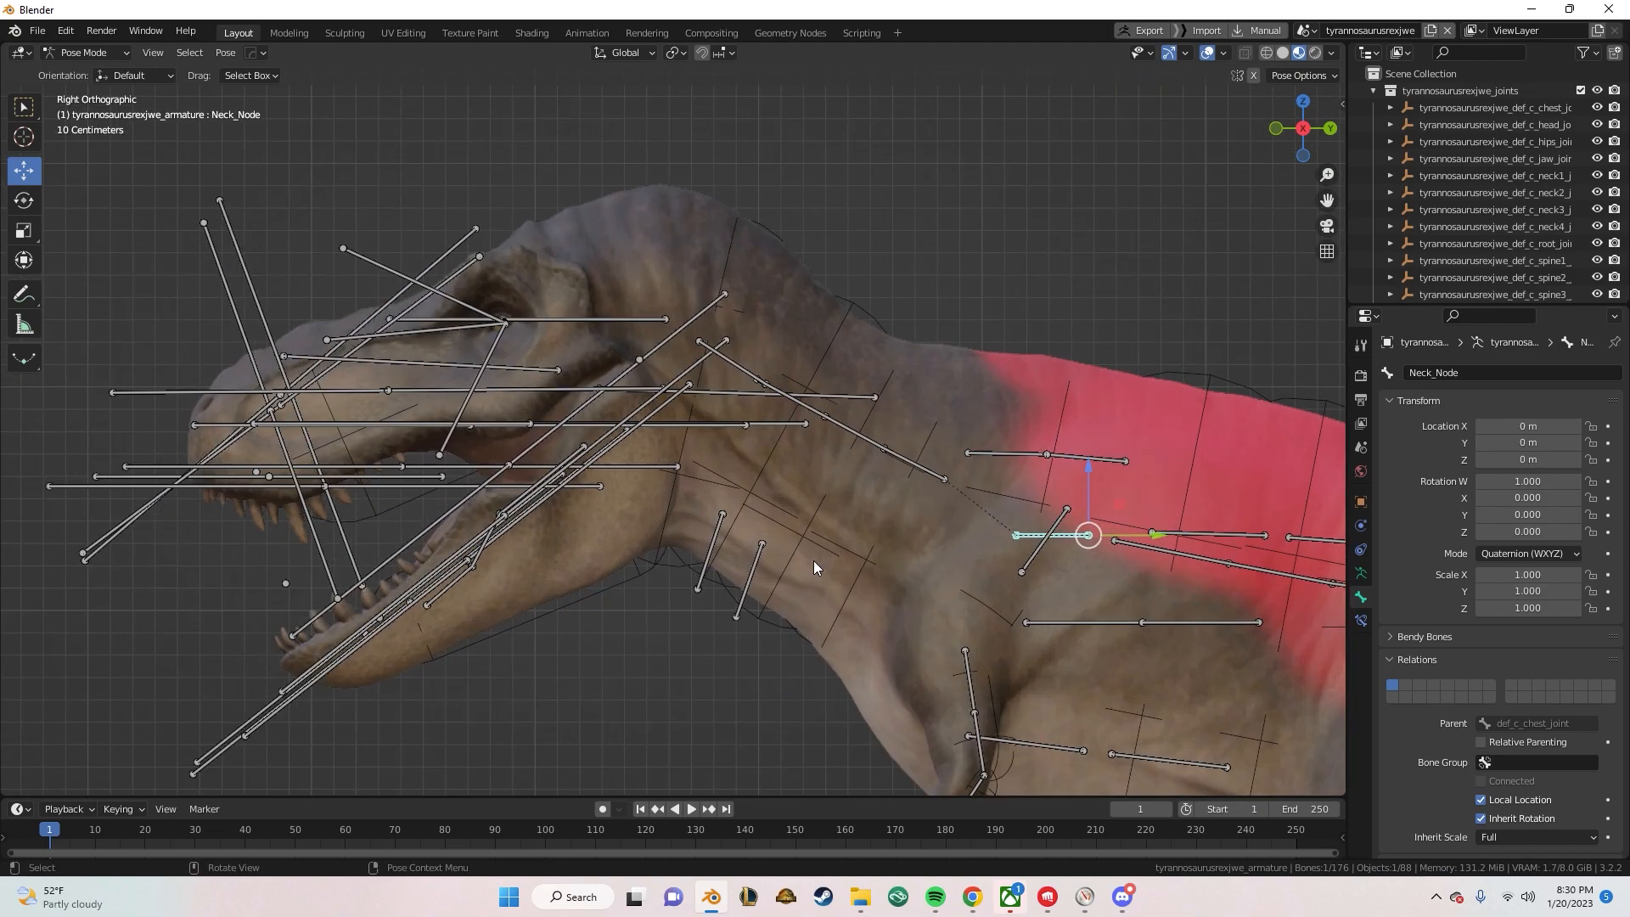
pyautogui.click(923, 471)
pyautogui.keyDown('shift'); pyautogui.moveTo(964, 506); pyautogui.dragTo(829, 446, button='middle'); pyautogui.keyUp('shift')
pyautogui.scroll(-2, 828, 445)
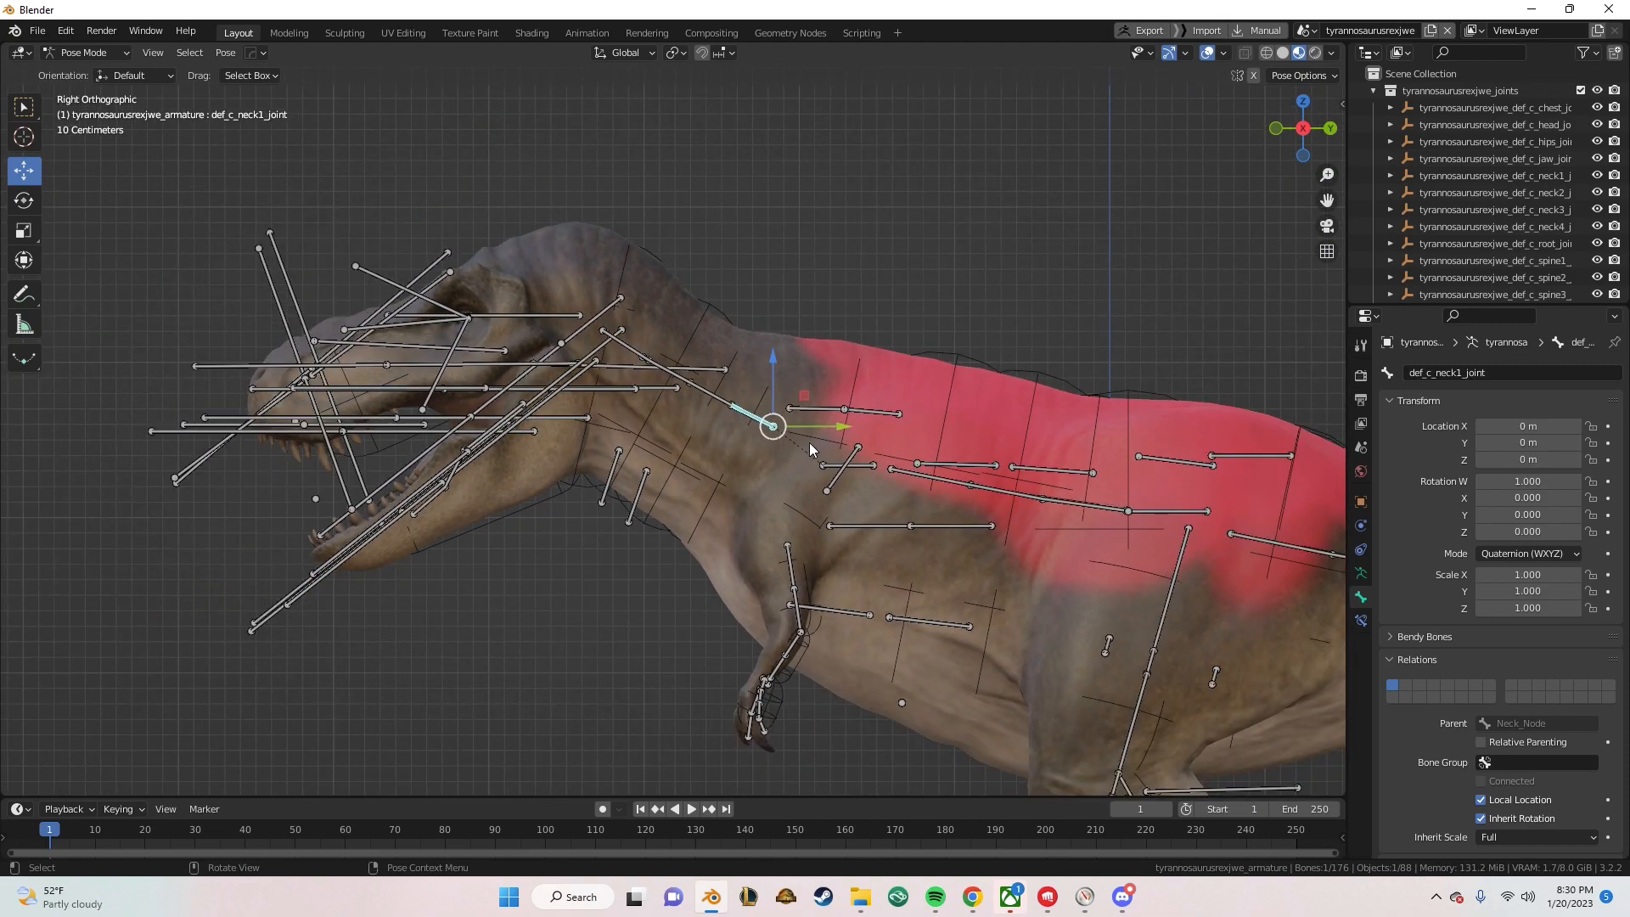
pyautogui.moveTo(778, 422); pyautogui.dragTo(616, 299)
pyautogui.rightClick(615, 299)
# Move Neck_Node forward and up to a pose location of about Y 1.59 m, Z 0.77 m.
pyautogui.click(833, 466)
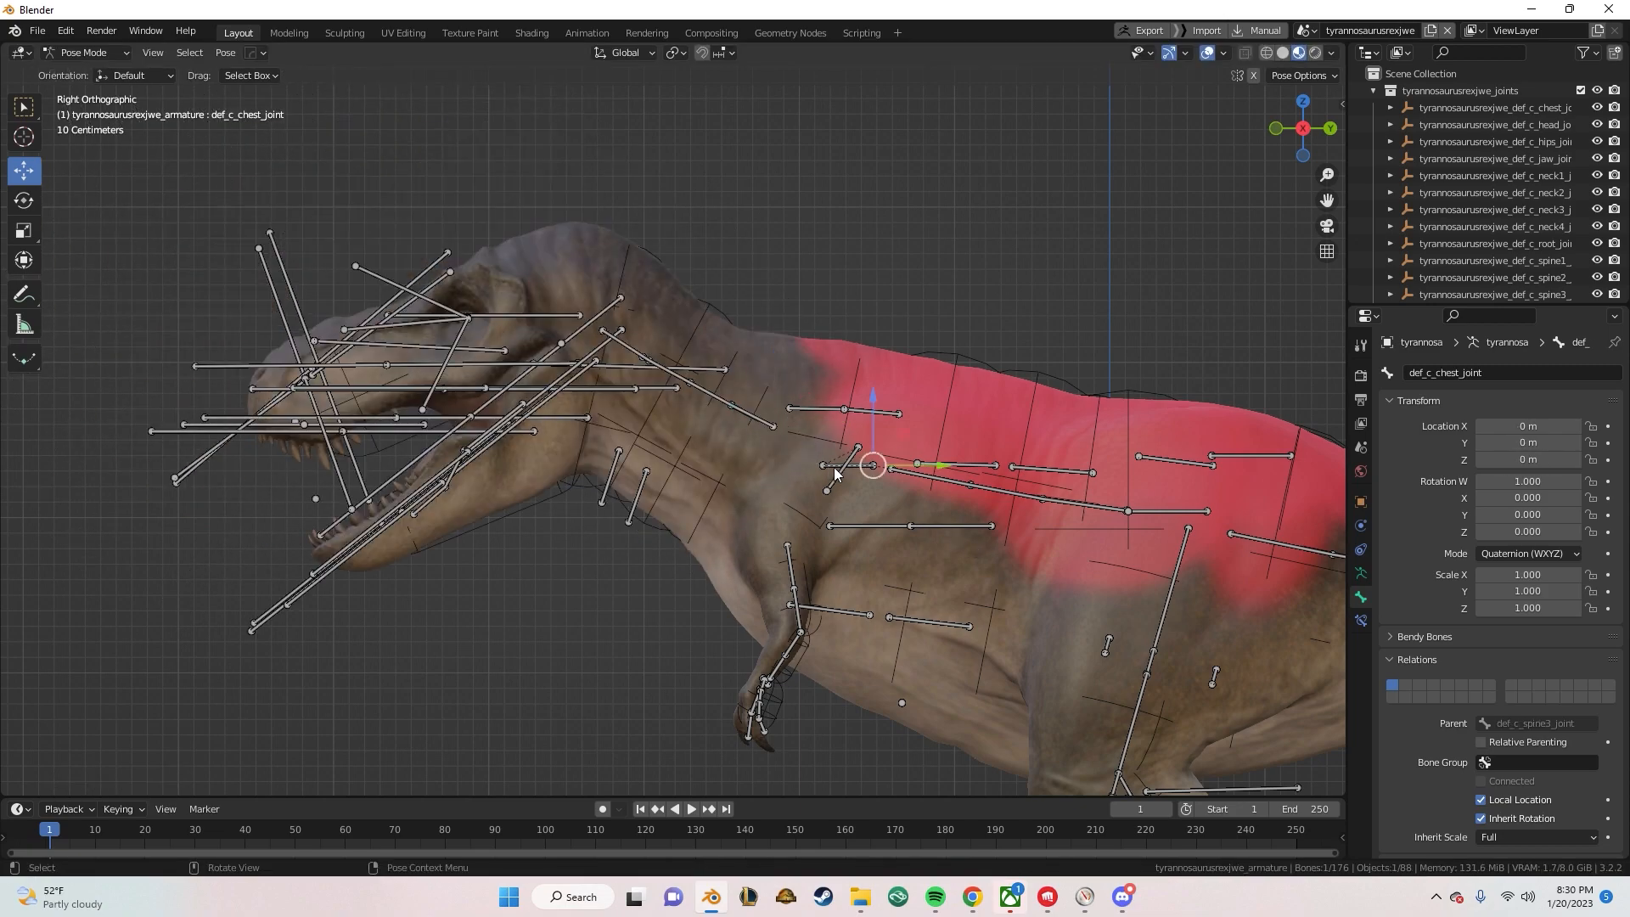
pyautogui.click(858, 467)
pyautogui.moveTo(857, 467); pyautogui.dragTo(592, 331)
pyautogui.scroll(-2, 928, 652)
pyautogui.keyDown('shift'); pyautogui.moveTo(928, 651); pyautogui.dragTo(731, 509, button='middle'); pyautogui.keyUp('shift')
pyautogui.moveTo(731, 509); pyautogui.dragTo(578, 536, button='middle')
pyautogui.scroll(4, 680, 518)
pyautogui.scroll(-4, 679, 524)
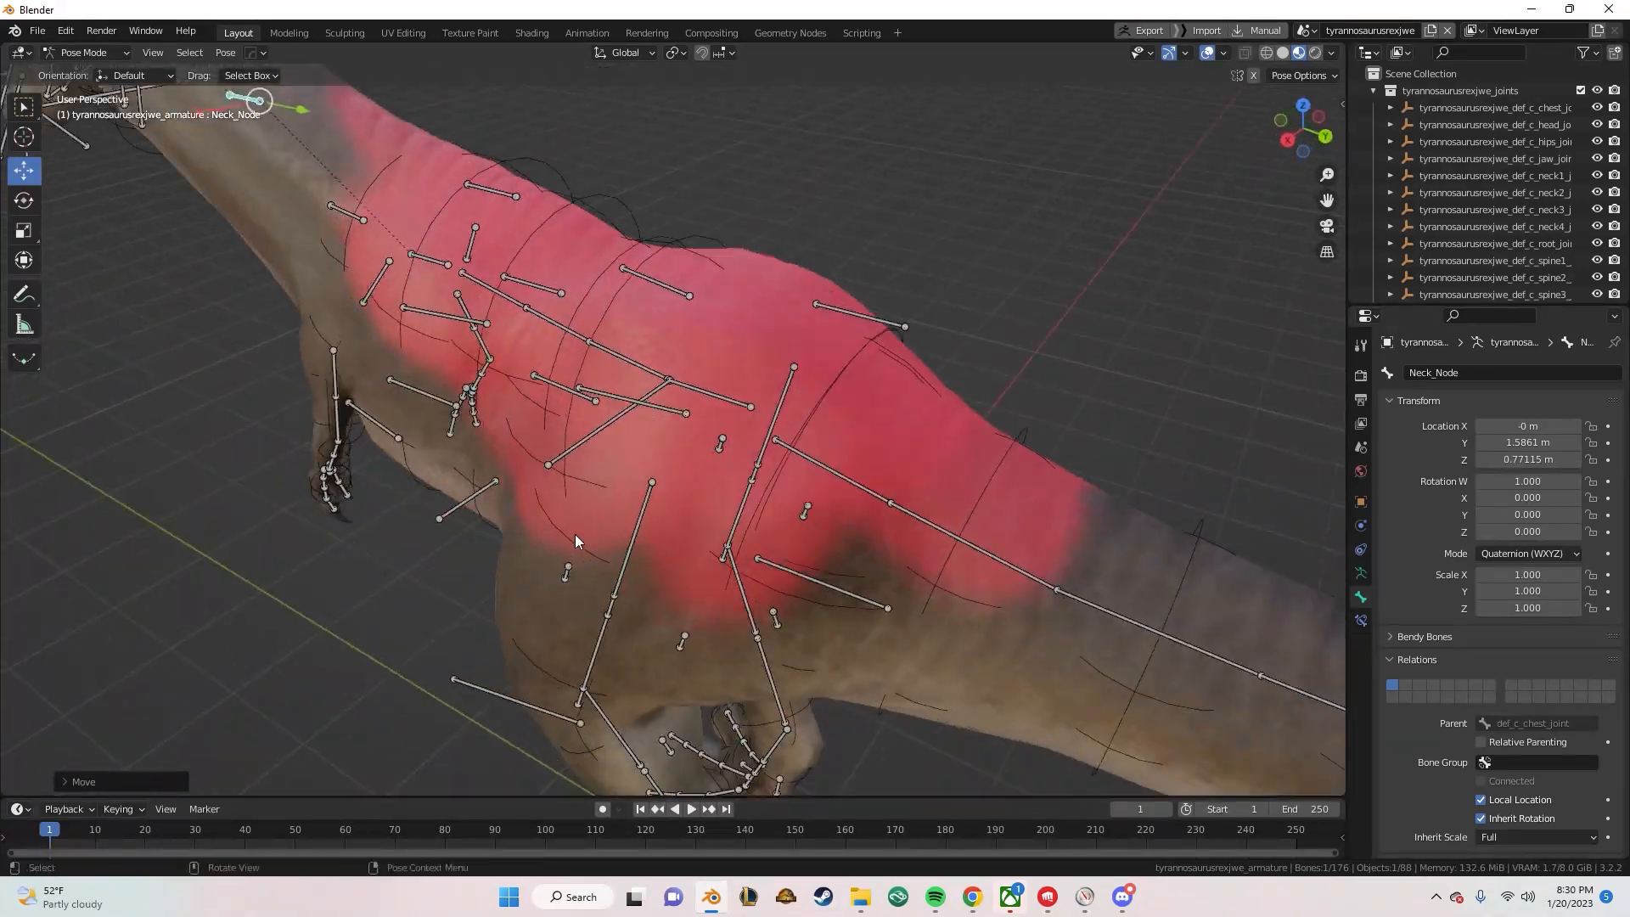
# Try rotating the def_c_hips_joint bone to see how the body follows, and undo the rotation.
pyautogui.scroll(5, 619, 623)
pyautogui.click(781, 285)
pyautogui.scroll(-5, 639, 405)
pyautogui.moveTo(639, 404); pyautogui.dragTo(818, 380, button='middle')
pyautogui.scroll(-2, 919, 445)
pyautogui.scroll(2, 818, 380)
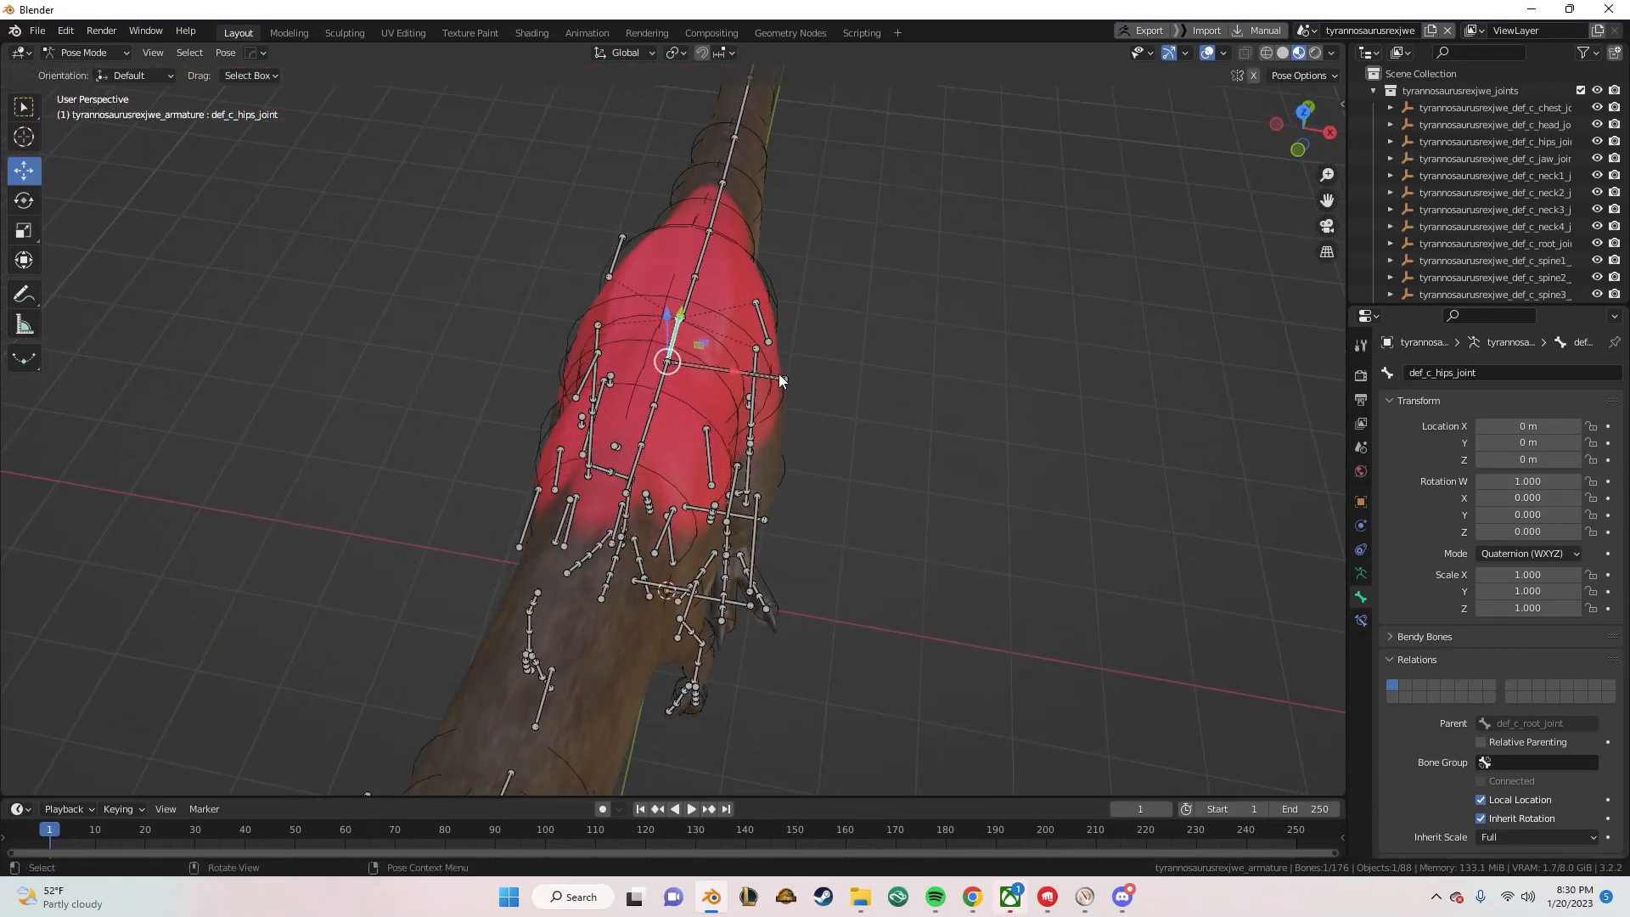
pyautogui.press('r')
pyautogui.moveTo(712, 334); pyautogui.dragTo(550, 509)
pyautogui.moveTo(550, 509); pyautogui.dragTo(676, 374, button='middle')
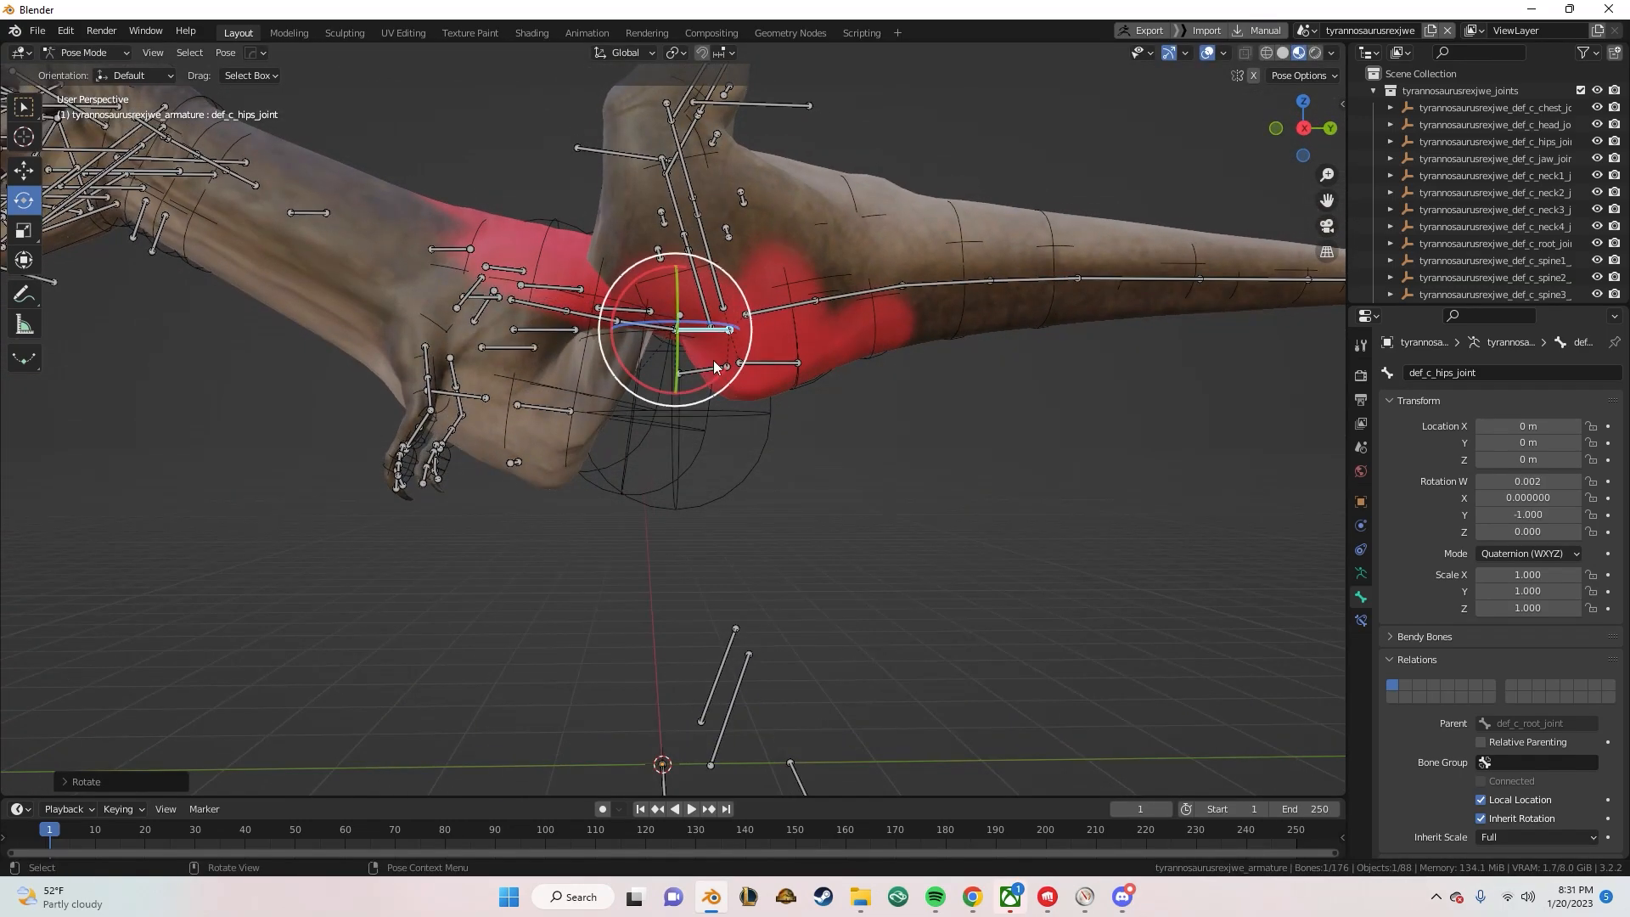
pyautogui.moveTo(748, 330); pyautogui.dragTo(673, 433, button='middle')
pyautogui.hotkey('ctrl', 'z')
# In Edit Mode, select the def_c_jaw_joint bone at the back of the T. rex's jaw.
pyautogui.moveTo(737, 524); pyautogui.dragTo(701, 556, button='middle')
pyautogui.keyDown('shift'); pyautogui.moveTo(700, 556); pyautogui.dragTo(699, 483, button='middle'); pyautogui.keyUp('shift')
pyautogui.scroll(1, 732, 577)
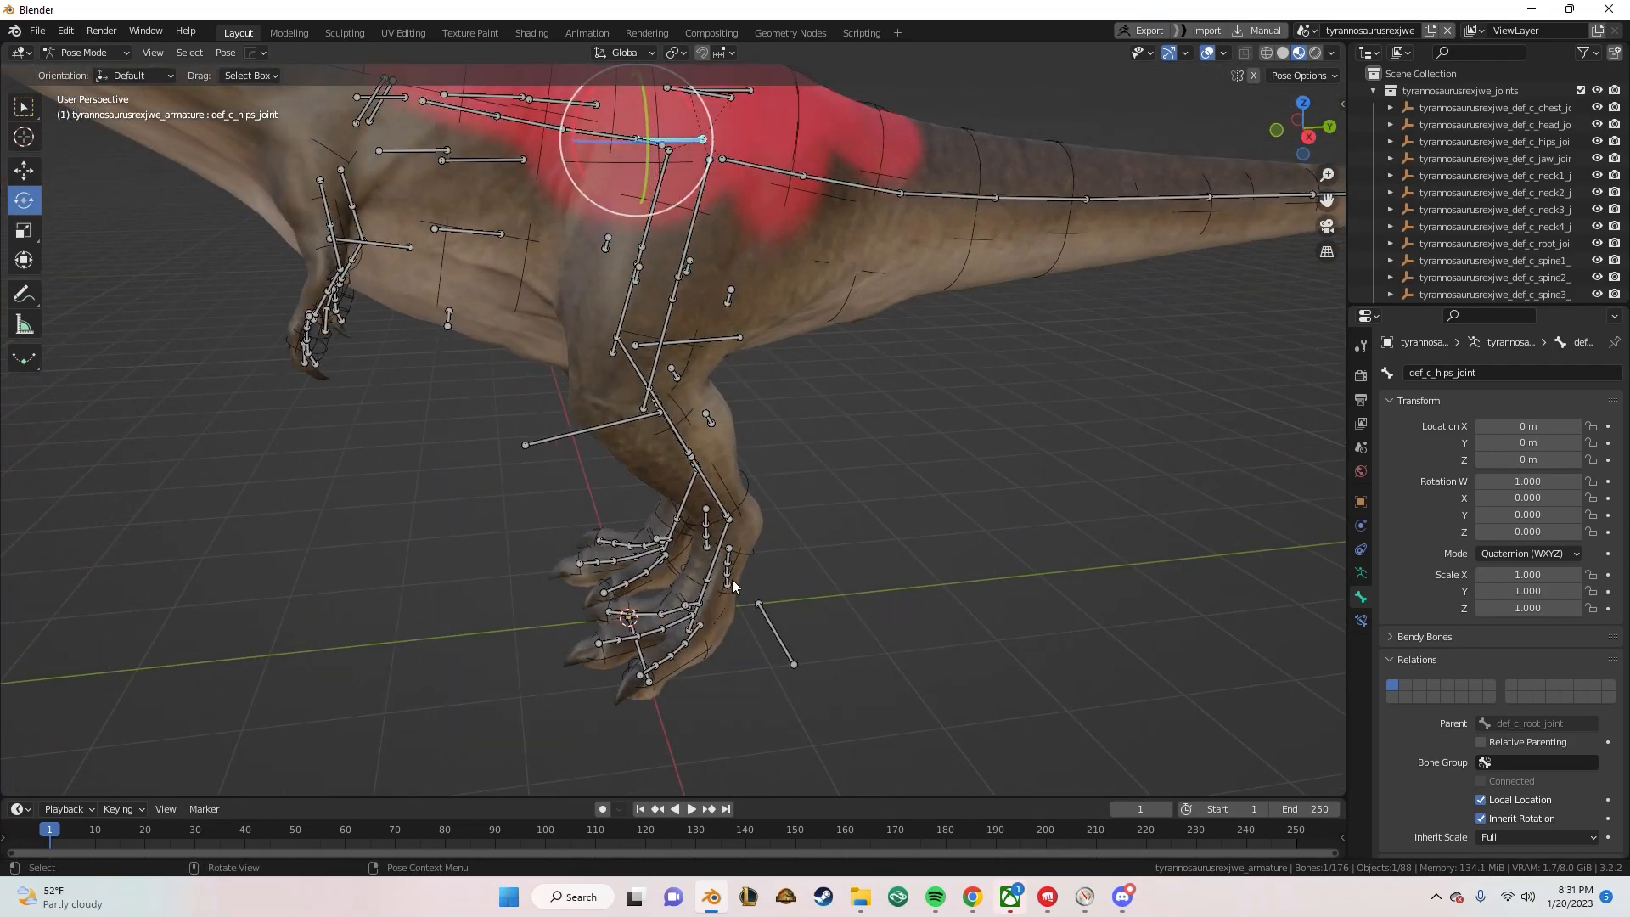
pyautogui.keyDown('shift'); pyautogui.moveTo(560, 385); pyautogui.dragTo(942, 632, button='middle'); pyautogui.keyUp('shift')
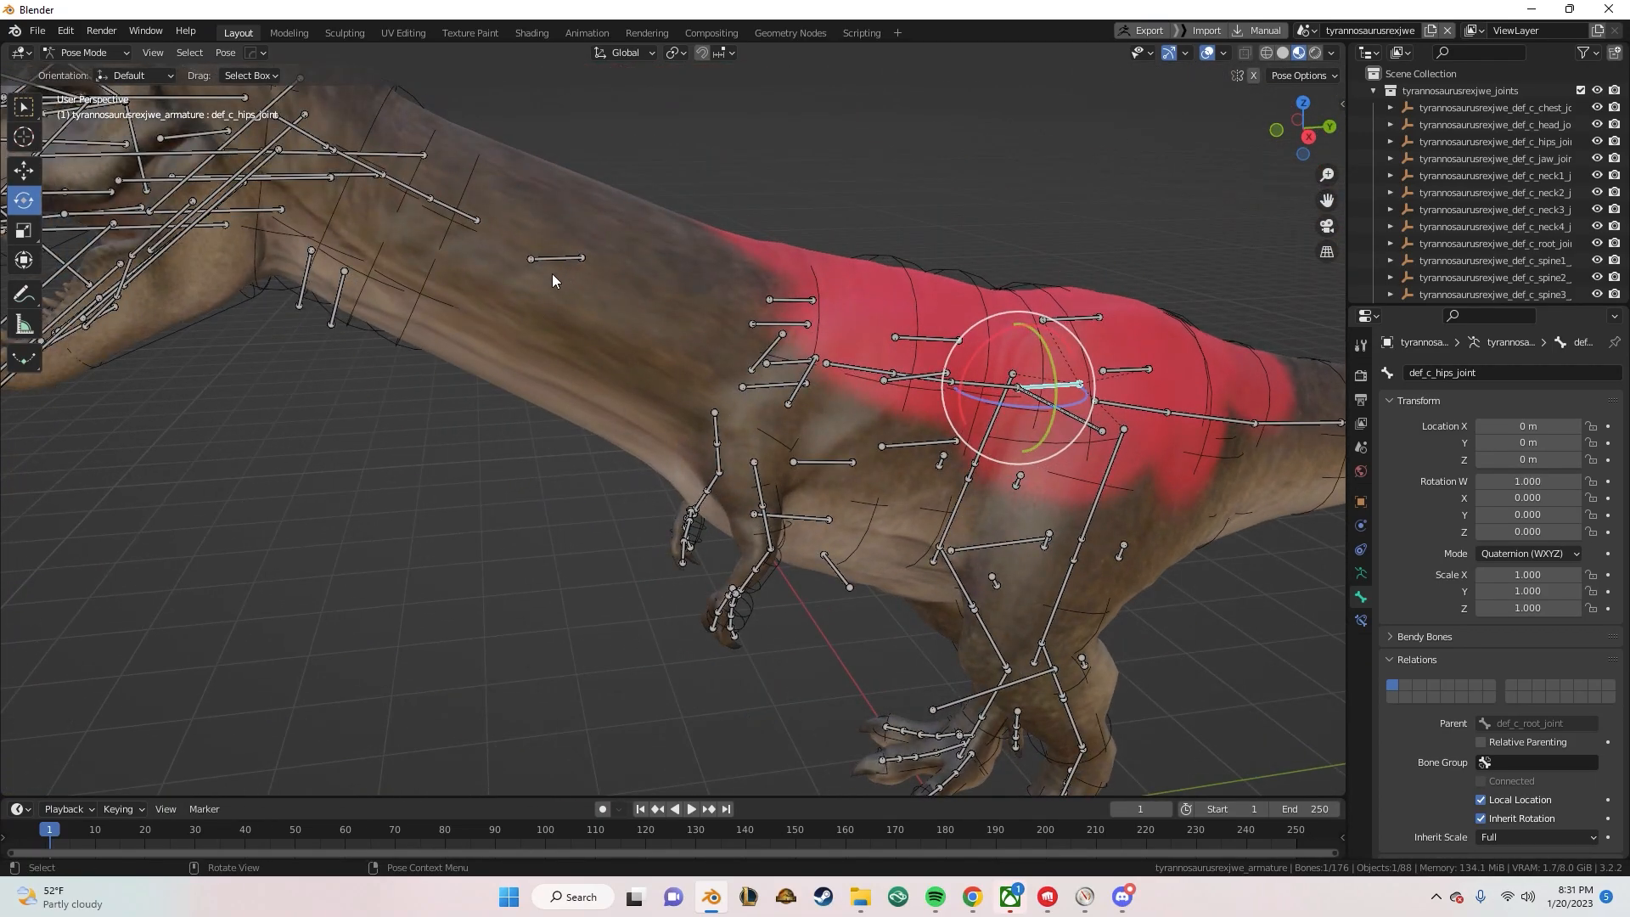
pyautogui.scroll(-2, 527, 293)
pyautogui.scroll(2, 730, 492)
pyautogui.keyDown('shift'); pyautogui.moveTo(474, 323); pyautogui.dragTo(708, 452, button='middle'); pyautogui.keyUp('shift')
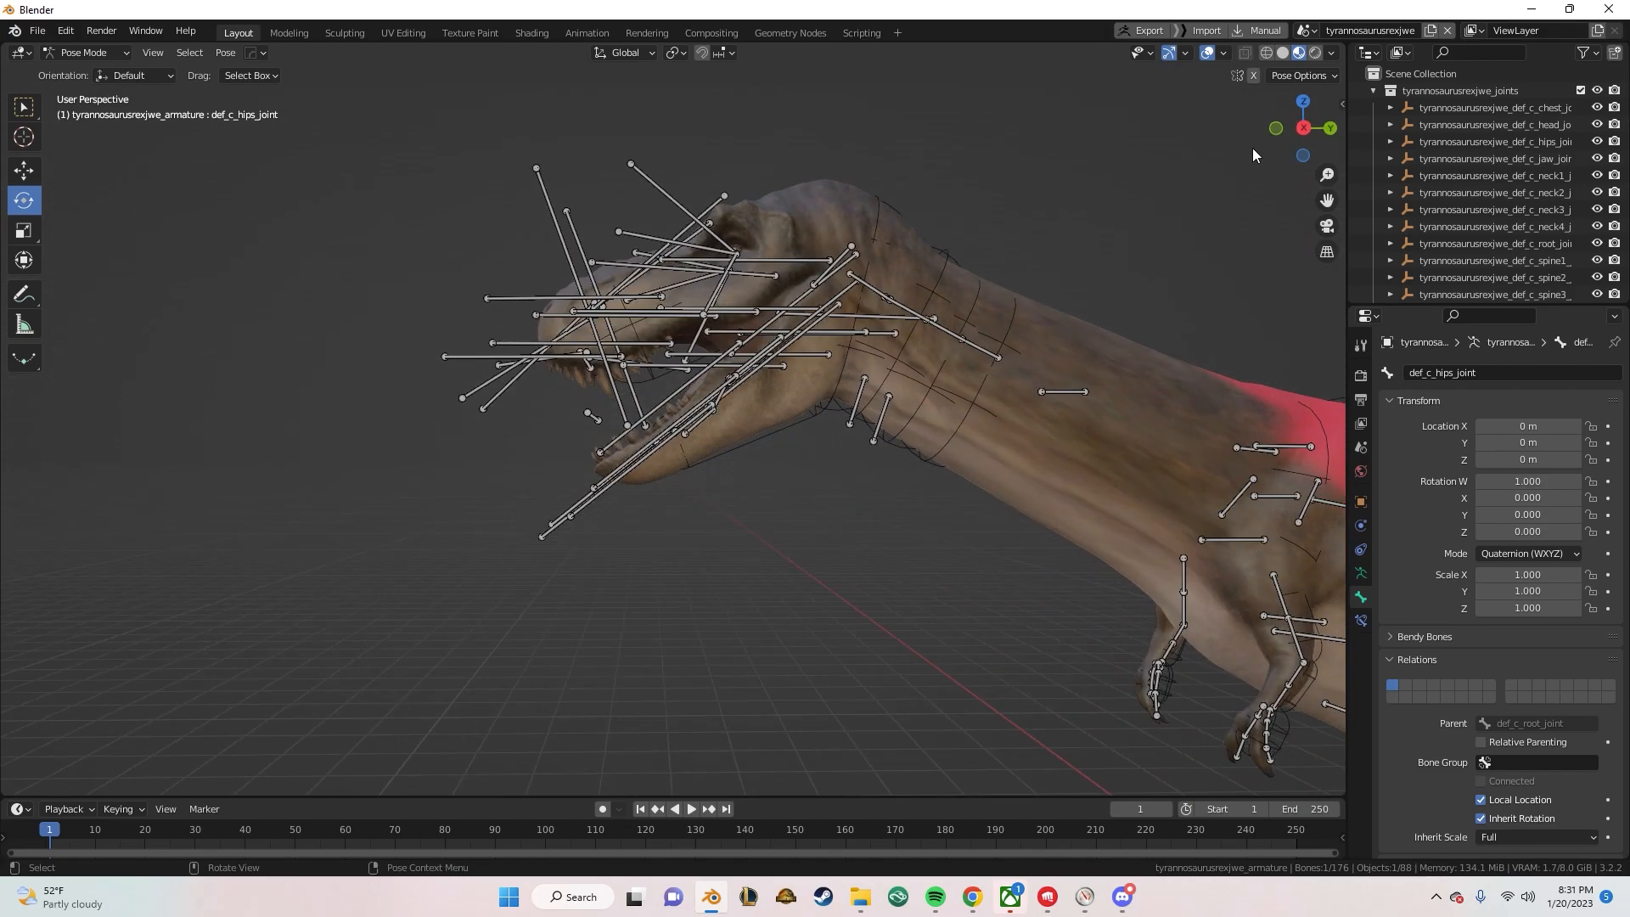
pyautogui.click(1305, 123)
pyautogui.scroll(4, 759, 409)
pyautogui.keyDown('shift'); pyautogui.moveTo(686, 329); pyautogui.dragTo(788, 442, button='middle'); pyautogui.keyUp('shift')
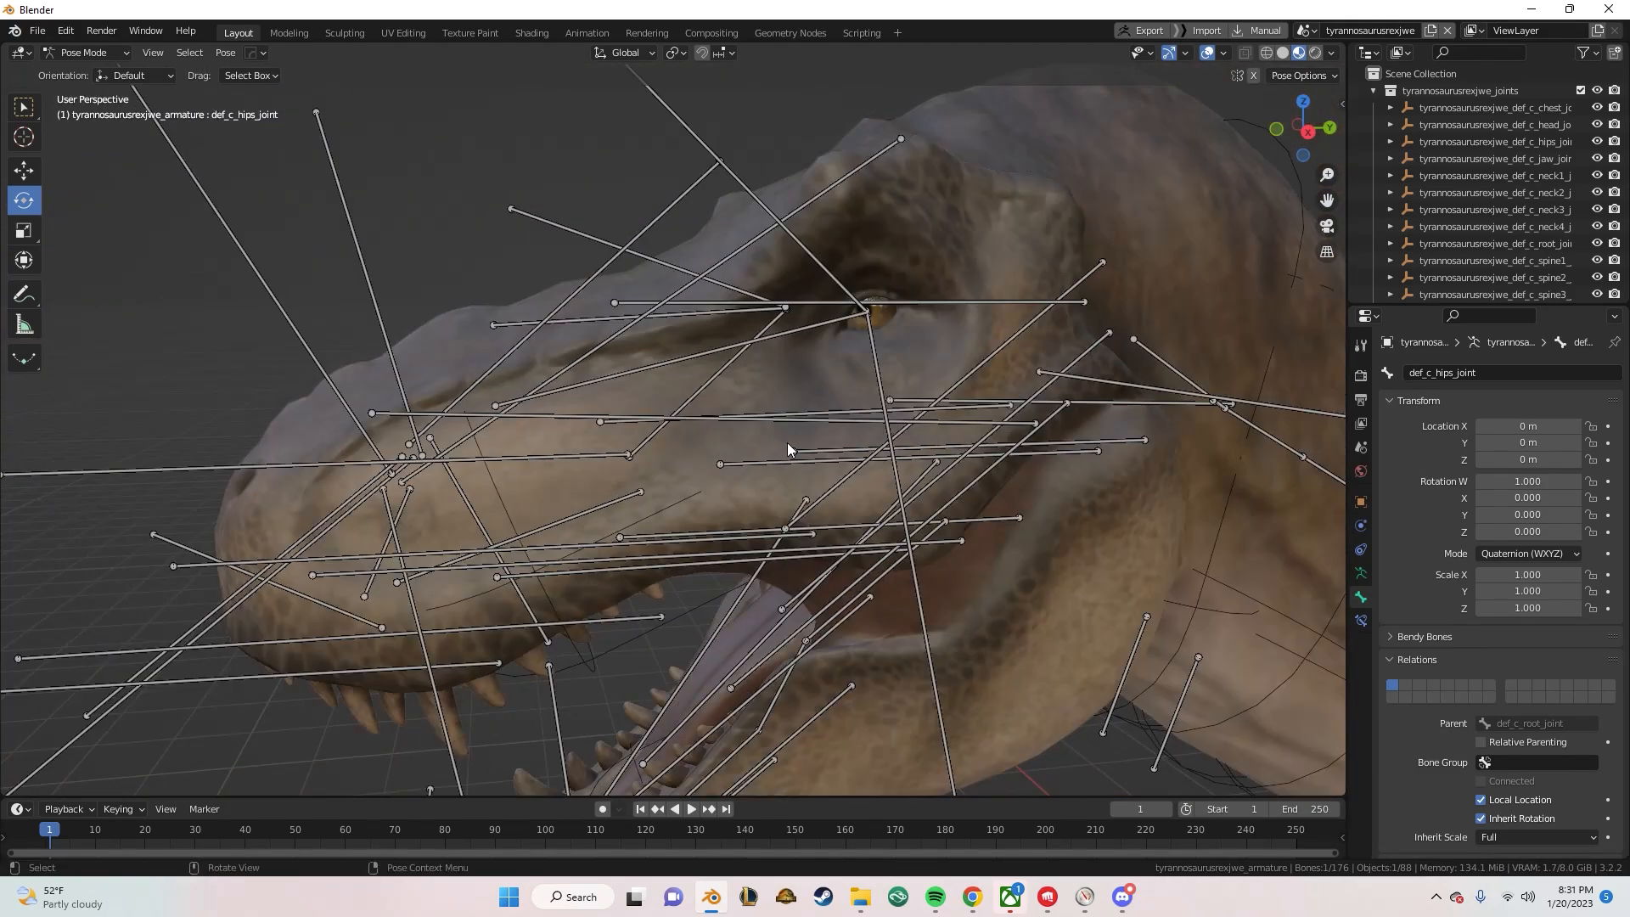
pyautogui.moveTo(1078, 460); pyautogui.dragTo(966, 415, button='middle')
pyautogui.click(966, 415)
pyautogui.press('Tab')
pyautogui.click(746, 395)
pyautogui.keyDown('shift'); pyautogui.moveTo(1078, 497); pyautogui.dragTo(706, 365, button='middle'); pyautogui.keyUp('shift')
pyautogui.scroll(2, 674, 364)
pyautogui.keyDown('shift'); pyautogui.moveTo(476, 282); pyautogui.dragTo(647, 399, button='middle'); pyautogui.keyUp('shift')
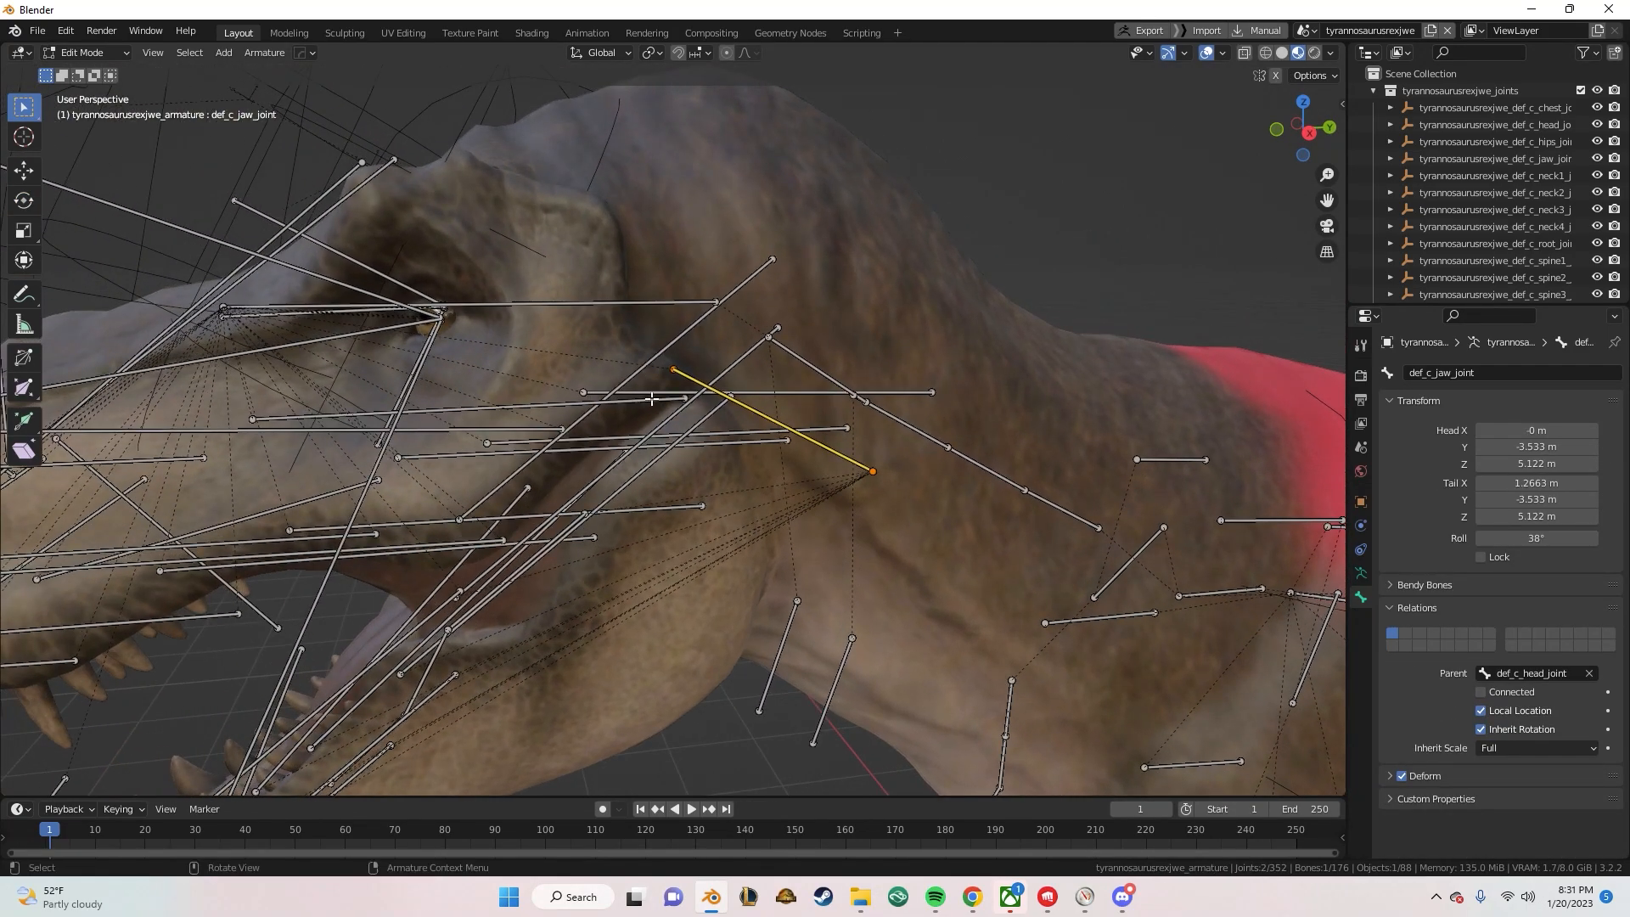
# Try duplicating the def_c_jaw_joint bone, undo the copy, and open its parent bone choices without changing them.
pyautogui.hotkey('shift', 'd')
pyautogui.rightClick(634, 379)
pyautogui.hotkey('ctrl', 'z')
pyautogui.moveTo(1164, 545); pyautogui.dragTo(1175, 550, button='middle')
pyautogui.click(1508, 682)
pyautogui.click(670, 542)
pyautogui.moveTo(670, 542); pyautogui.dragTo(695, 563, button='middle')
pyautogui.moveTo(693, 507); pyautogui.dragTo(703, 507, button='middle')
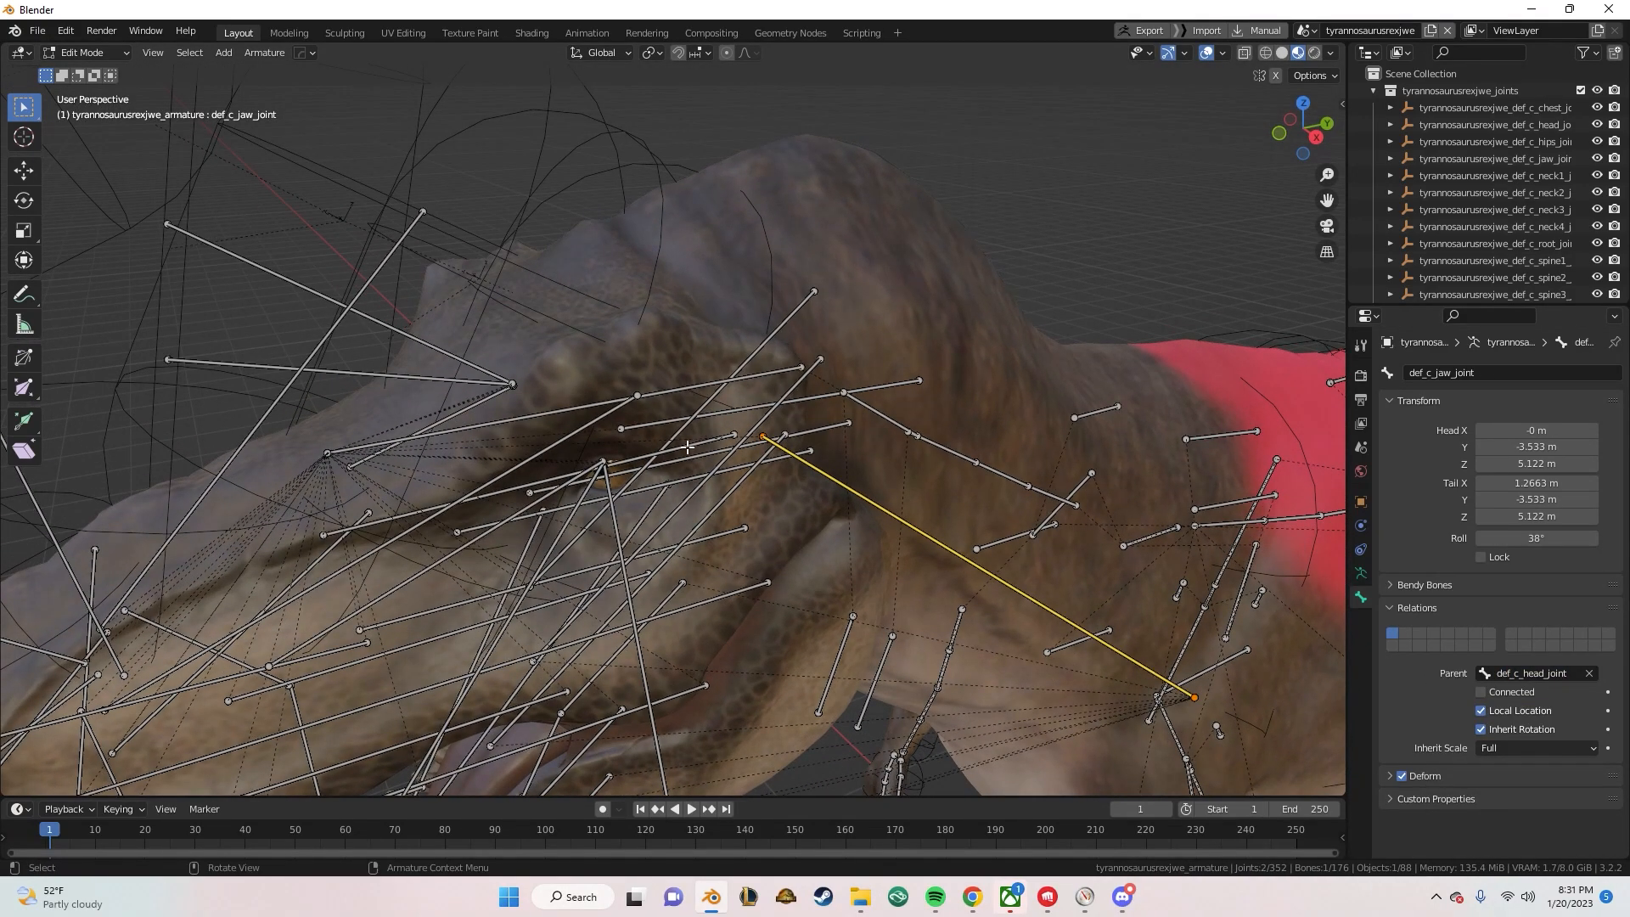
# Duplicate the def_c_head_joint bone in place and rename the copy Jaw_Node.
pyautogui.moveTo(687, 446); pyautogui.dragTo(989, 456, button='middle')
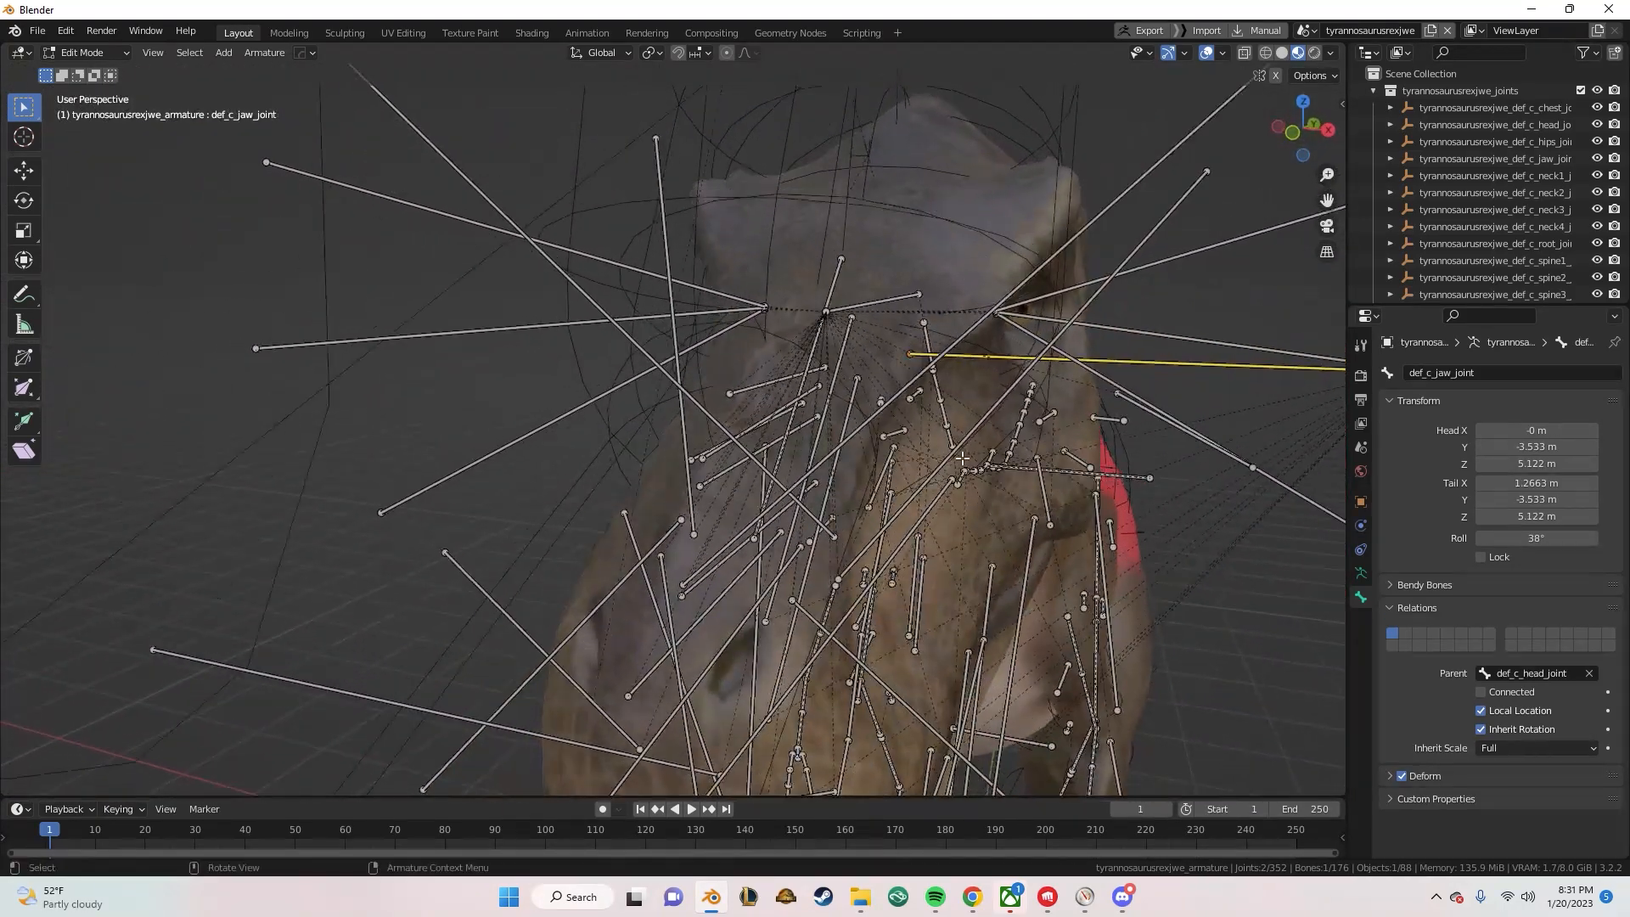
pyautogui.click(871, 307)
pyautogui.moveTo(839, 339); pyautogui.dragTo(883, 366, button='middle')
pyautogui.hotkey('shift', 'd')
pyautogui.press('Escape')
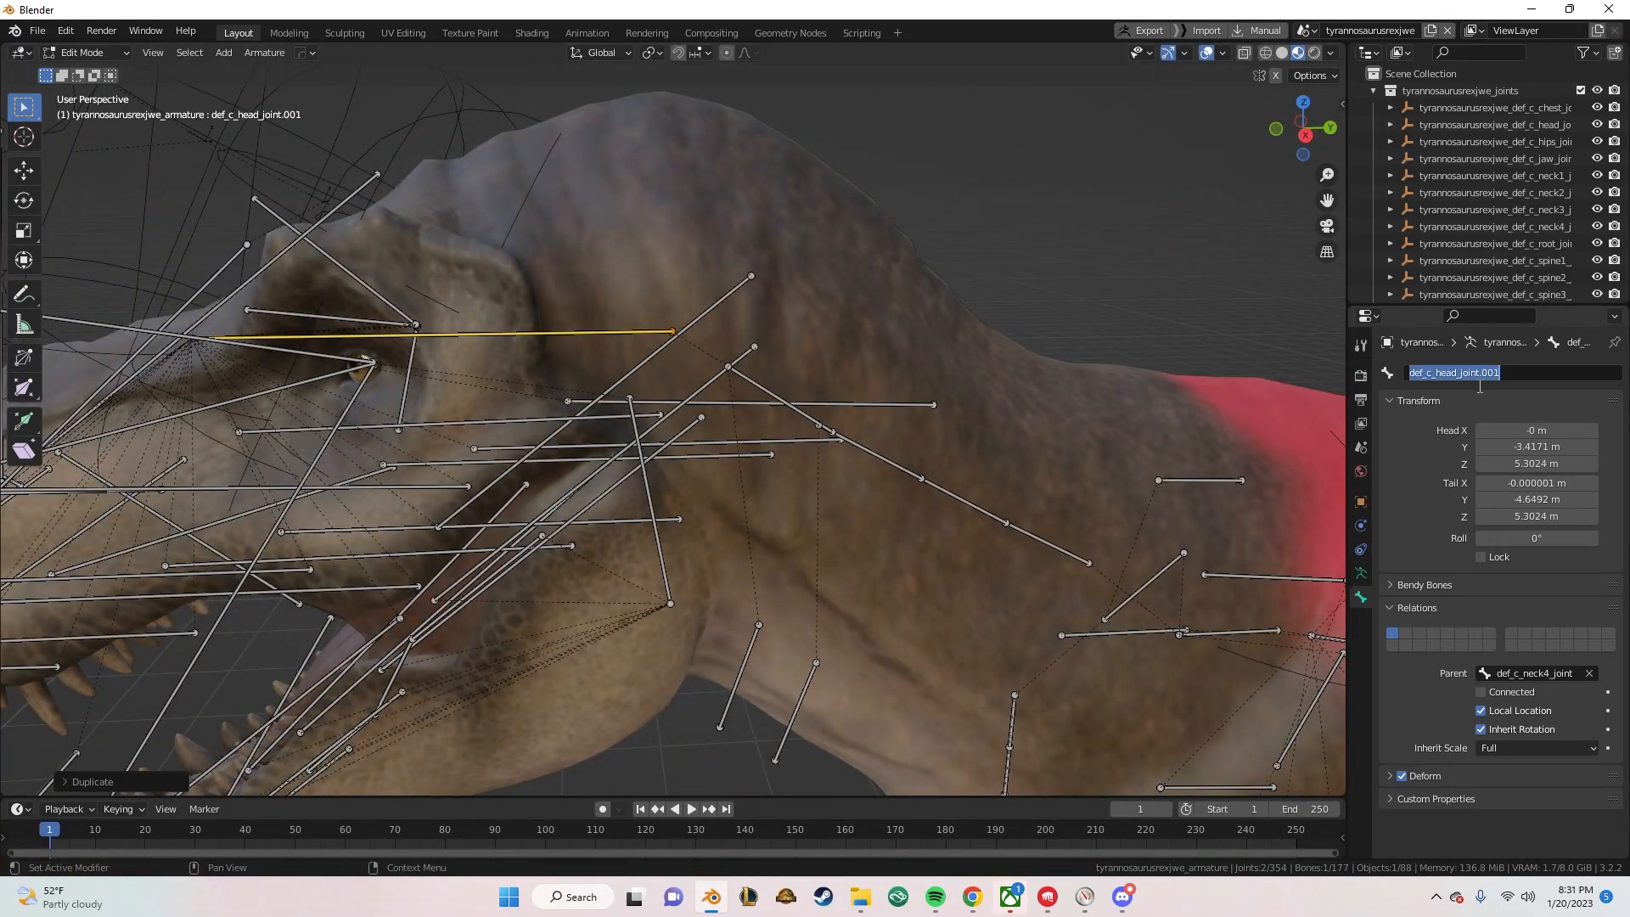
pyautogui.write('Jaw_N')
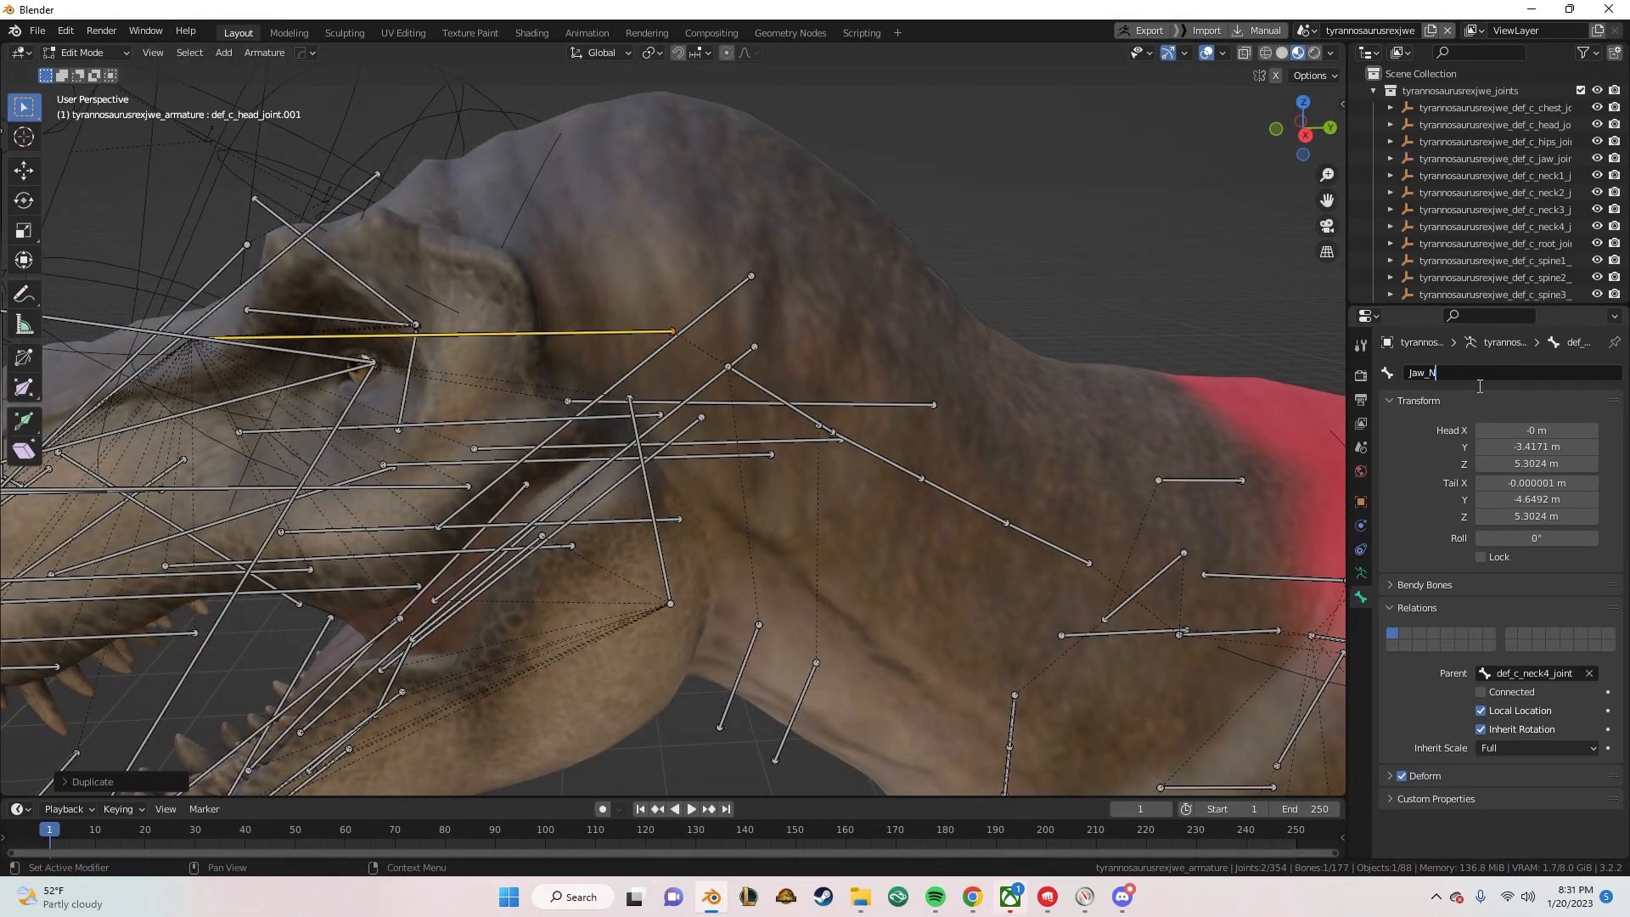
pyautogui.write('ode')
pyautogui.press('Return')
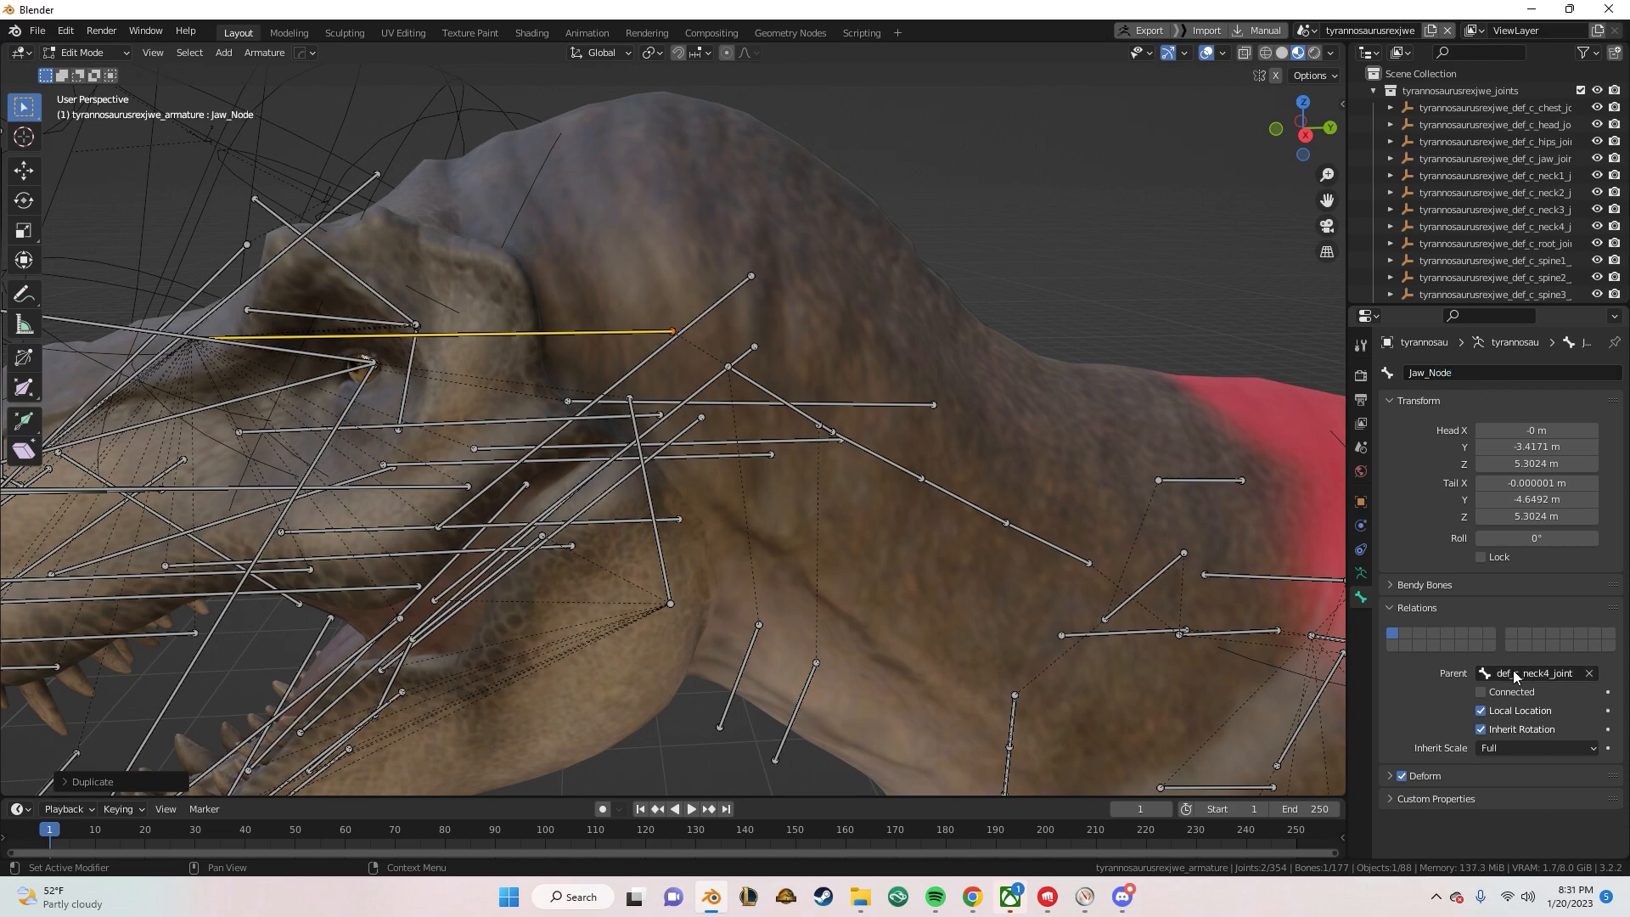
# Set the parent of the Jaw_Node bone to def_c_head_joint.
pyautogui.click(1526, 677)
pyautogui.write('head')
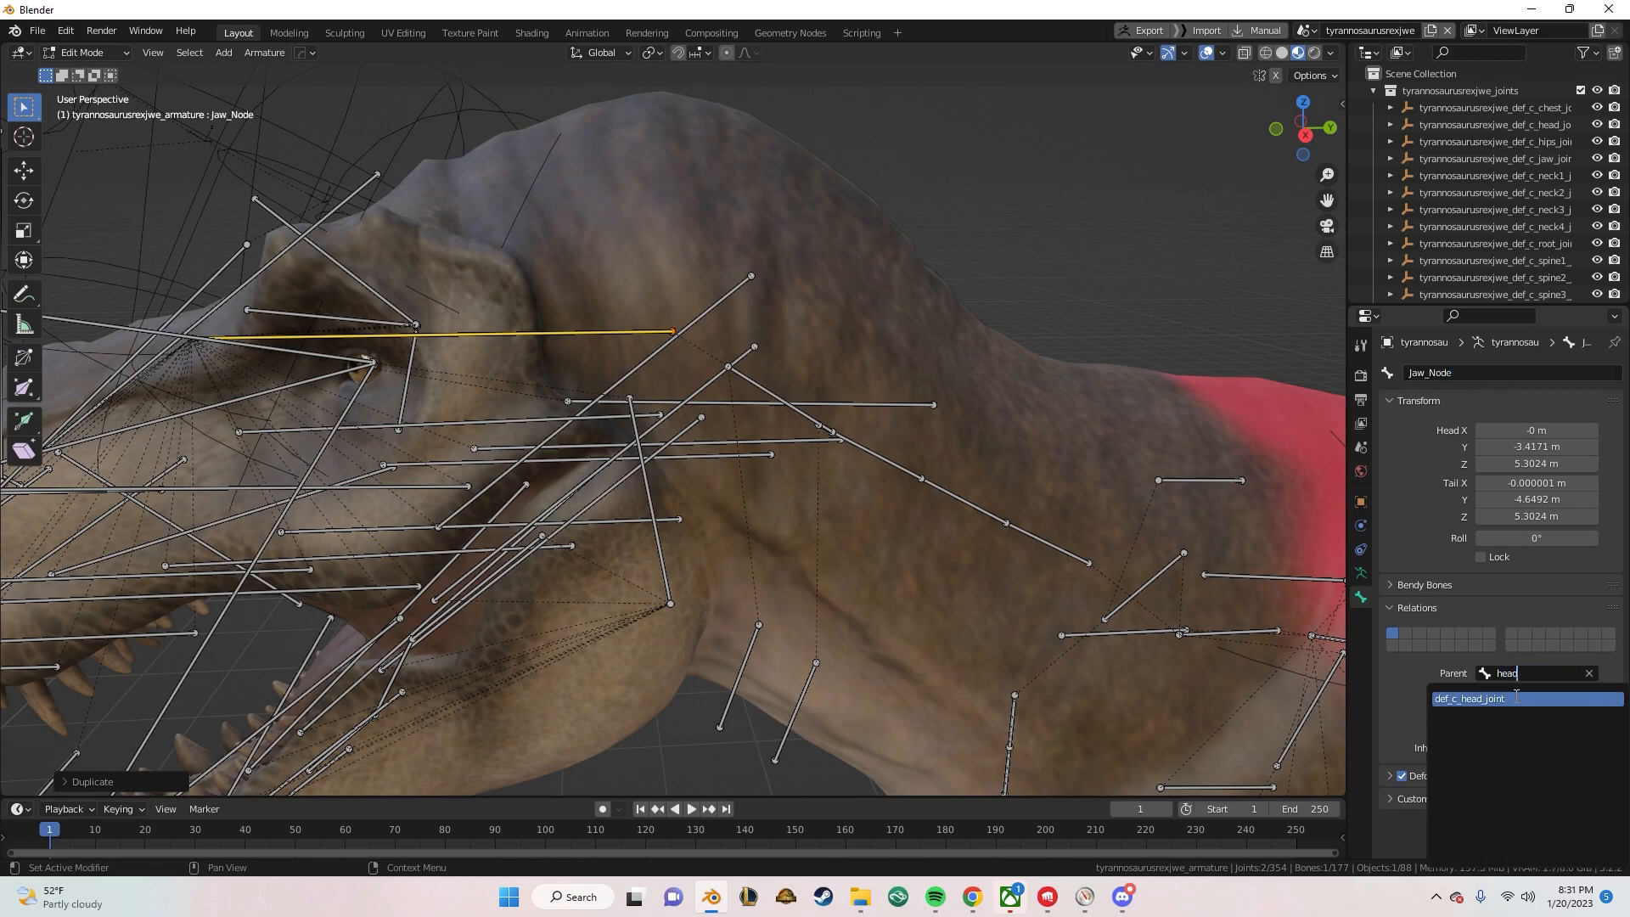
pyautogui.click(1504, 700)
# Select the def_c_jaw_joint bone and set its parent to Jaw_Node.
pyautogui.moveTo(912, 609); pyautogui.dragTo(952, 622, button='middle')
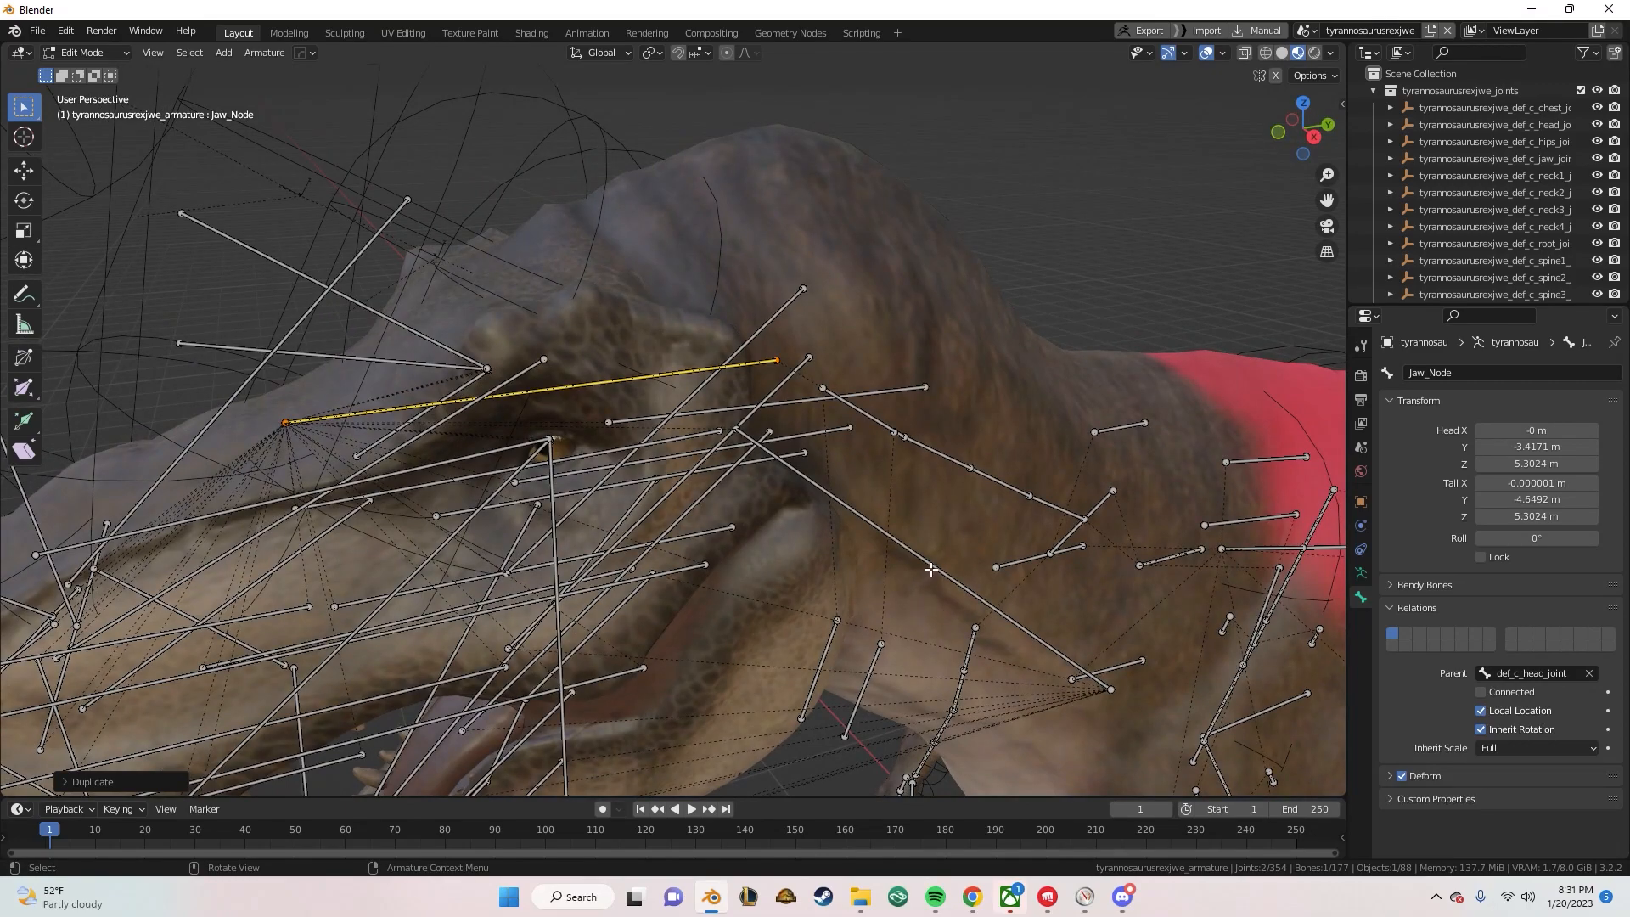
pyautogui.click(931, 568)
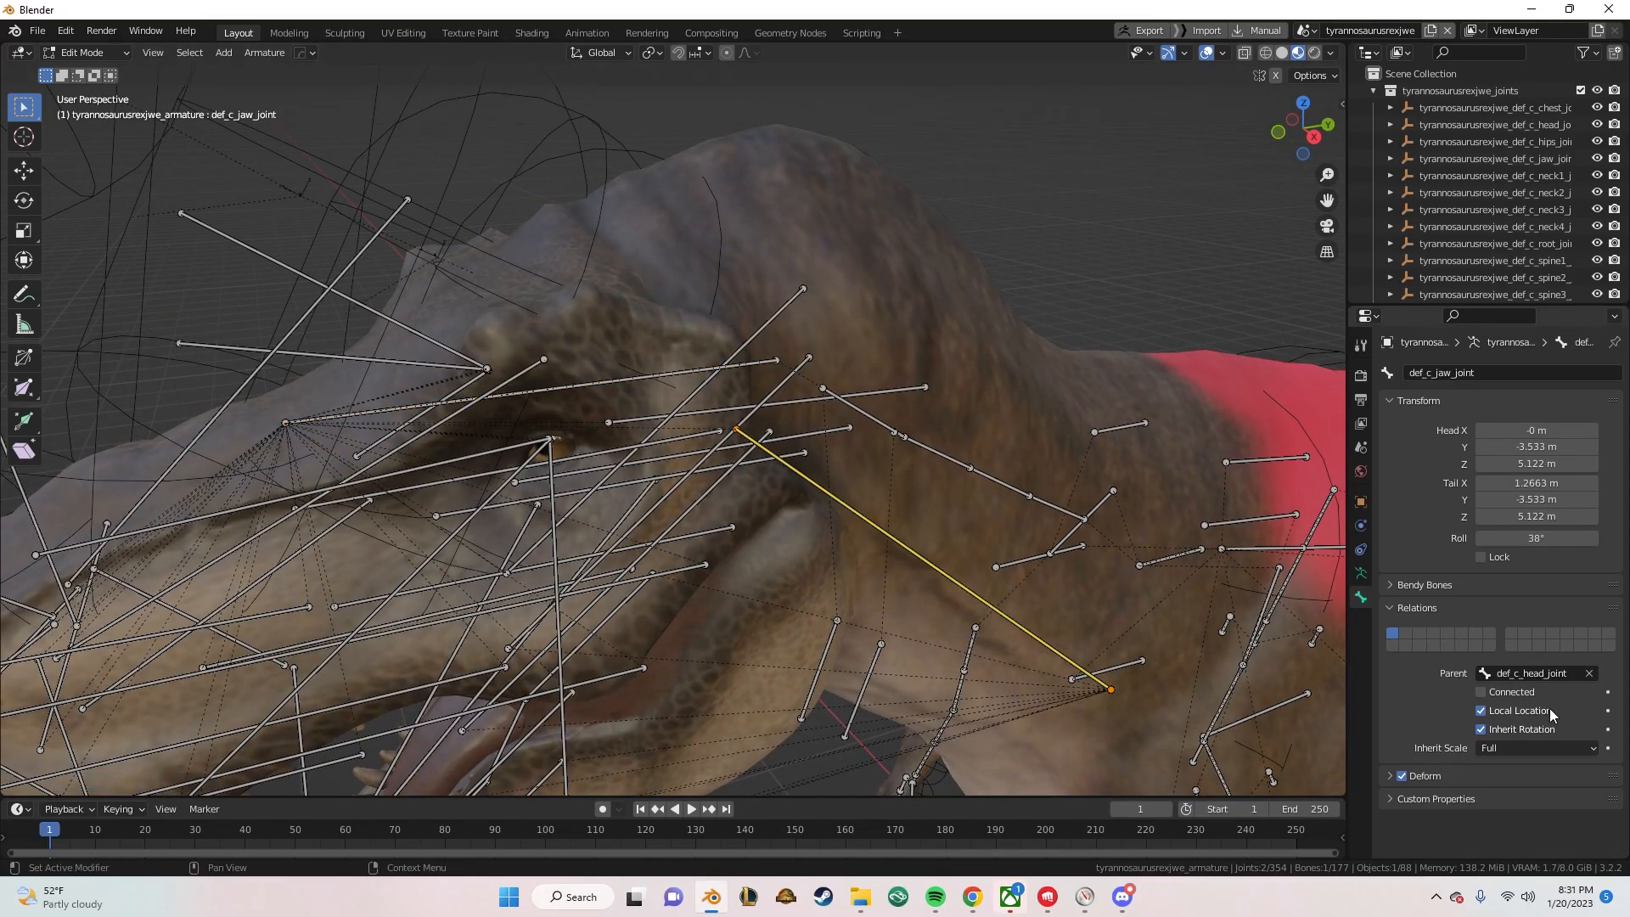
pyautogui.click(1543, 673)
pyautogui.write('jaw')
pyautogui.click(1499, 700)
# In Pose Mode, rotate Jaw_Node in the right orthographic view to open the jaw, to a quaternion of about W 0.956, X -0.292.
pyautogui.click(610, 449)
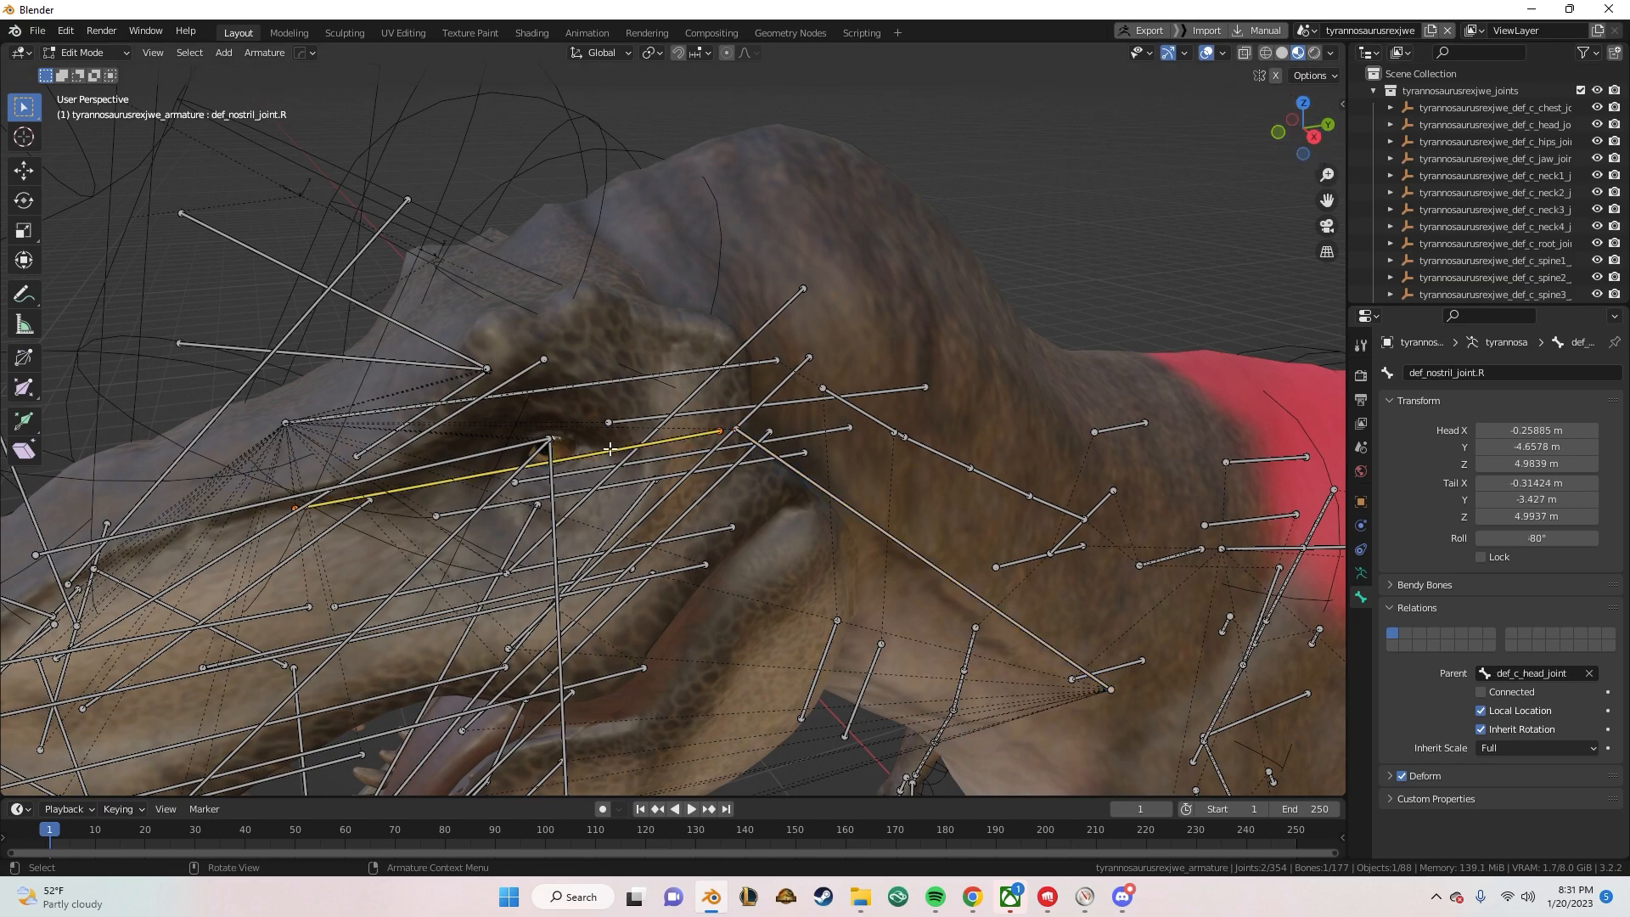
pyautogui.moveTo(609, 450); pyautogui.dragTo(769, 460, button='middle')
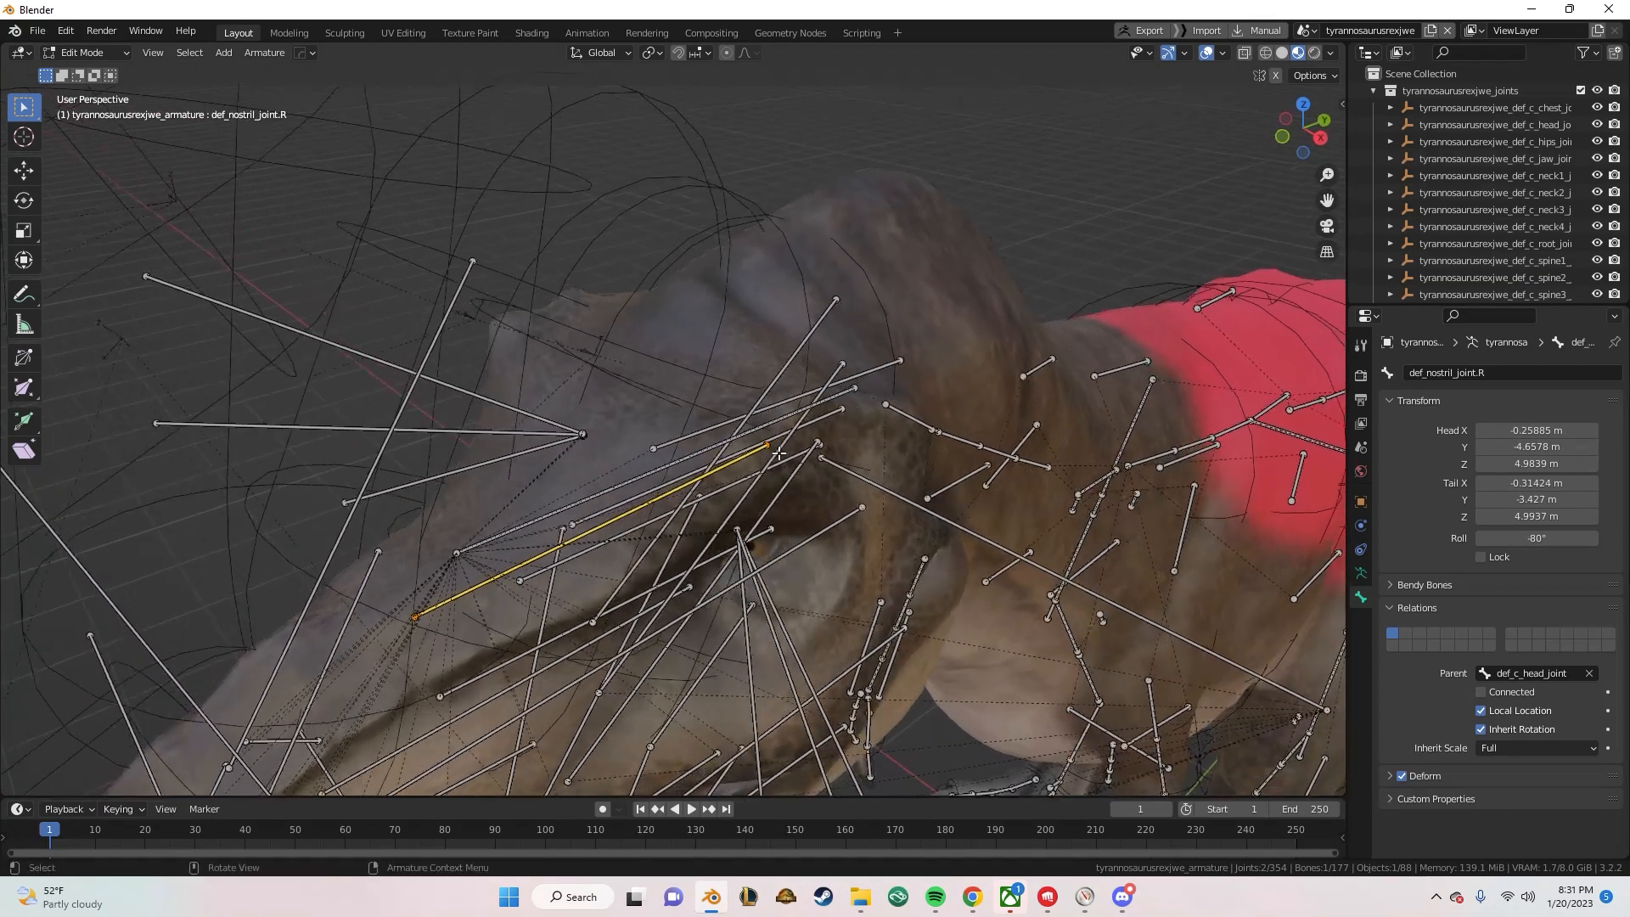
pyautogui.click(775, 424)
pyautogui.click(774, 425)
pyautogui.hotkey('ctrl', 'Tab')
pyautogui.click(955, 430)
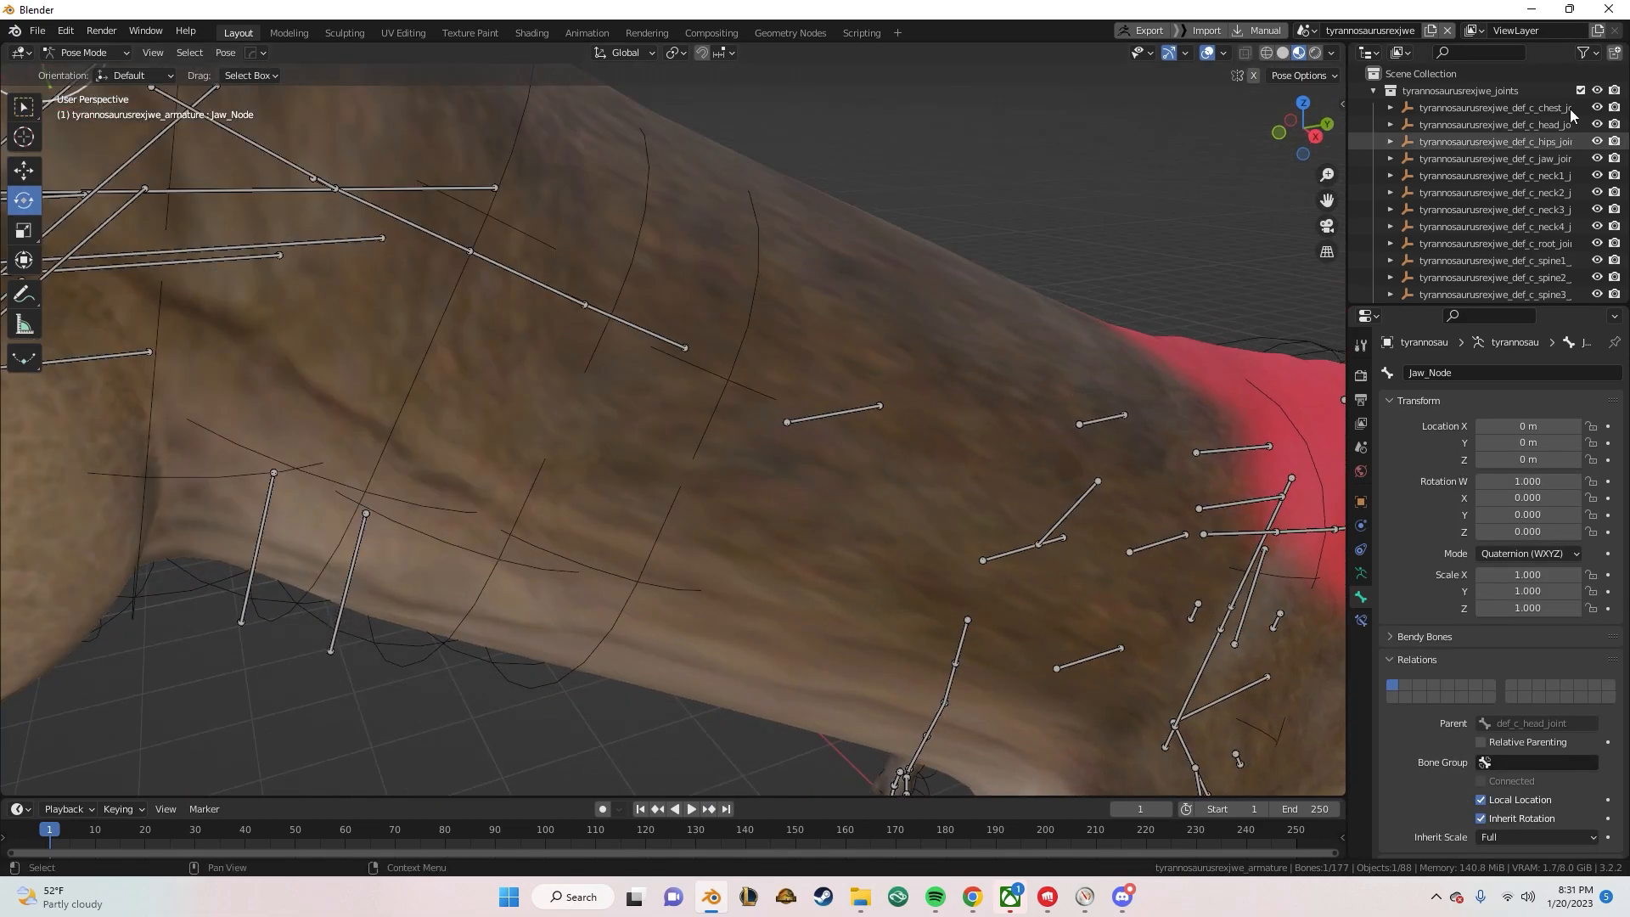
pyautogui.click(1314, 135)
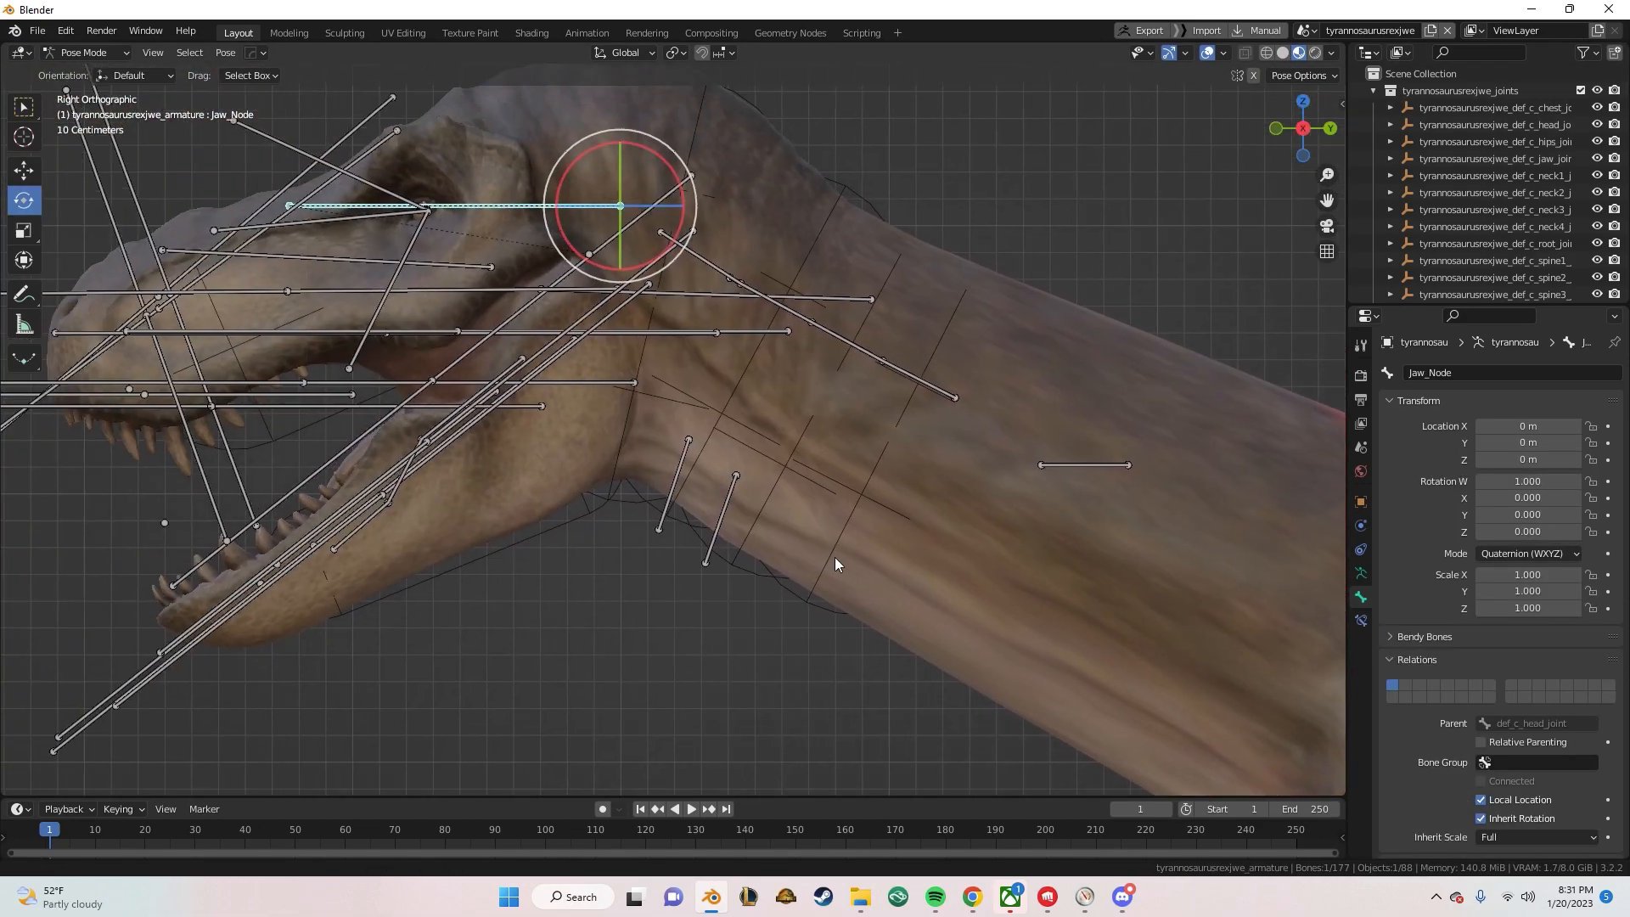
pyautogui.keyDown('shift'); pyautogui.moveTo(629, 516); pyautogui.dragTo(763, 529, button='middle'); pyautogui.keyUp('shift')
pyautogui.moveTo(839, 251); pyautogui.dragTo(805, 232)
# In Object Mode, select the T. rex body mesh and apply its armature modifier.
pyautogui.scroll(-3, 835, 467)
pyautogui.hotkey('ctrl', 'Tab')
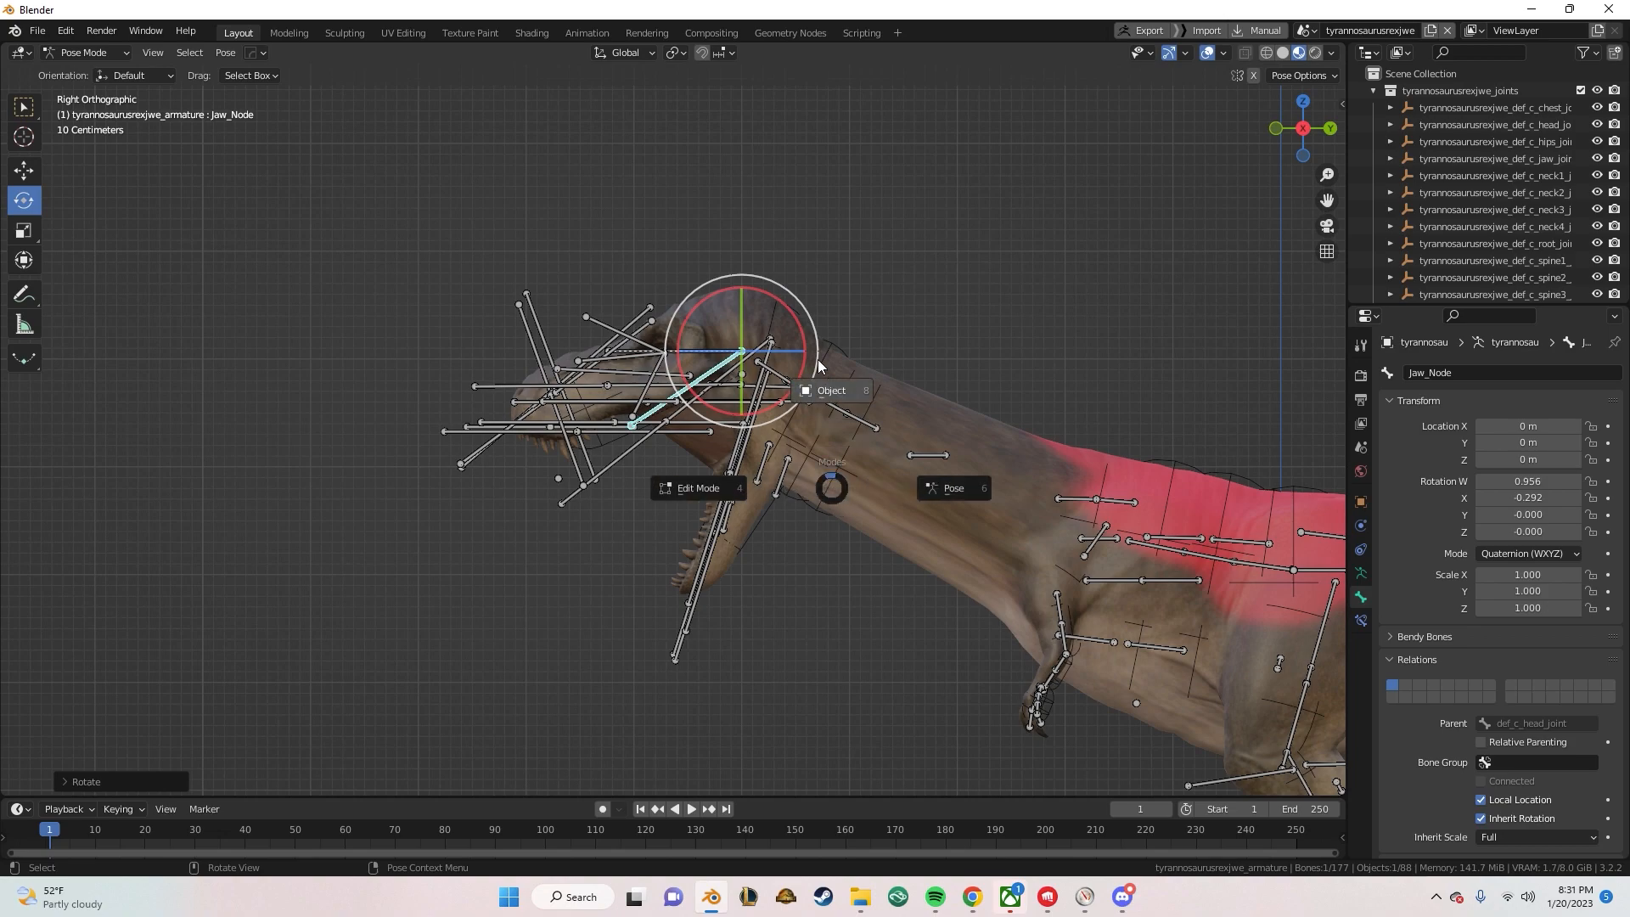
pyautogui.click(818, 363)
pyautogui.keyDown('shift'); pyautogui.moveTo(861, 546); pyautogui.dragTo(697, 393, button='middle'); pyautogui.keyUp('shift')
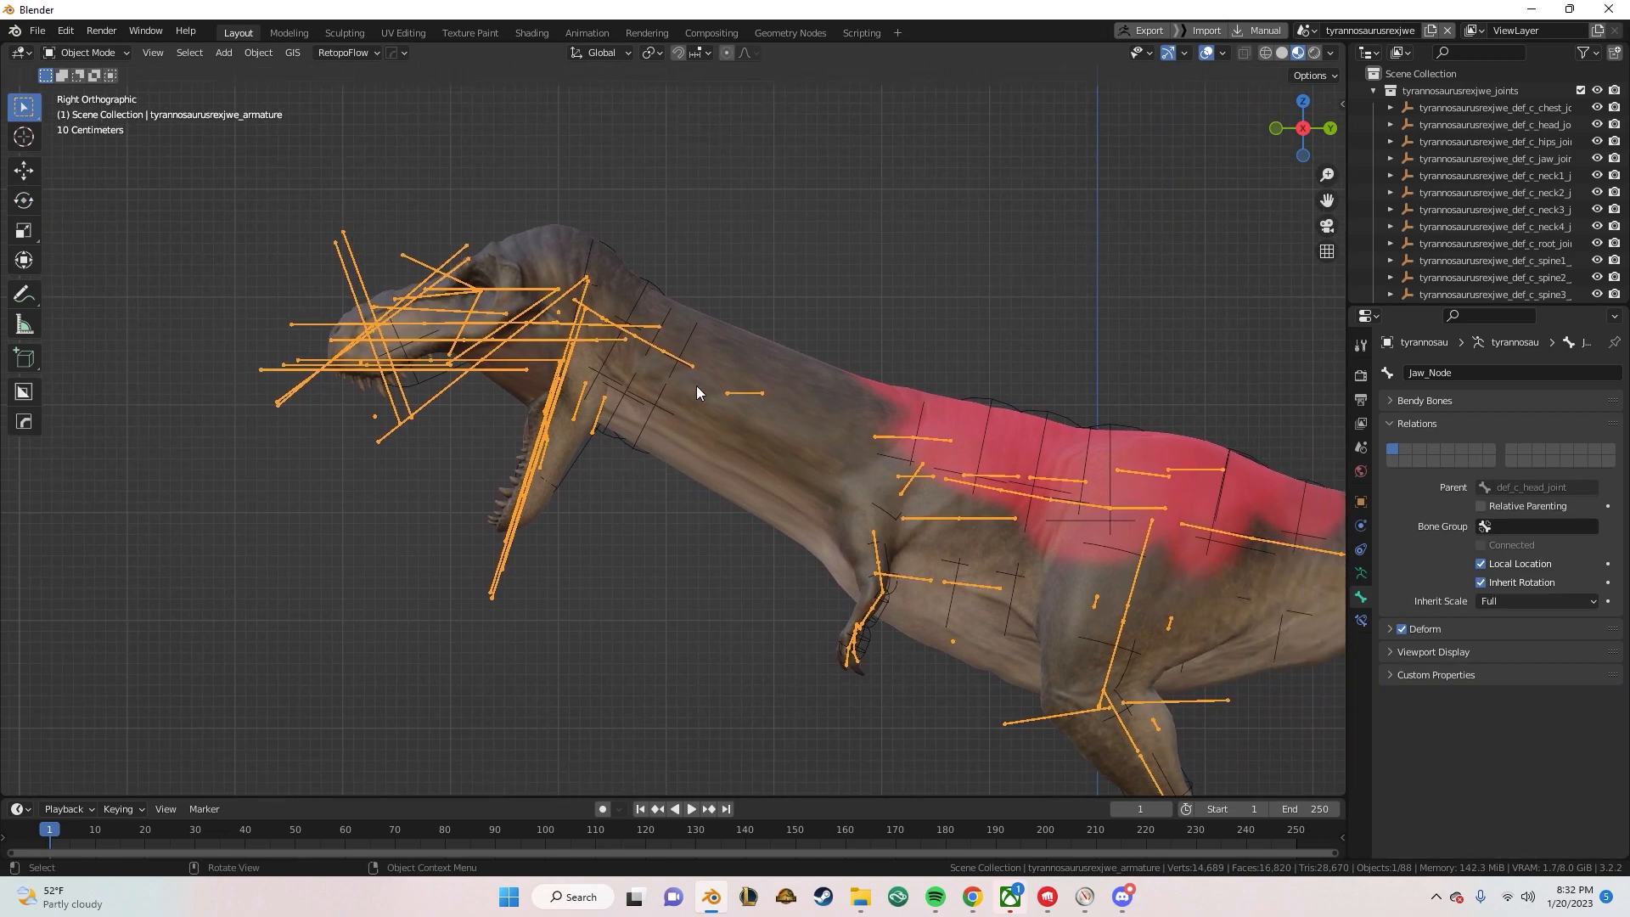
pyautogui.click(739, 428)
pyautogui.click(1361, 525)
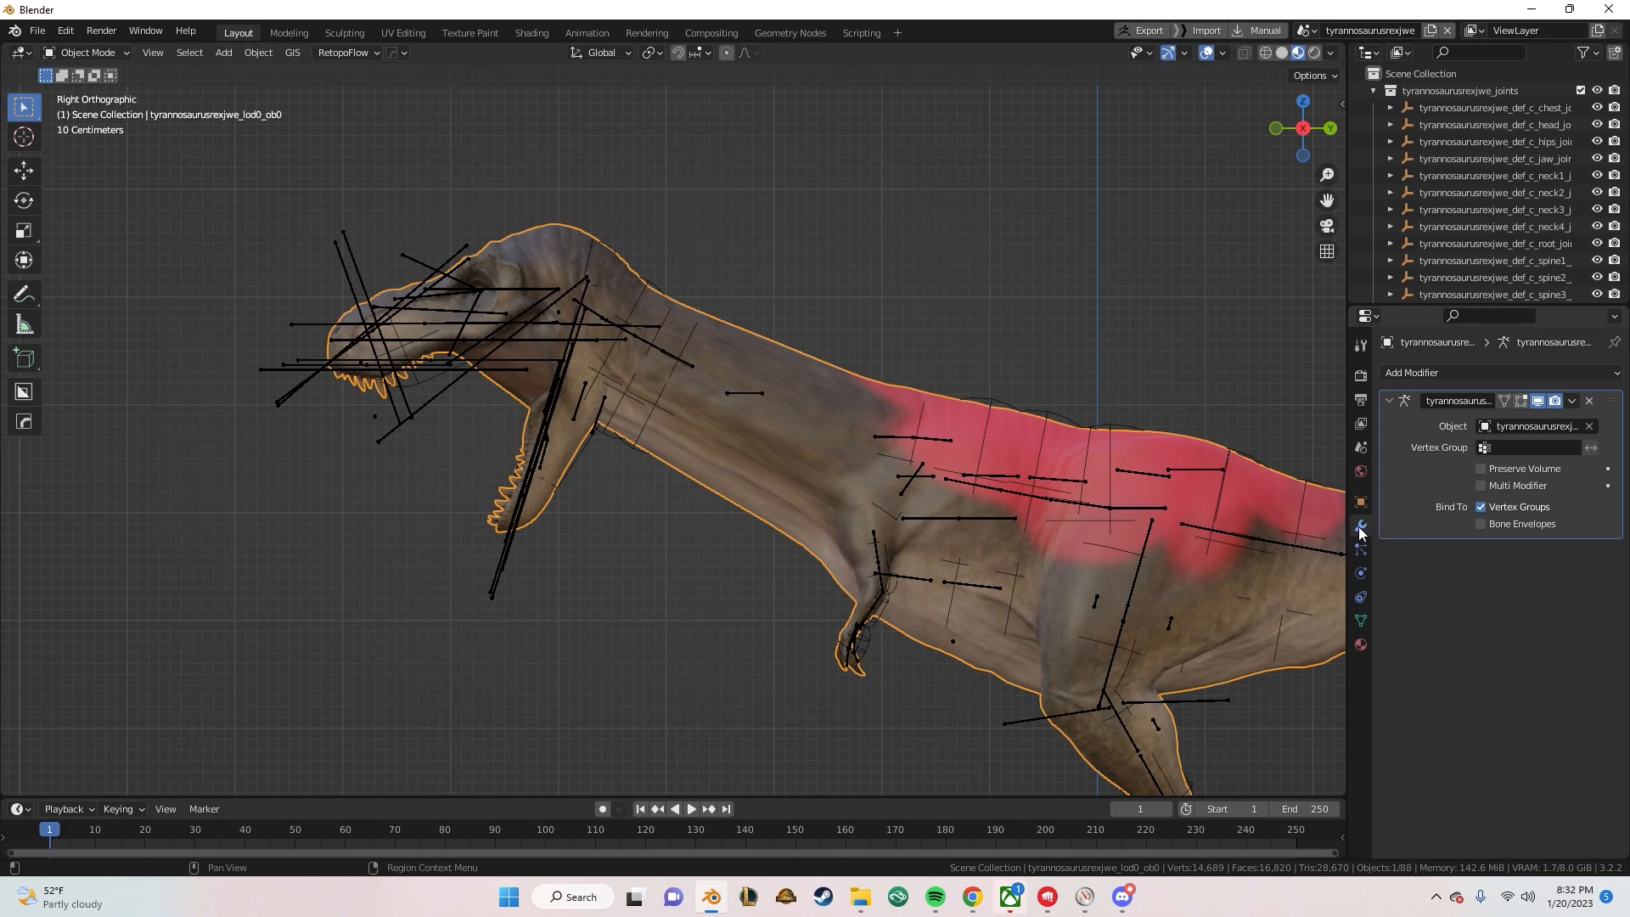
pyautogui.click(1574, 402)
pyautogui.click(1541, 428)
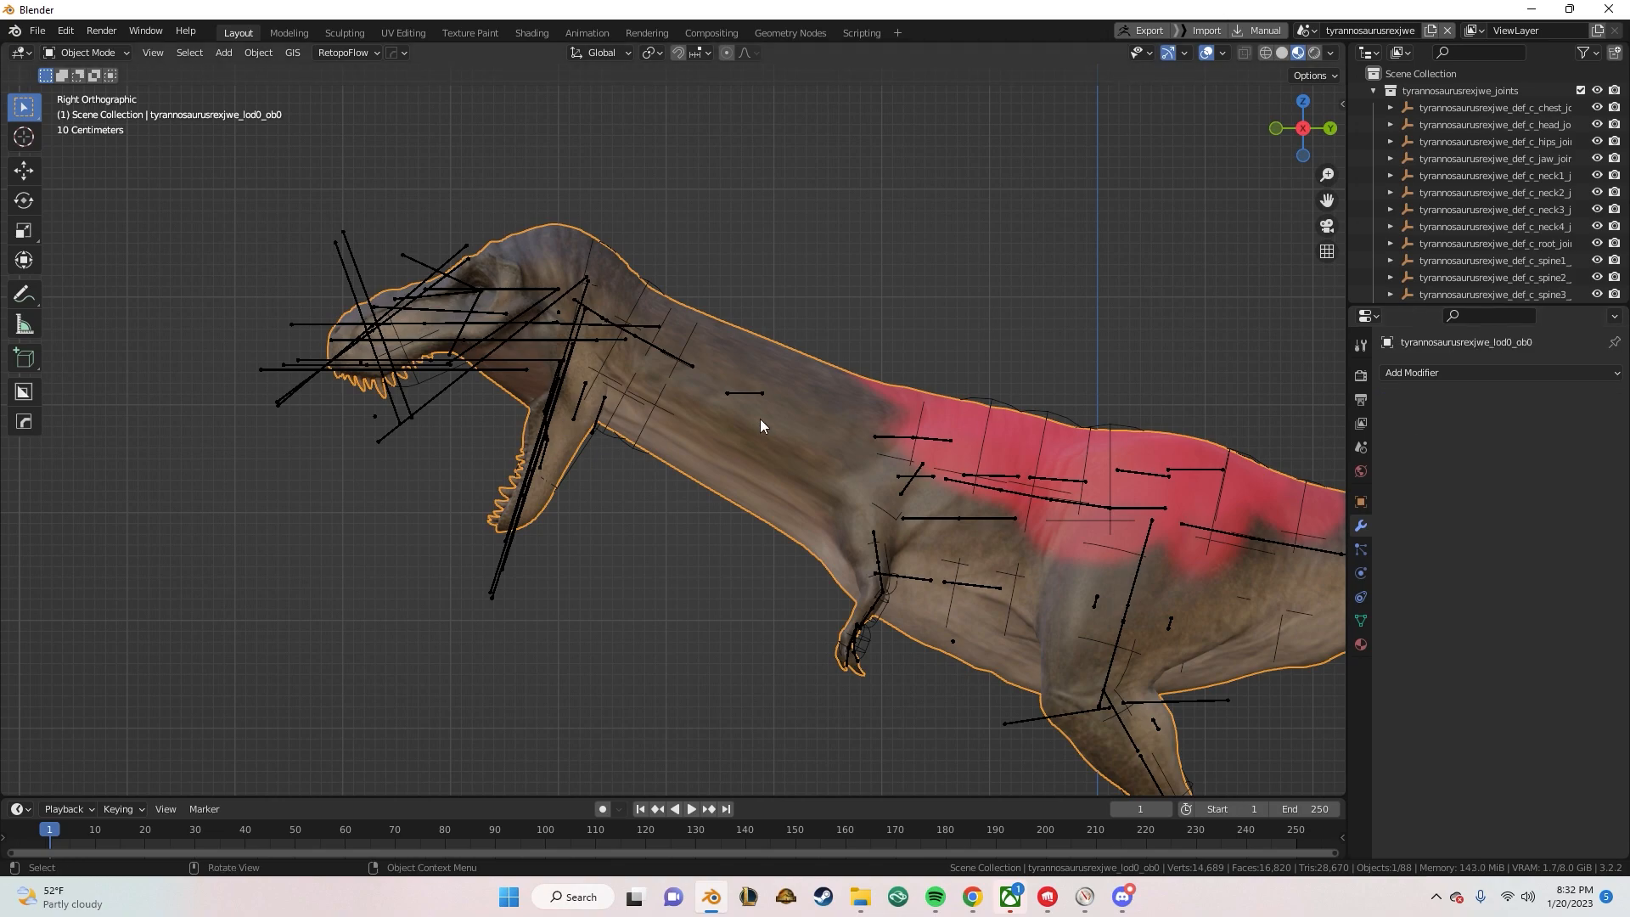
# Select the armature, switch to Pose Mode, and apply the pose of all bones as the rest pose.
pyautogui.click(746, 396)
pyautogui.hotkey('ctrl', 'Tab')
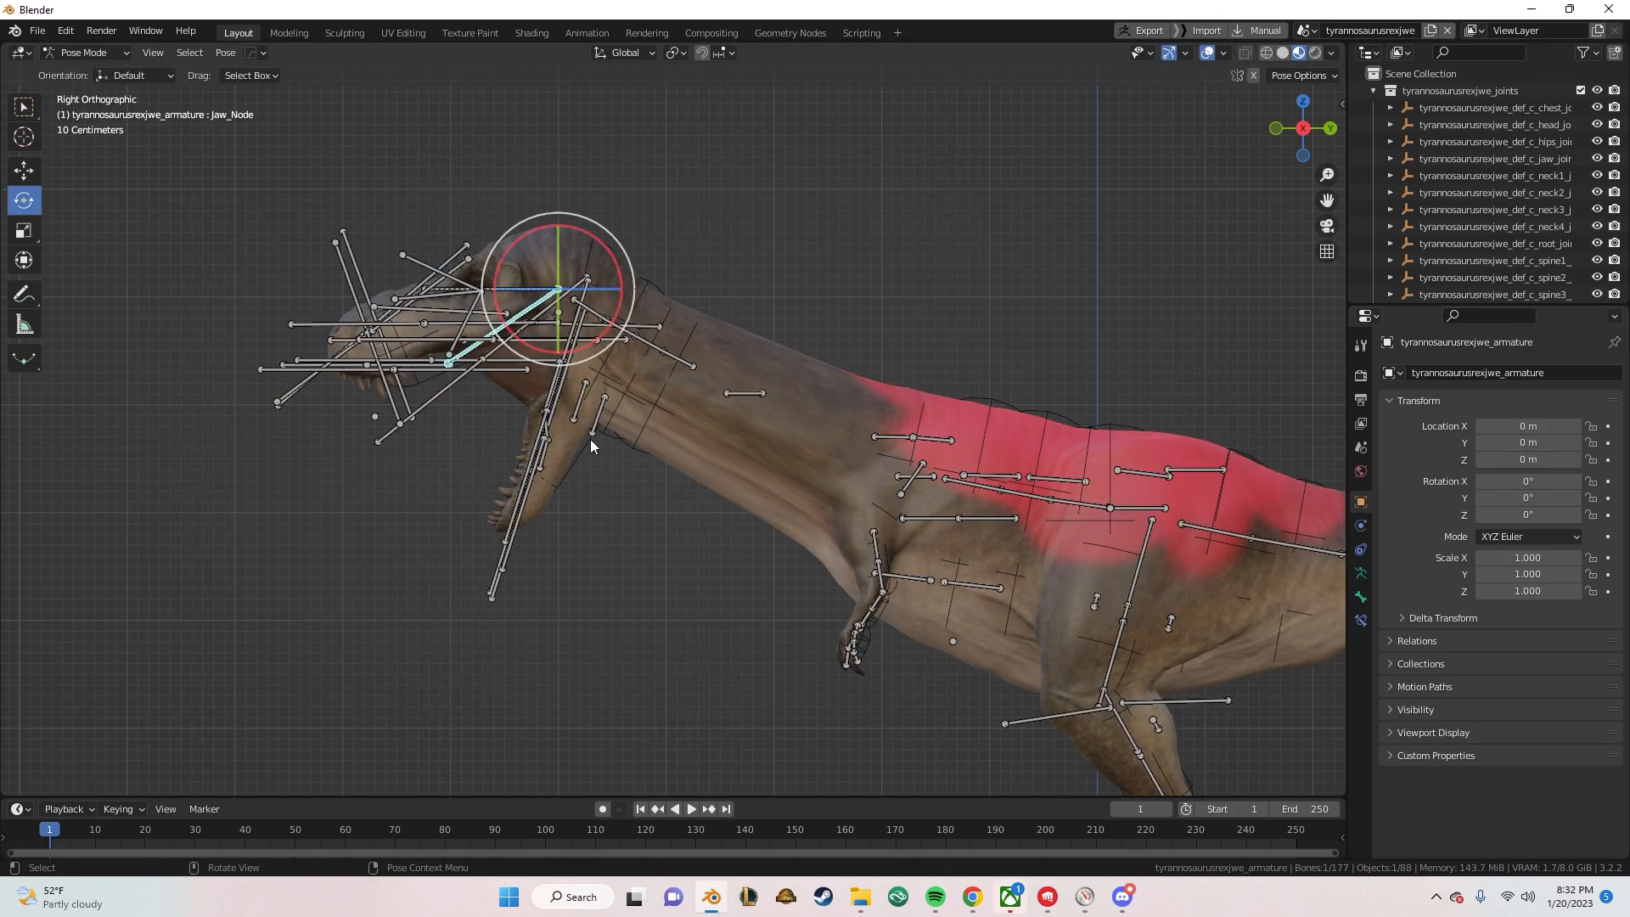
pyautogui.press('a')
pyautogui.click(226, 54)
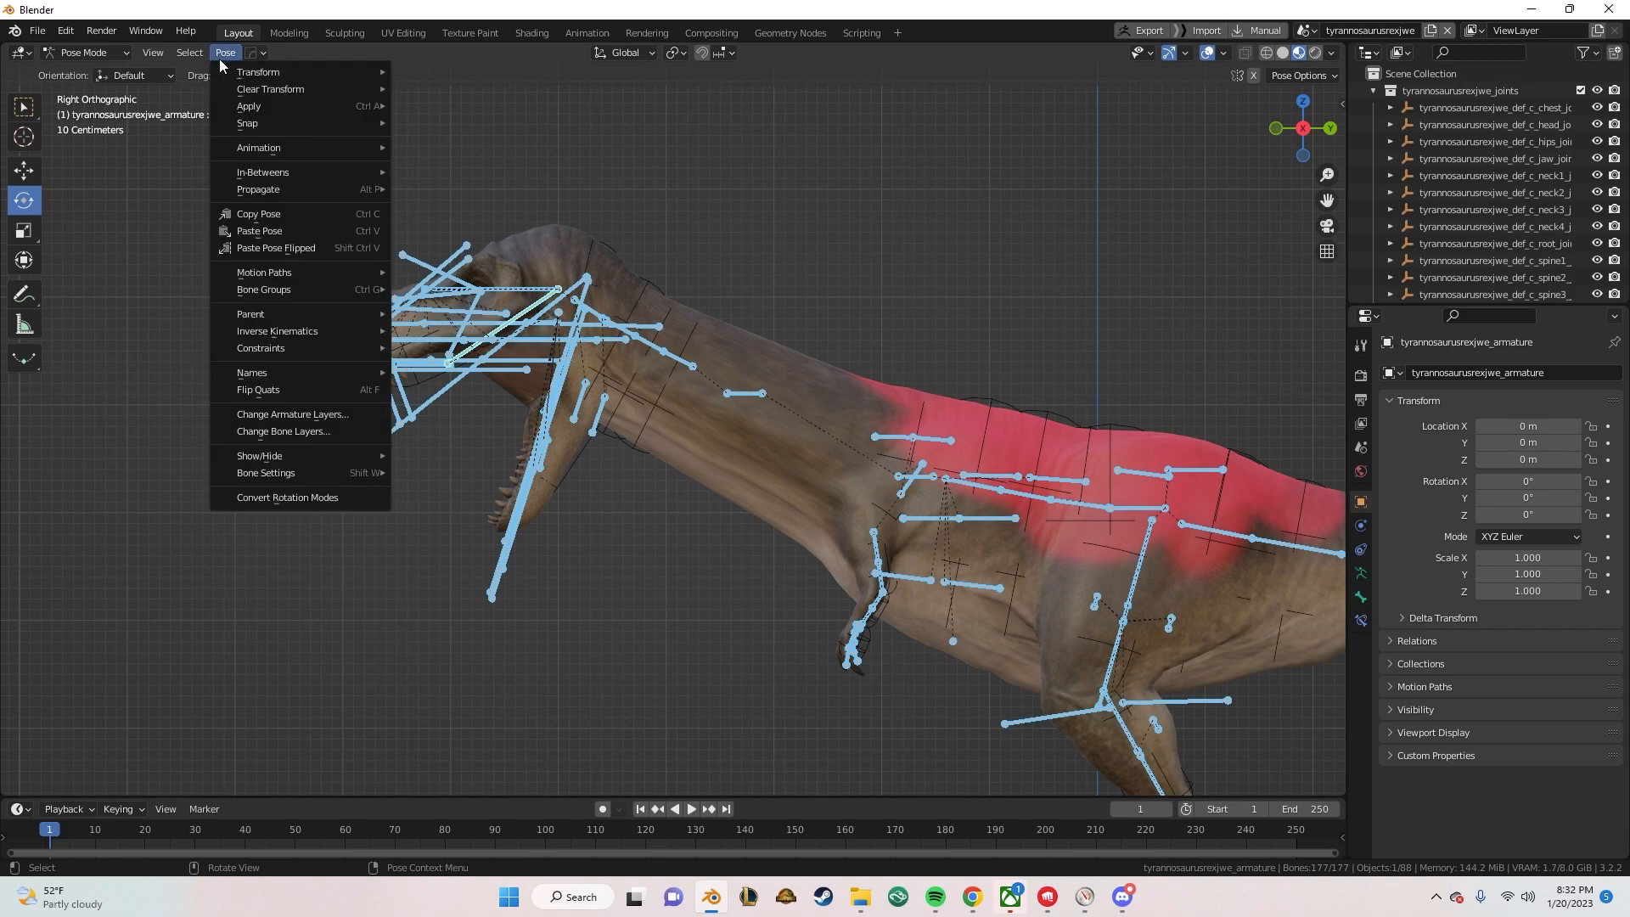
pyautogui.moveTo(251, 107)
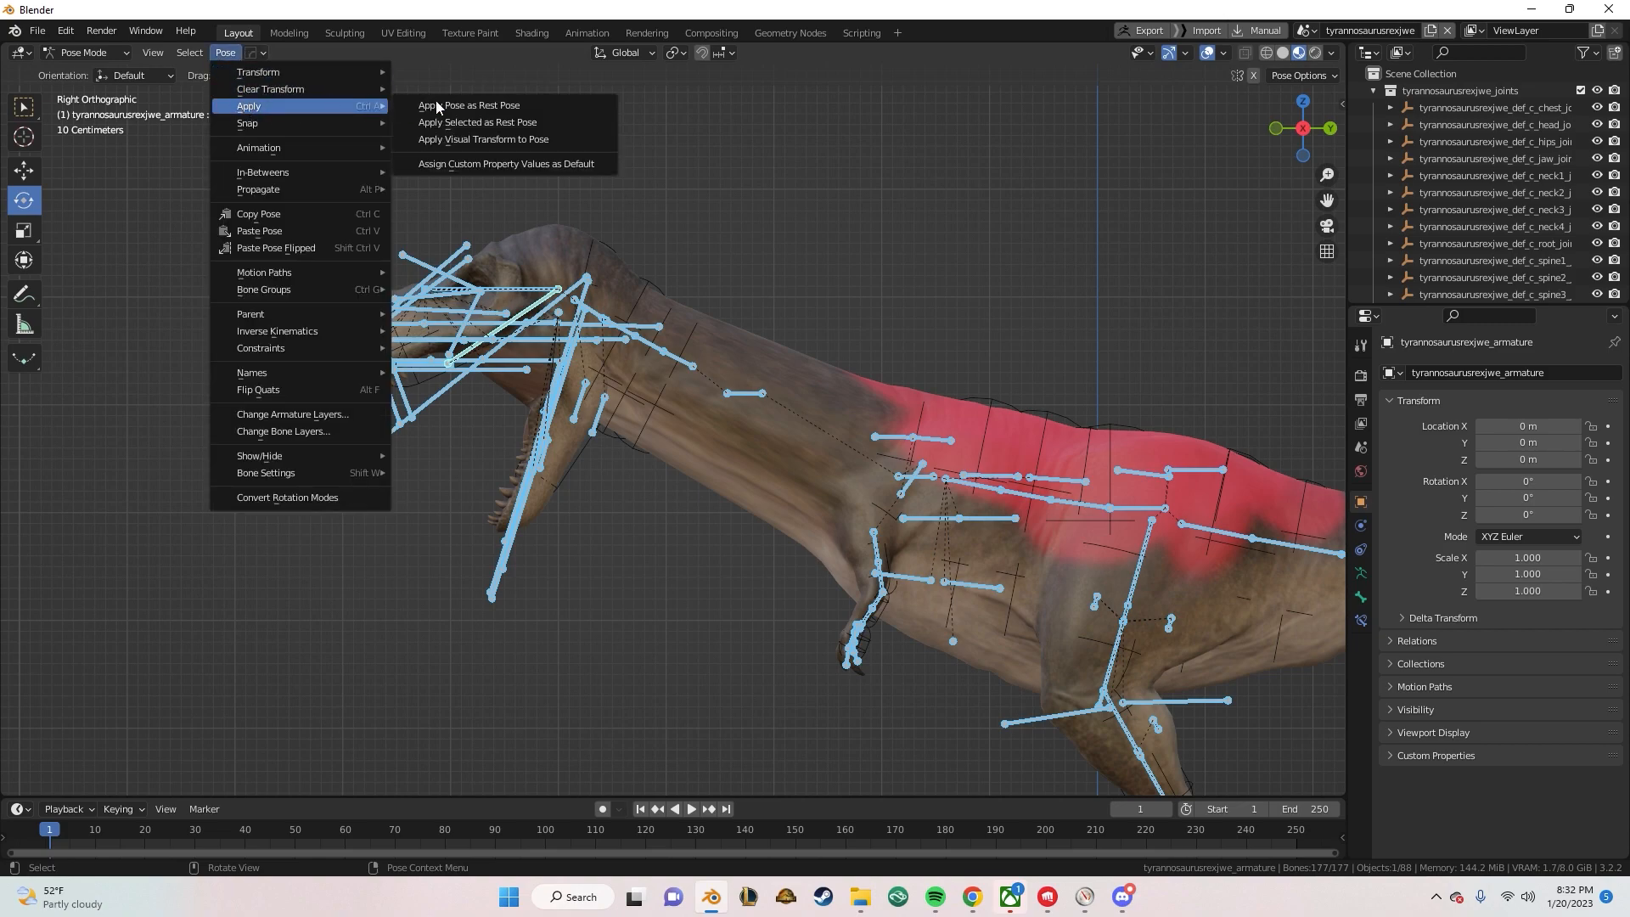
pyautogui.click(486, 106)
pyautogui.moveTo(589, 384); pyautogui.dragTo(737, 293, button='middle')
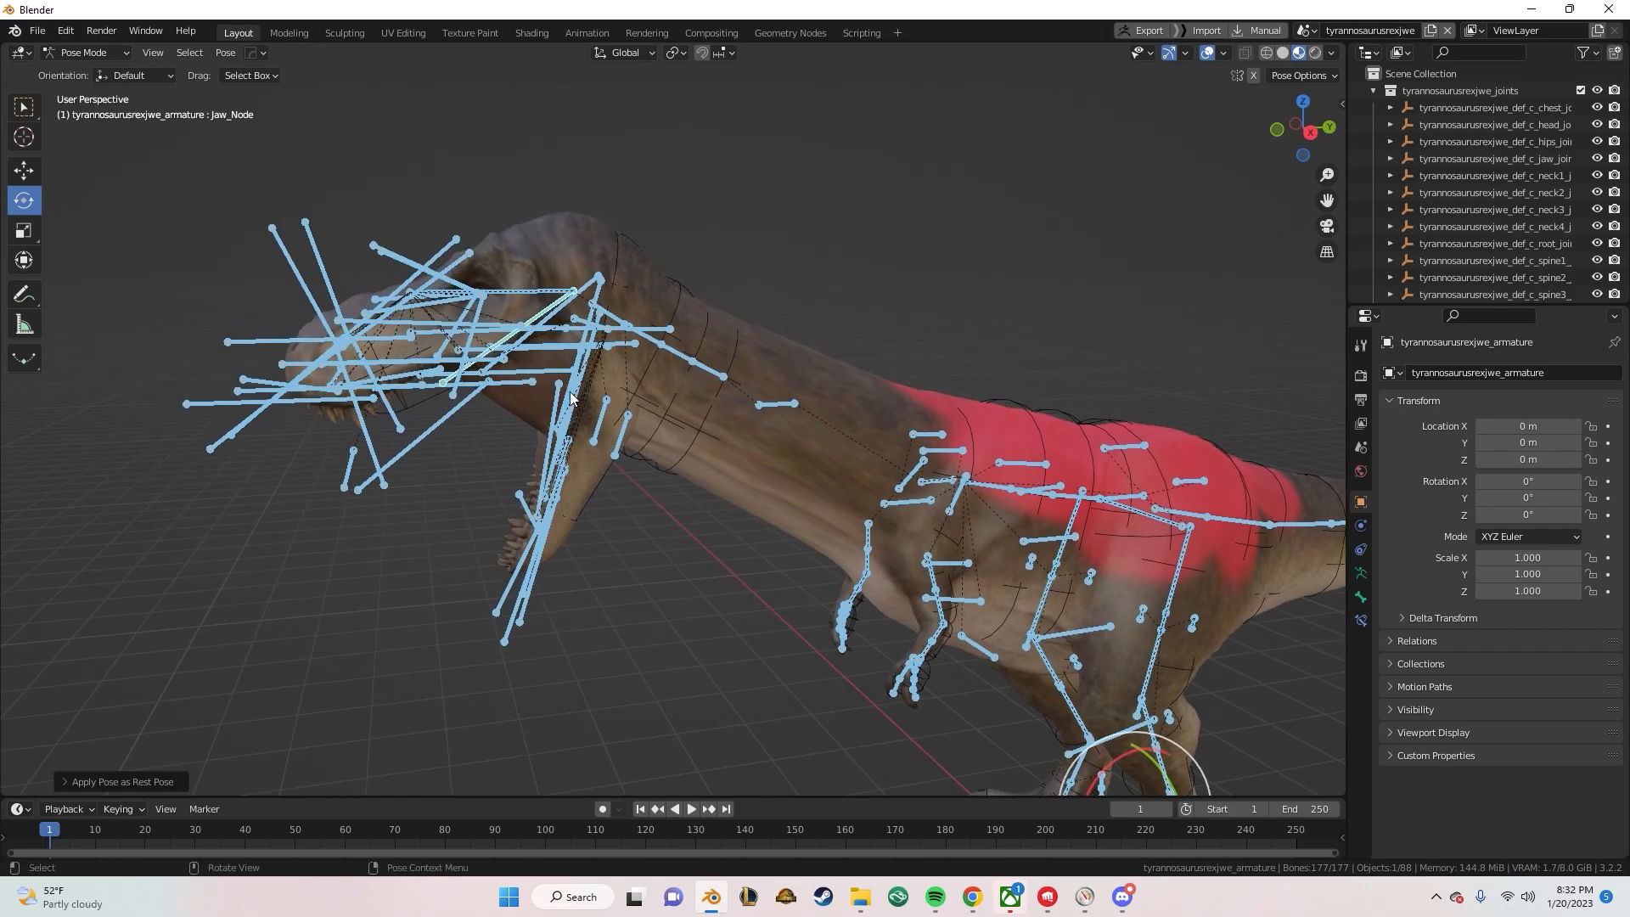
pyautogui.hotkey('alt', 'a')
pyautogui.press('a')
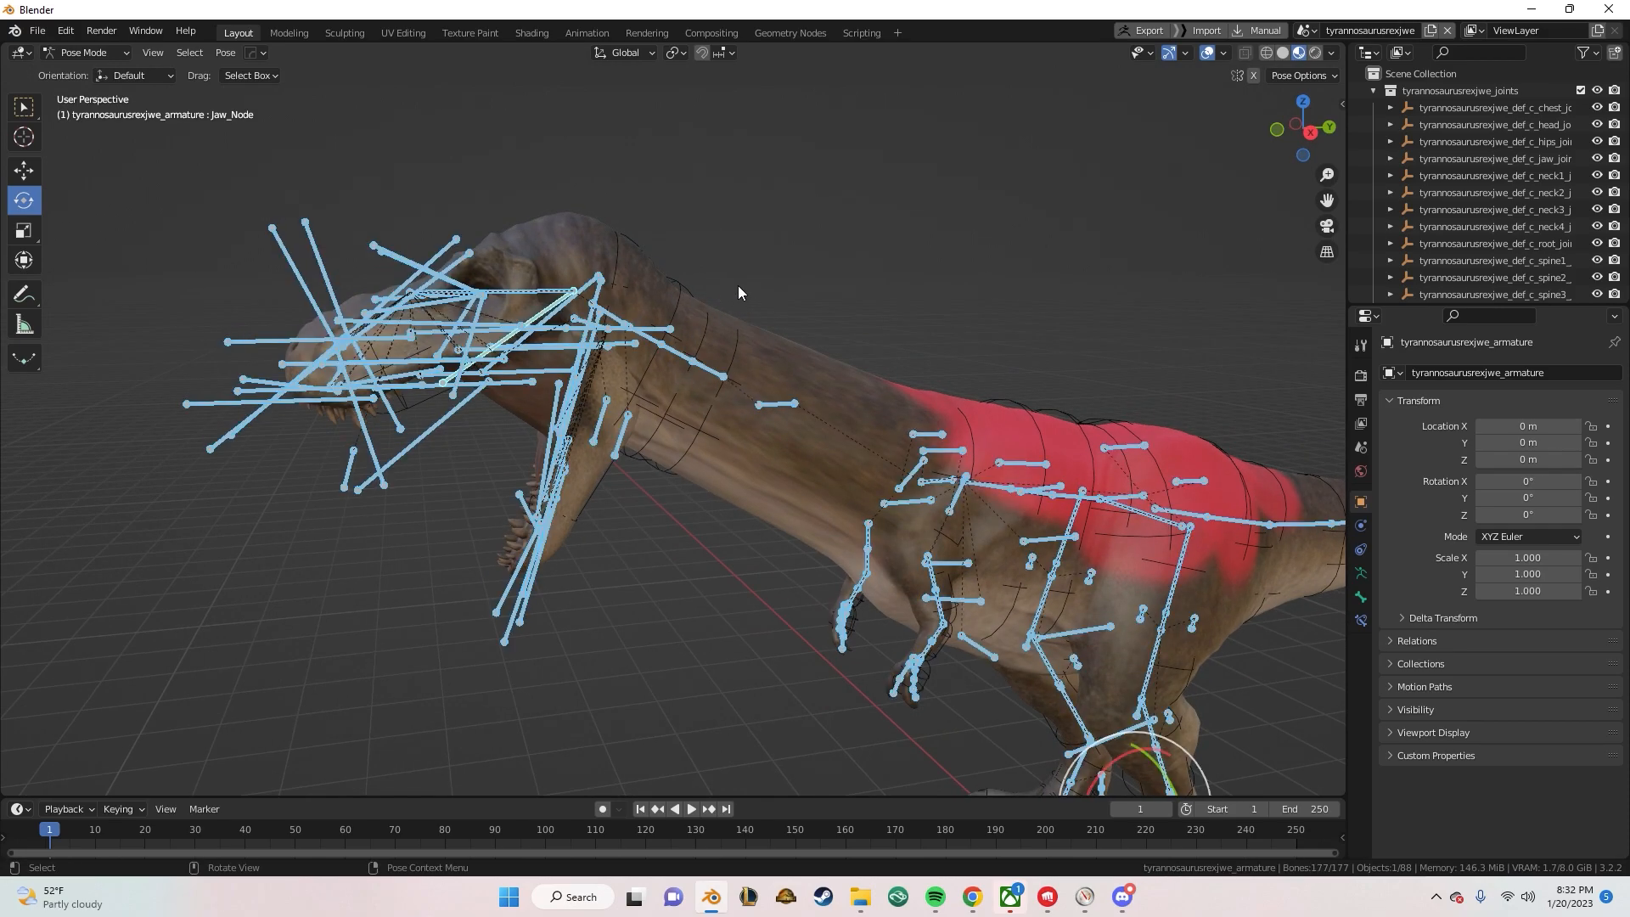
pyautogui.moveTo(720, 301); pyautogui.dragTo(676, 283, button='middle')
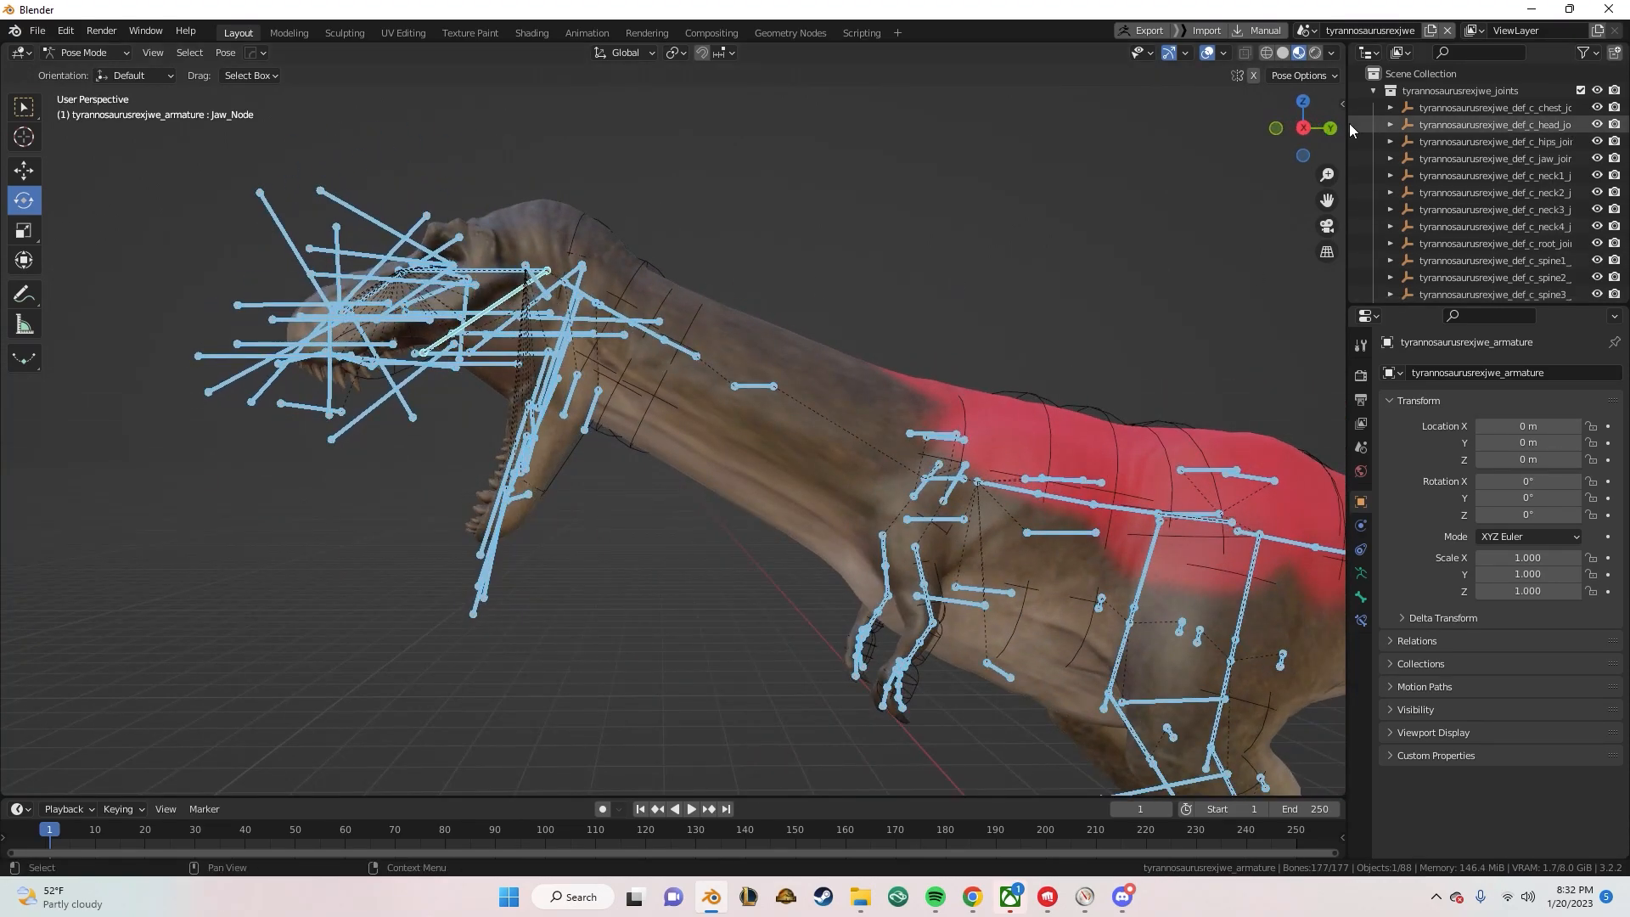
# In Object Mode, parent the T. rex mesh to the armature using Armature Deform with automatic weights.
pyautogui.click(1303, 128)
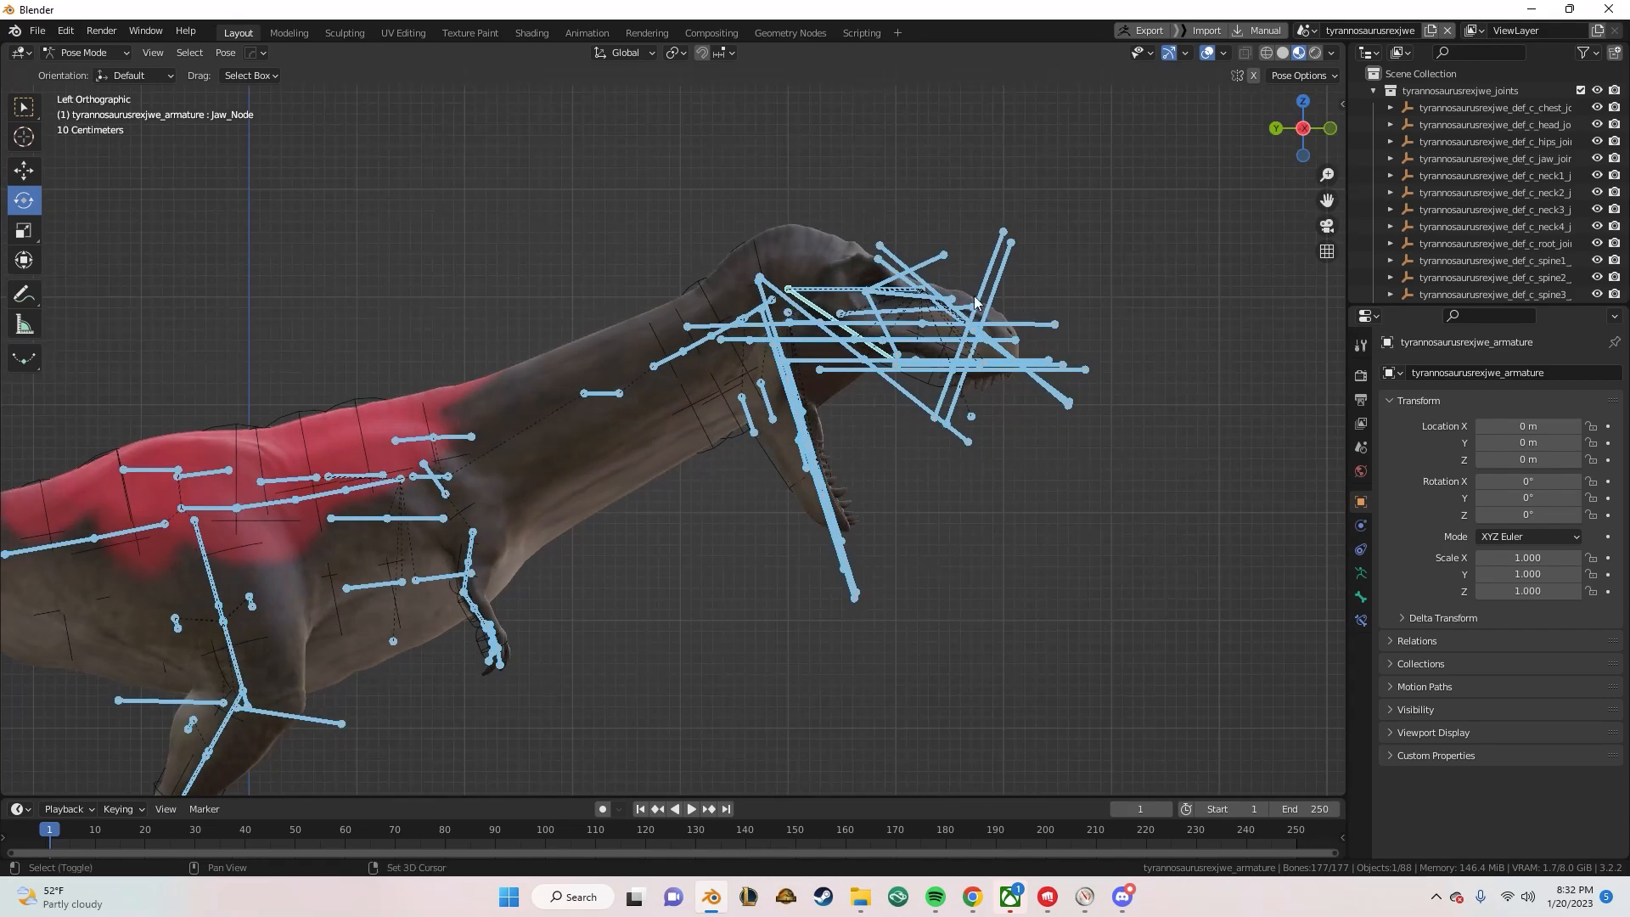
pyautogui.click(1304, 128)
pyautogui.hotkey('ctrl', 'Tab')
pyautogui.click(798, 387)
pyautogui.keyDown('shift'); pyautogui.click(767, 397); pyautogui.keyUp('shift')
pyautogui.hotkey('ctrl', 'p')
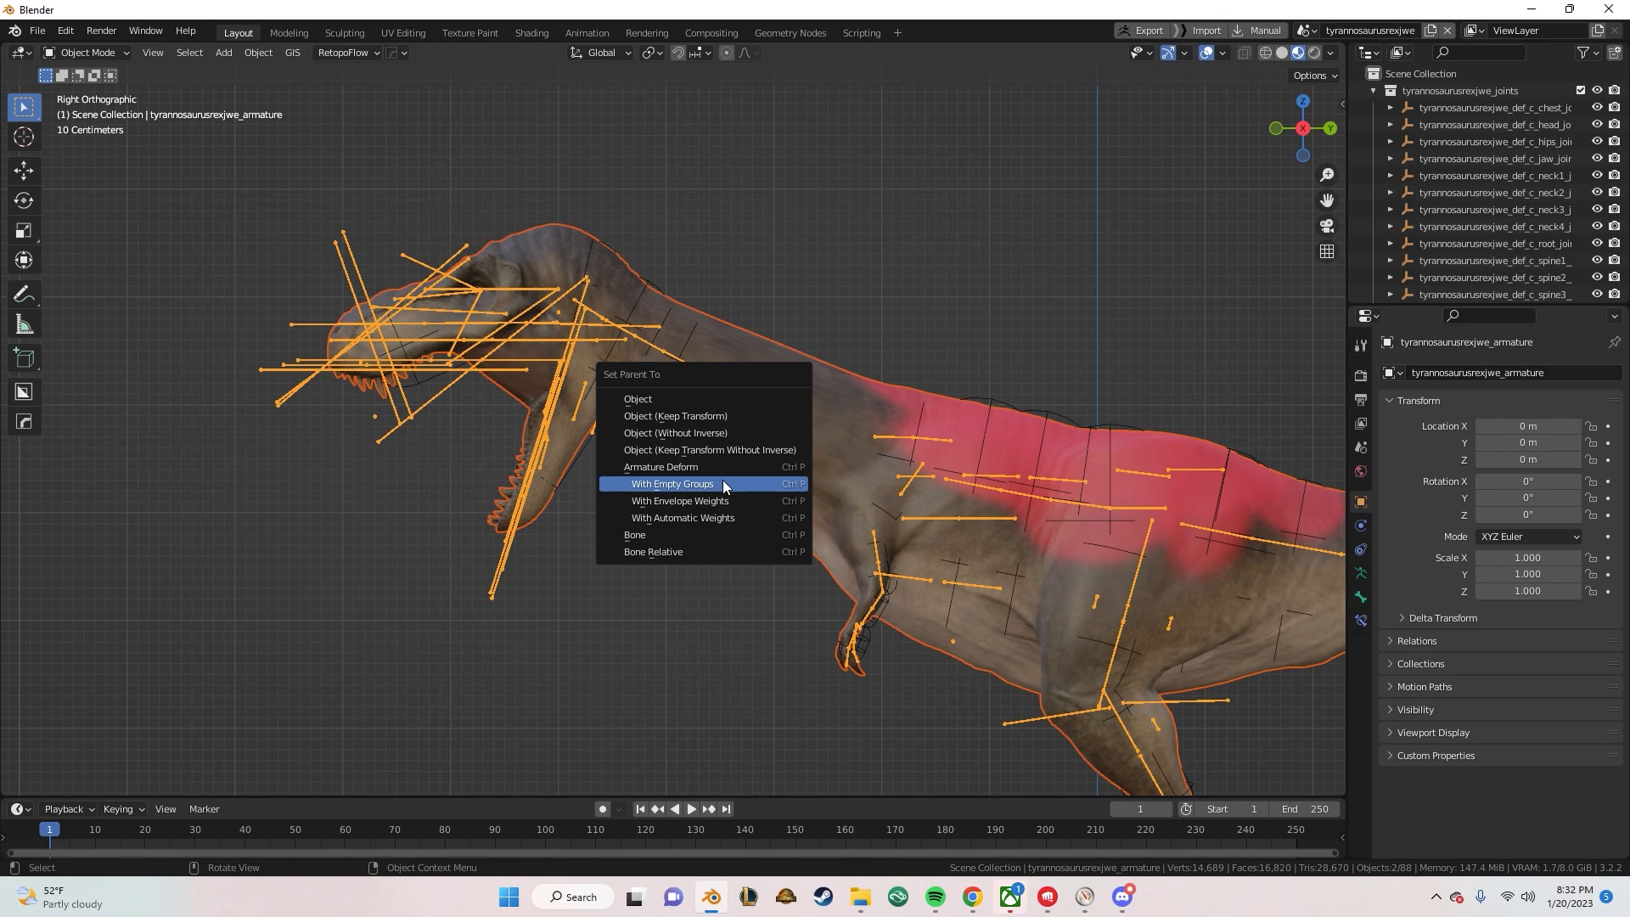
pyautogui.click(713, 518)
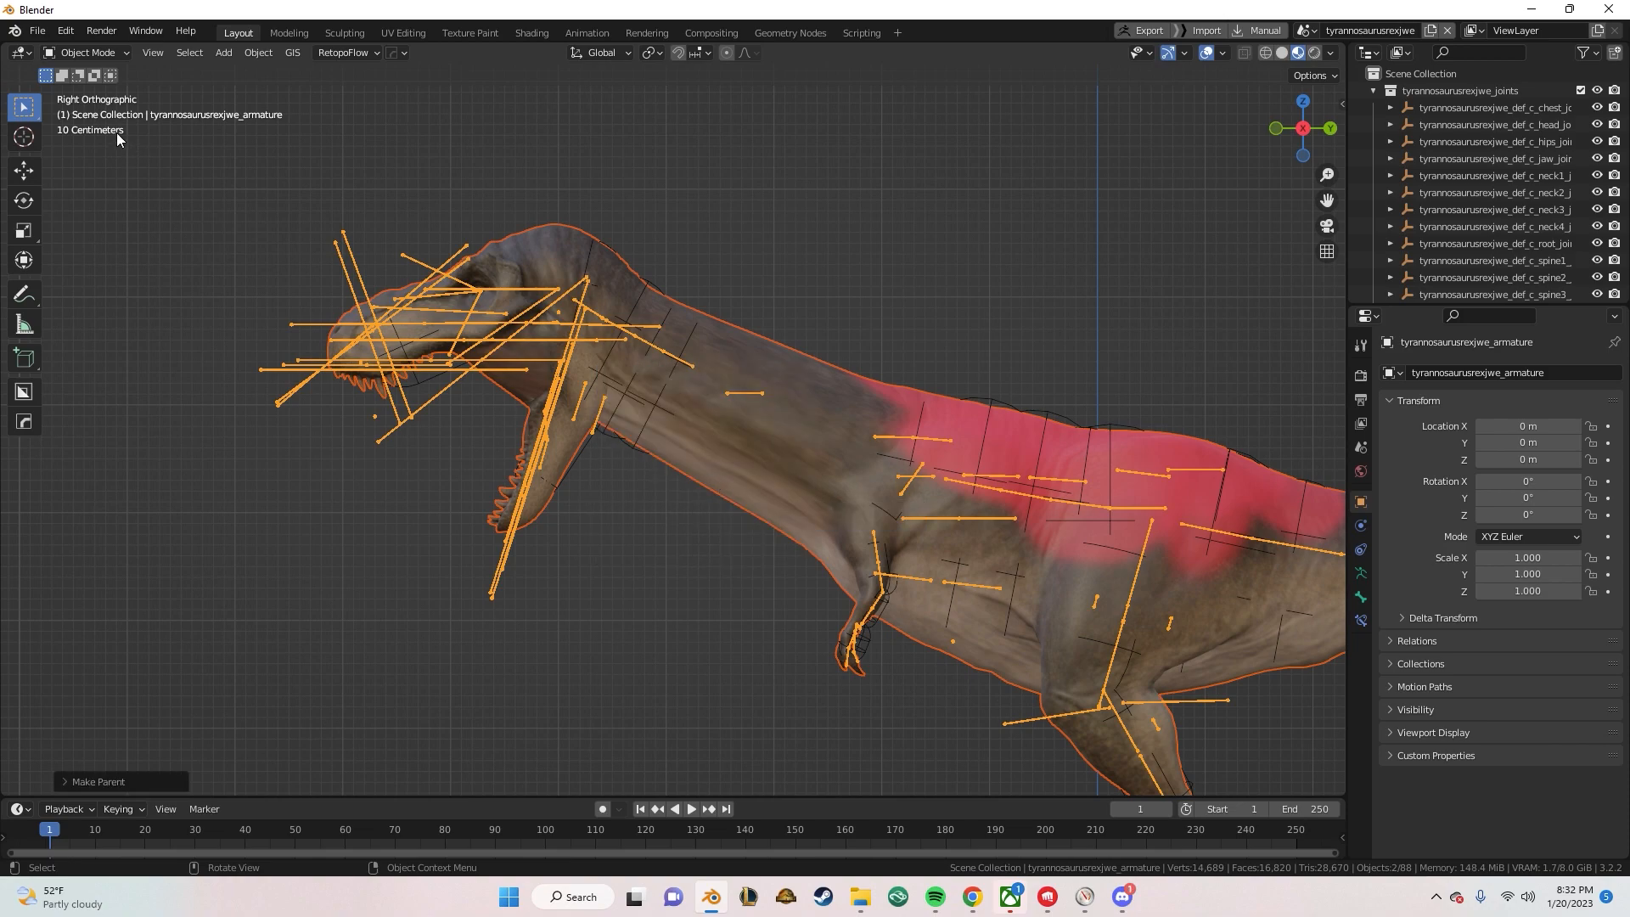
# Select the T. rex mesh and generate its LOD objects with the Cobra mesh tools.
pyautogui.click(814, 392)
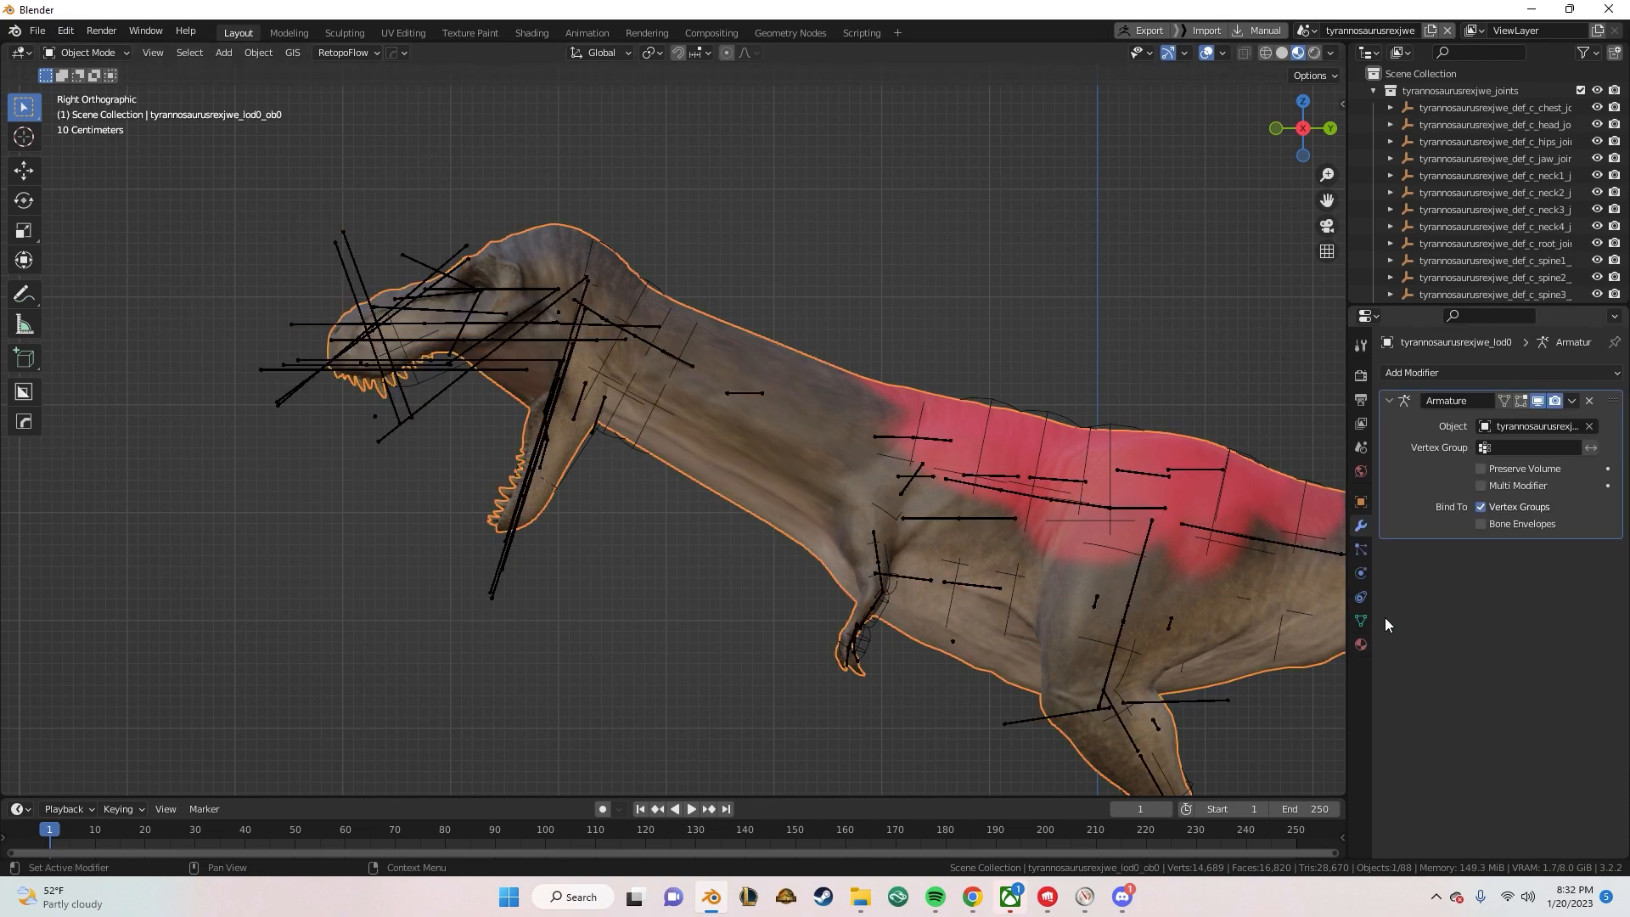
pyautogui.click(1361, 621)
pyautogui.scroll(-2, 1454, 668)
pyautogui.click(1581, 787)
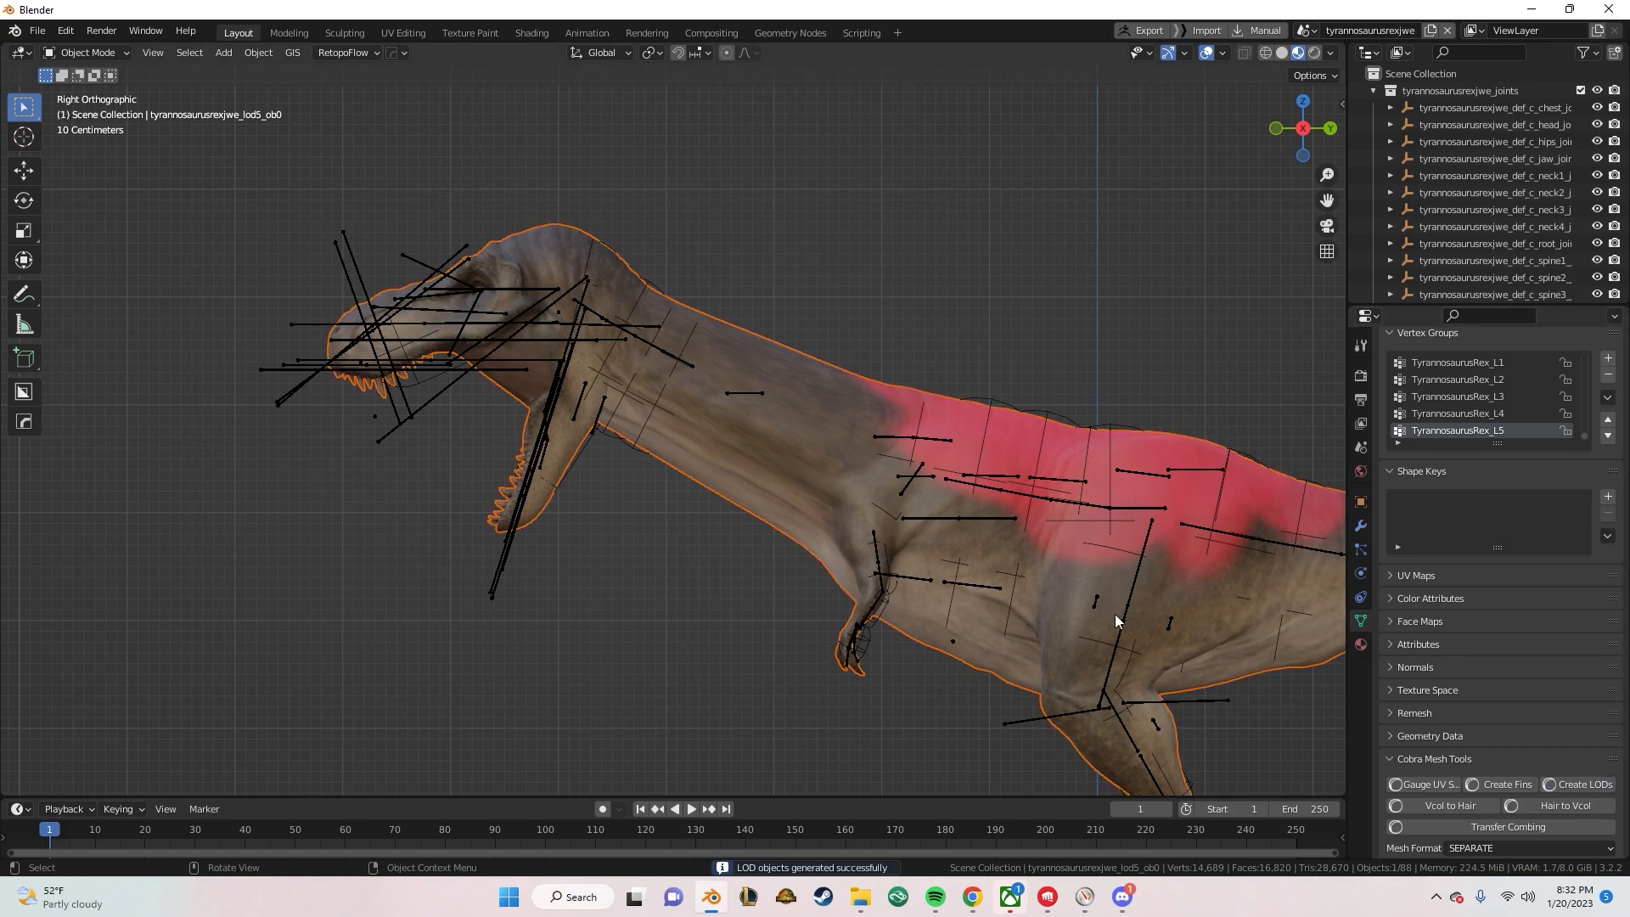
# Export the T. rex as a Cobra Model over models.ms2 in the TutorialTarbo folder with Edit Bones enabled.
pyautogui.click(37, 31)
pyautogui.moveTo(121, 282)
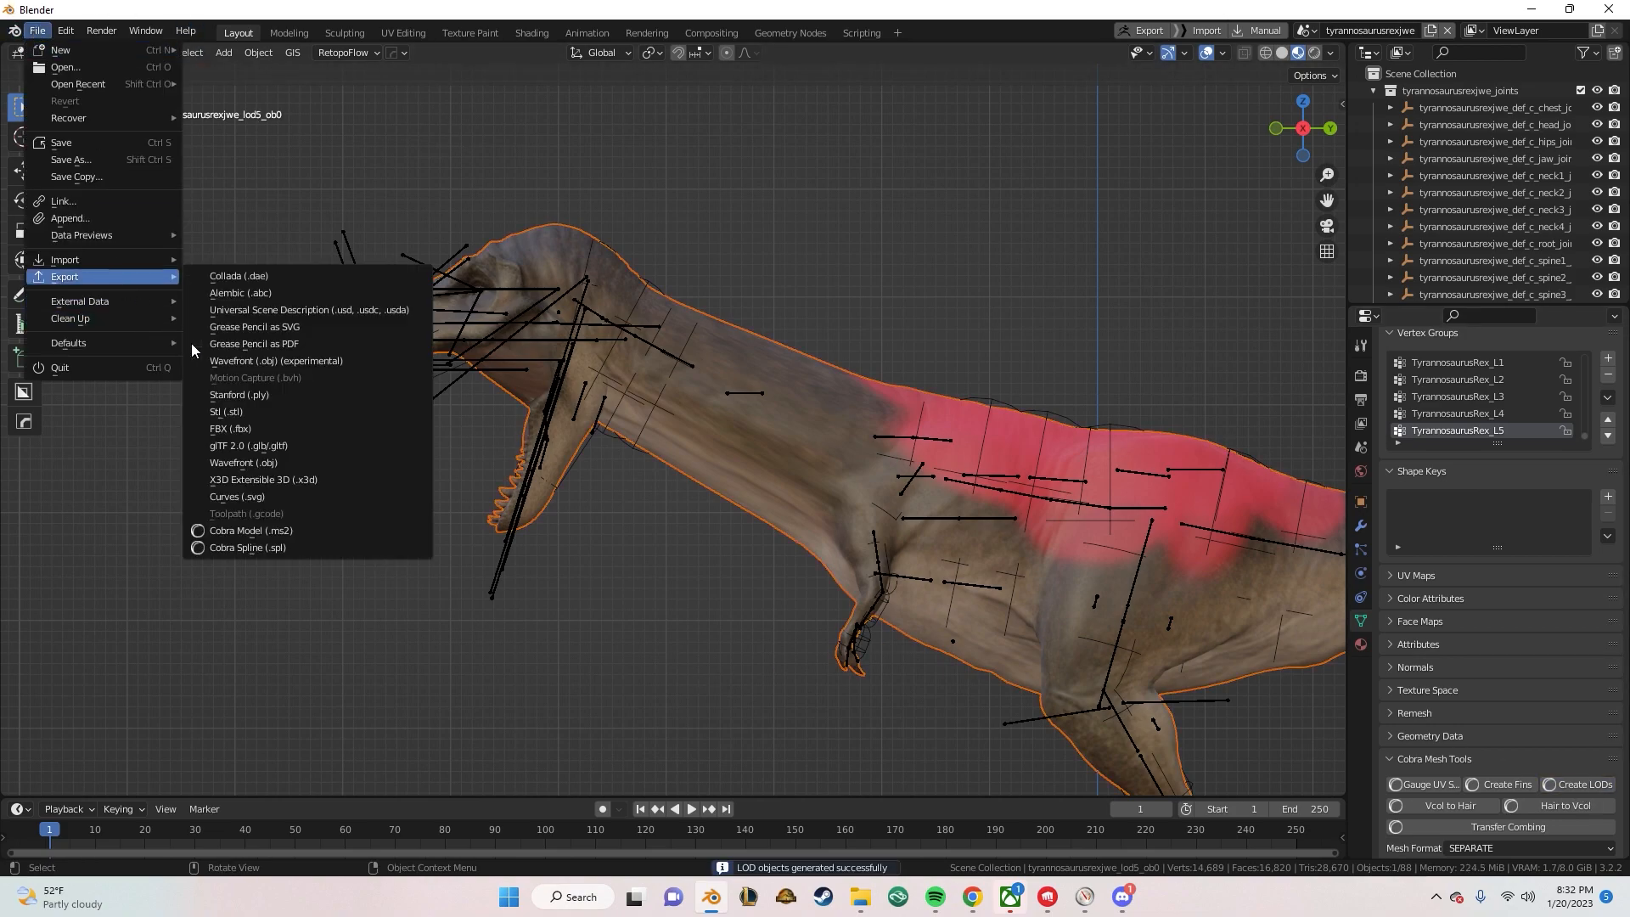
pyautogui.click(258, 528)
pyautogui.click(257, 647)
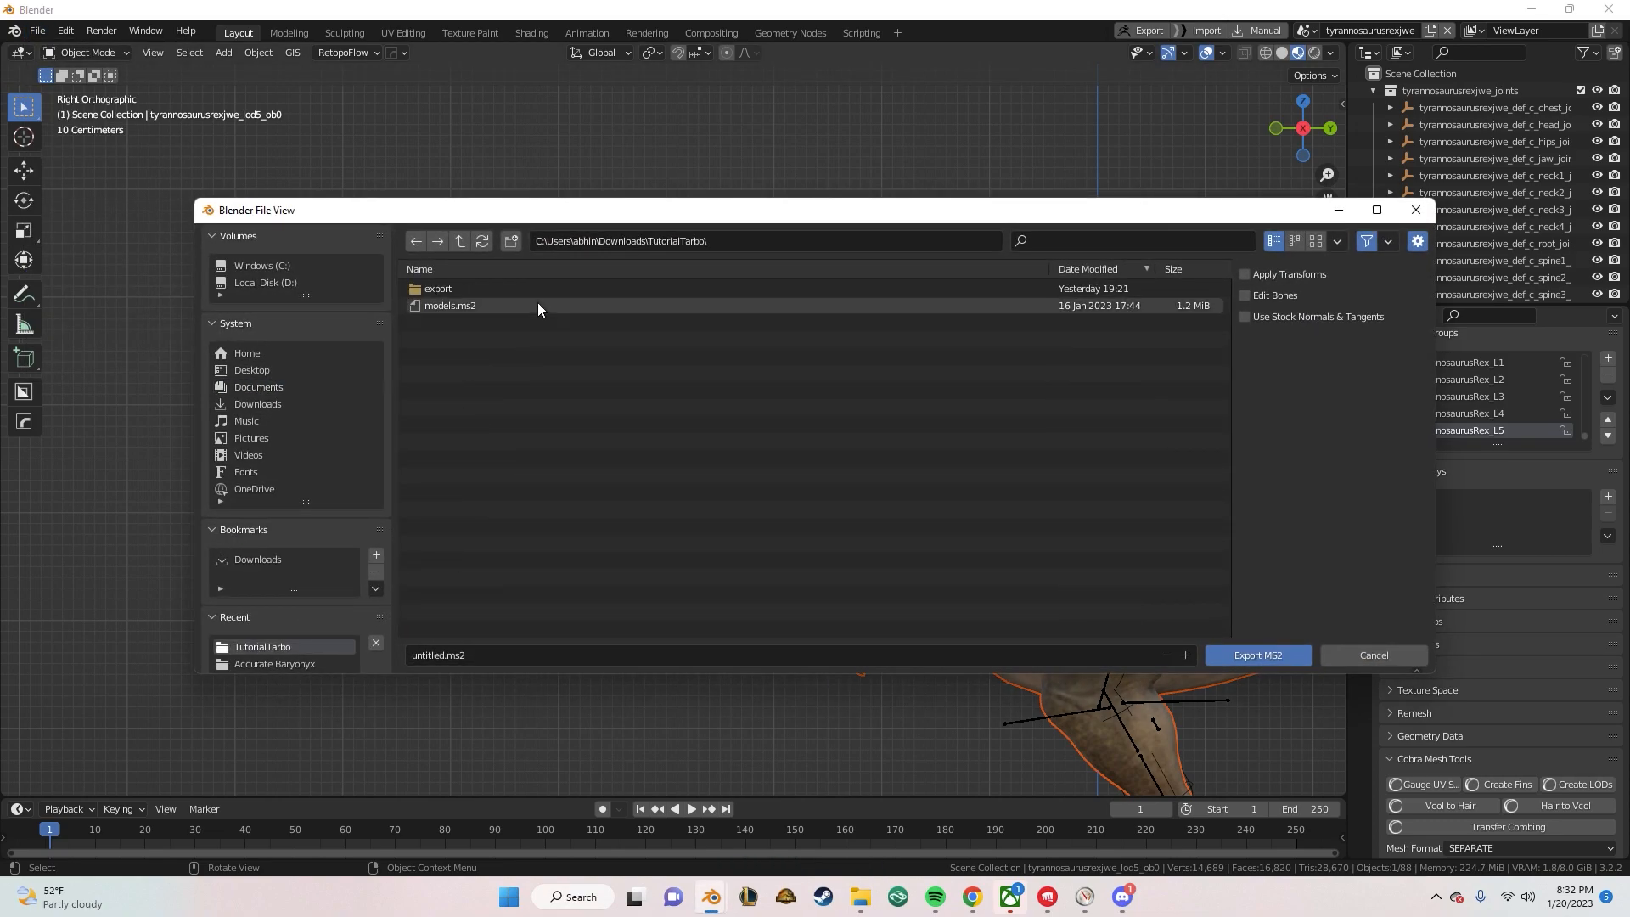
pyautogui.click(538, 303)
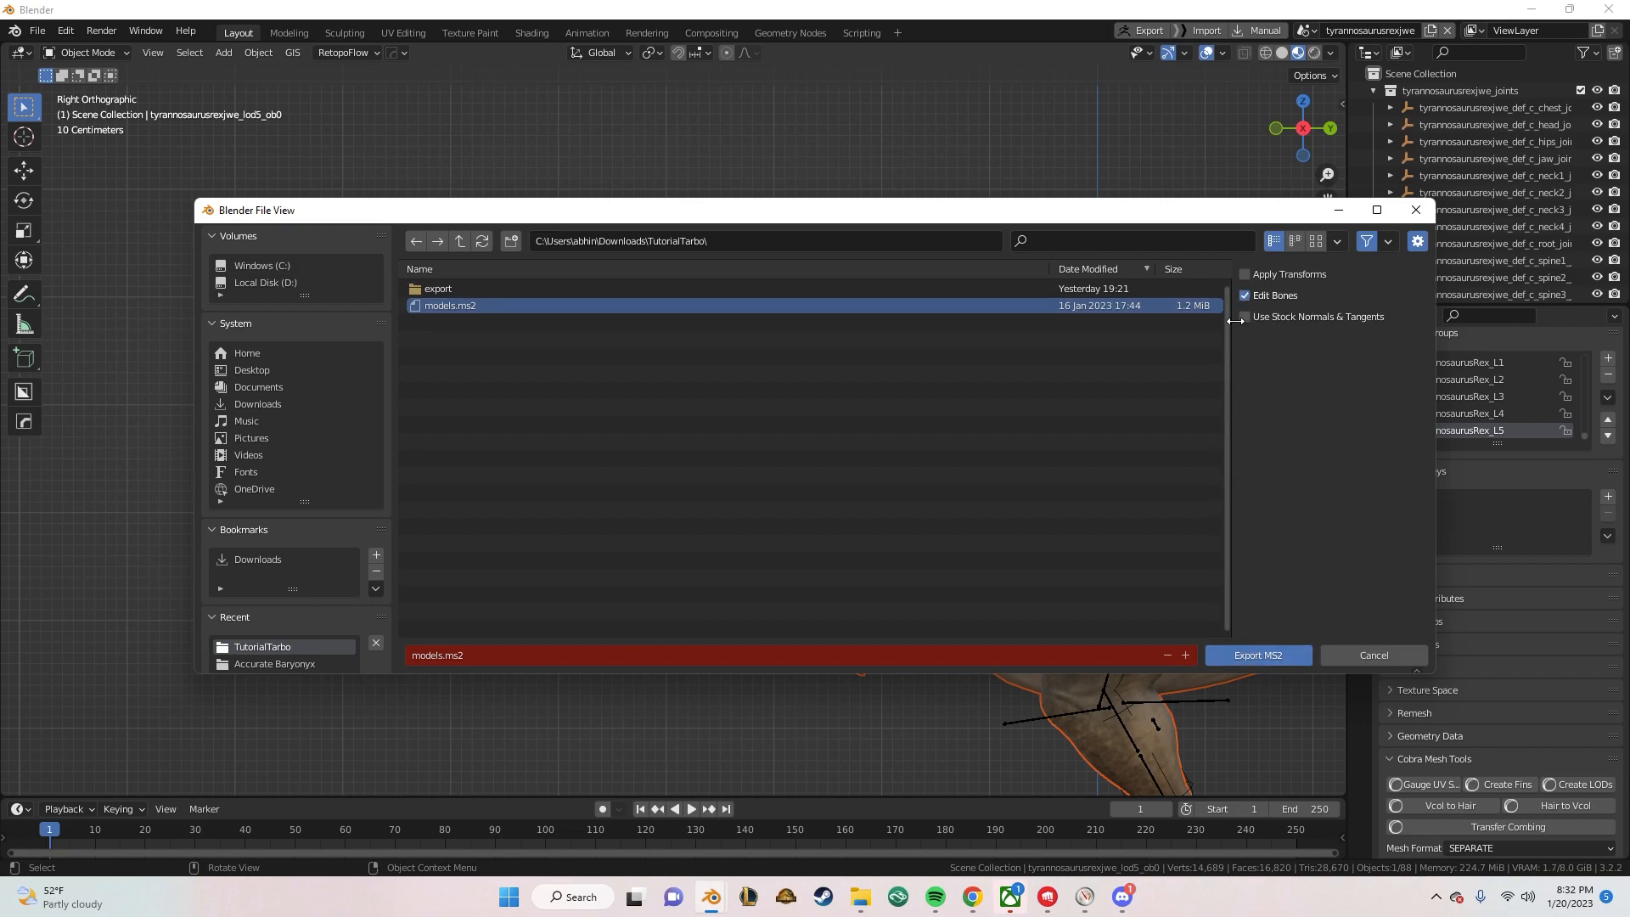
pyautogui.click(627, 241)
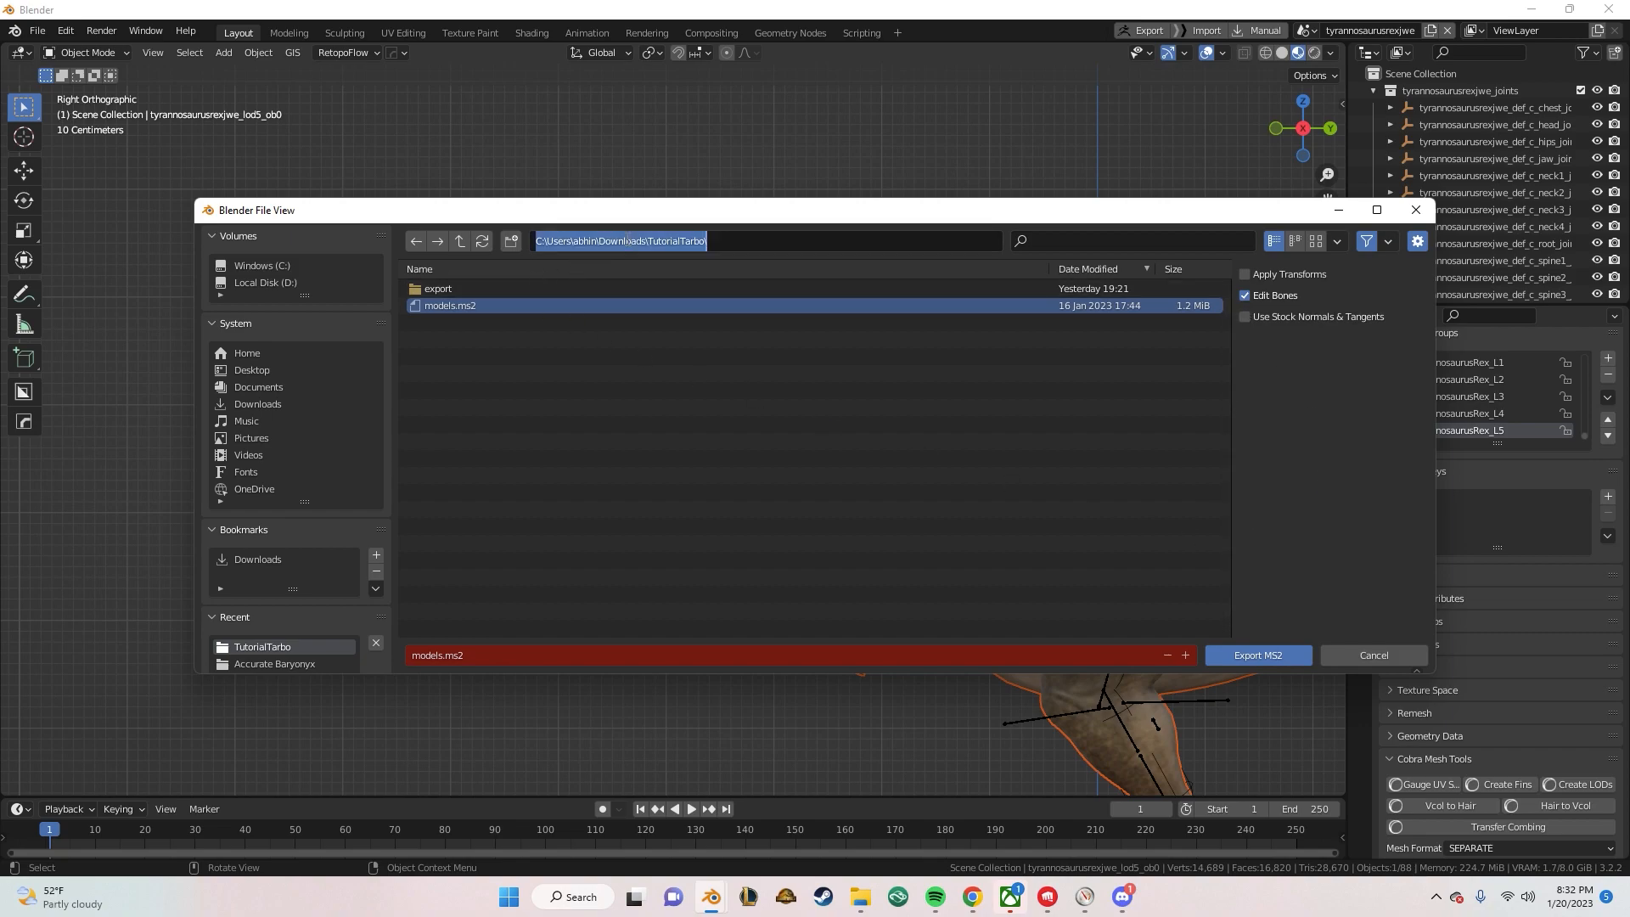
pyautogui.click(1262, 656)
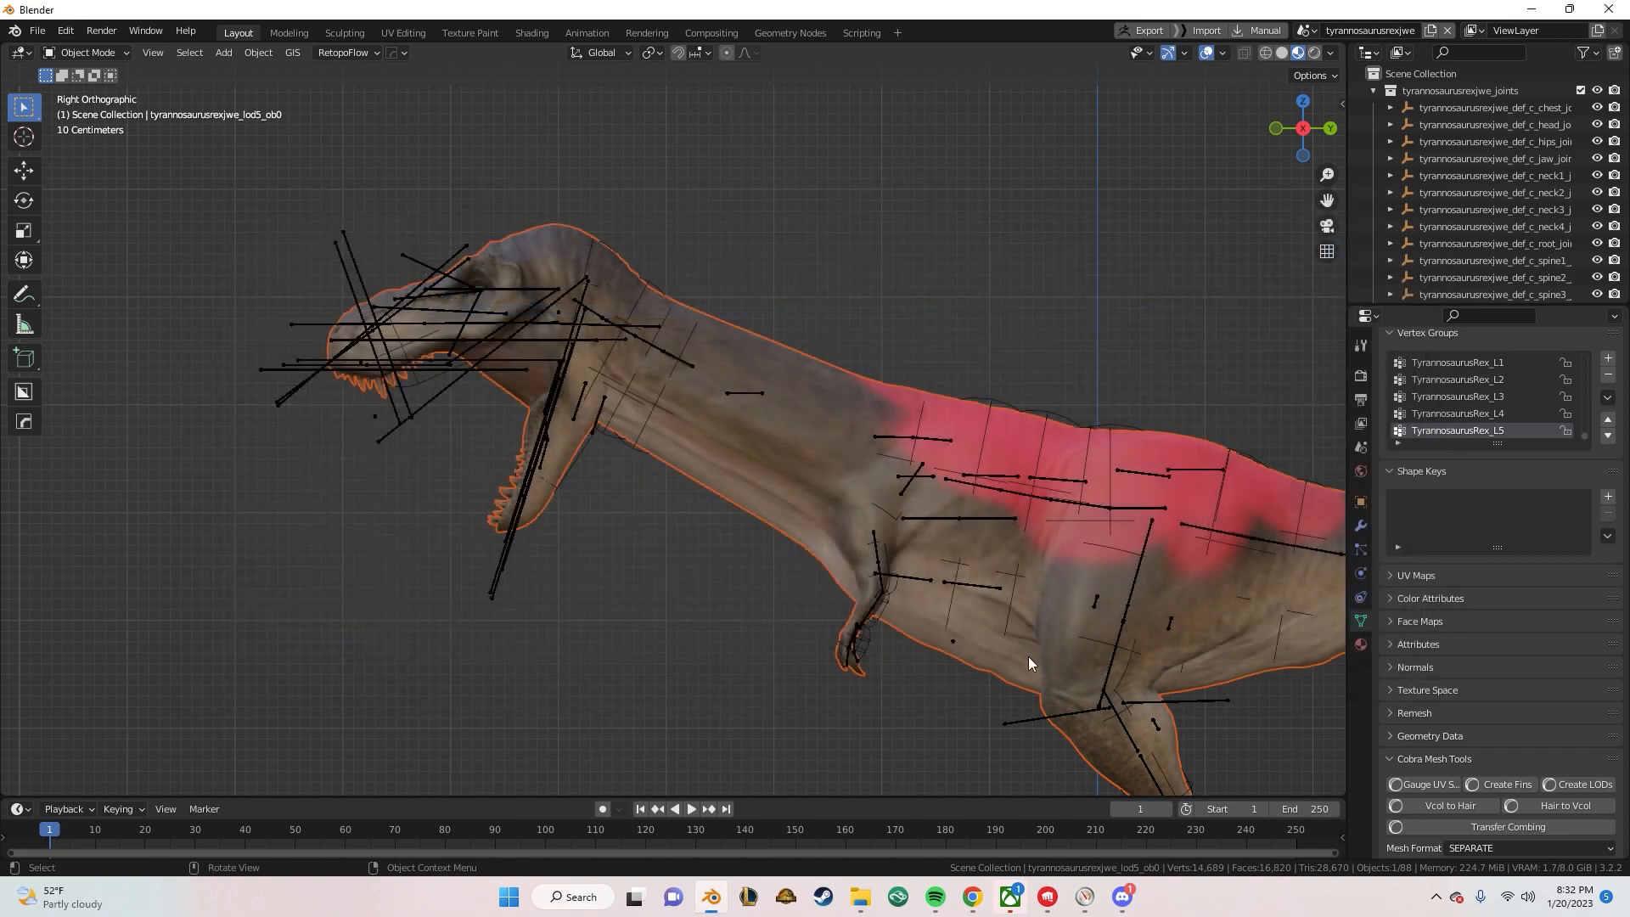
# Switch to File Explorer, open the cobra-tools-master folder of Main Mod Kit and run ovl_tool_gui.py.
pyautogui.moveTo(858, 900)
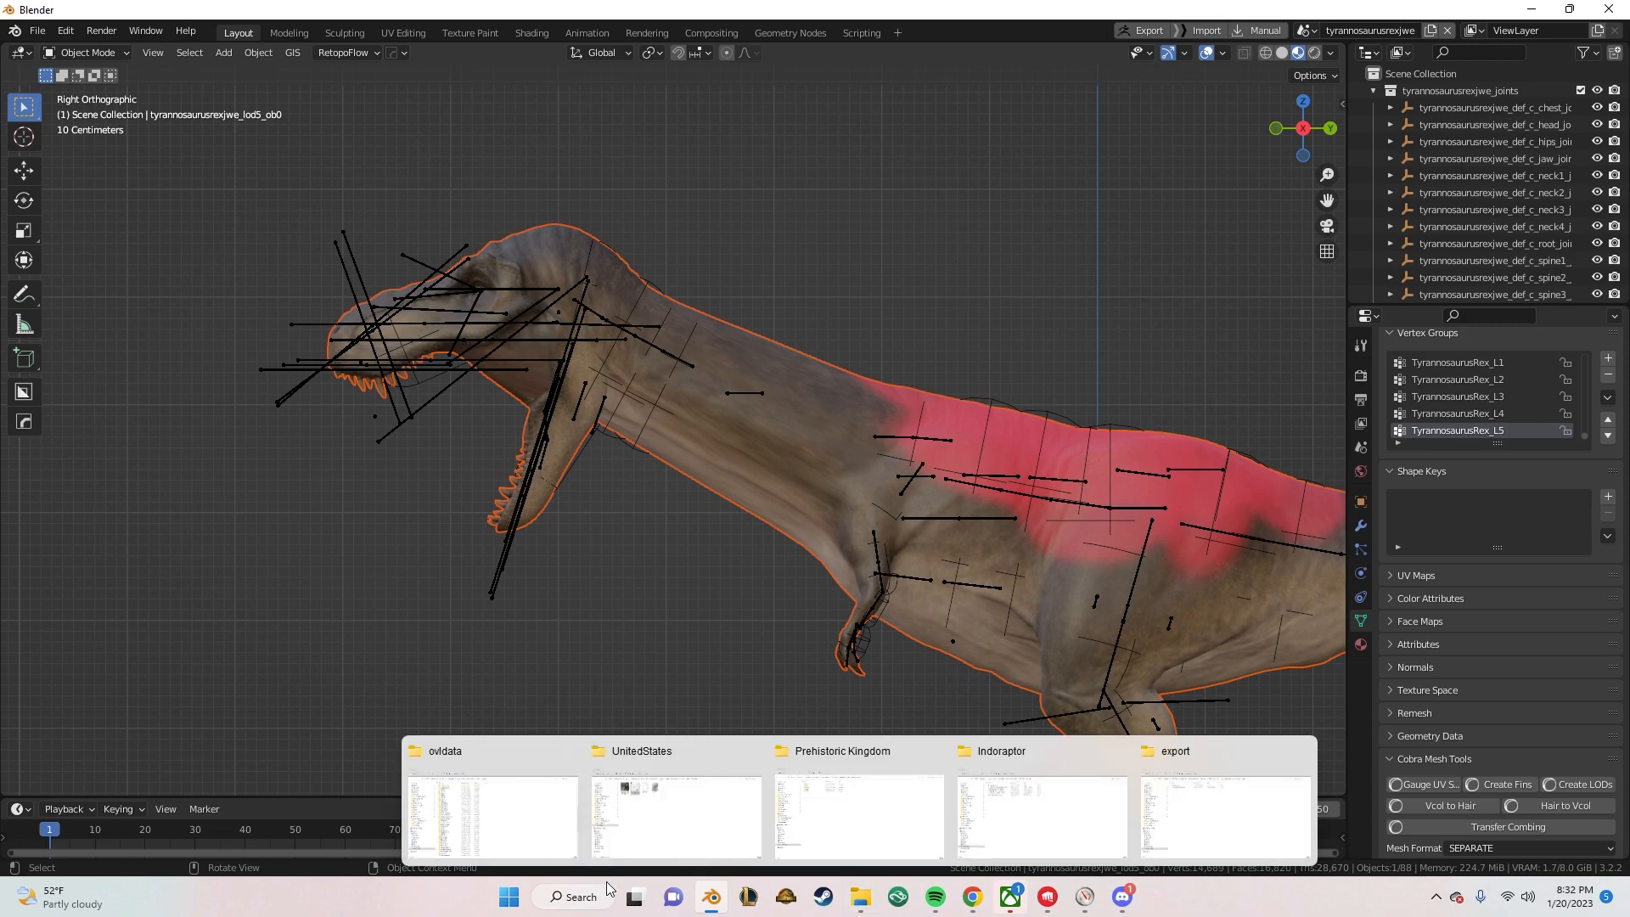
pyautogui.click(552, 820)
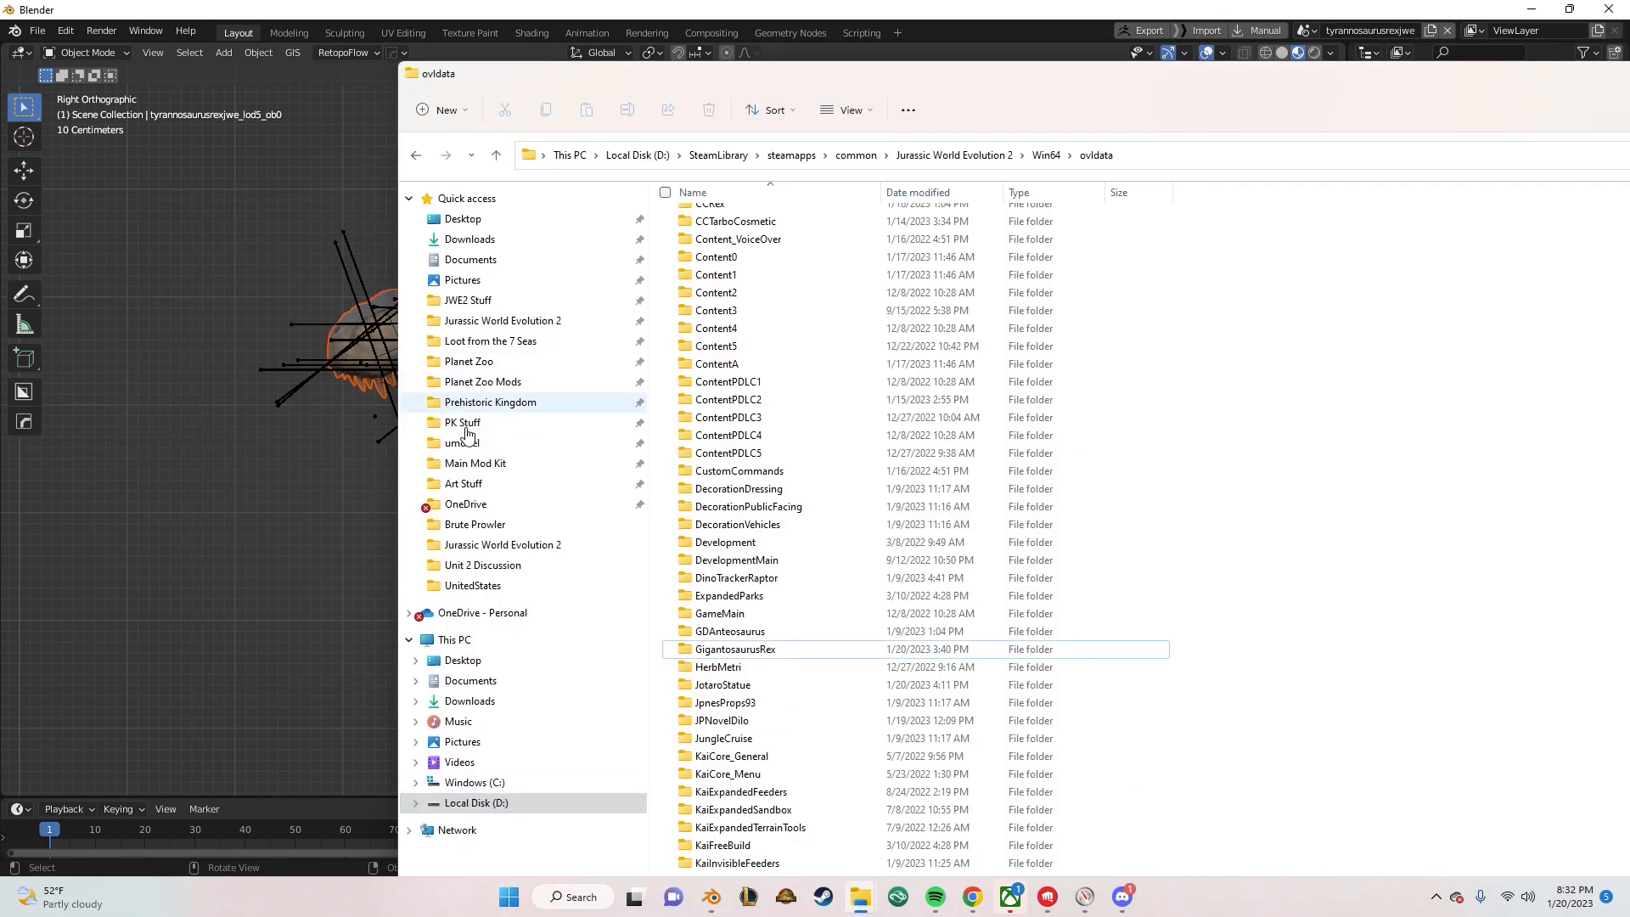
pyautogui.click(476, 463)
pyautogui.doubleClick(729, 218)
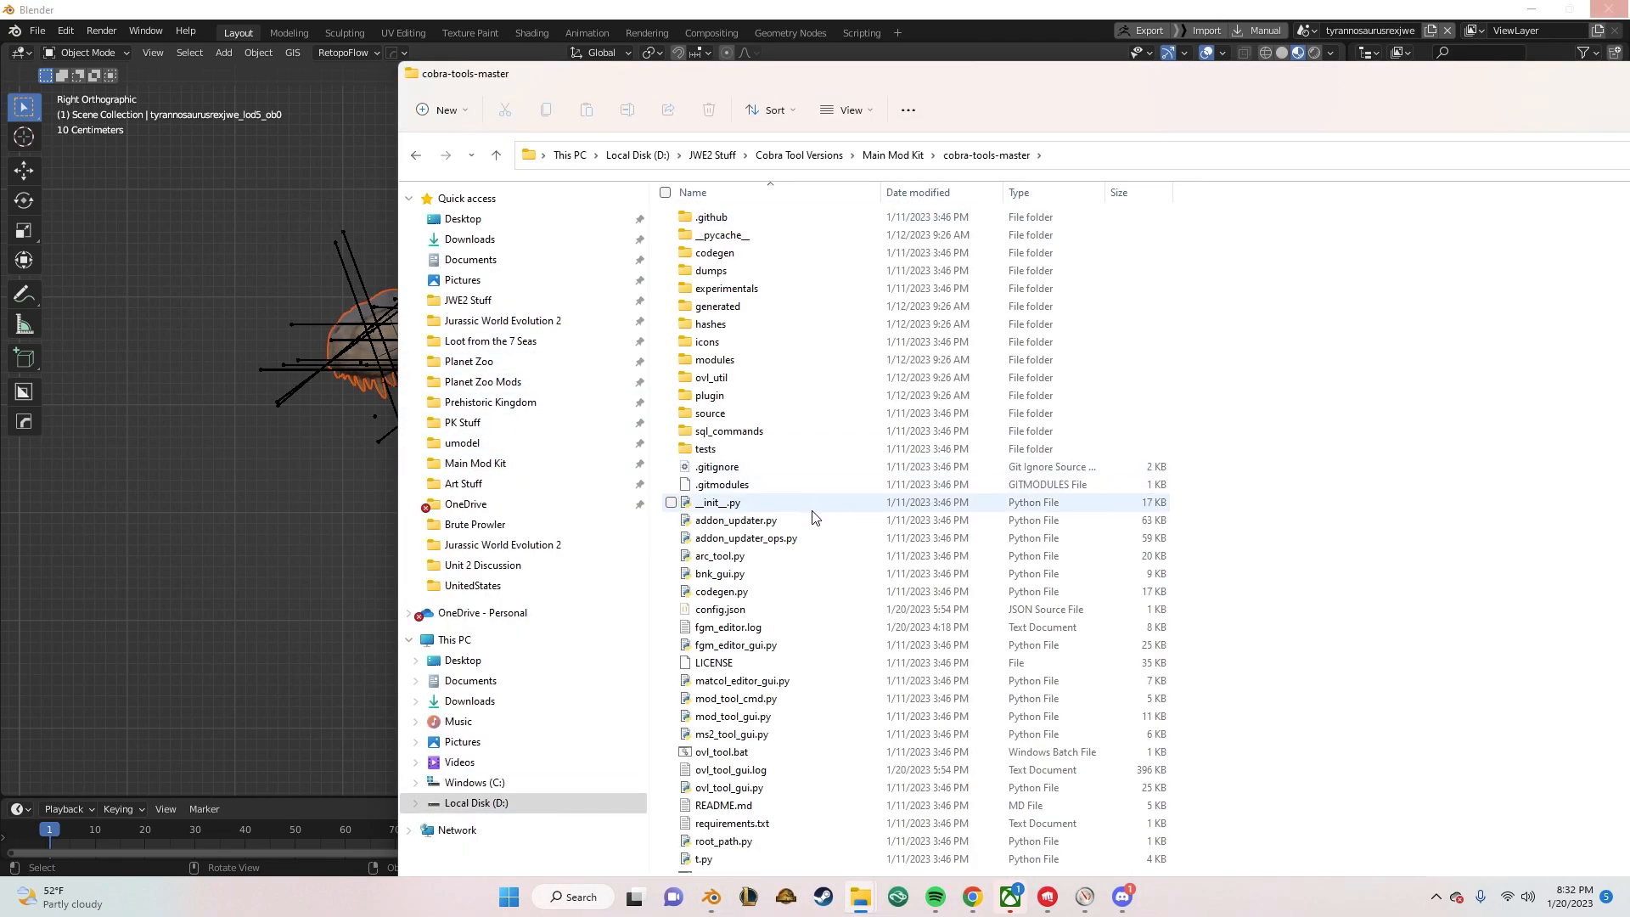
pyautogui.scroll(-1, 798, 544)
pyautogui.doubleClick(707, 757)
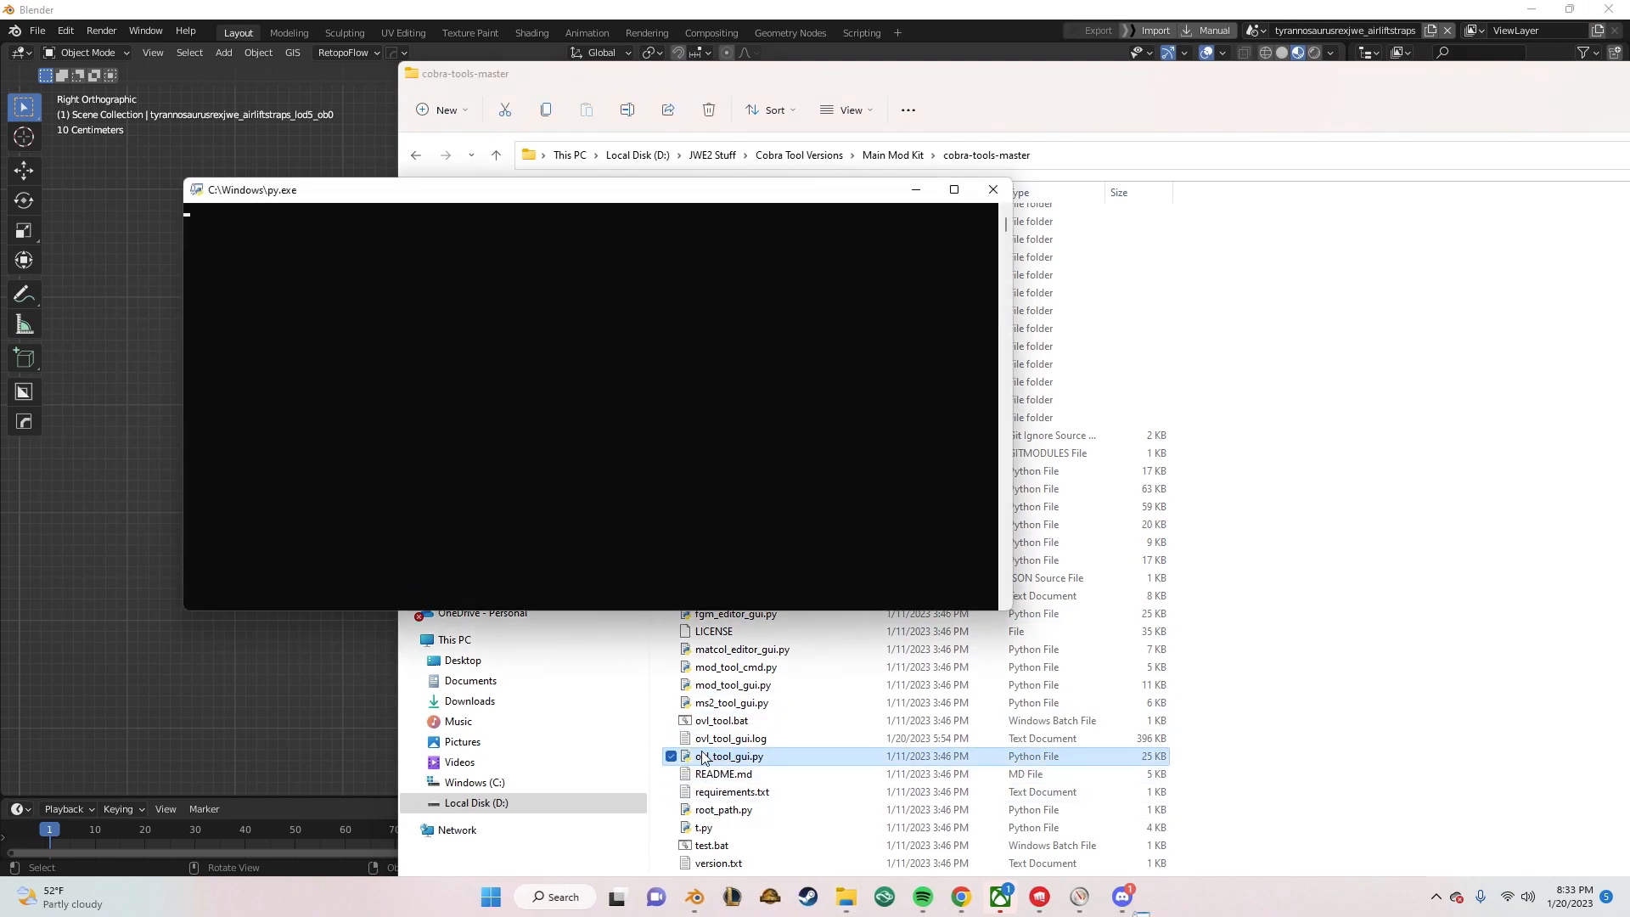
# Open the export folder inside TutorialTarbo and arrange its window beside the OVL Archive Editor.
pyautogui.click(1278, 163)
pyautogui.write('C:\\Users\\Abhinav chikoti\\Downloads\\TutorialTarbo')
pyautogui.press('Return')
pyautogui.doubleClick(761, 219)
pyautogui.moveTo(757, 76); pyautogui.dragTo(1101, 100)
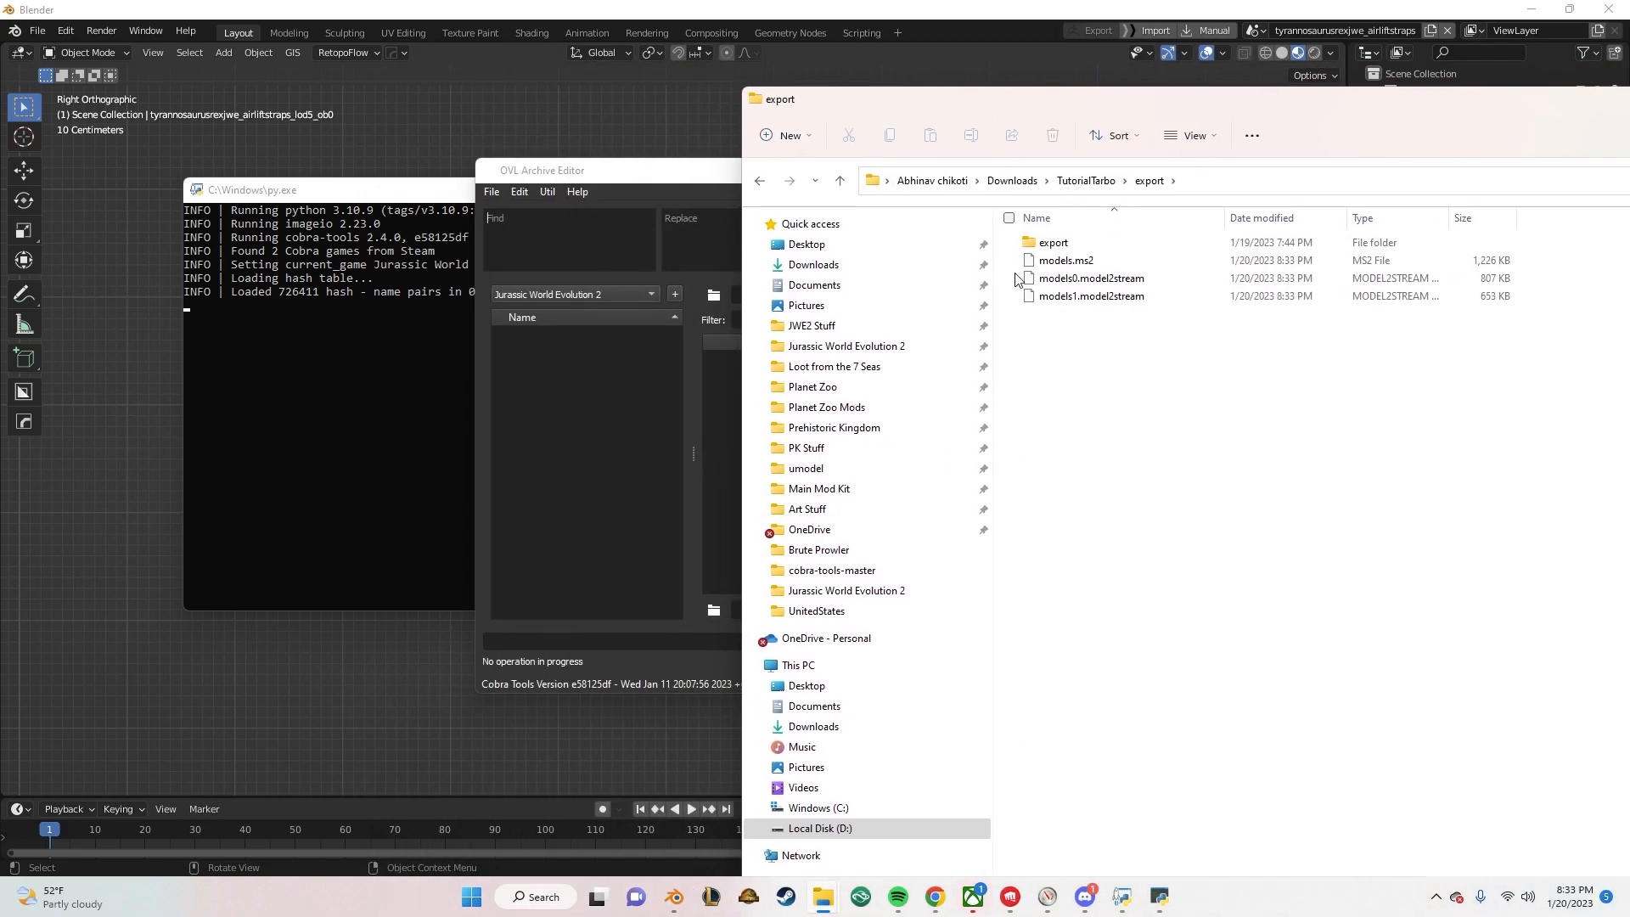
pyautogui.moveTo(663, 171); pyautogui.dragTo(263, 113)
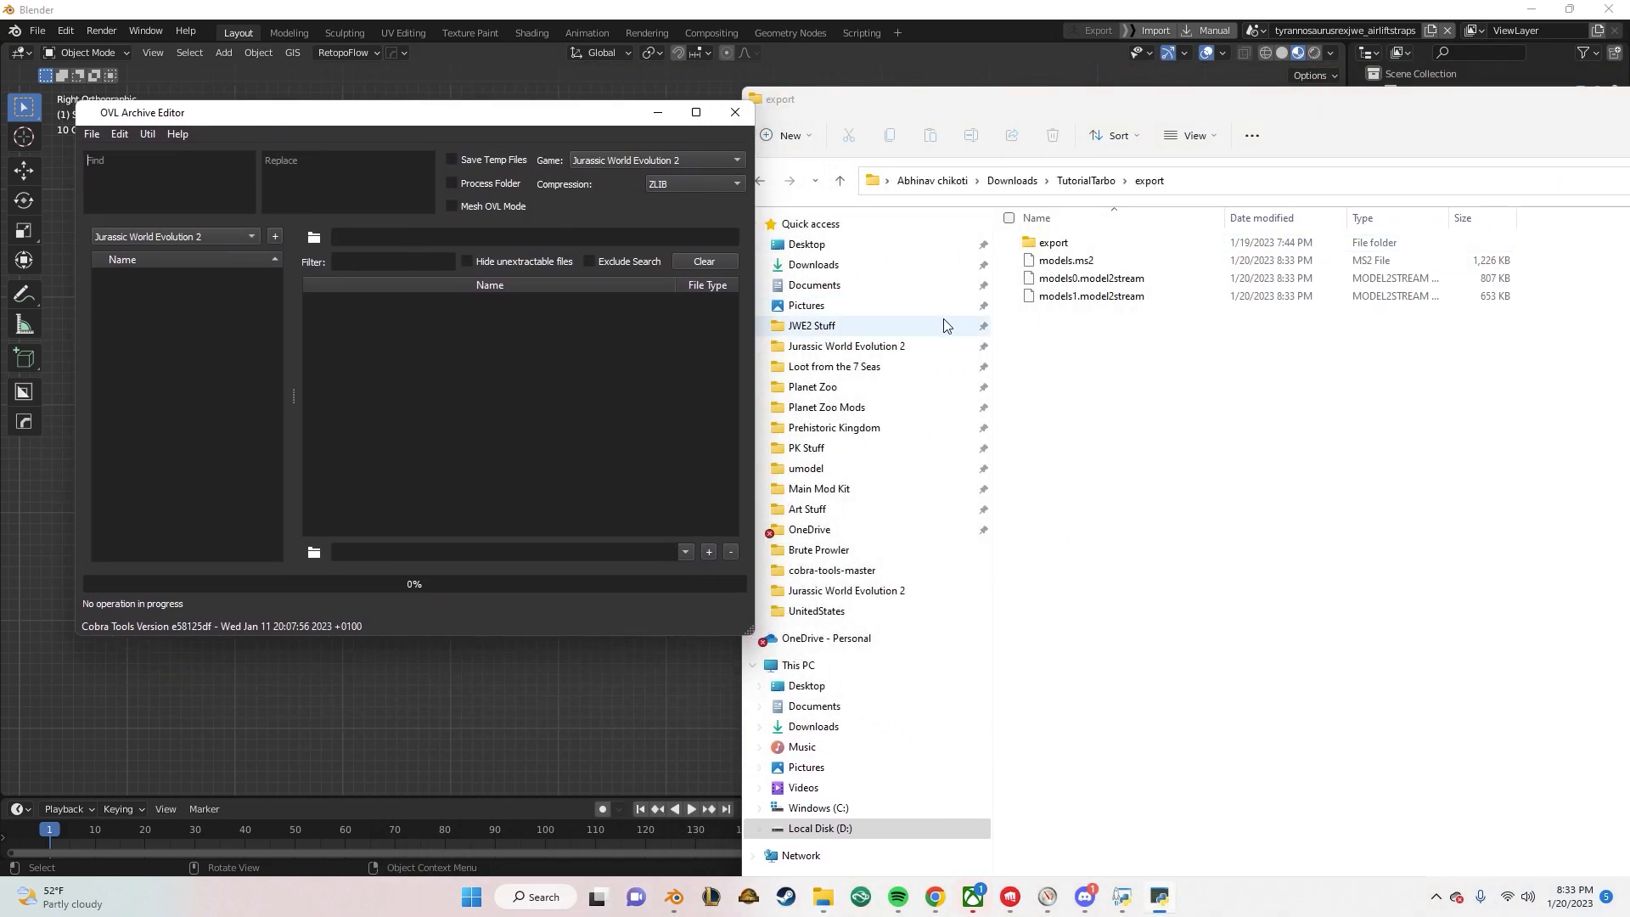
# Load TyrannosaurusRexJWE.ovl from Content0\Dinosaurs\Land in the OVL Archive Editor and save it with the exported models.ms2 injected.
pyautogui.click(92, 135)
pyautogui.click(111, 175)
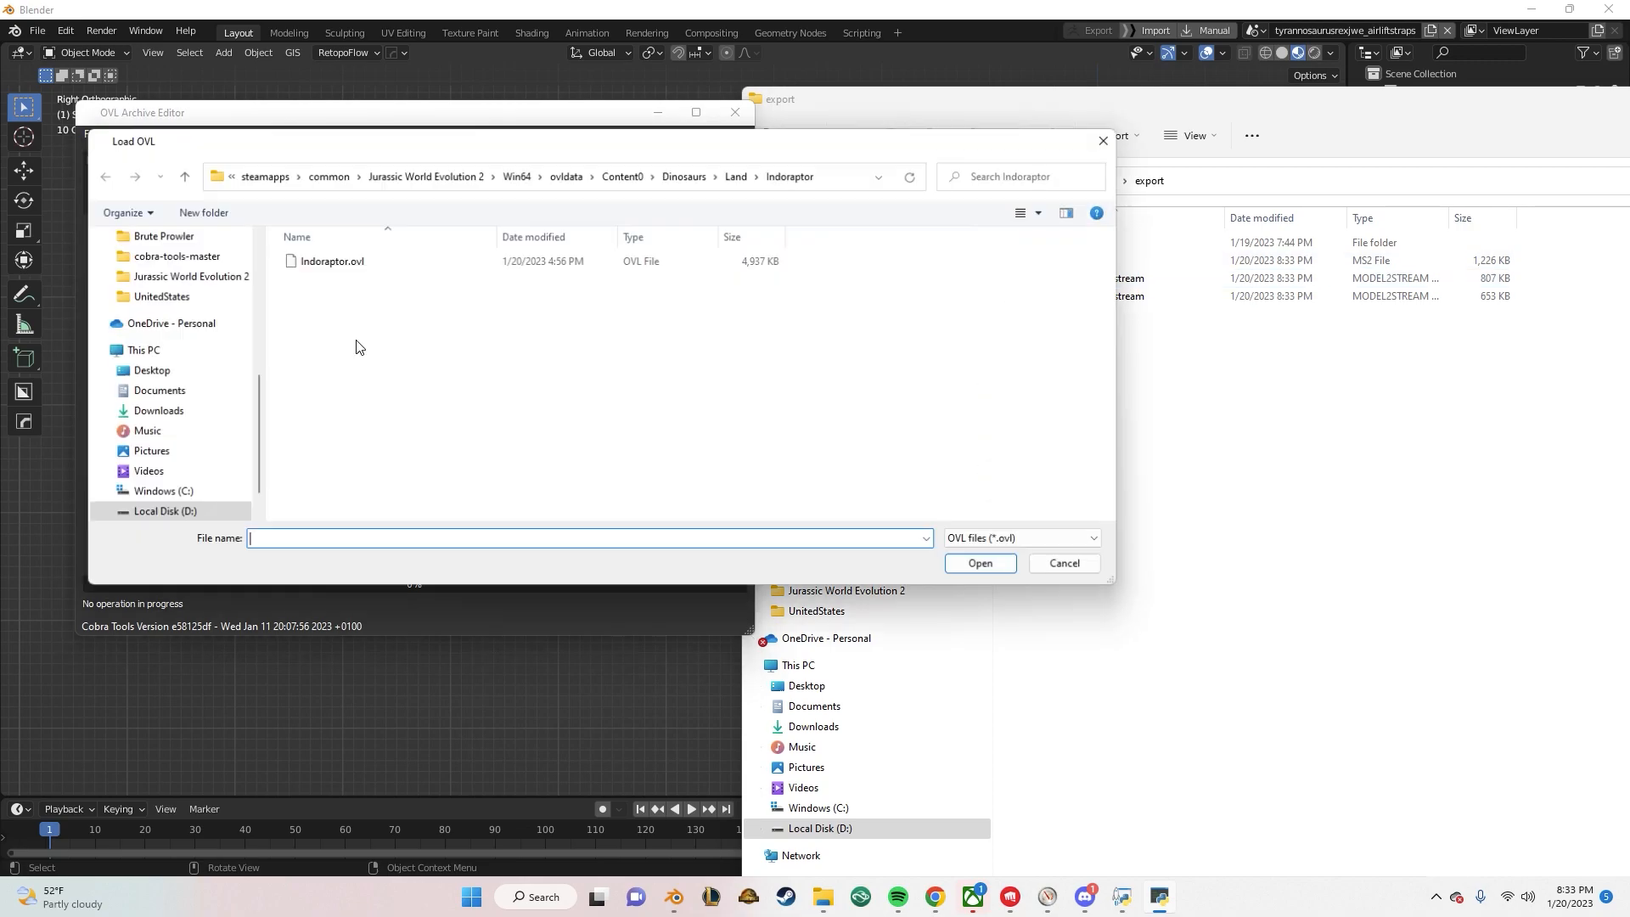
pyautogui.click(695, 177)
pyautogui.doubleClick(470, 280)
pyautogui.scroll(-3, 480, 317)
pyautogui.scroll(-20, 479, 317)
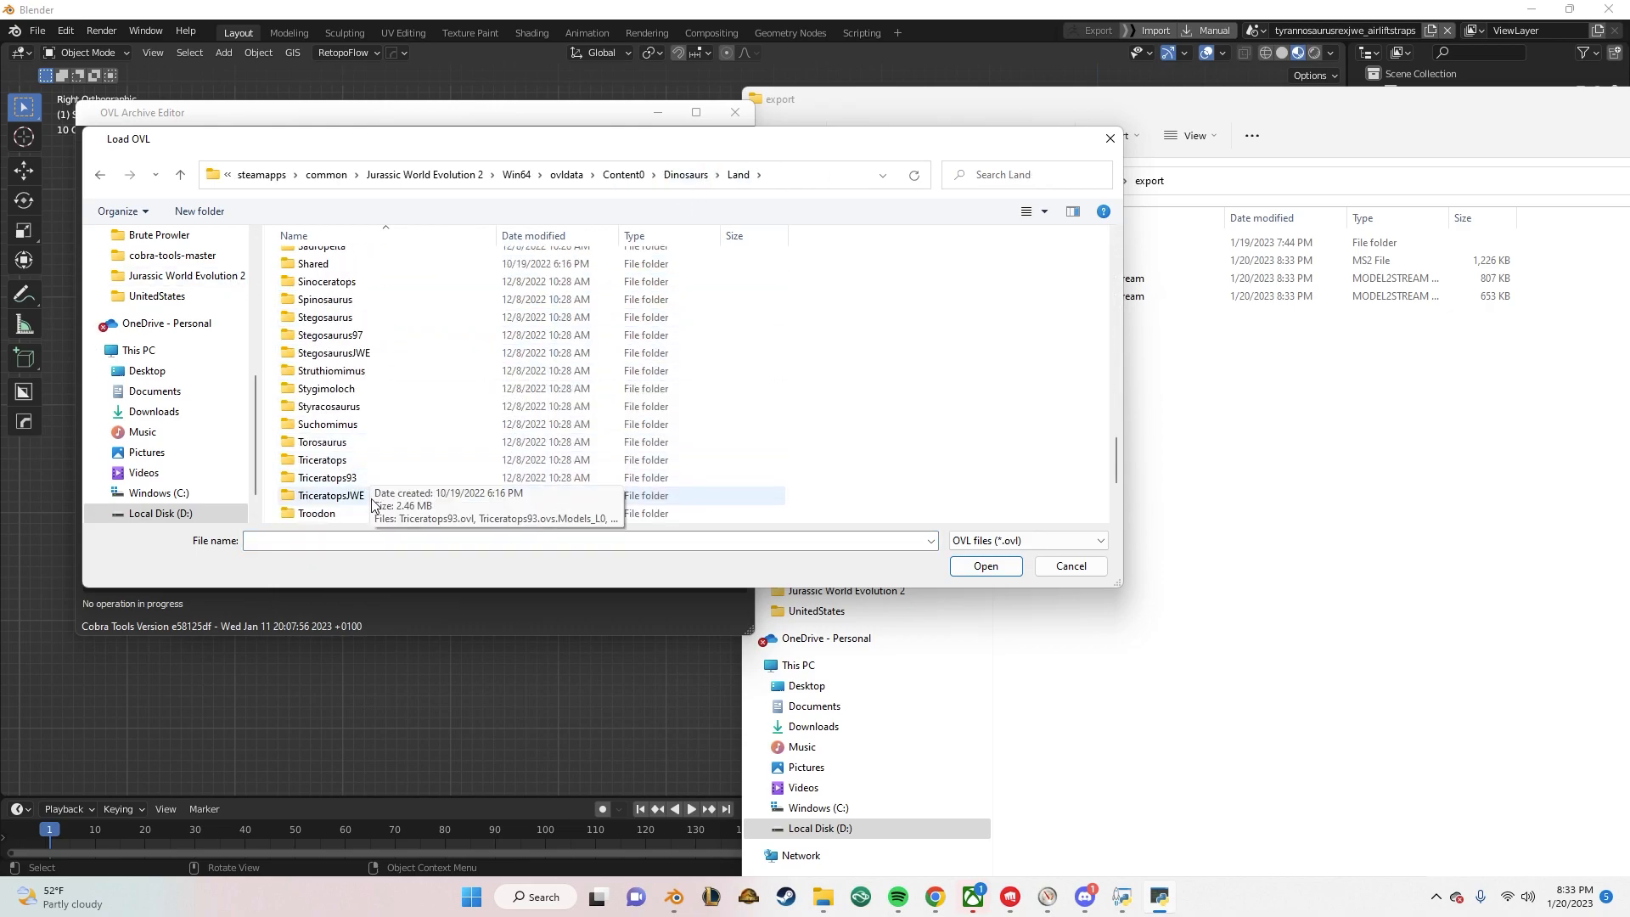
pyautogui.scroll(-2, 367, 476)
pyautogui.doubleClick(368, 452)
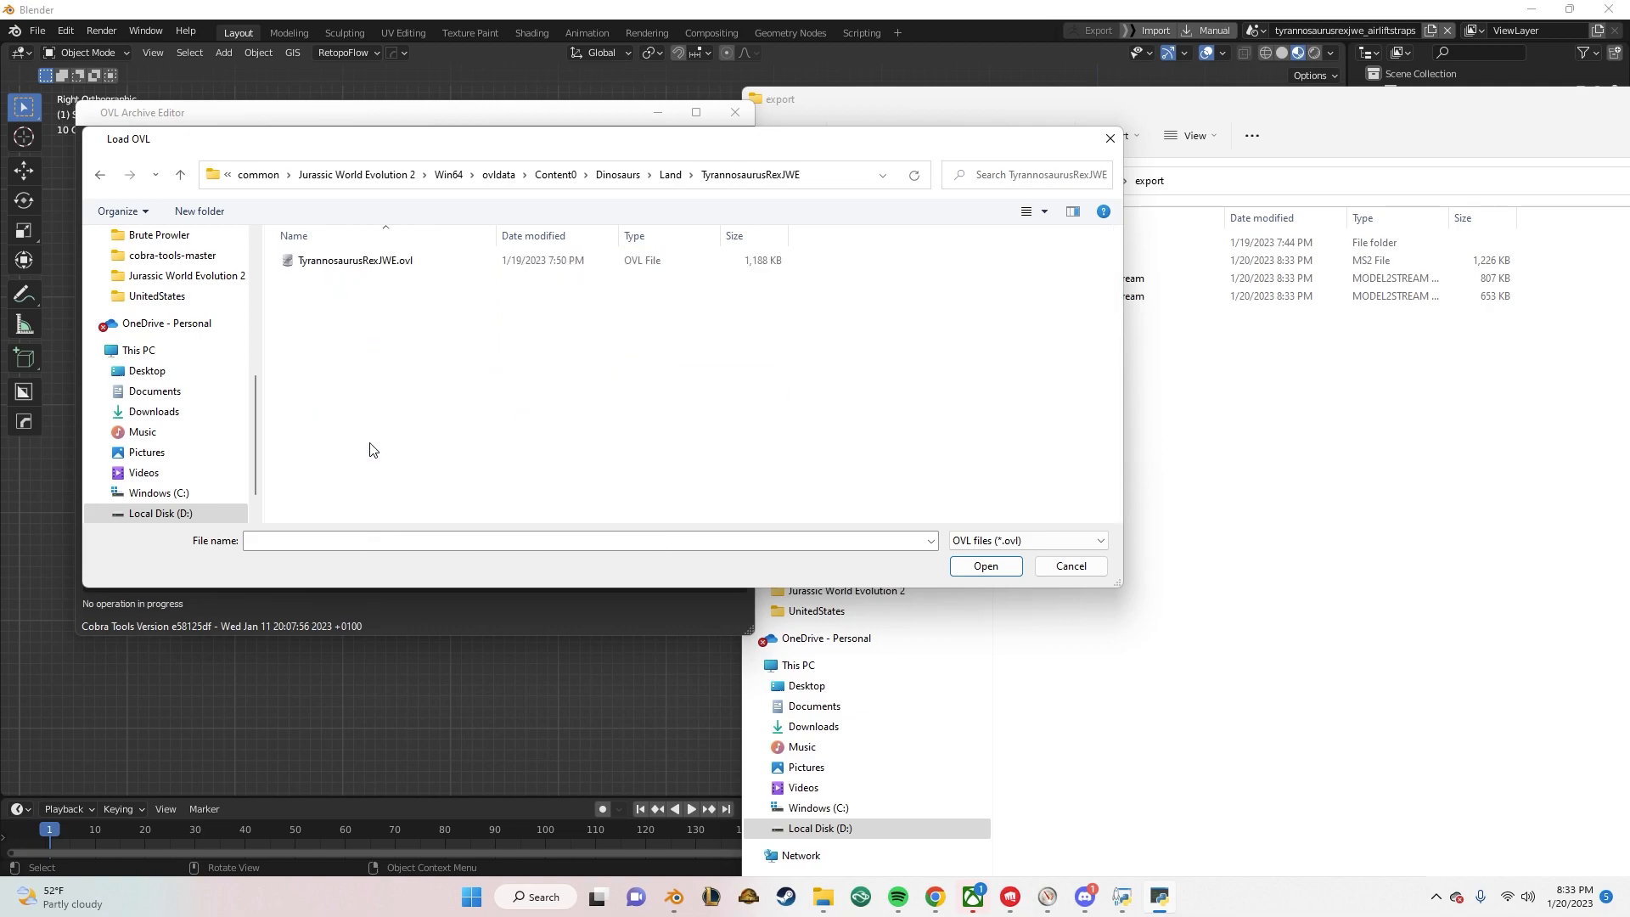
pyautogui.doubleClick(373, 263)
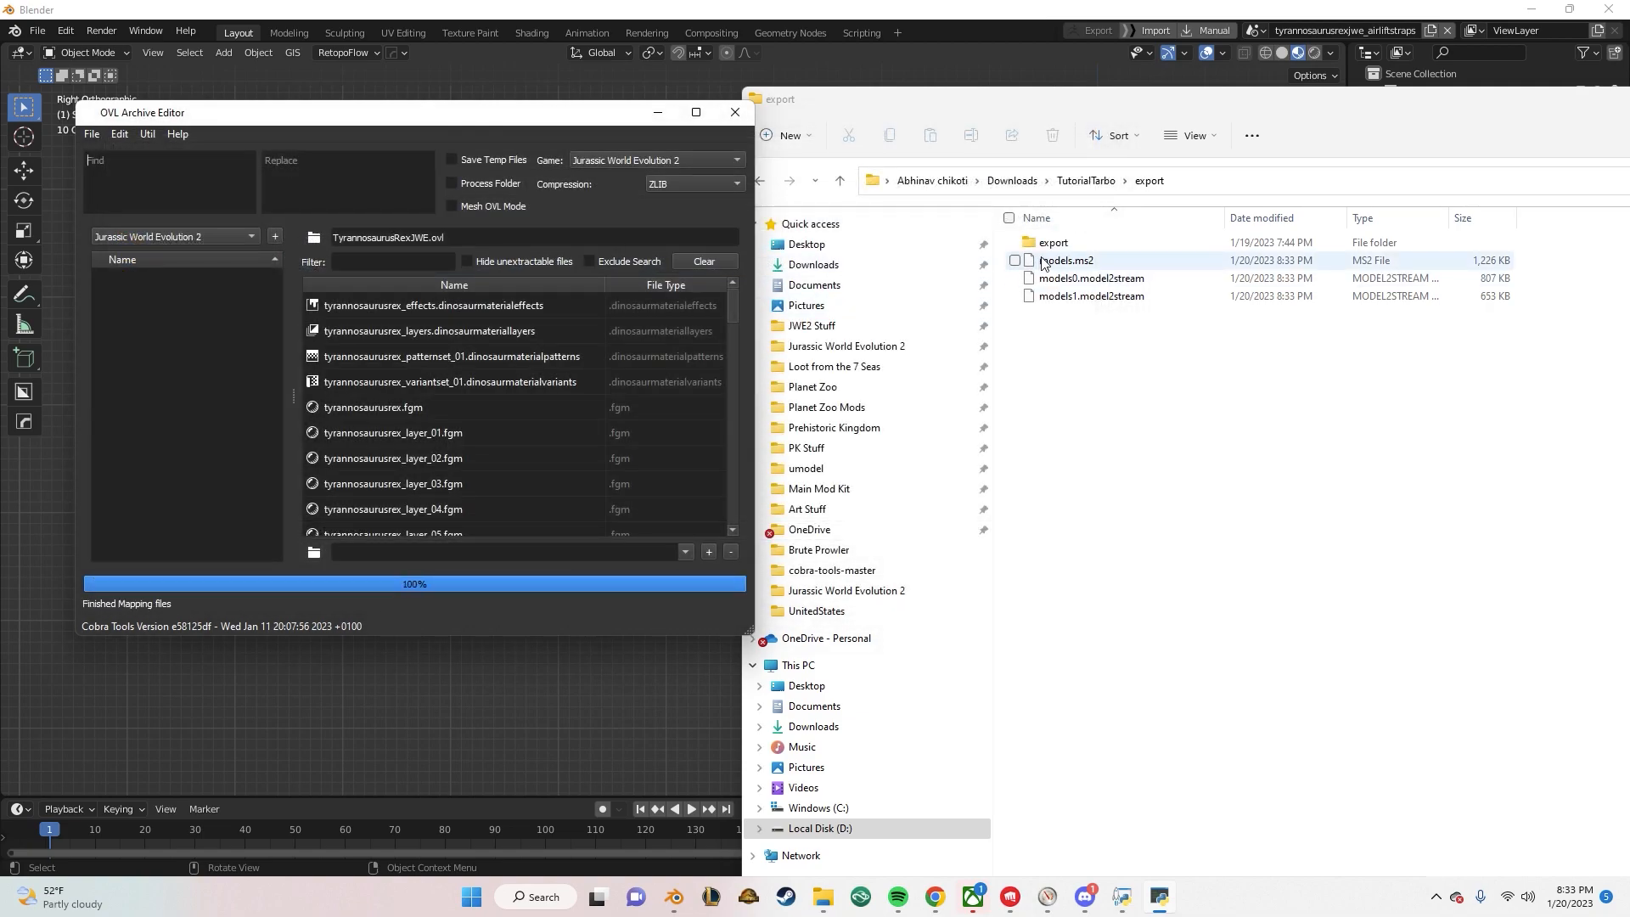
pyautogui.moveTo(1066, 263); pyautogui.dragTo(538, 349)
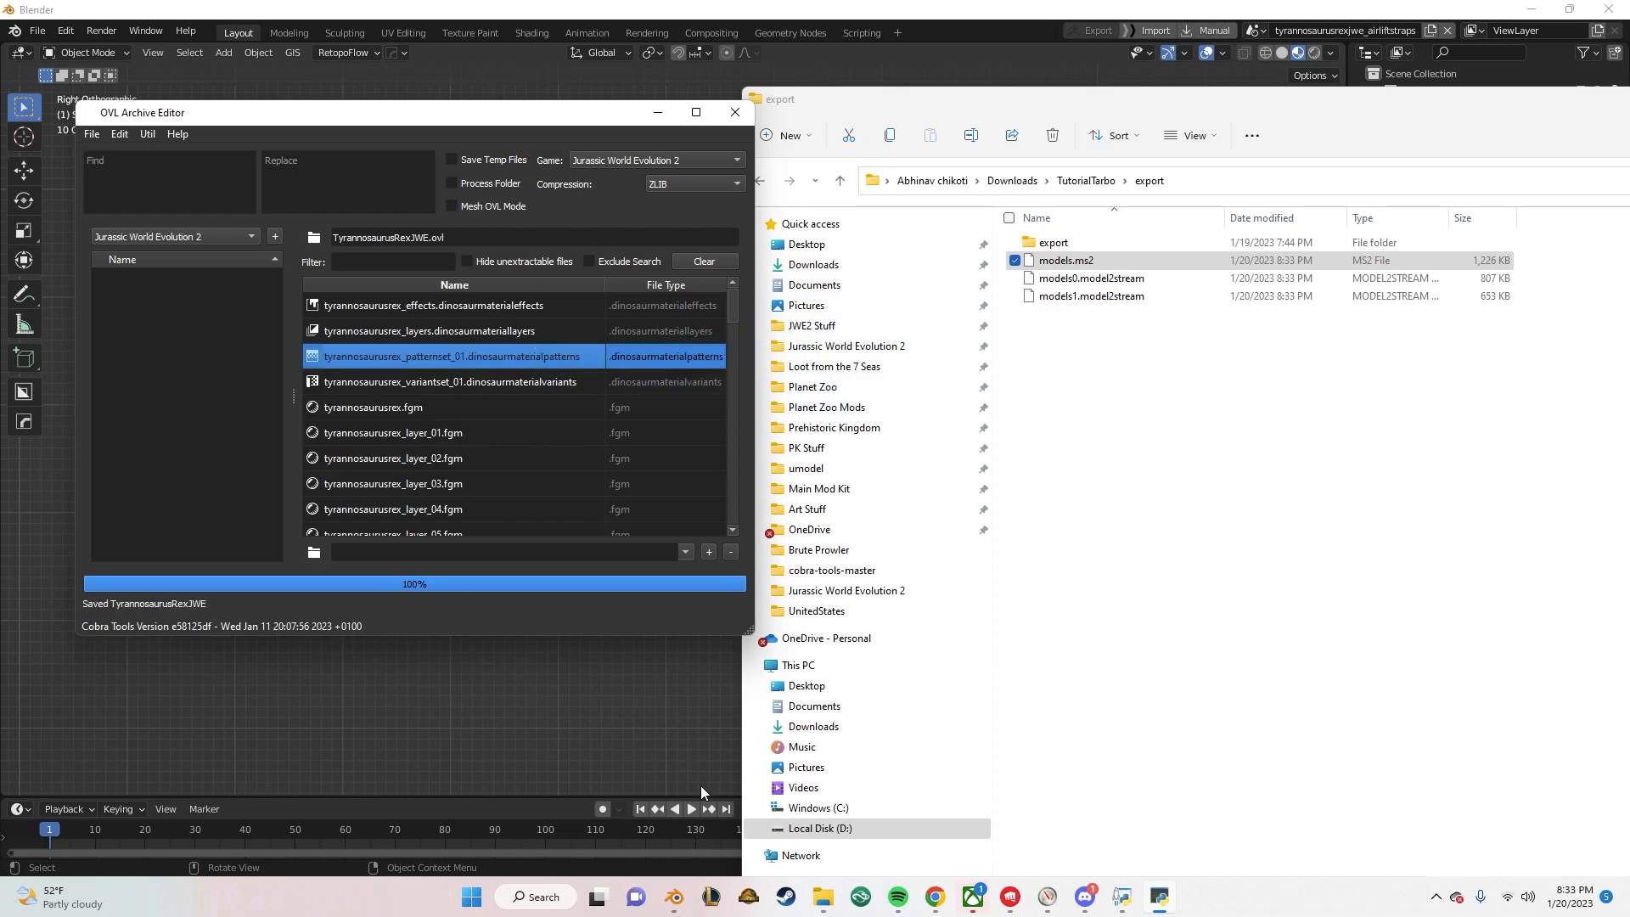
# Switch back to Blender and make the tyrannosaurusrexjwe scene the active scene.
pyautogui.click(234, 850)
pyautogui.scroll(3, 901, 374)
pyautogui.keyDown('shift'); pyautogui.moveTo(902, 374); pyautogui.dragTo(742, 294, button='middle'); pyautogui.keyUp('shift')
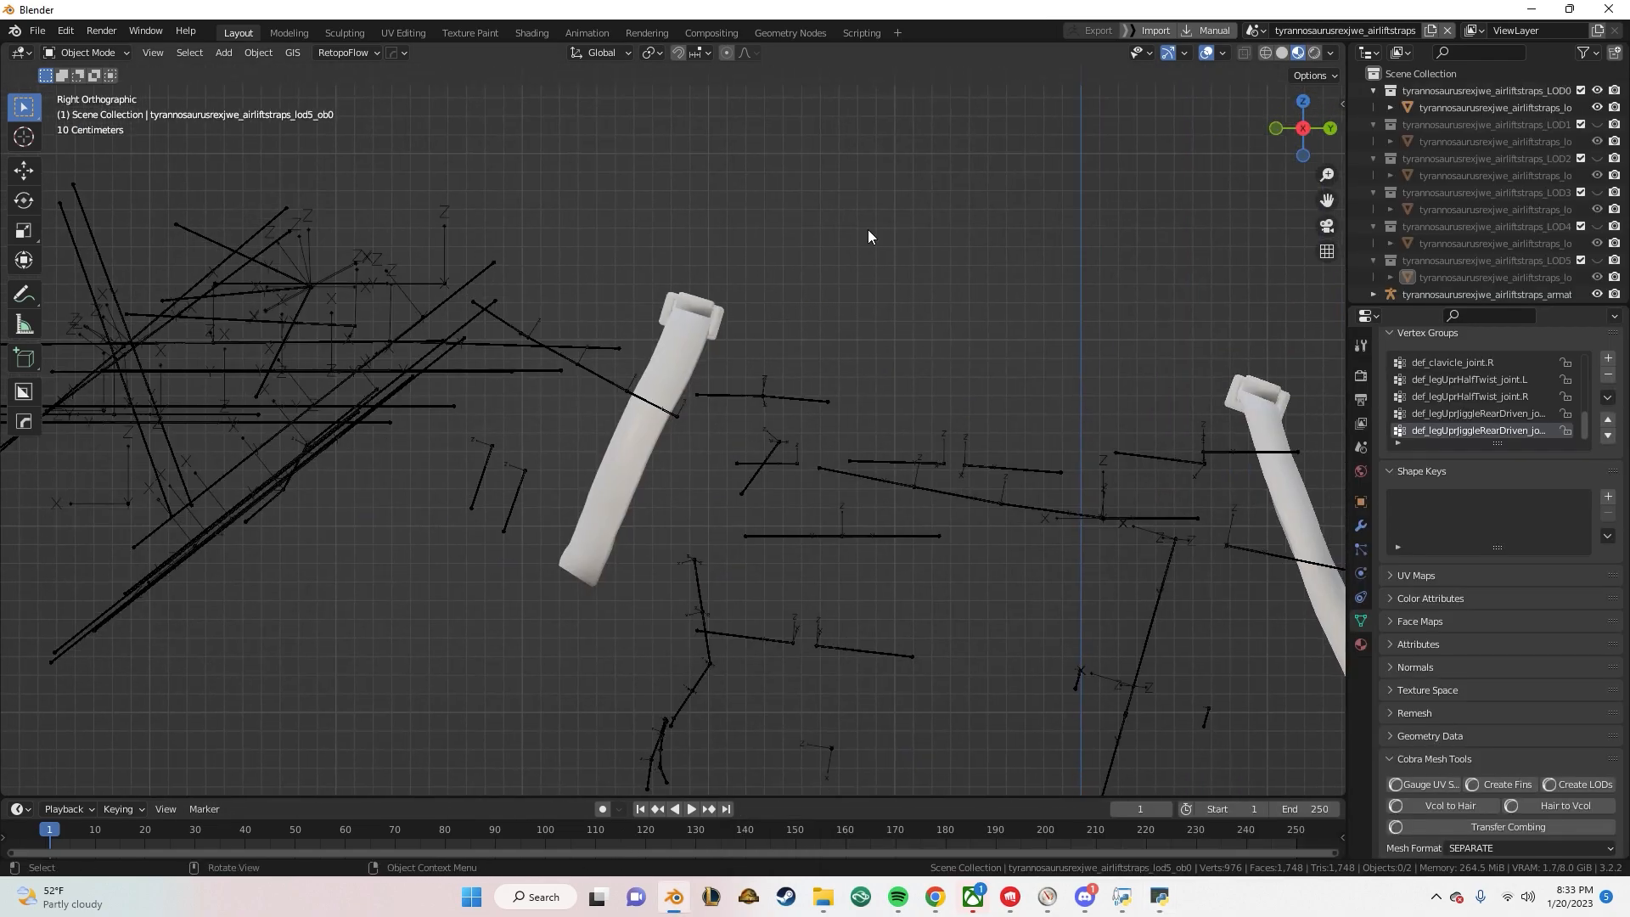
pyautogui.click(1258, 32)
pyautogui.click(1299, 72)
pyautogui.scroll(-2, 582, 397)
pyautogui.keyDown('shift'); pyautogui.moveTo(581, 397); pyautogui.dragTo(500, 358, button='middle'); pyautogui.keyUp('shift')
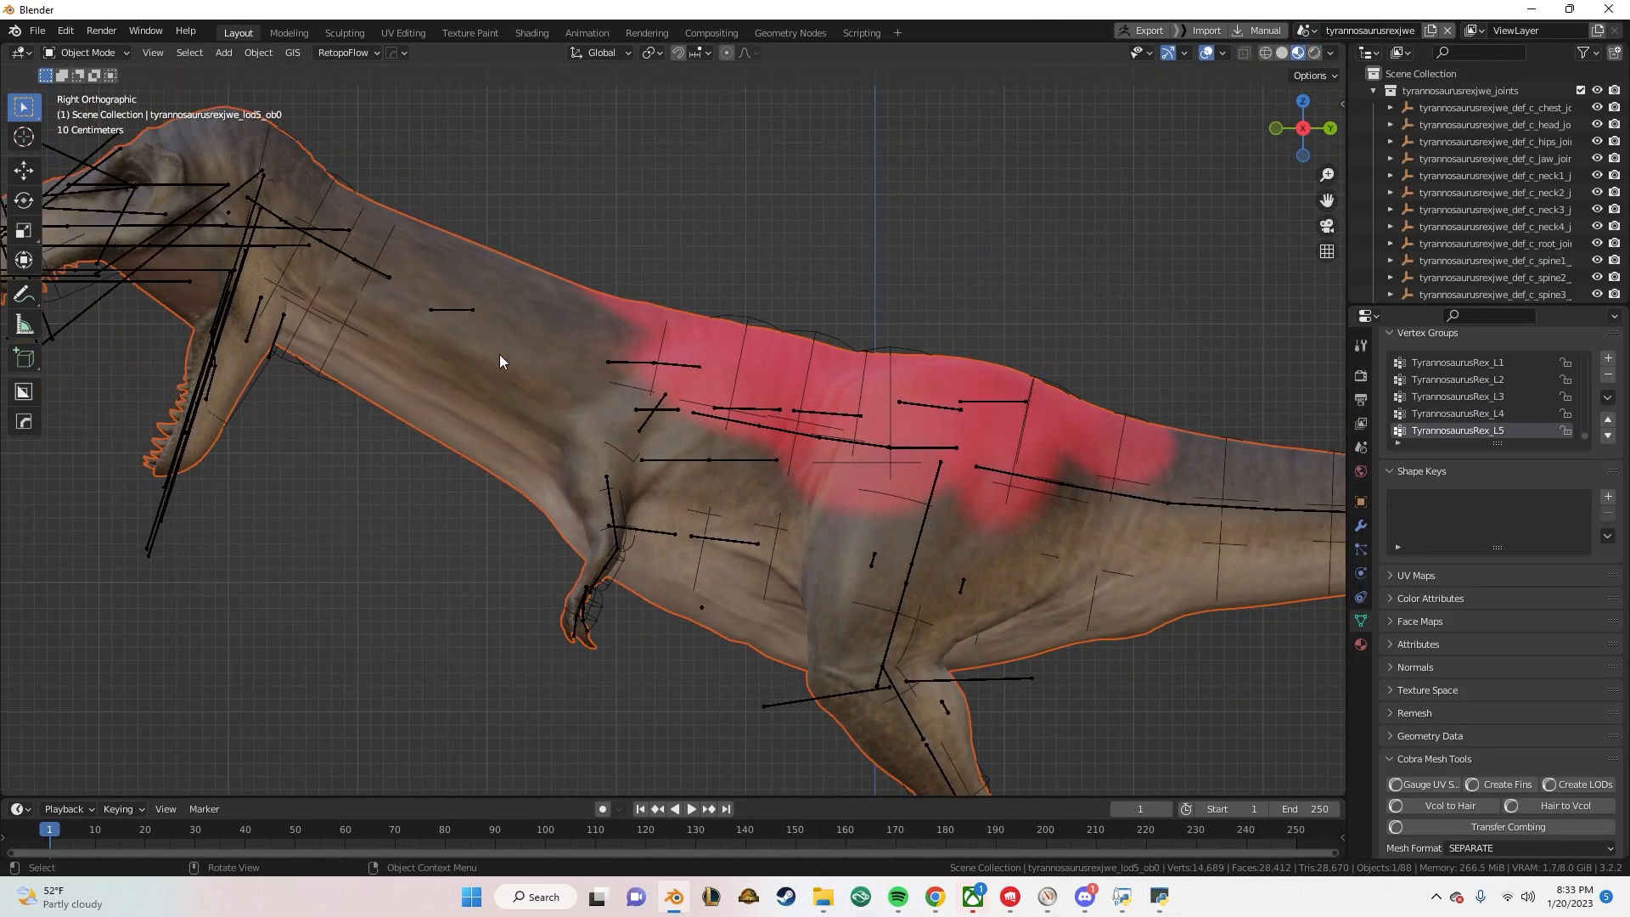
# In Pose Mode, try moving the T. rex's Neck_Node bone to test the neck deformation, and undo the move.
pyautogui.click(455, 312)
pyautogui.hotkey('ctrl', 'Tab')
pyautogui.click(459, 312)
pyautogui.keyDown('shift'); pyautogui.moveTo(649, 393); pyautogui.dragTo(620, 360, button='middle'); pyautogui.keyUp('shift')
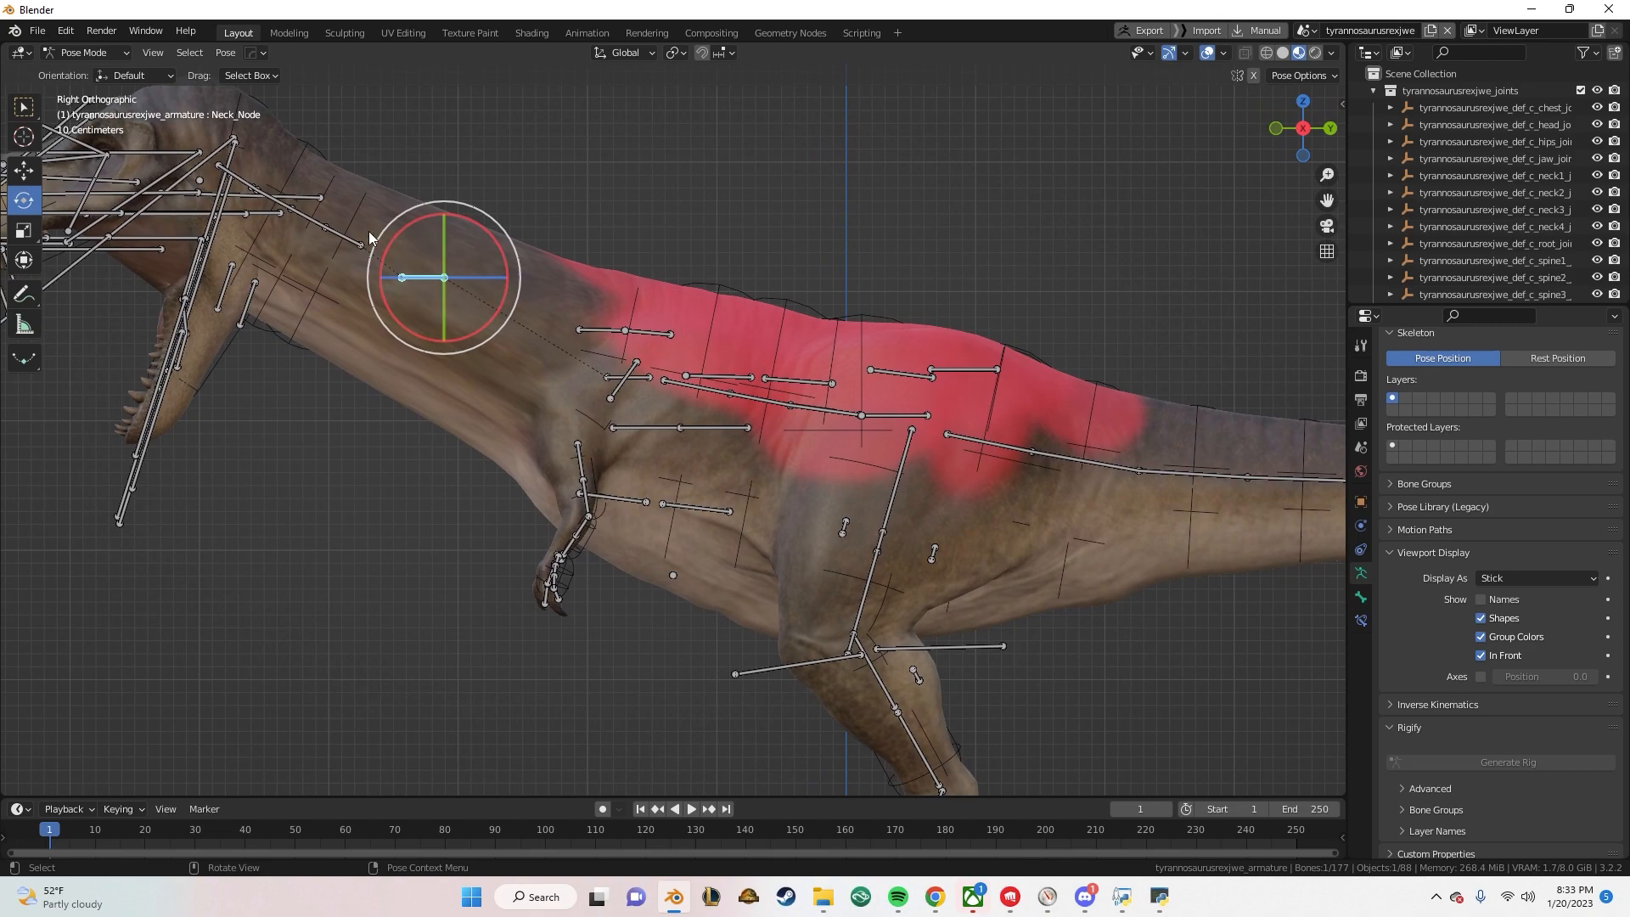
pyautogui.press('g')
pyautogui.moveTo(448, 287); pyautogui.dragTo(578, 378)
pyautogui.press('g')
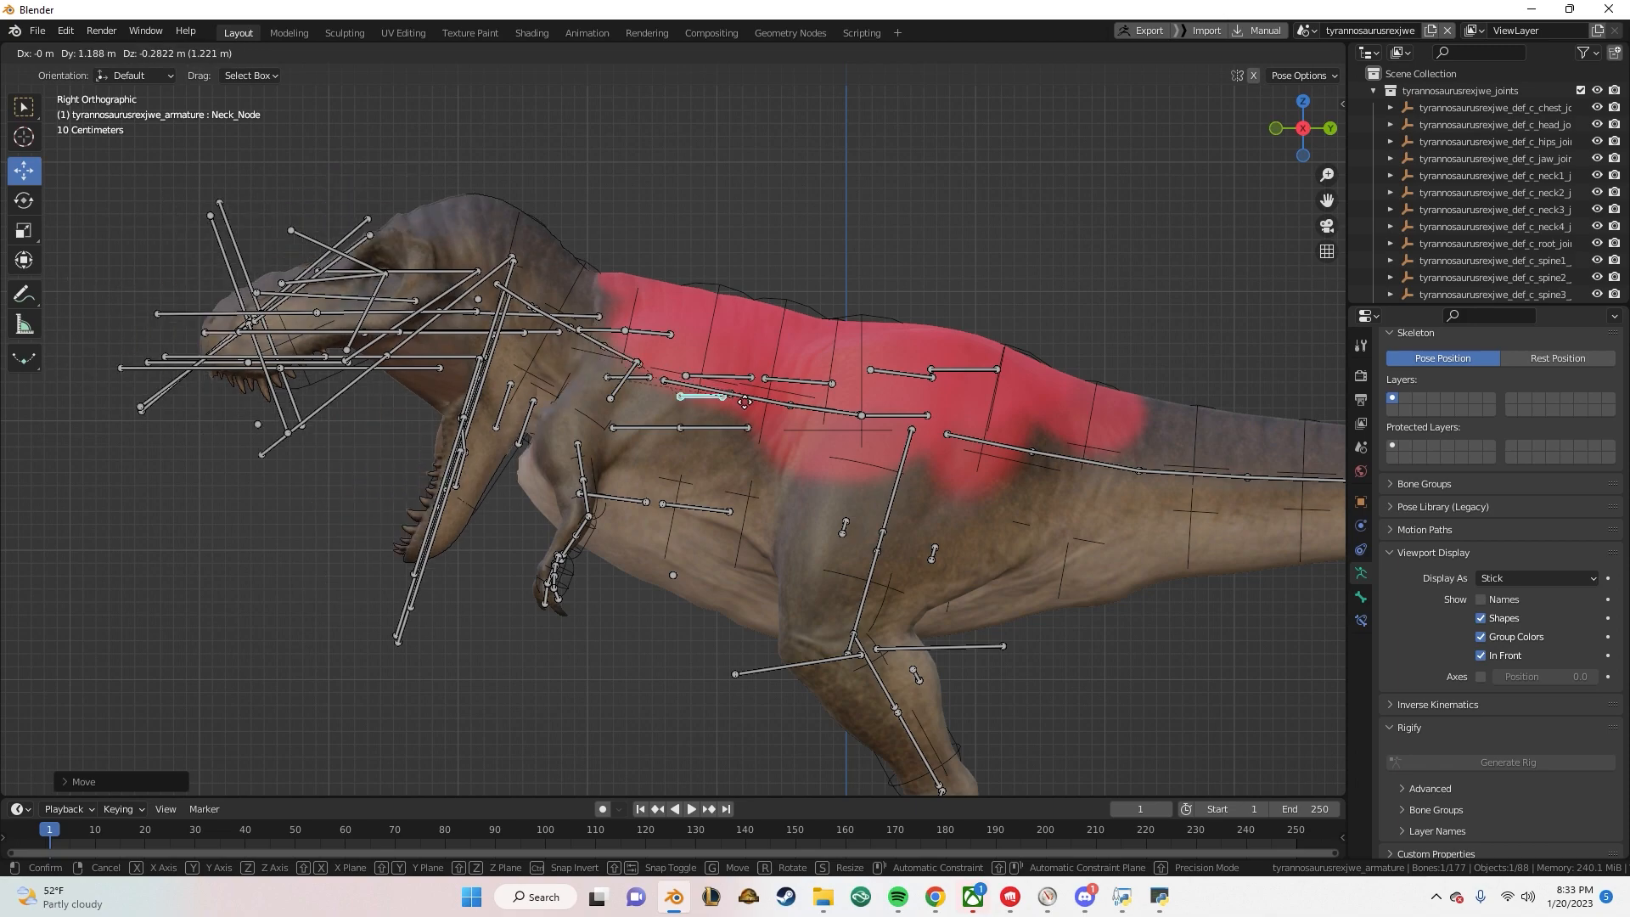
pyautogui.click(704, 386)
pyautogui.scroll(-2, 704, 386)
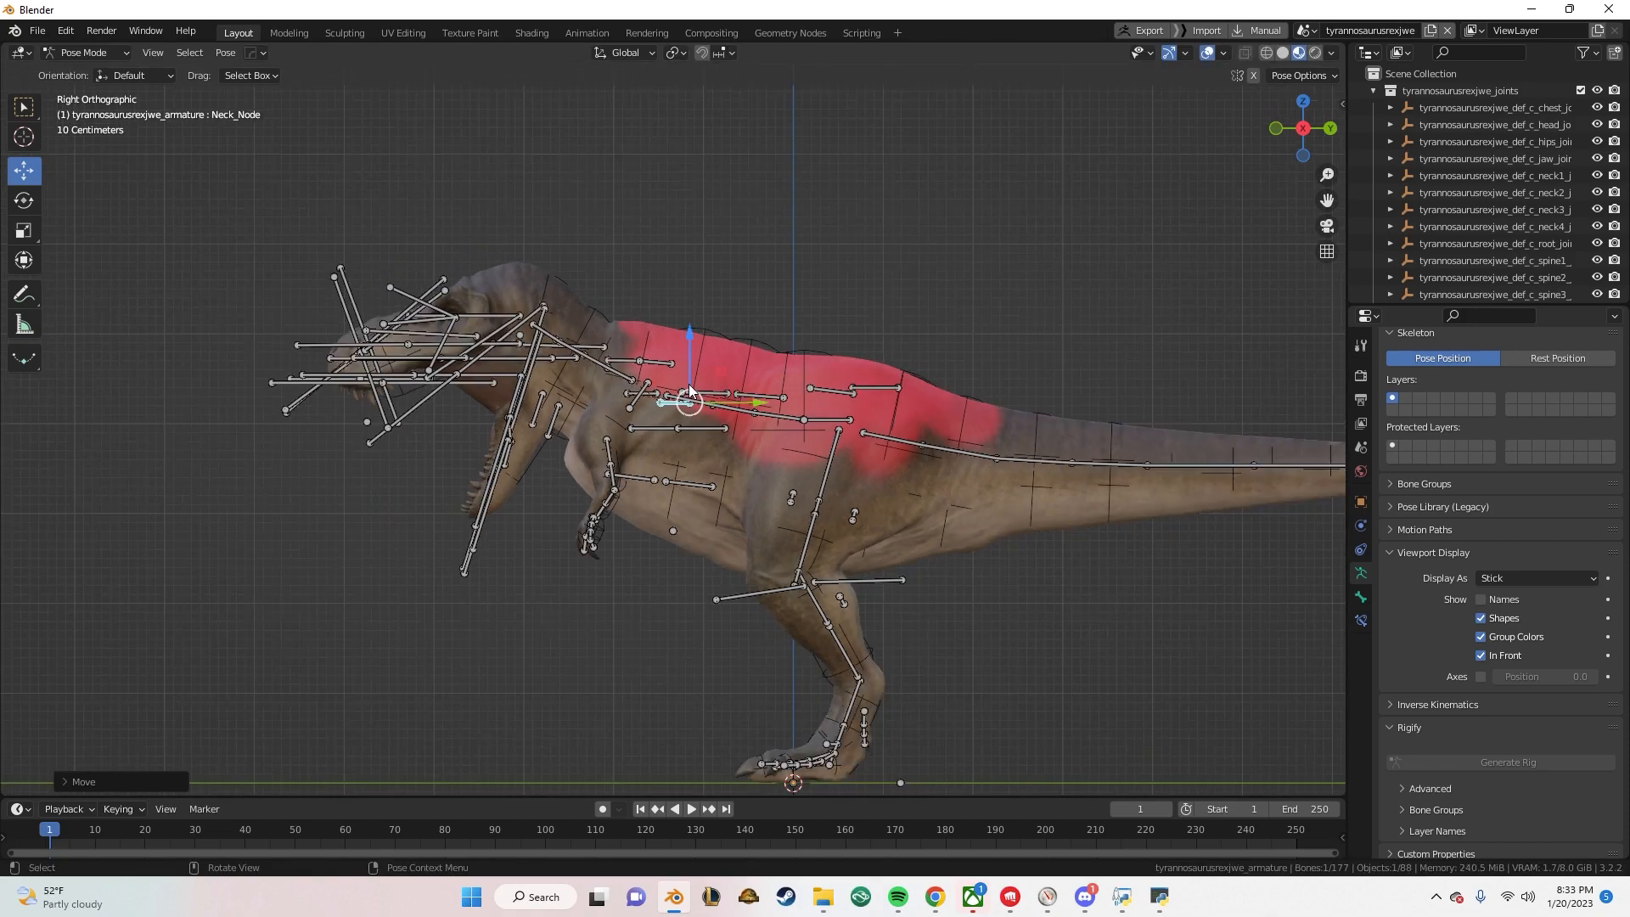
pyautogui.moveTo(704, 387); pyautogui.dragTo(685, 382, button='middle')
pyautogui.hotkey('ctrl', 'z')
pyautogui.scroll(-2, 582, 366)
pyautogui.moveTo(581, 365); pyautogui.dragTo(544, 386, button='middle')
pyautogui.scroll(3, 543, 387)
pyautogui.keyDown('shift'); pyautogui.moveTo(339, 458); pyautogui.dragTo(764, 422, button='middle'); pyautogui.keyUp('shift')
pyautogui.scroll(3, 635, 564)
pyautogui.scroll(-4, 645, 565)
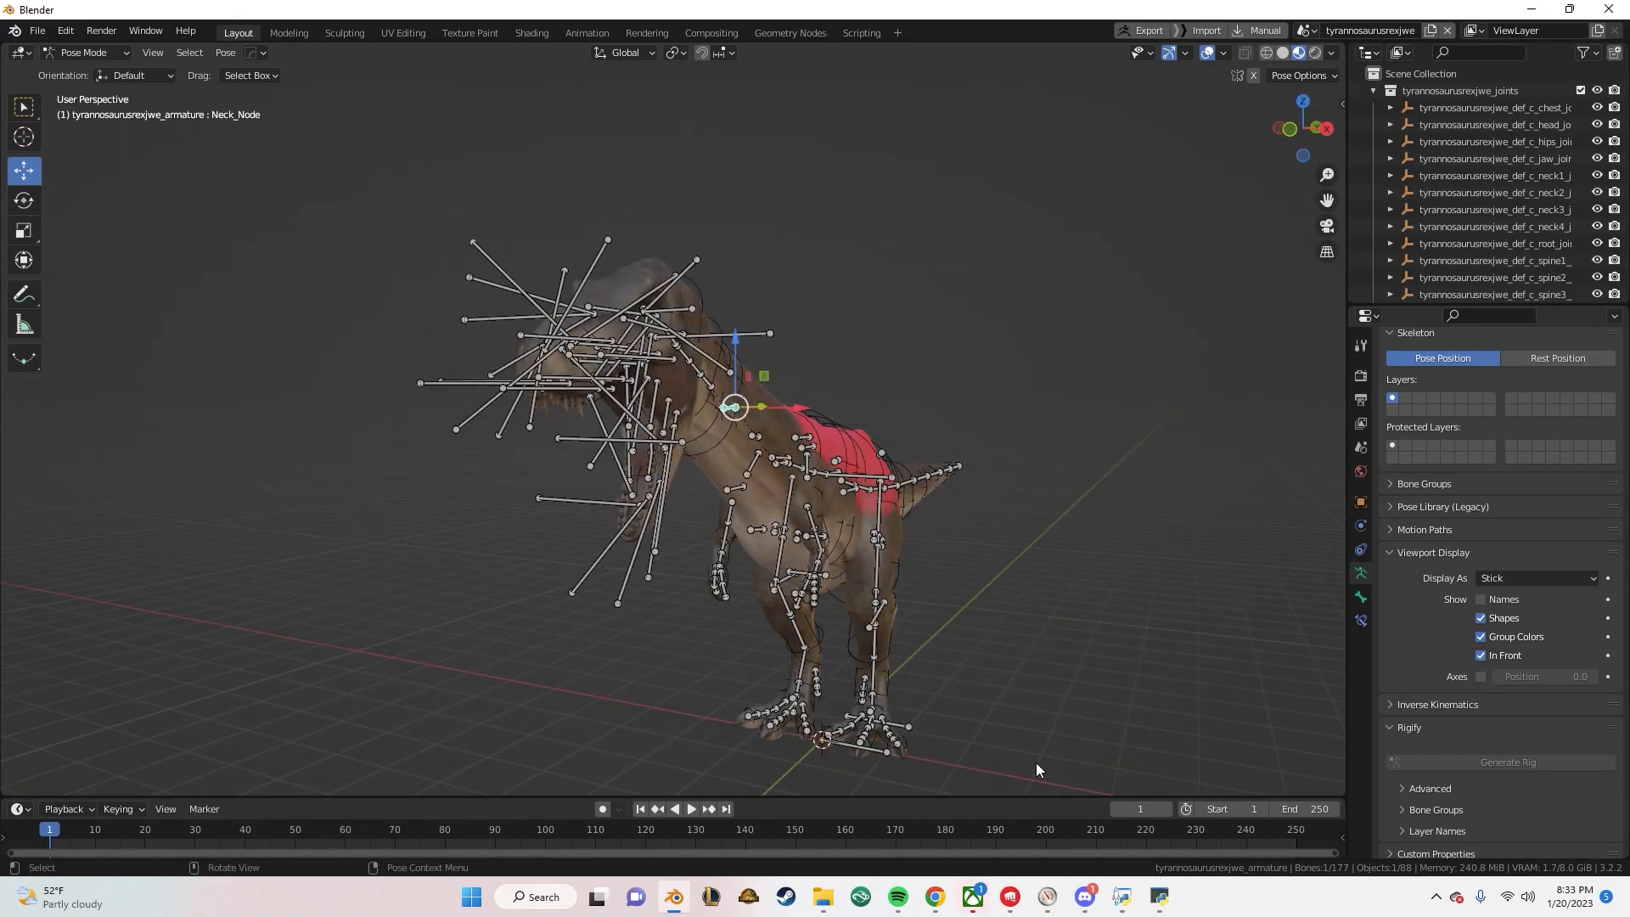
# Launch Jurassic World Evolution 2 and return to the T. rex model in Blender.
pyautogui.click(1160, 897)
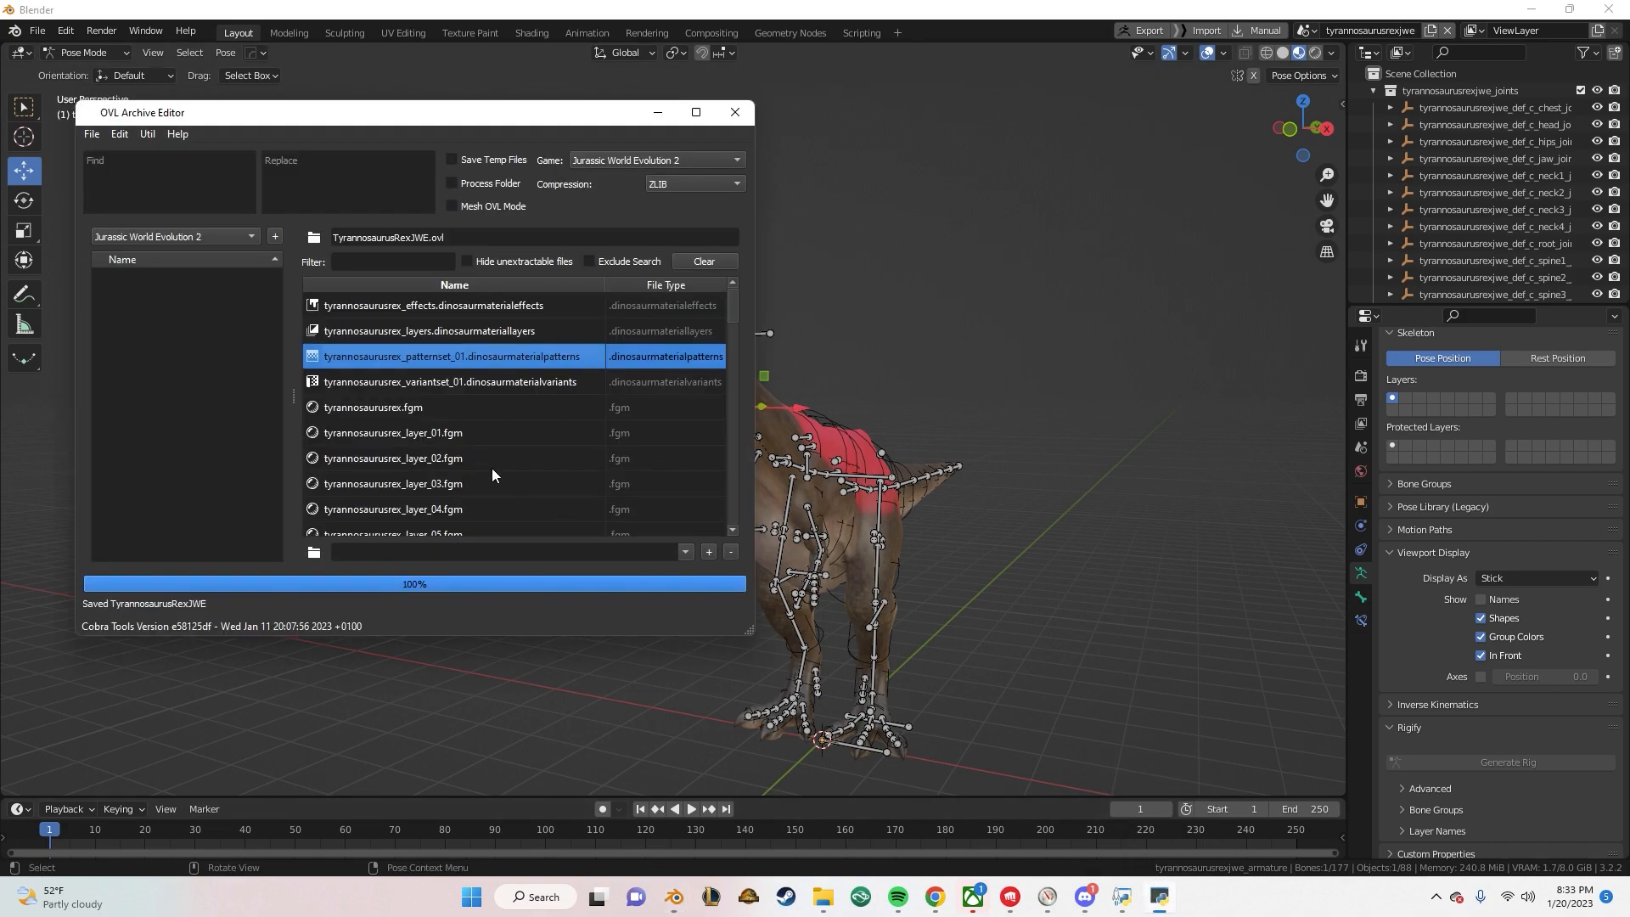
pyautogui.click(748, 894)
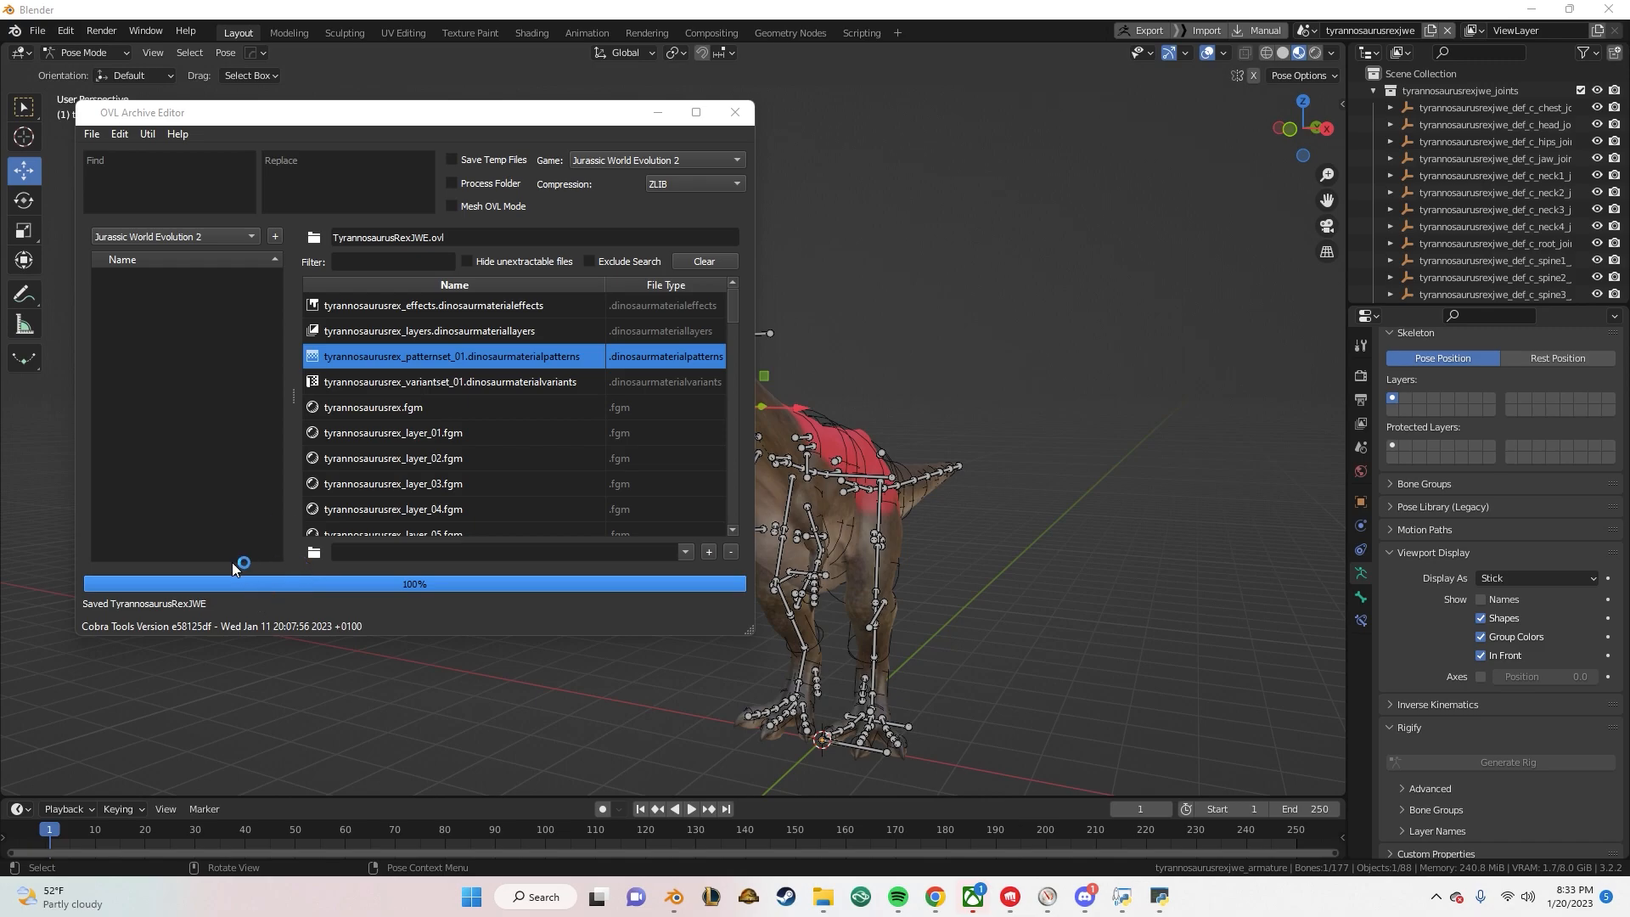
pyautogui.click(837, 389)
pyautogui.scroll(5, 764, 473)
pyautogui.moveTo(836, 388); pyautogui.dragTo(201, 340, button='middle')
pyautogui.scroll(-4, 731, 437)
pyautogui.scroll(4, 746, 465)
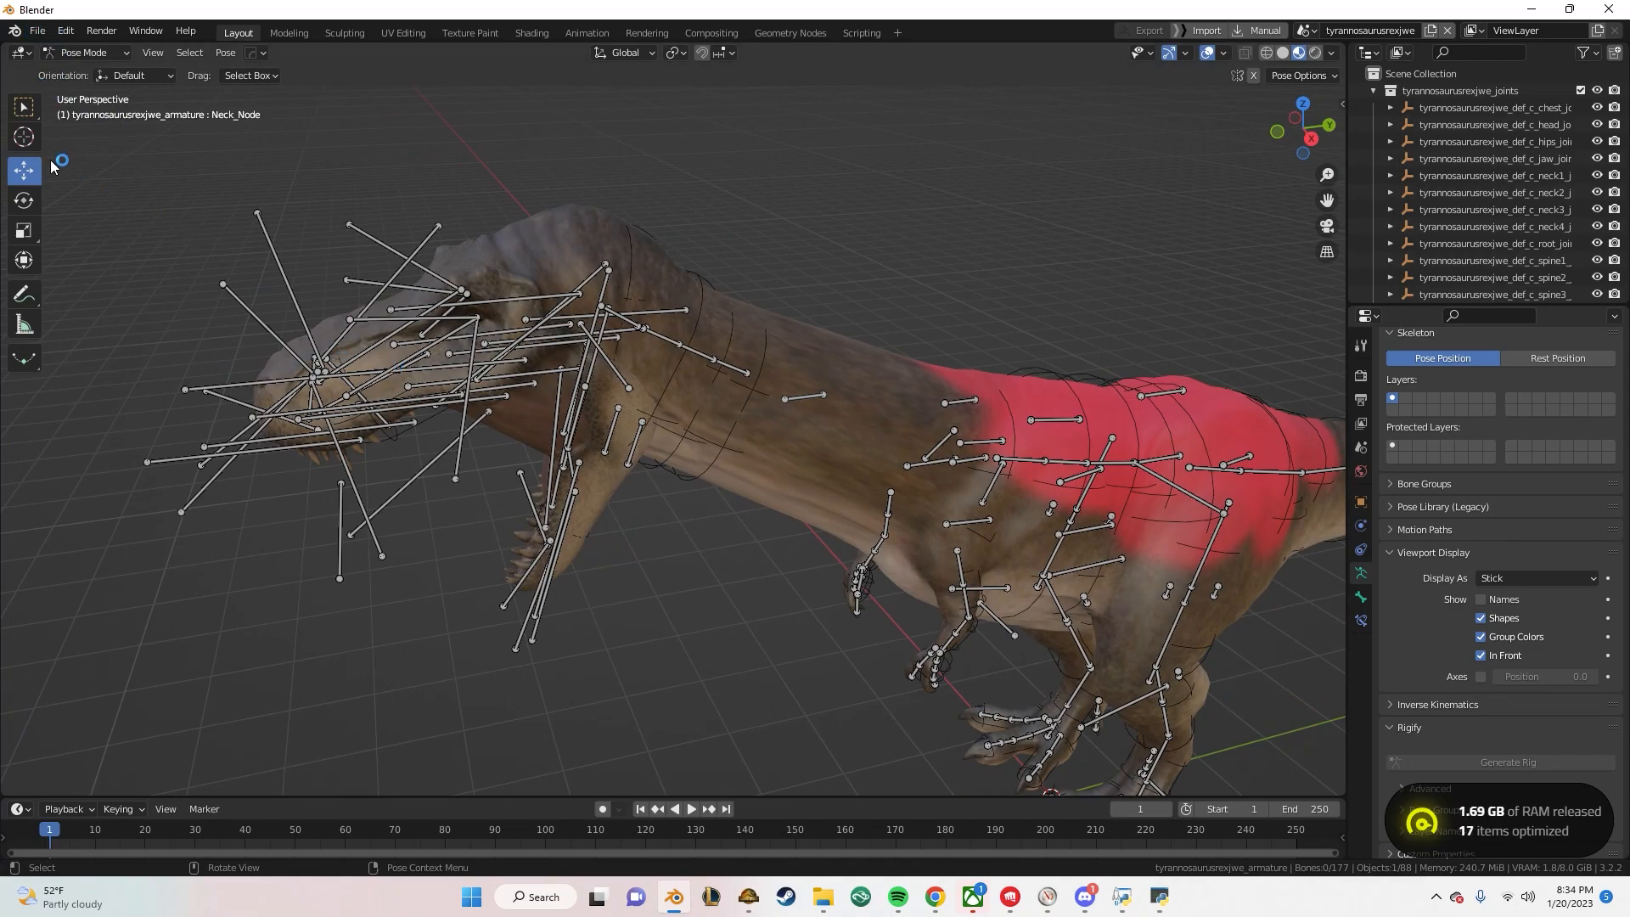
# Open the recent file NovelDilo.blend without saving the changes to the current file.
pyautogui.click(66, 31)
pyautogui.click(32, 32)
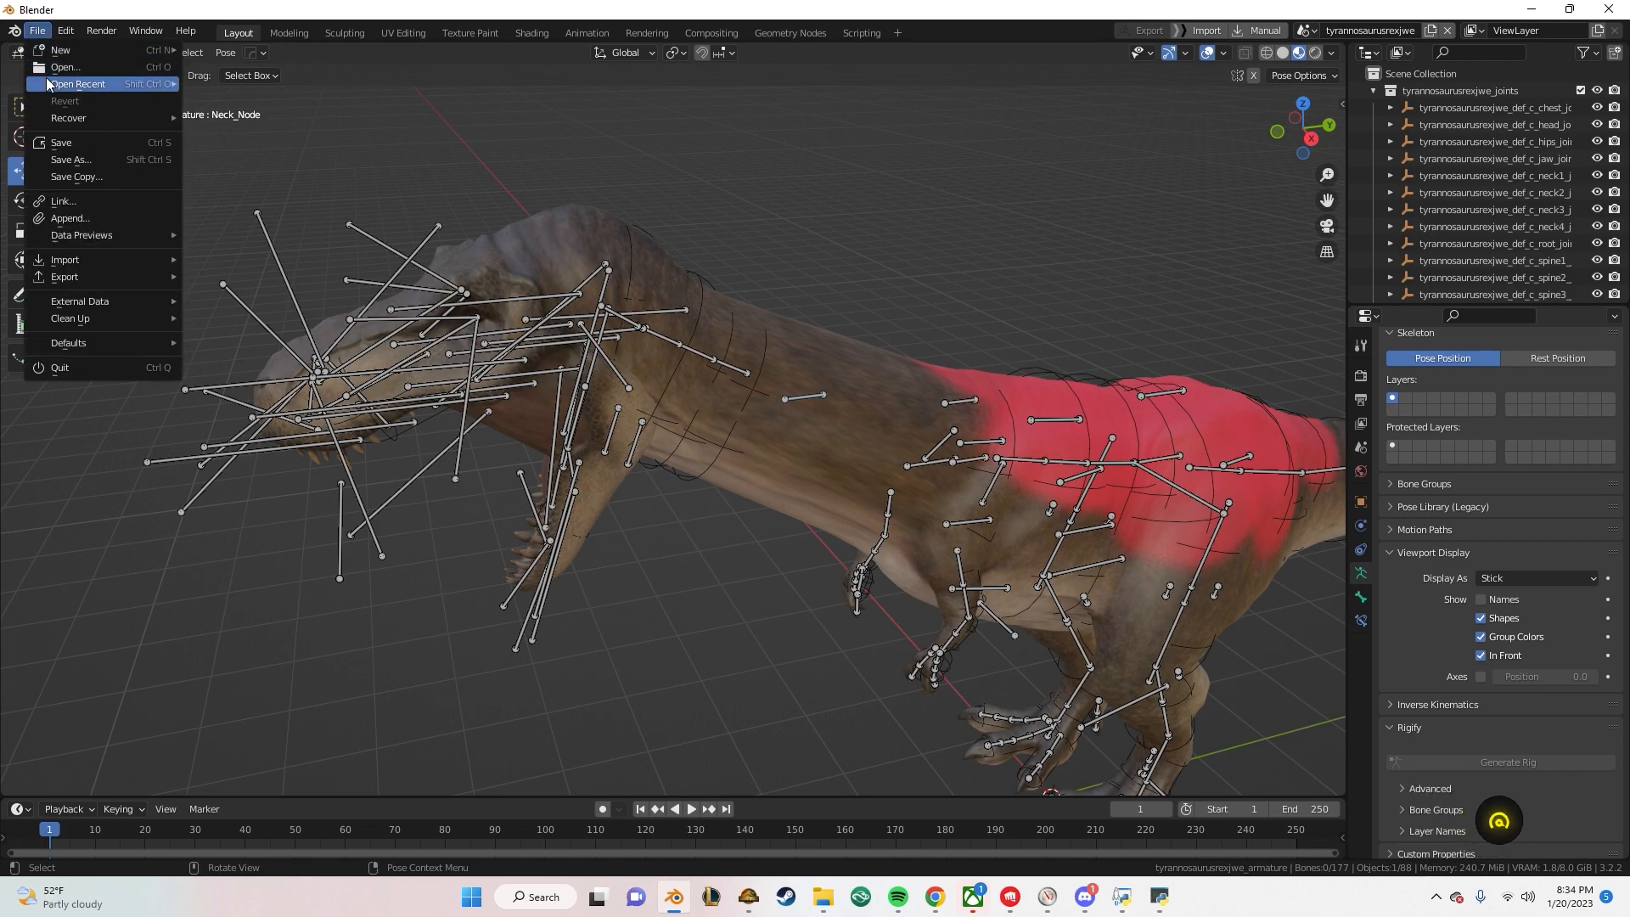
pyautogui.moveTo(85, 85)
pyautogui.click(269, 171)
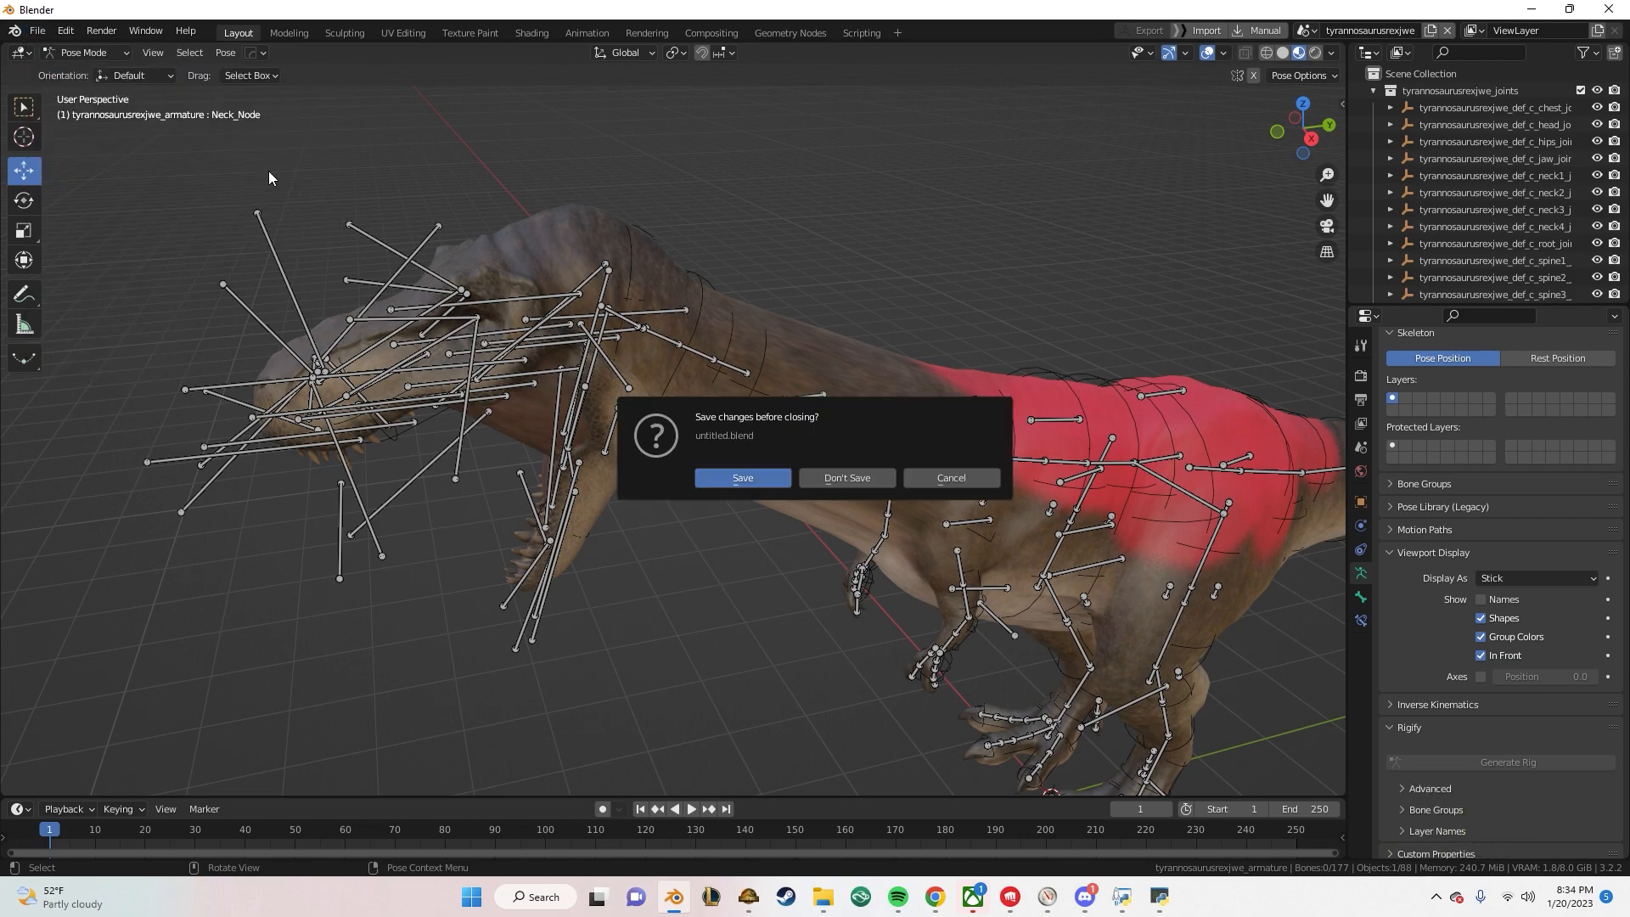
pyautogui.click(37, 31)
pyautogui.moveTo(85, 84)
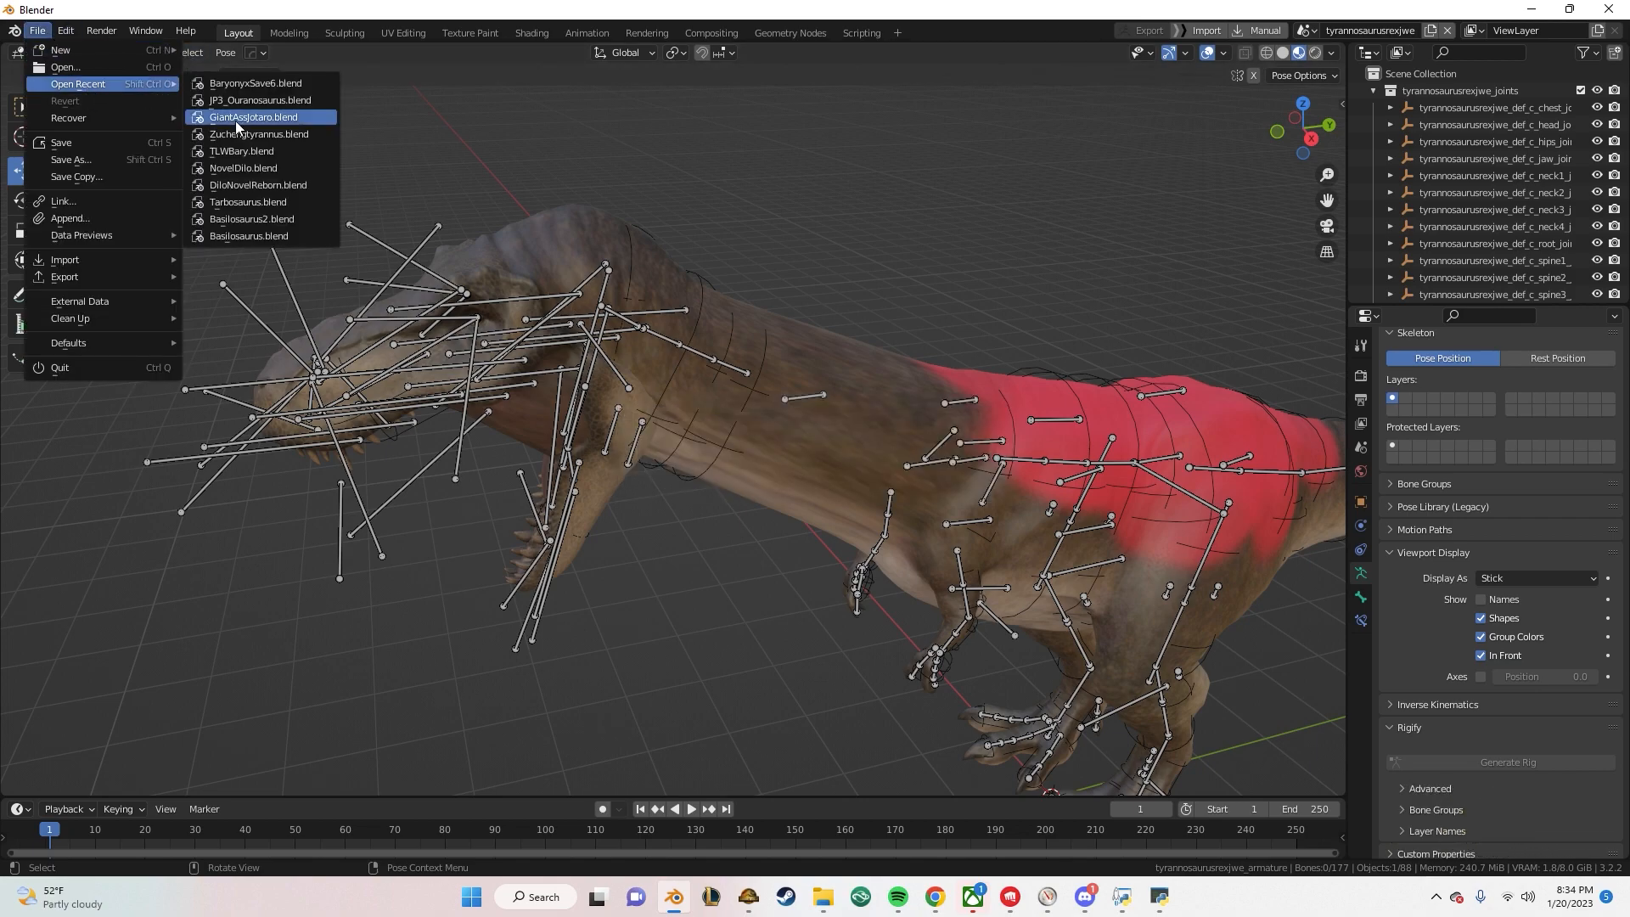
pyautogui.click(241, 172)
pyautogui.click(850, 478)
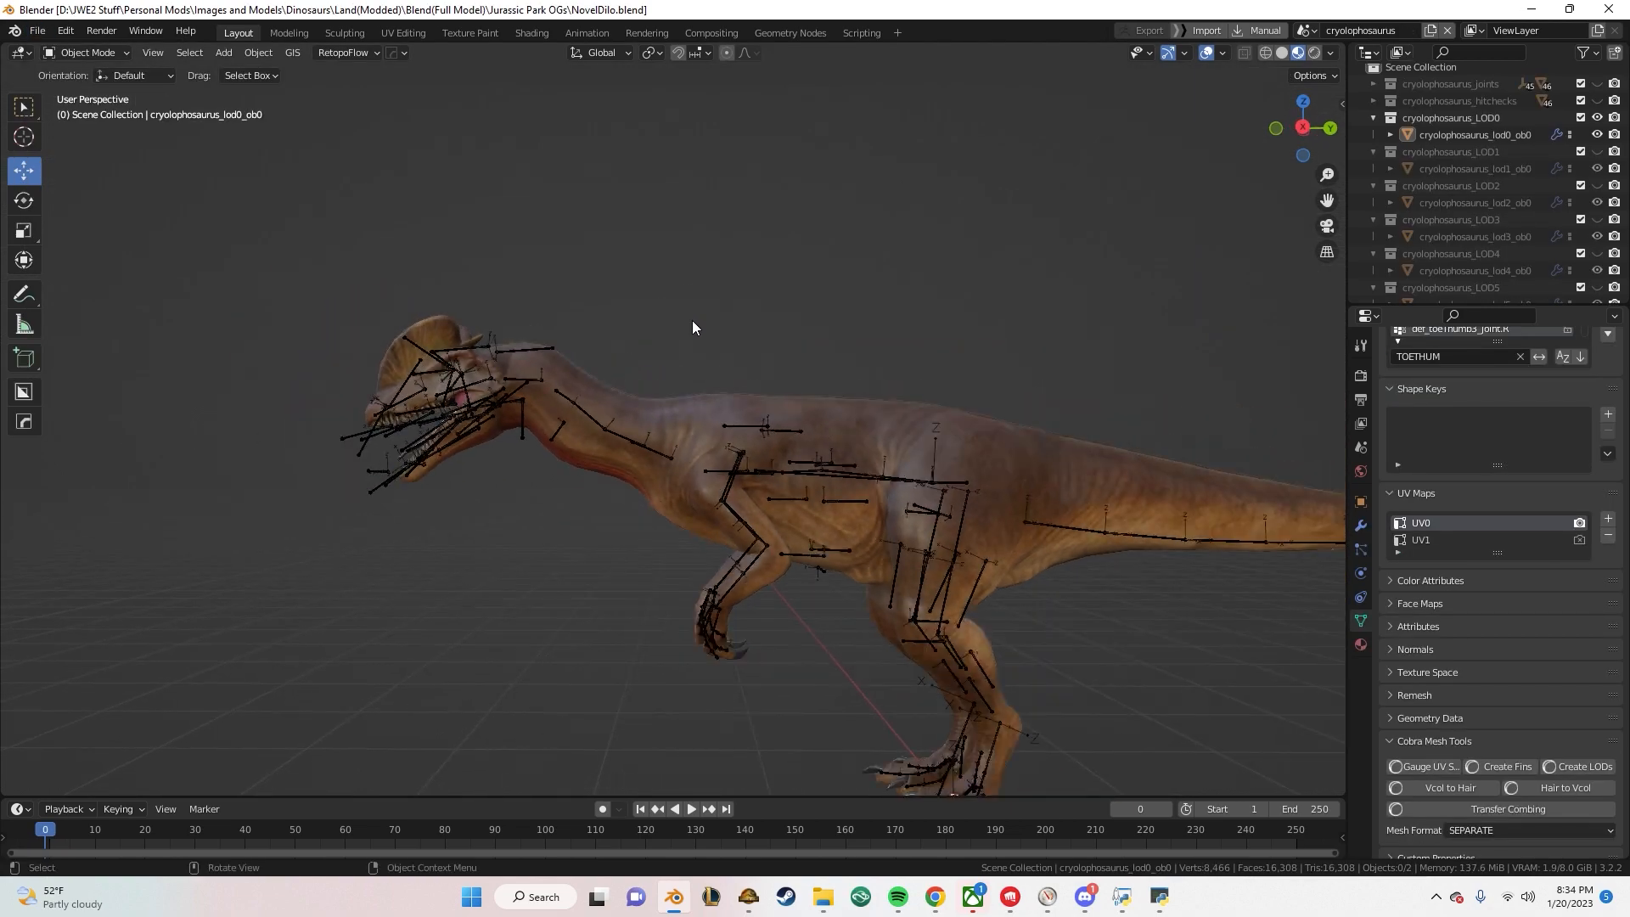
# Examine the cryolophosaurus mesh and its armature, focusing on the bones along the neck.
pyautogui.moveTo(581, 409); pyautogui.dragTo(1113, 353, button='middle')
pyautogui.scroll(5, 572, 522)
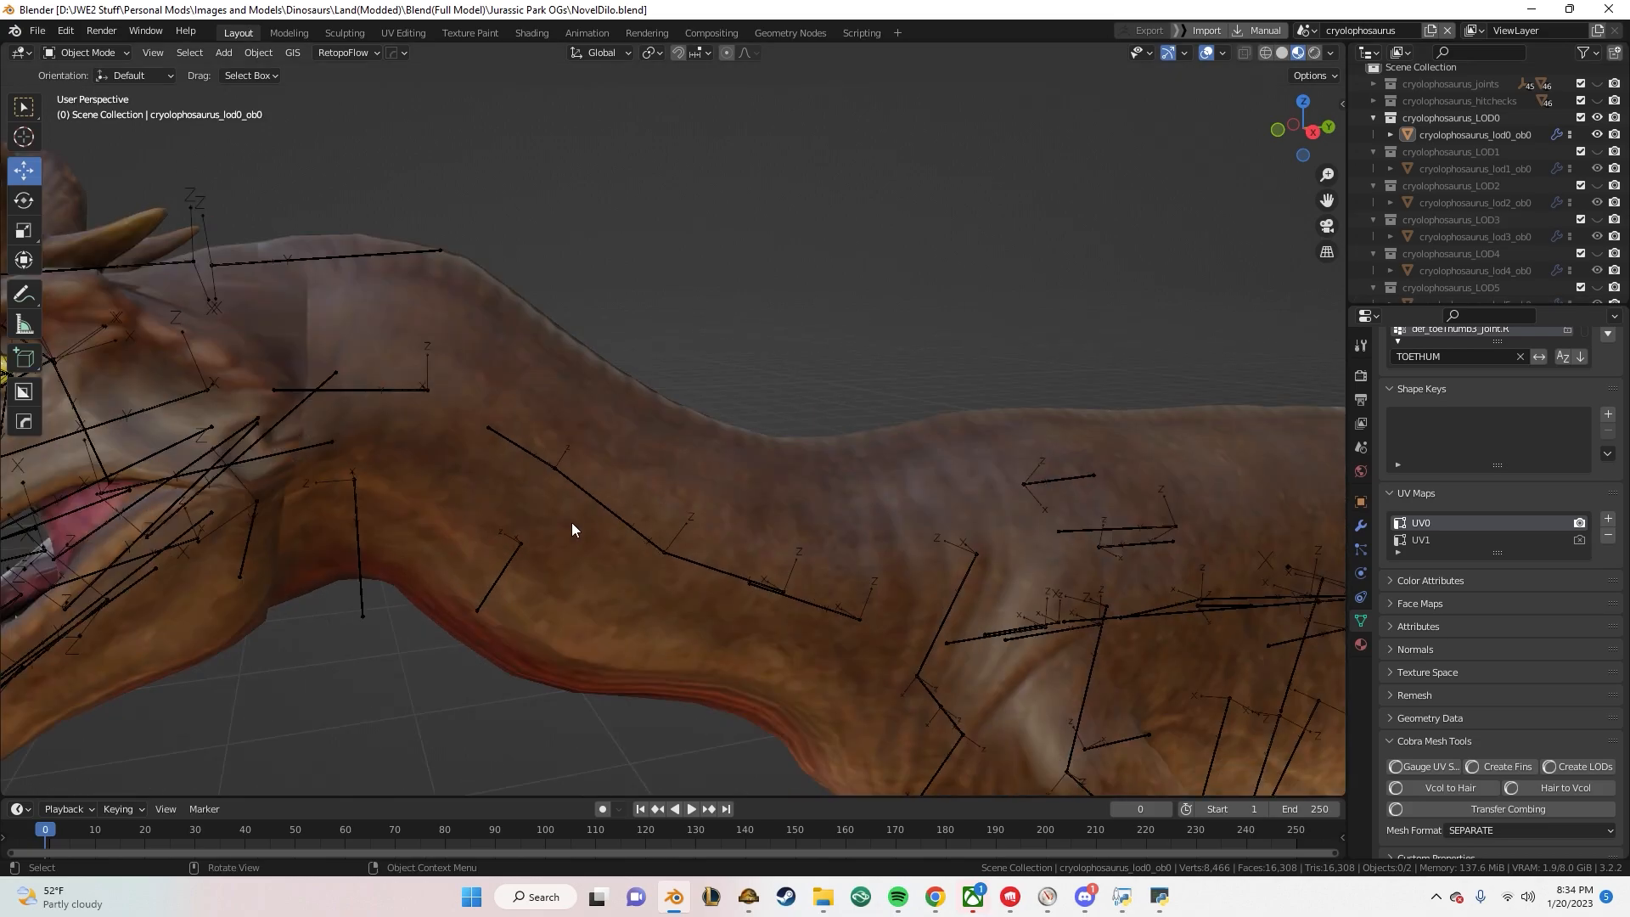
pyautogui.click(600, 501)
pyautogui.scroll(-5, 600, 501)
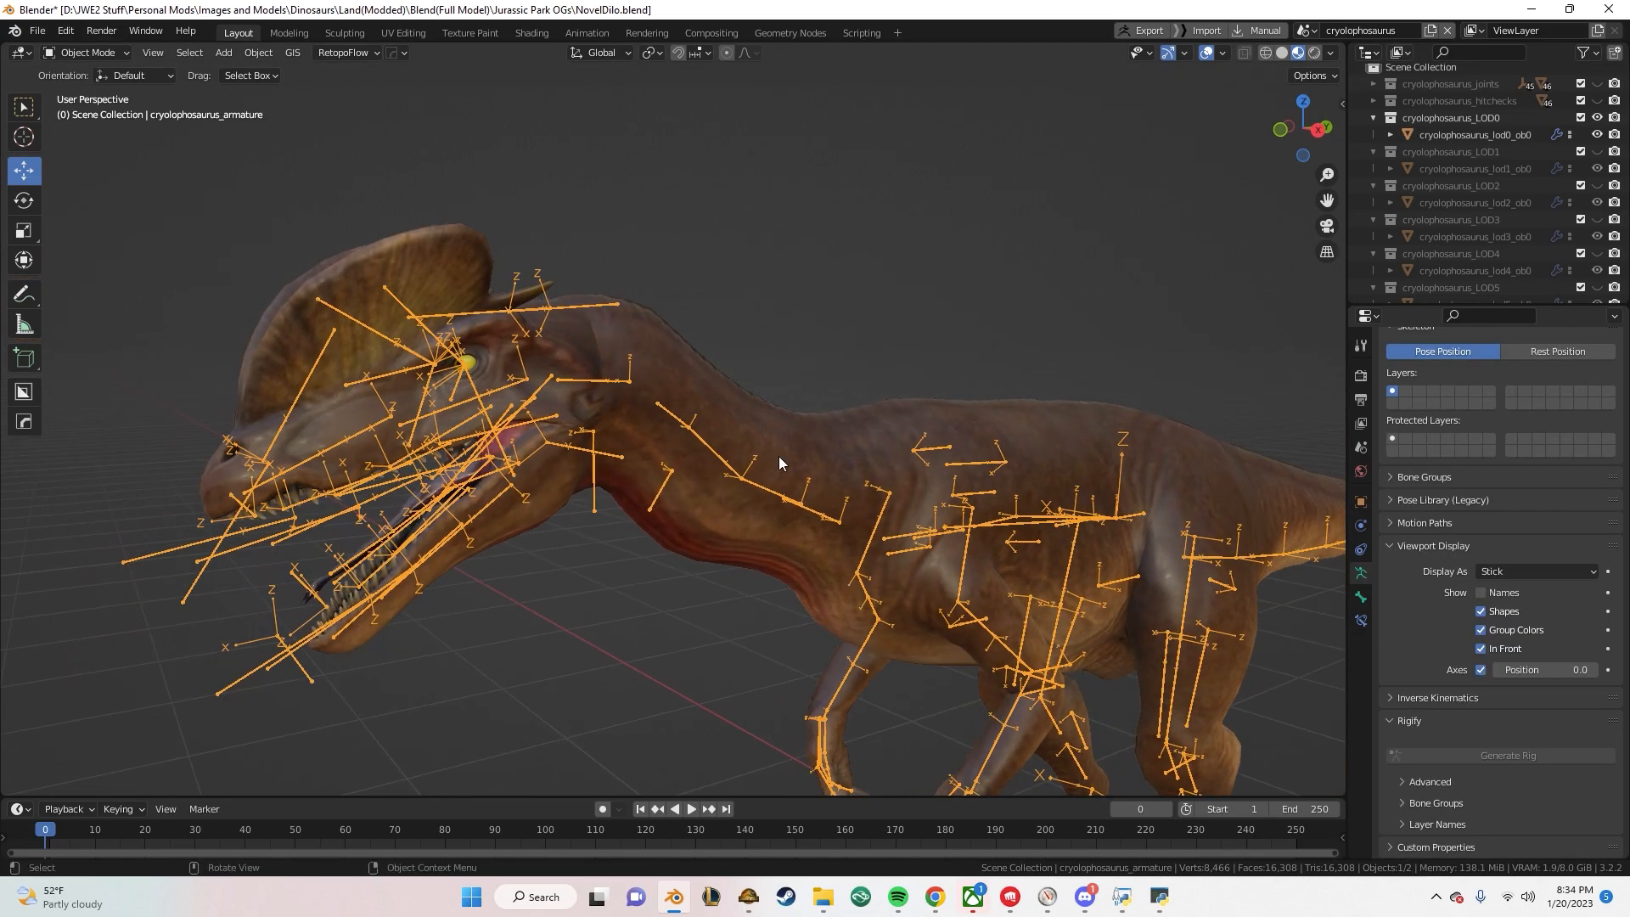
pyautogui.scroll(5, 705, 433)
pyautogui.click(771, 309)
pyautogui.scroll(-5, 853, 430)
pyautogui.scroll(6, 787, 333)
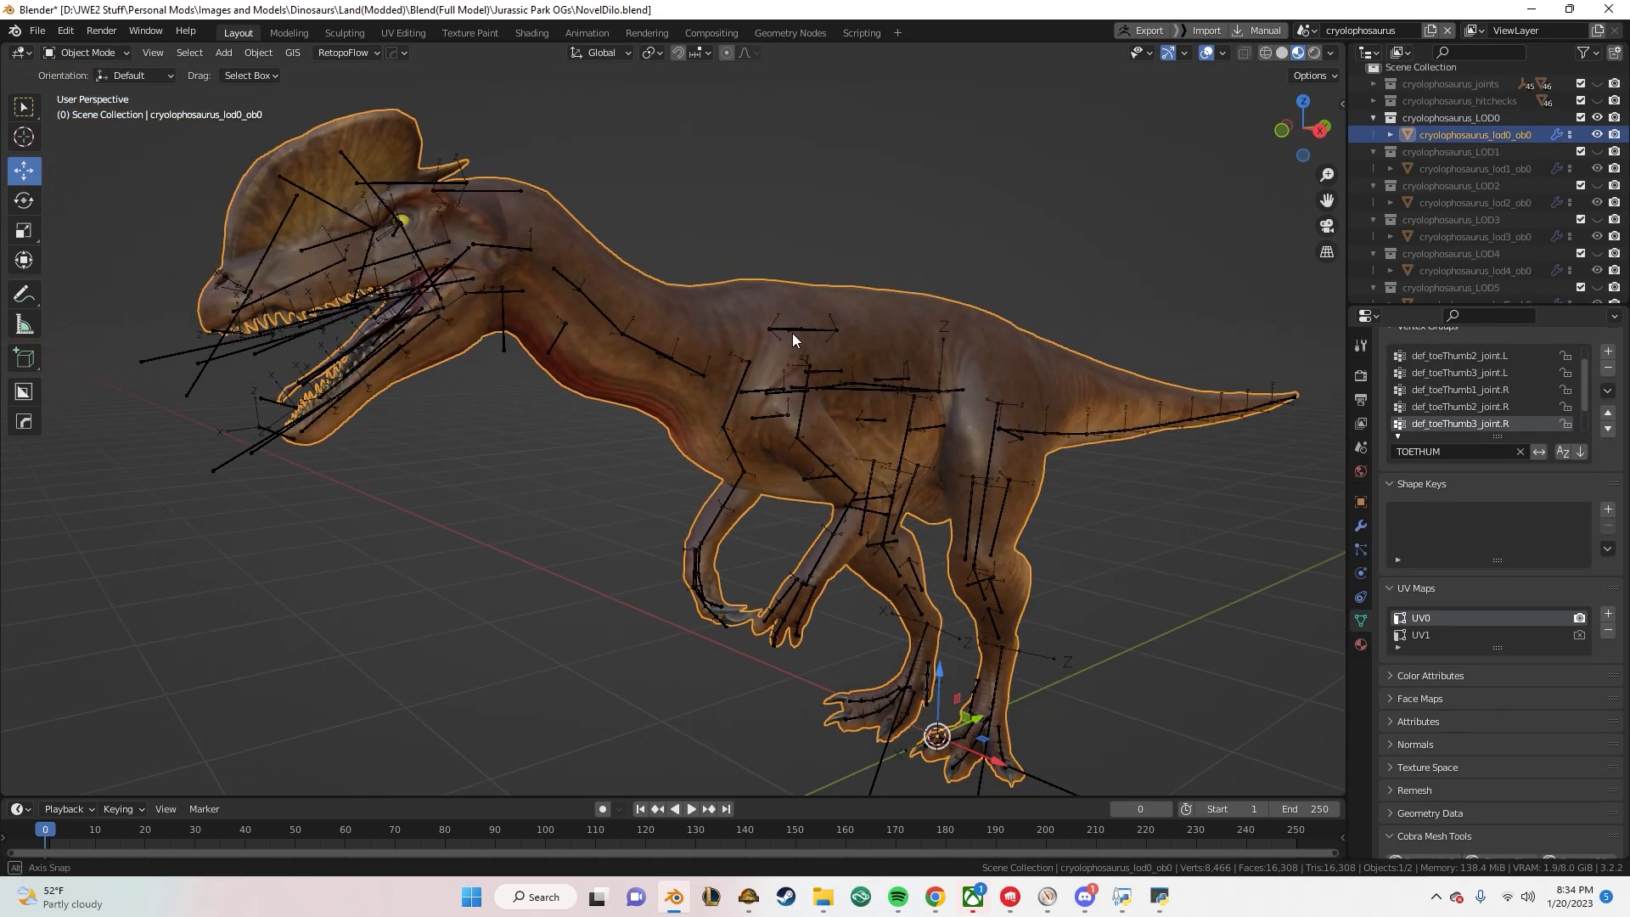
pyautogui.moveTo(750, 380); pyautogui.dragTo(656, 350, button='middle')
pyautogui.keyDown('shift'); pyautogui.moveTo(655, 349); pyautogui.dragTo(764, 370, button='middle'); pyautogui.keyUp('shift')
# Put the cryolophosaurus armature in Pose Mode and inspect its added neck bones, including Neck_Node2.
pyautogui.click(467, 273)
pyautogui.press('Tab')
pyautogui.click(581, 279)
pyautogui.moveTo(1019, 357); pyautogui.dragTo(897, 419, button='middle')
pyautogui.click(664, 419)
pyautogui.click(613, 400)
pyautogui.moveTo(613, 400); pyautogui.dragTo(593, 334, button='middle')
pyautogui.scroll(-6, 638, 334)
pyautogui.moveTo(1015, 277); pyautogui.dragTo(921, 256, button='middle')
pyautogui.scroll(5, 662, 369)
pyautogui.keyDown('shift'); pyautogui.moveTo(552, 229); pyautogui.dragTo(712, 476, button='middle'); pyautogui.keyUp('shift')
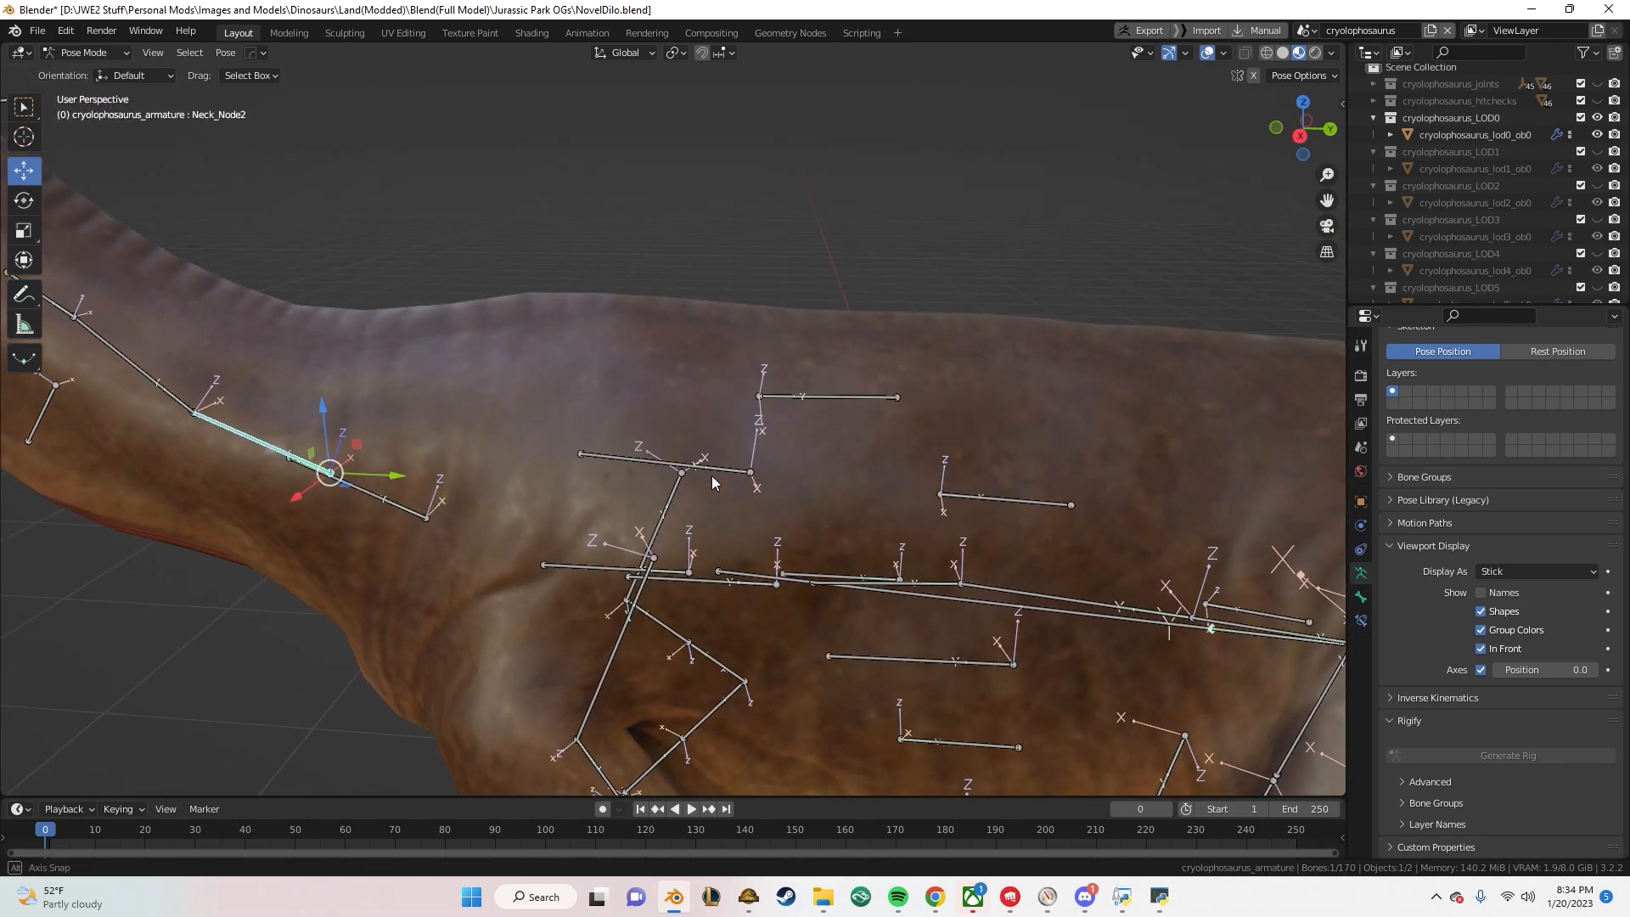
# Select individual bones from the chest along the neck up to def_c_head_joint to examine the node chain.
pyautogui.click(667, 578)
pyautogui.click(614, 564)
pyautogui.moveTo(614, 564); pyautogui.dragTo(490, 371, button='middle')
pyautogui.click(490, 369)
pyautogui.click(399, 291)
pyautogui.click(283, 225)
pyautogui.click(508, 375)
pyautogui.click(560, 413)
pyautogui.moveTo(557, 418)
pyautogui.keyDown('shift'); pyautogui.mouseDown(button='middle')
pyautogui.moveTo(677, 506)
pyautogui.moveTo(569, 399)
pyautogui.moveTo(445, 357)
pyautogui.moveTo(614, 361)
pyautogui.moveTo(565, 393)
pyautogui.mouseUp(button='middle'); pyautogui.keyUp('shift')
pyautogui.click(558, 392)
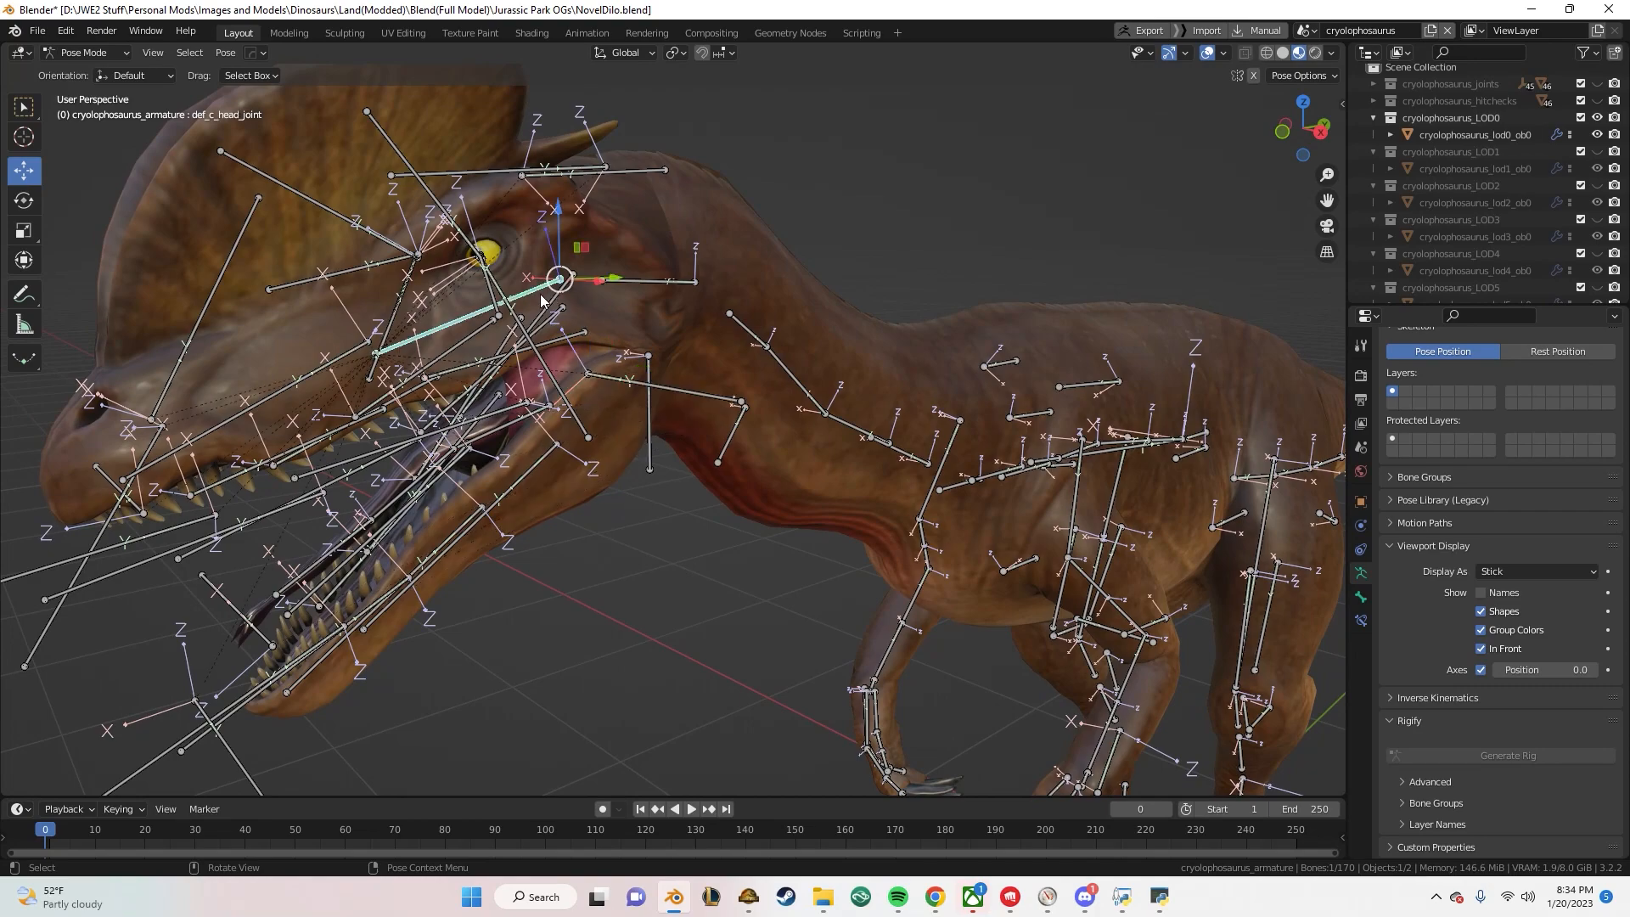
# Filter the scene's object list by "jaw" to find the jaw bones.
pyautogui.write('jaw_r')
pyautogui.press('BackSpace')
pyautogui.press('BackSpace')
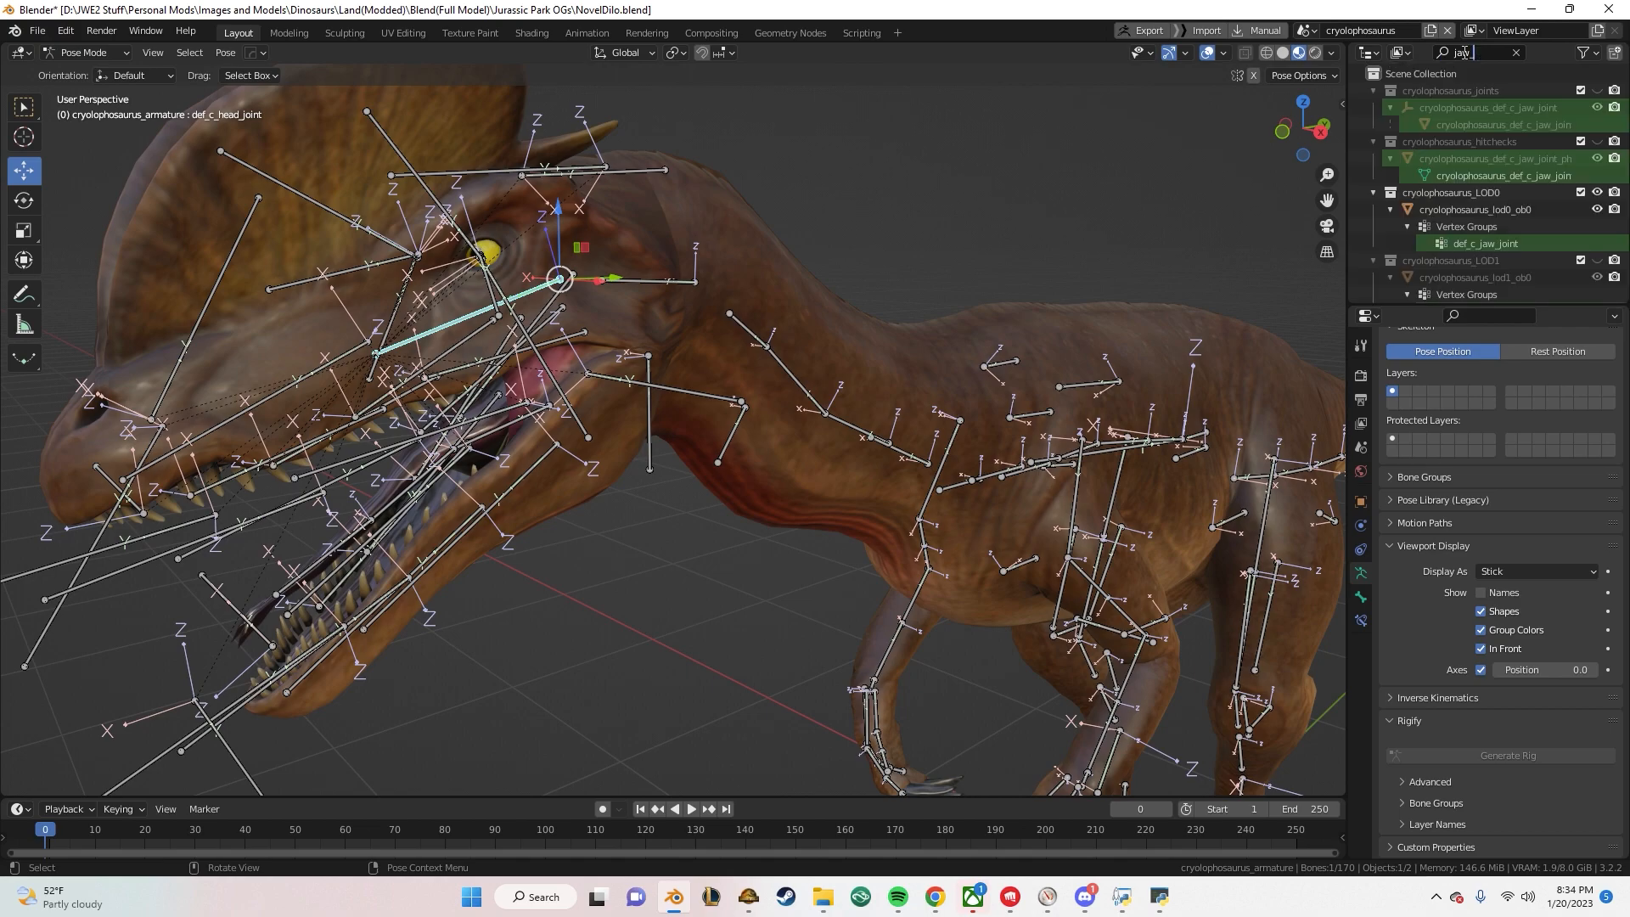
# Clear the scene object list's "jaw" filter and view the cryolophosaurus body rig from the side.
pyautogui.press('BackSpace')
pyautogui.press('BackSpace')
pyautogui.press('BackSpace')
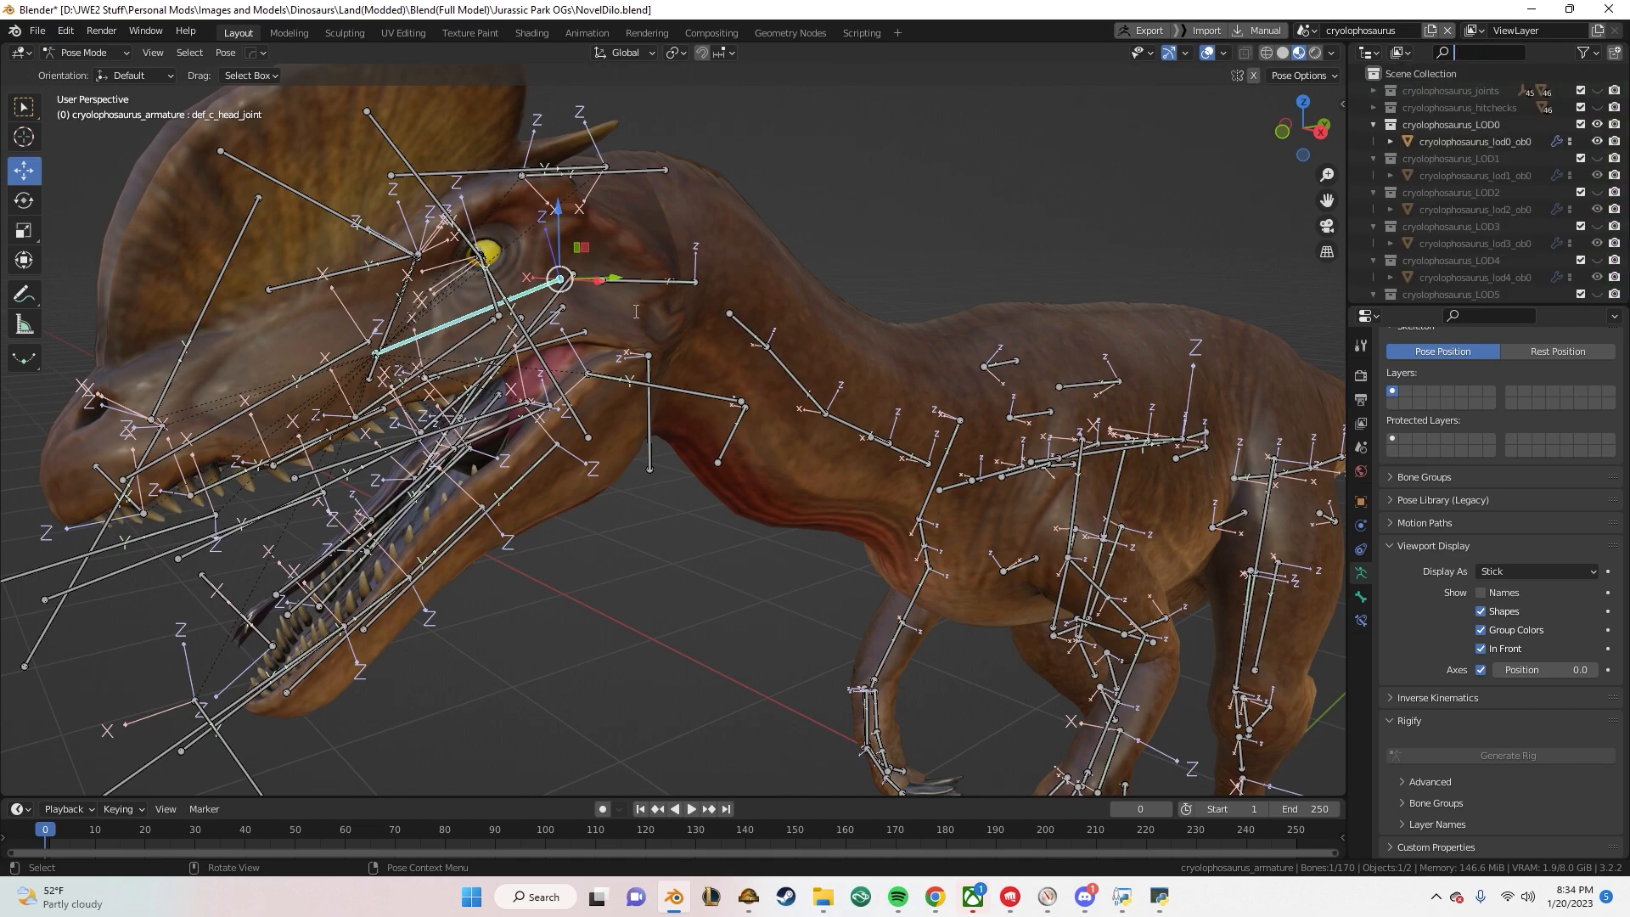
pyautogui.moveTo(626, 378); pyautogui.dragTo(132, 64, button='middle')
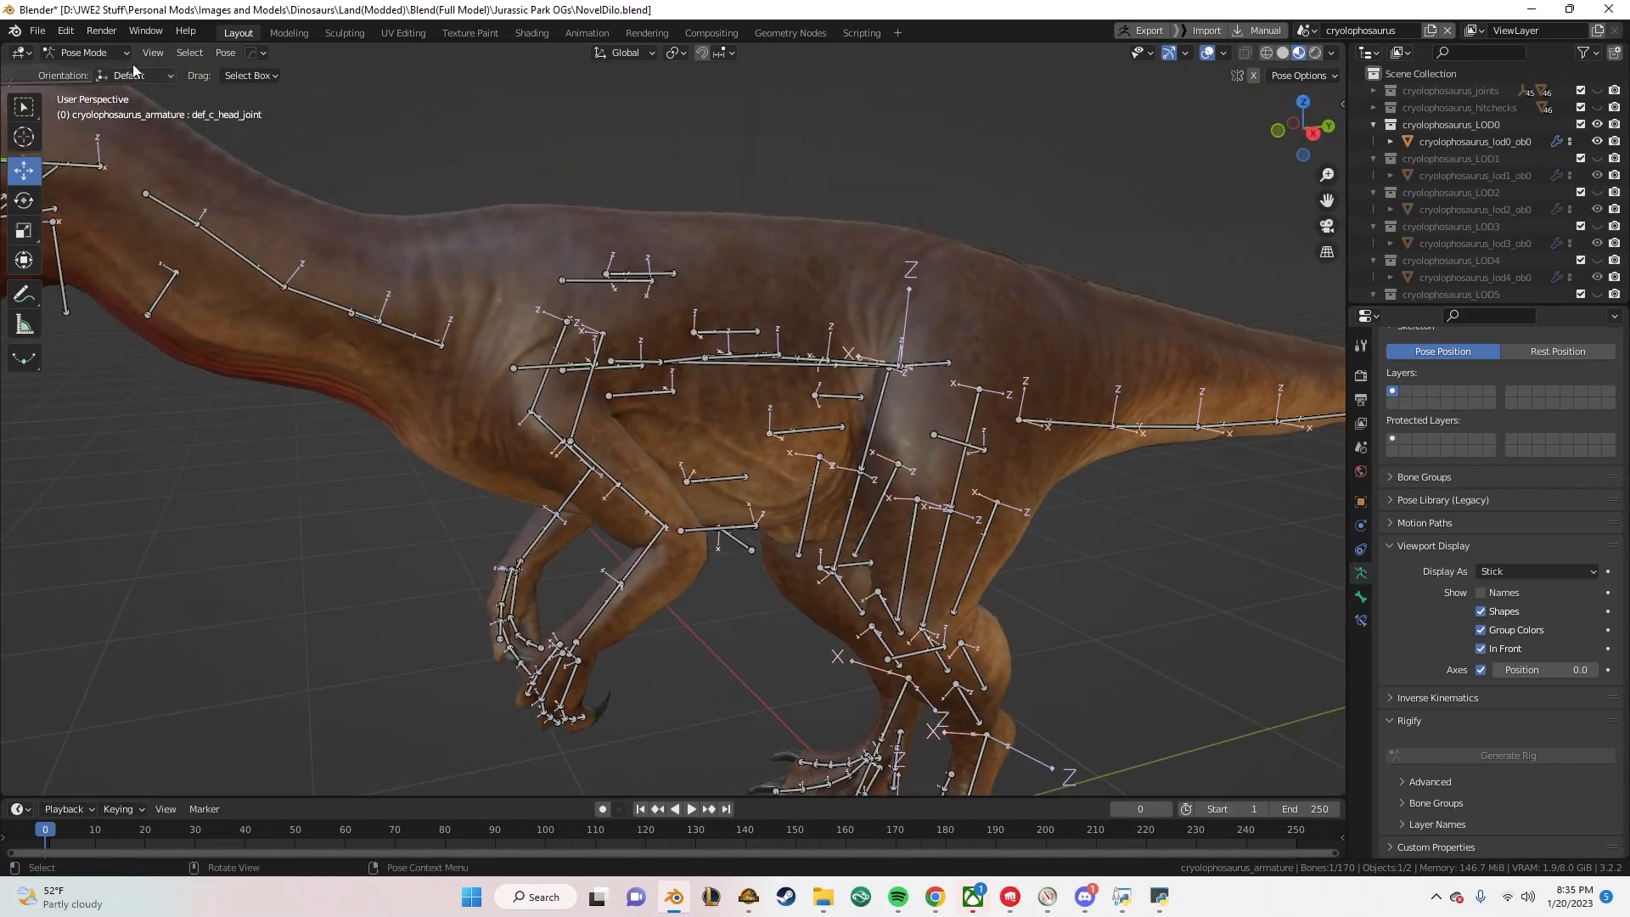
# Open the recent file TLWBary.blend.
pyautogui.click(43, 32)
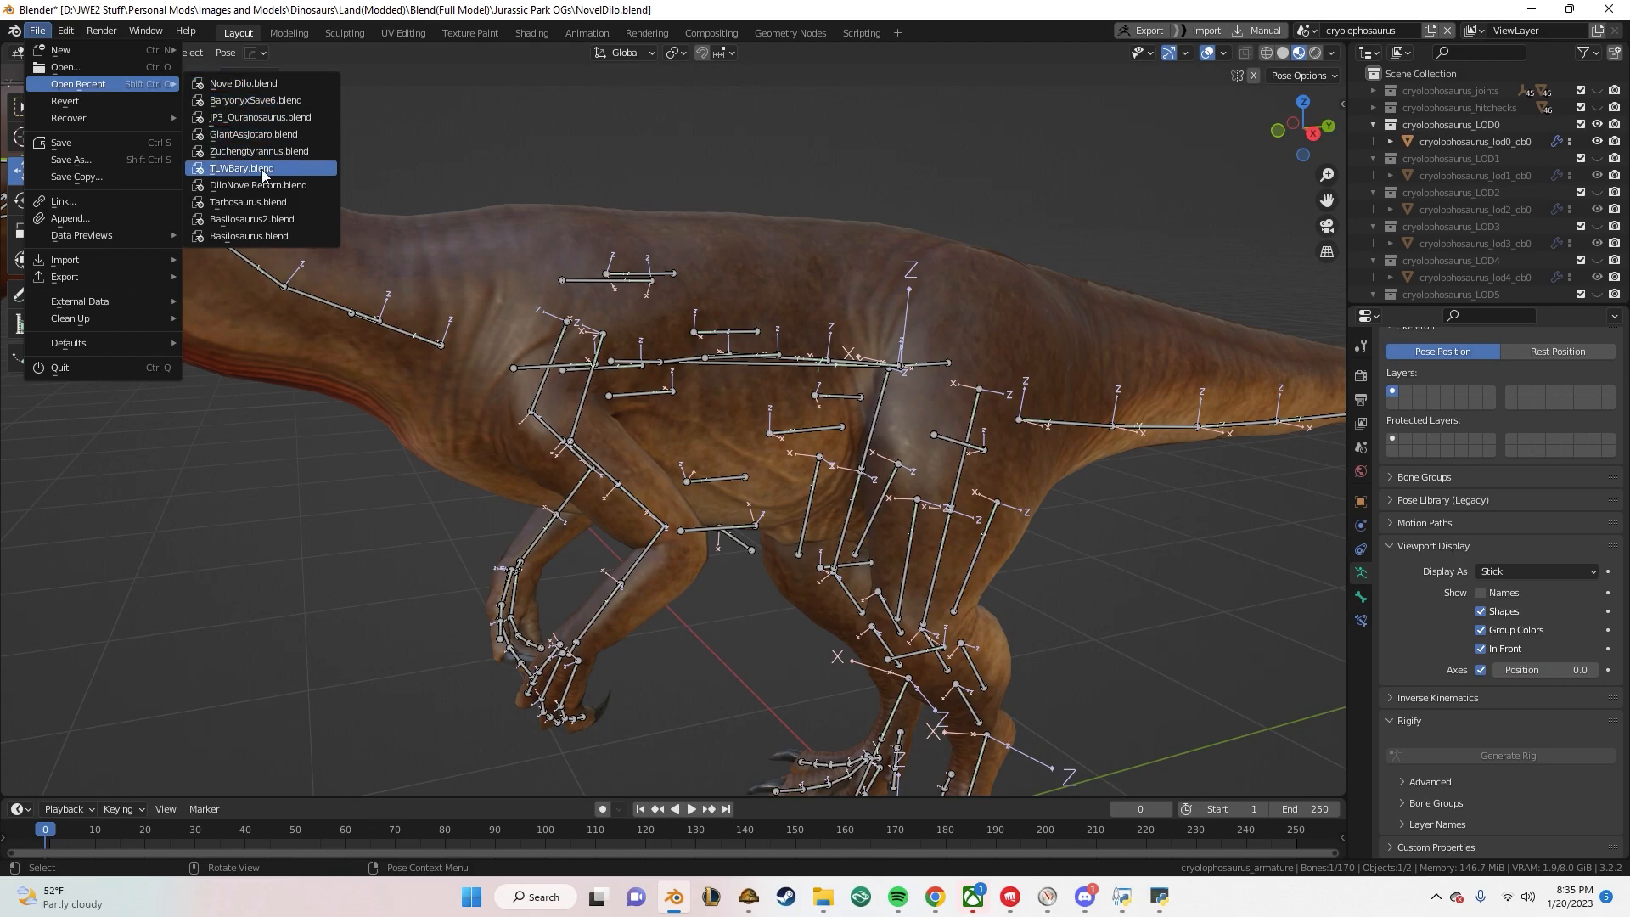
pyautogui.click(247, 168)
pyautogui.click(836, 482)
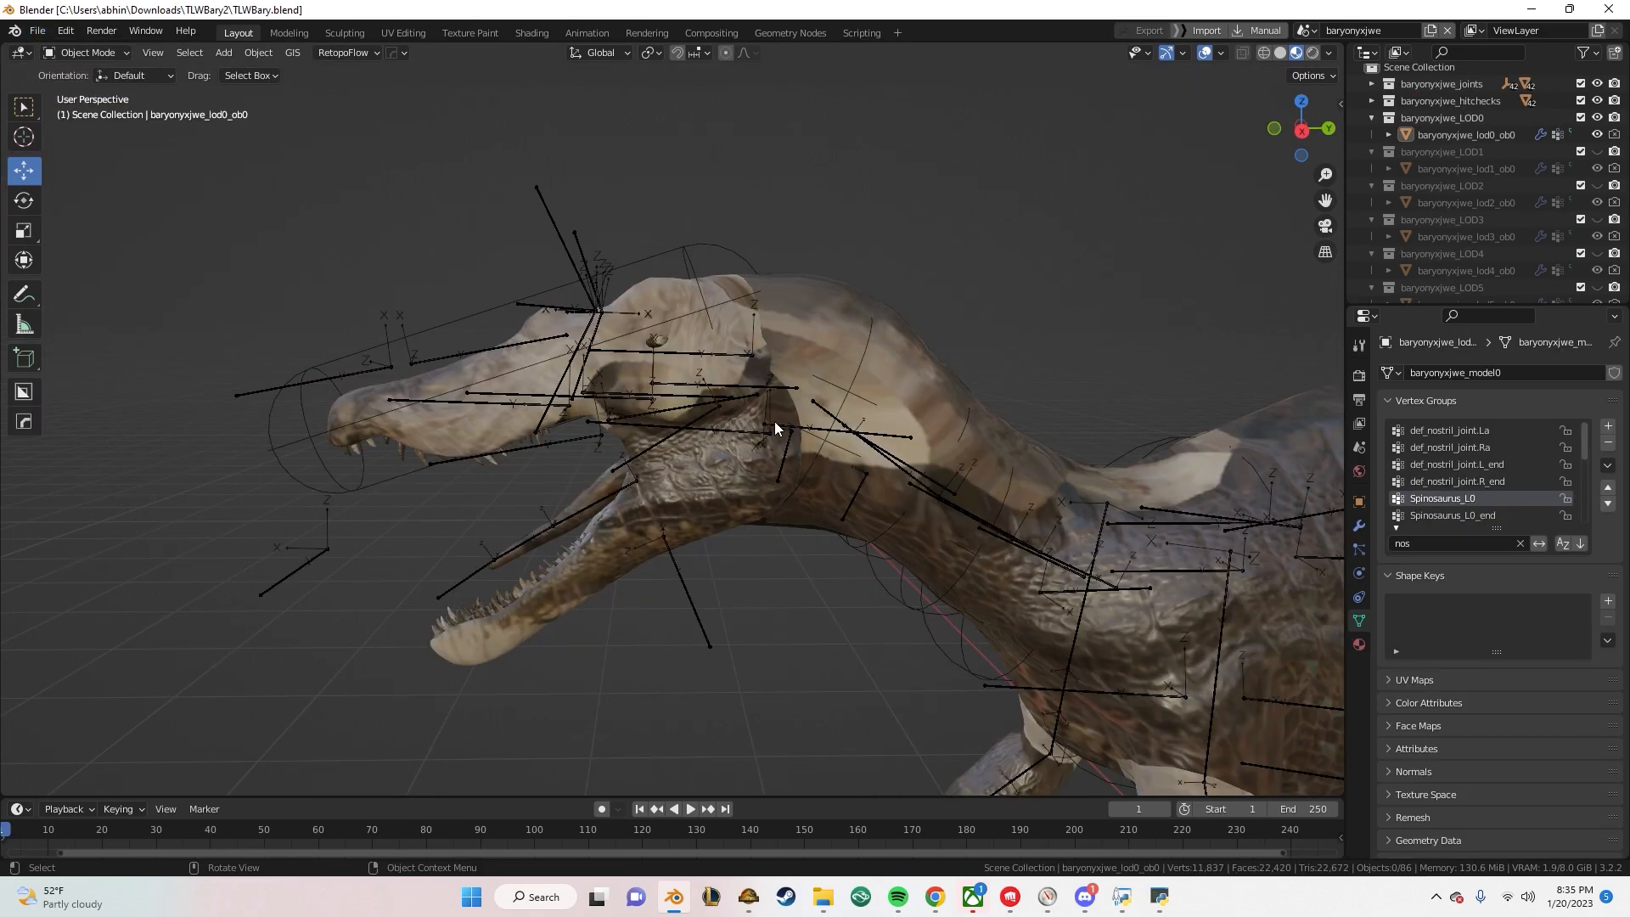
# Put the baryonyx armature in Pose Mode and examine its added neck bones, including Neck4Node.
pyautogui.moveTo(774, 422); pyautogui.dragTo(1099, 431, button='middle')
pyautogui.scroll(3, 1099, 431)
pyautogui.keyDown('shift'); pyautogui.moveTo(921, 353); pyautogui.dragTo(628, 365, button='middle'); pyautogui.keyUp('shift')
pyautogui.click(632, 401)
pyautogui.press('Tab')
pyautogui.click(898, 407)
pyautogui.click(748, 494)
pyautogui.moveTo(749, 494); pyautogui.dragTo(697, 429, button='middle')
pyautogui.keyDown('shift'); pyautogui.moveTo(1012, 457); pyautogui.dragTo(819, 420, button='middle'); pyautogui.keyUp('shift')
pyautogui.scroll(-4, 683, 303)
pyautogui.scroll(3, 604, 338)
pyautogui.moveTo(604, 339); pyautogui.dragTo(423, 310, button='middle')
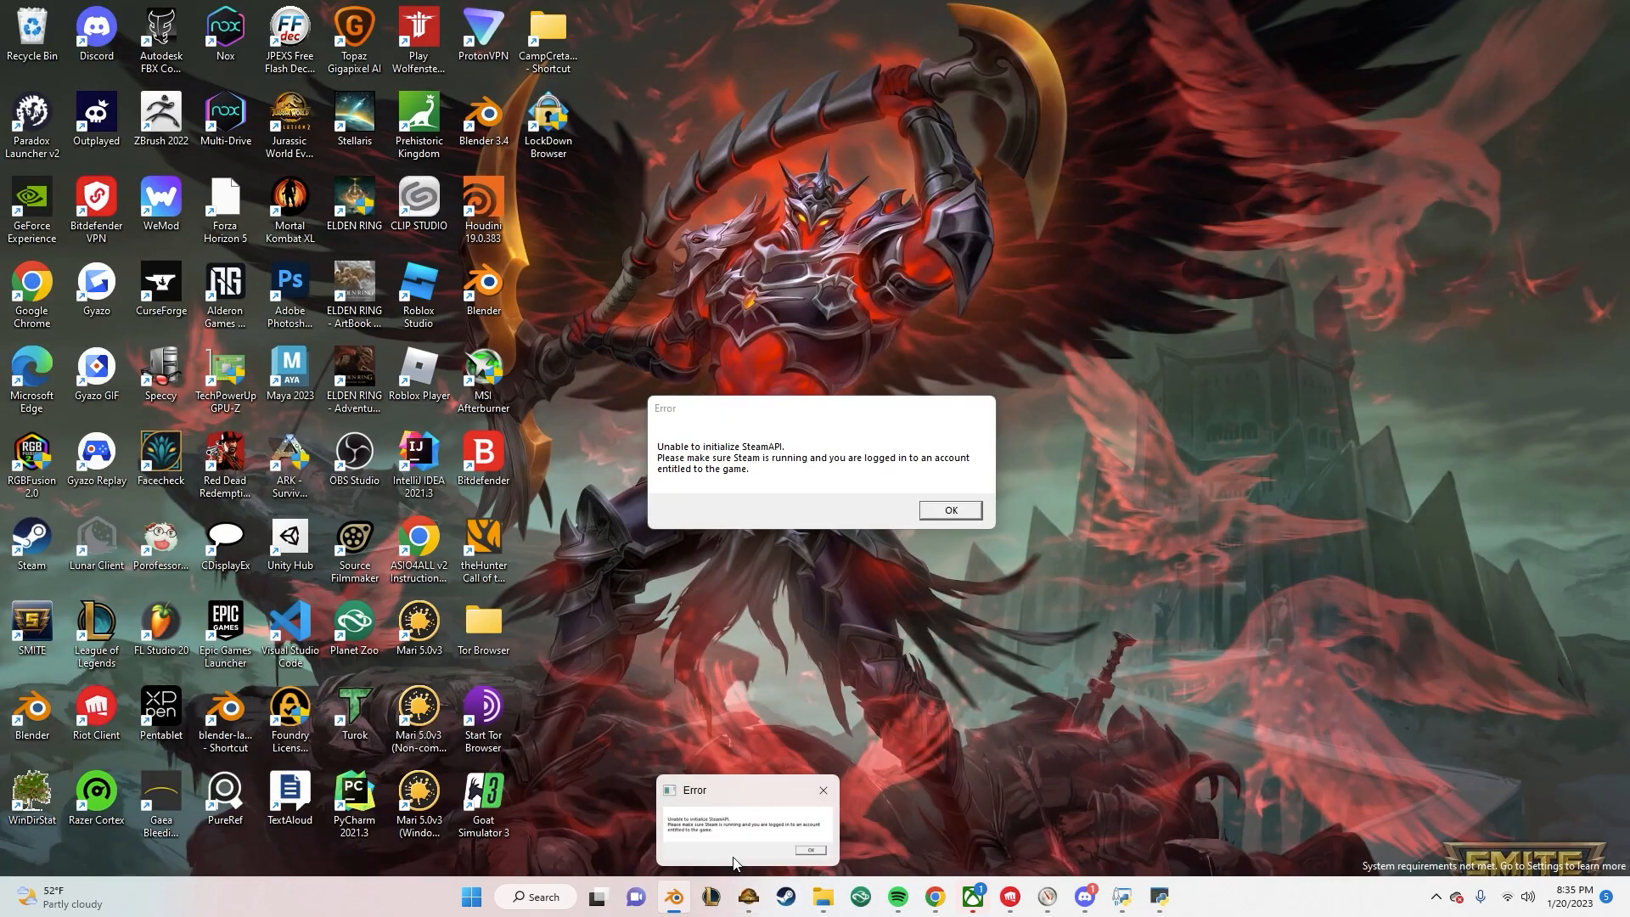
# Dismiss the SteamAPI error and launch Steam.
pyautogui.click(734, 862)
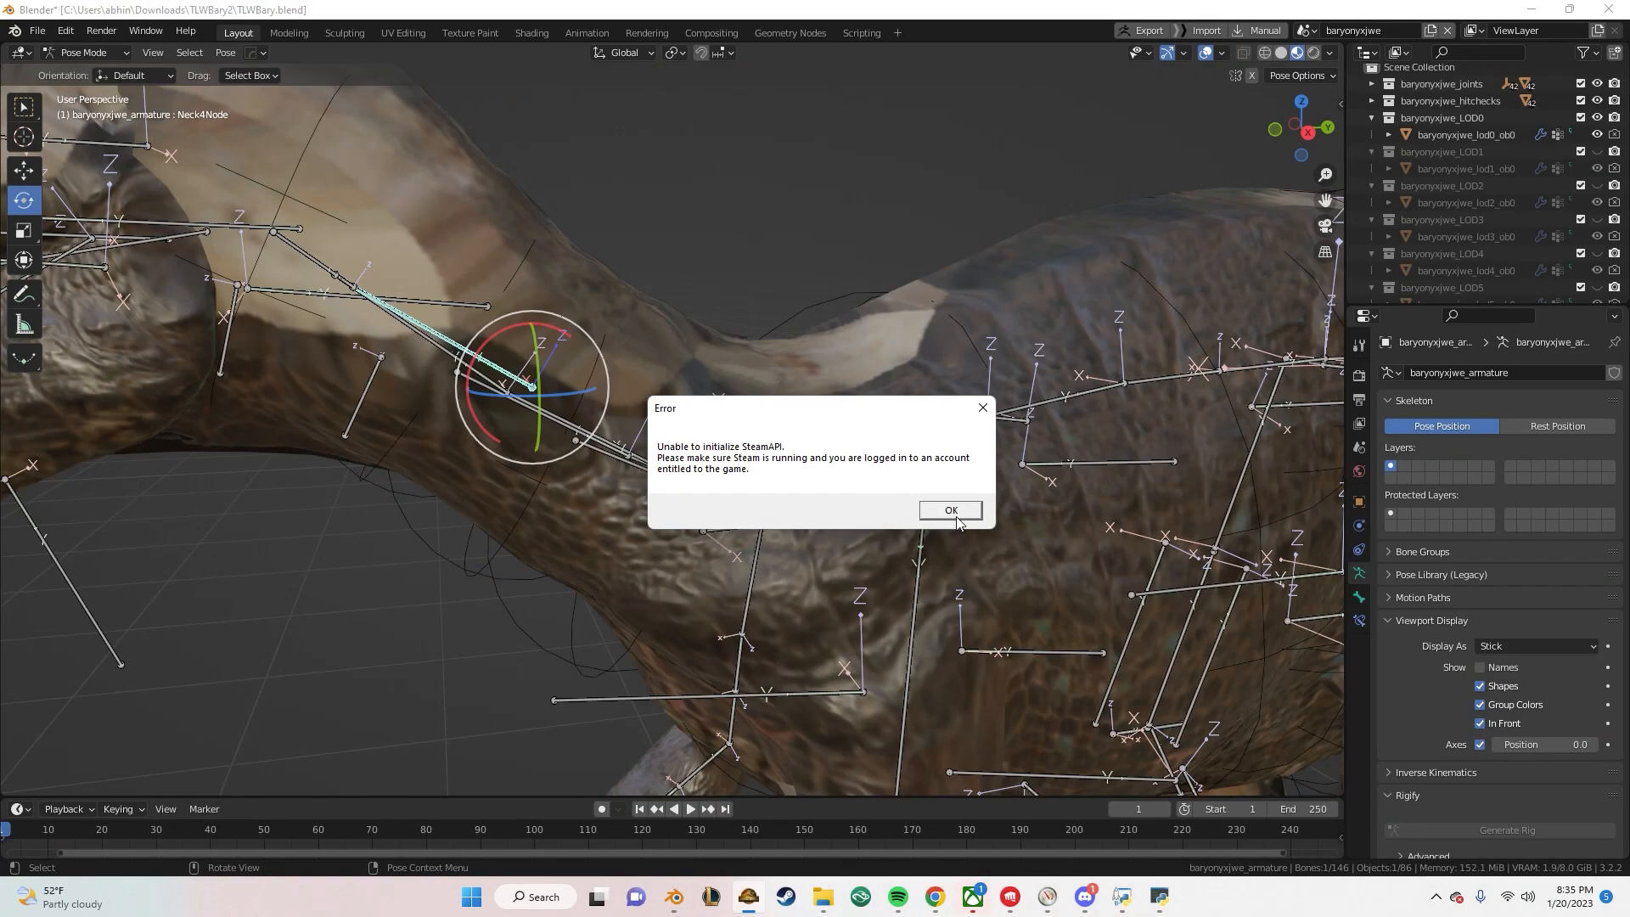
pyautogui.click(952, 512)
pyautogui.click(524, 898)
pyautogui.write('steam')
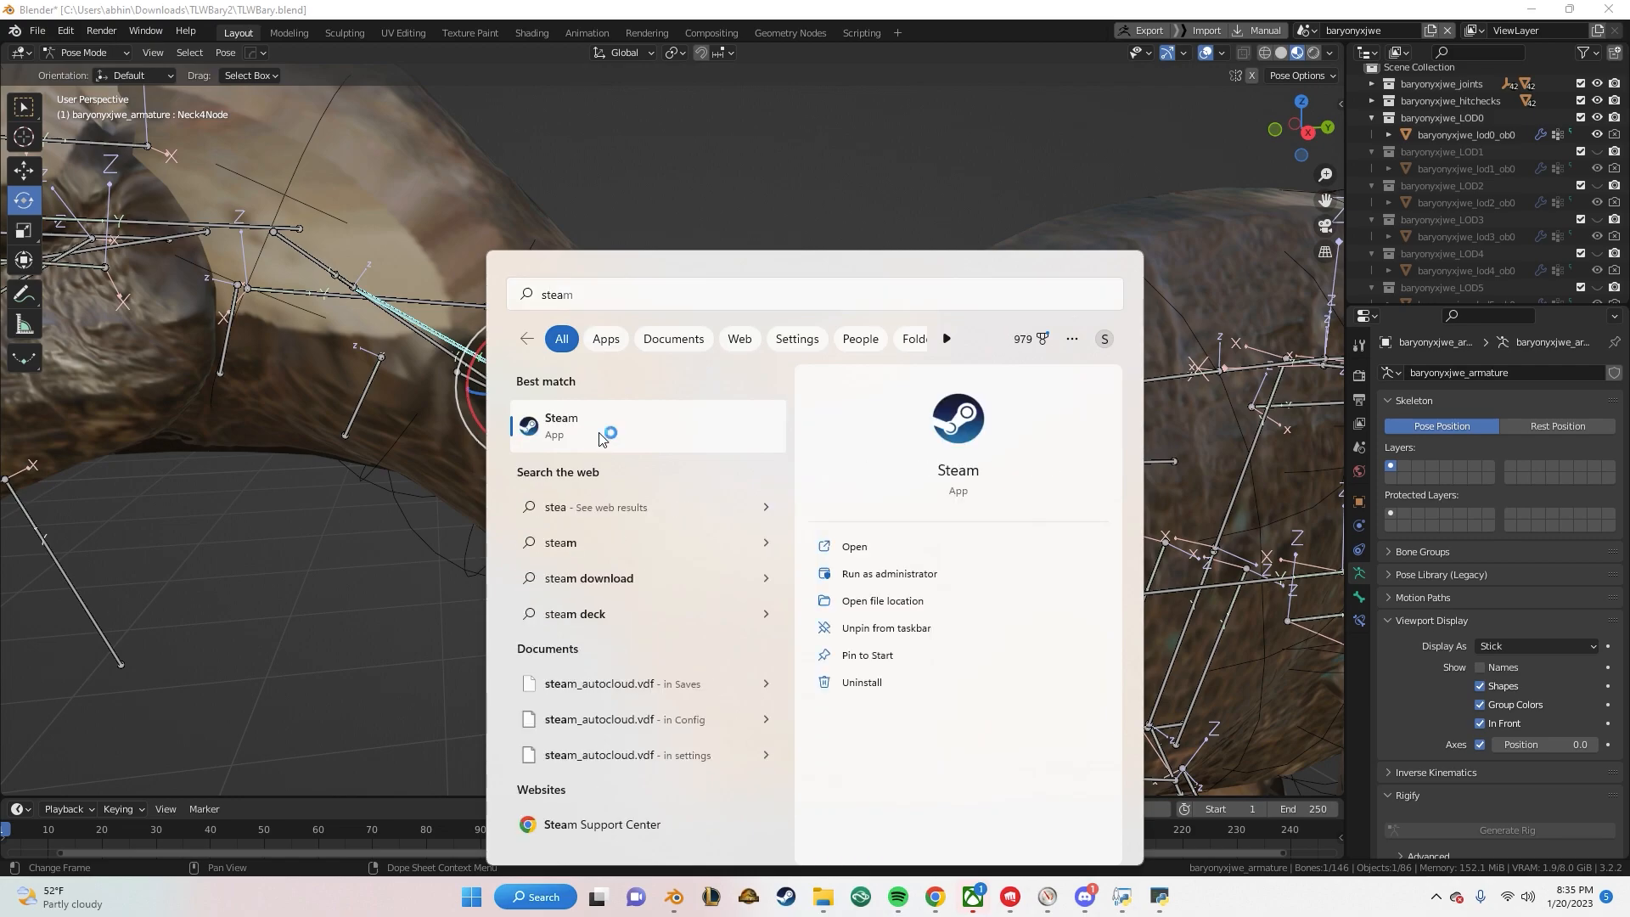
pyautogui.click(587, 441)
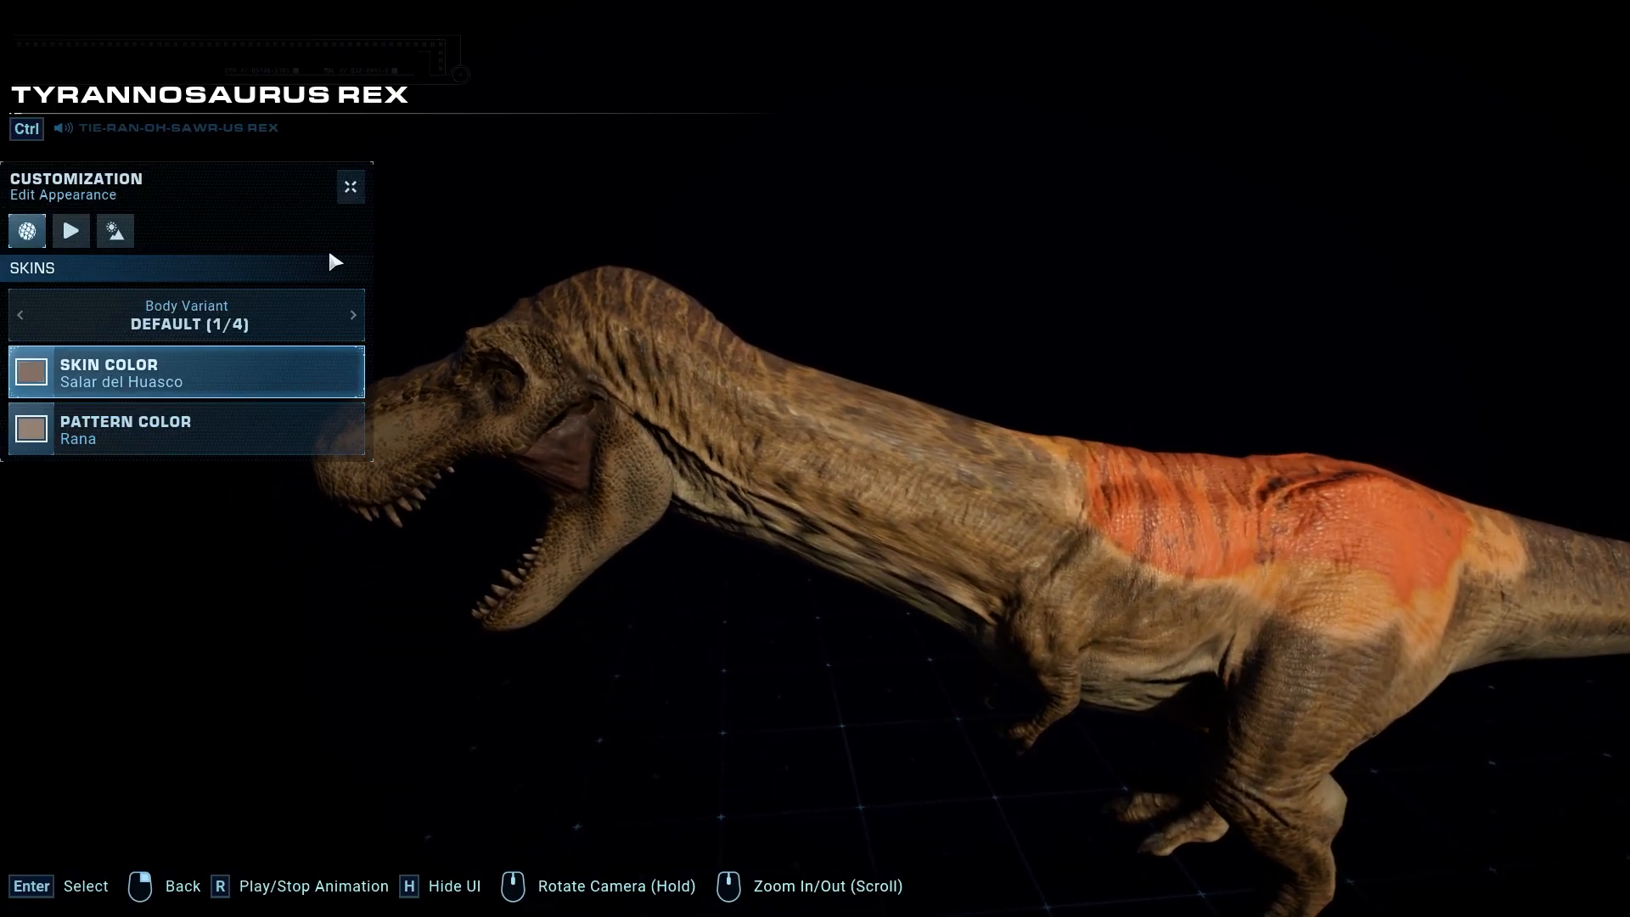
# Switch to Jurassic World Evolution 2 and examine the modded T. rex's head, jaw and neck from several angles in the species viewer.
pyautogui.moveTo(630, 421); pyautogui.dragTo(738, 422, button='middle')
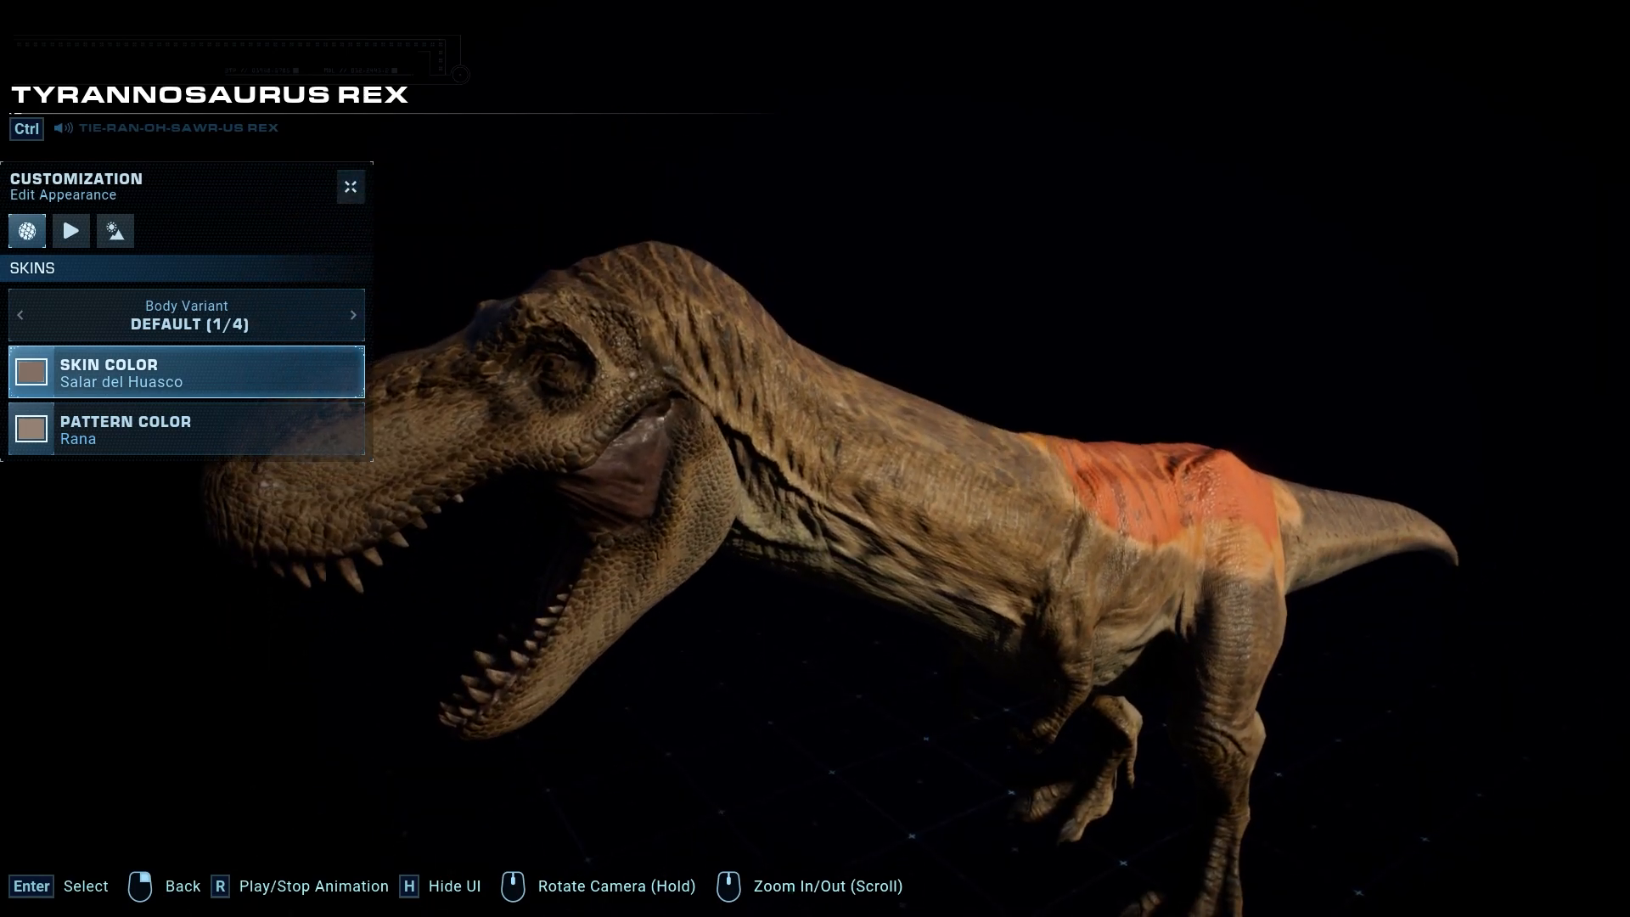
pyautogui.moveTo(629, 419); pyautogui.dragTo(681, 515, button='middle')
pyautogui.scroll(3, 645, 508)
pyautogui.scroll(3, 681, 544)
pyautogui.scroll(-5, 517, 492)
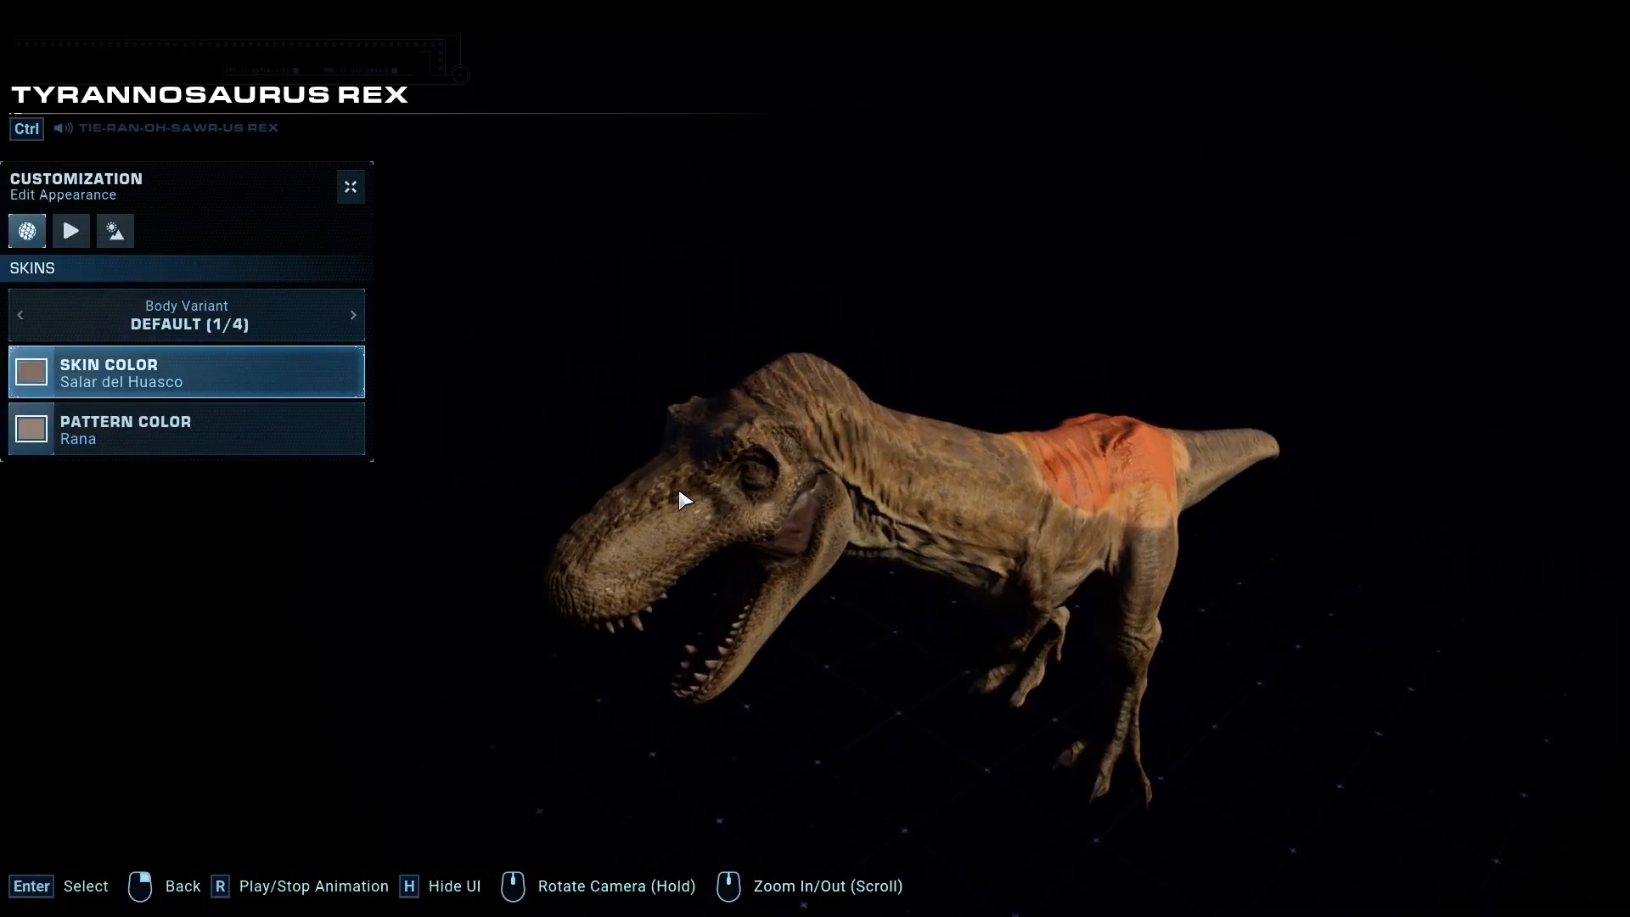
pyautogui.scroll(3, 680, 499)
pyautogui.scroll(2, 680, 515)
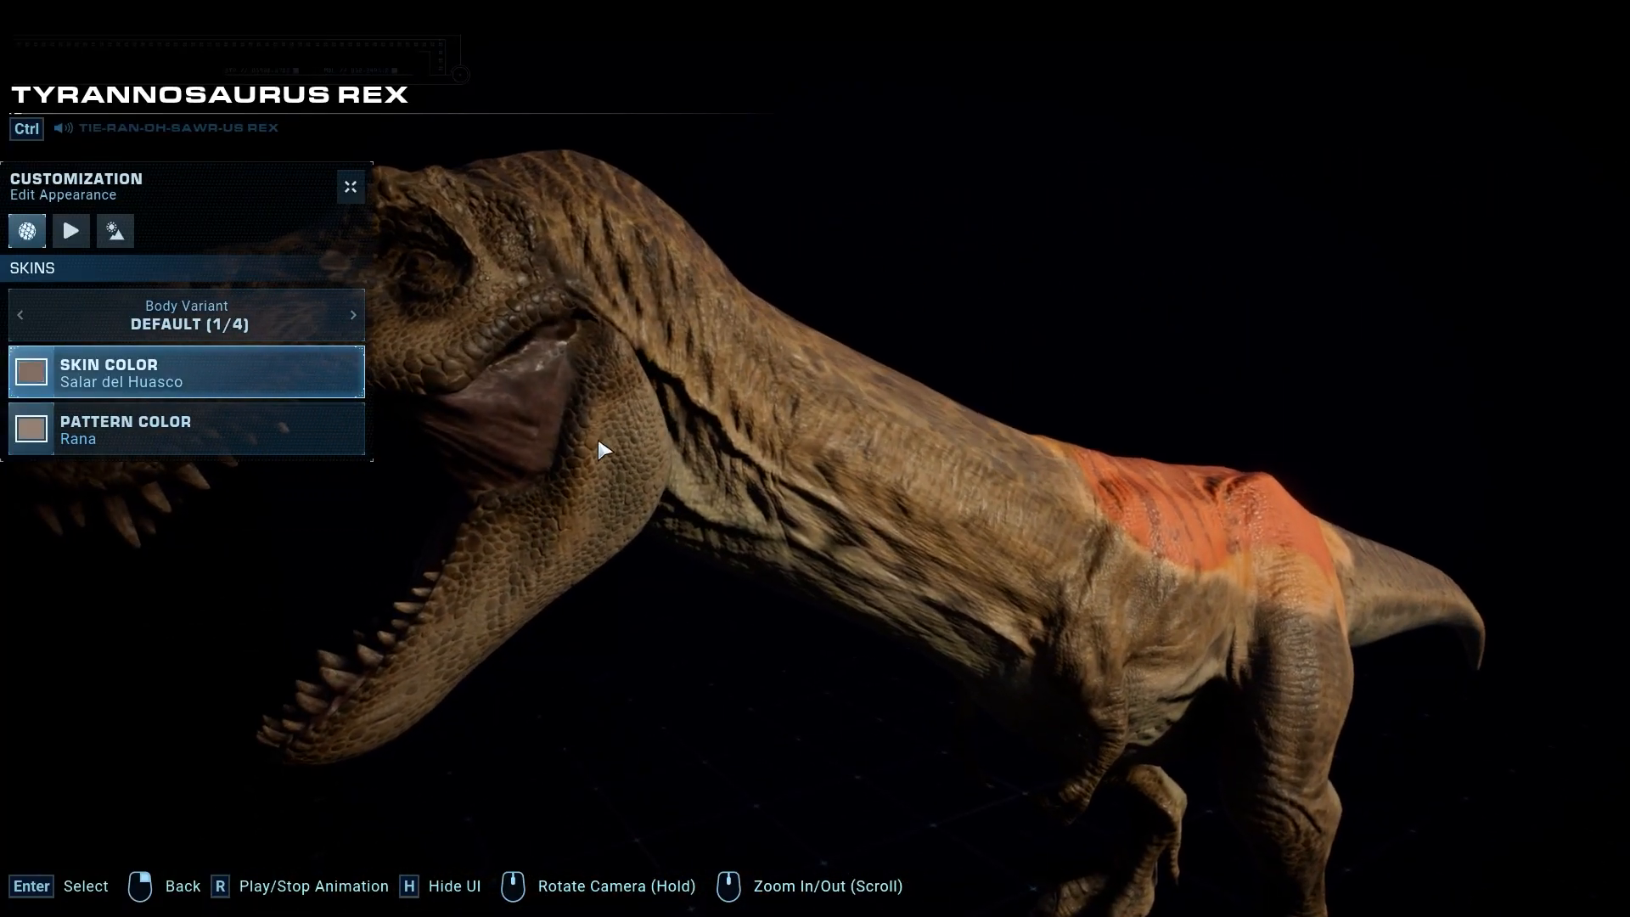
# Preview several standing, moving and resting animations on the T. rex to check its neck and jaw.
pyautogui.click(70, 230)
pyautogui.click(317, 414)
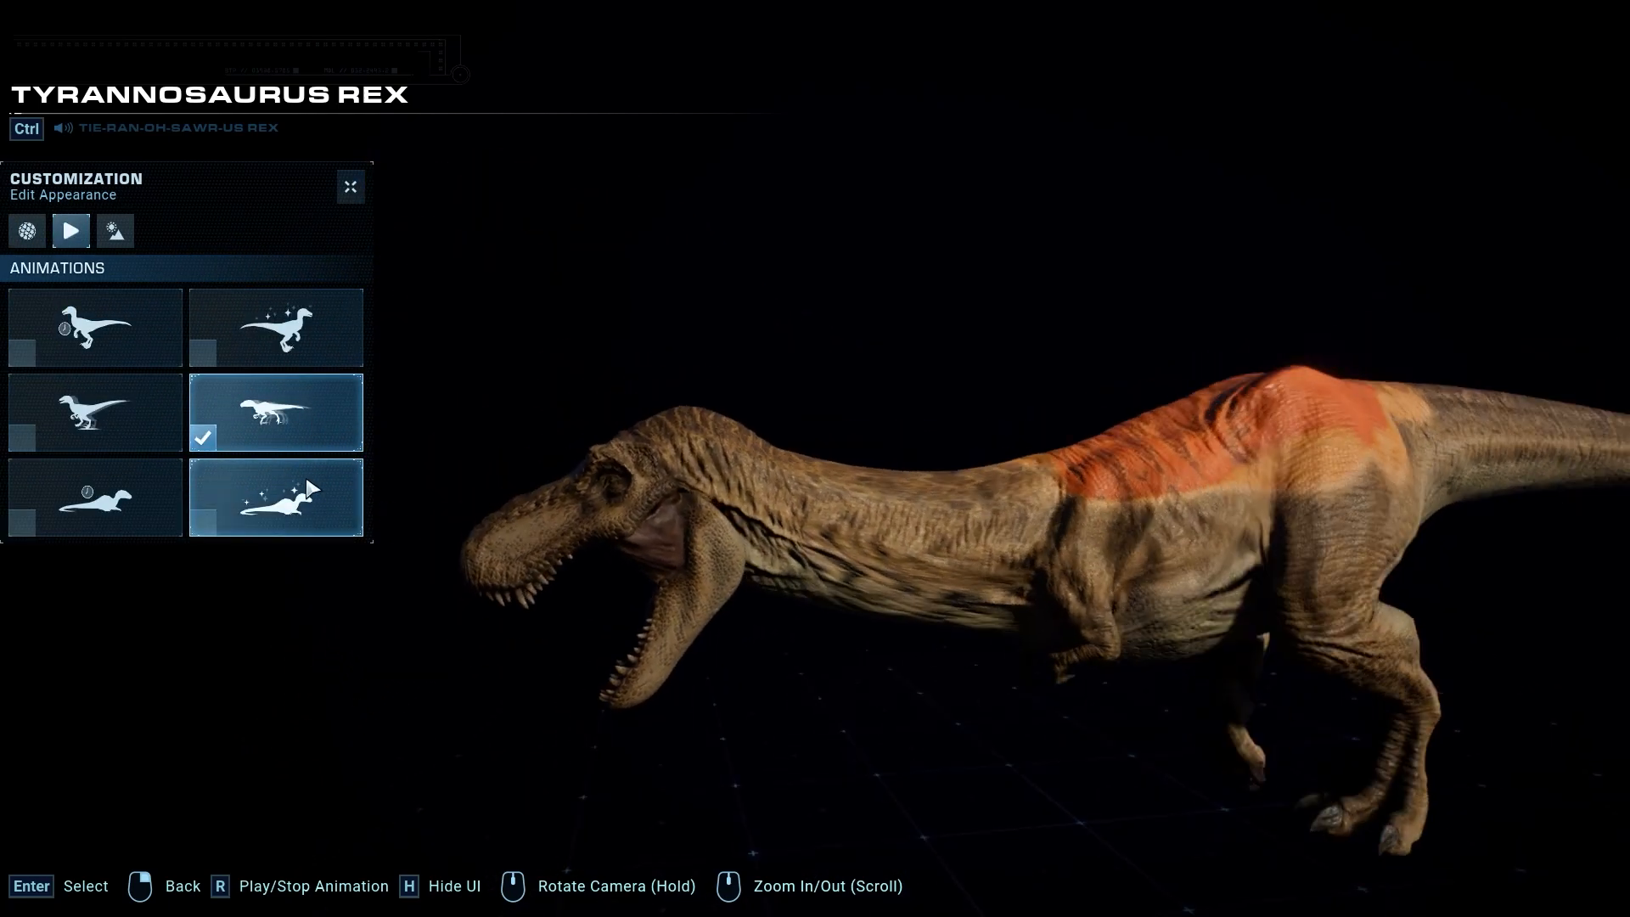
pyautogui.click(89, 495)
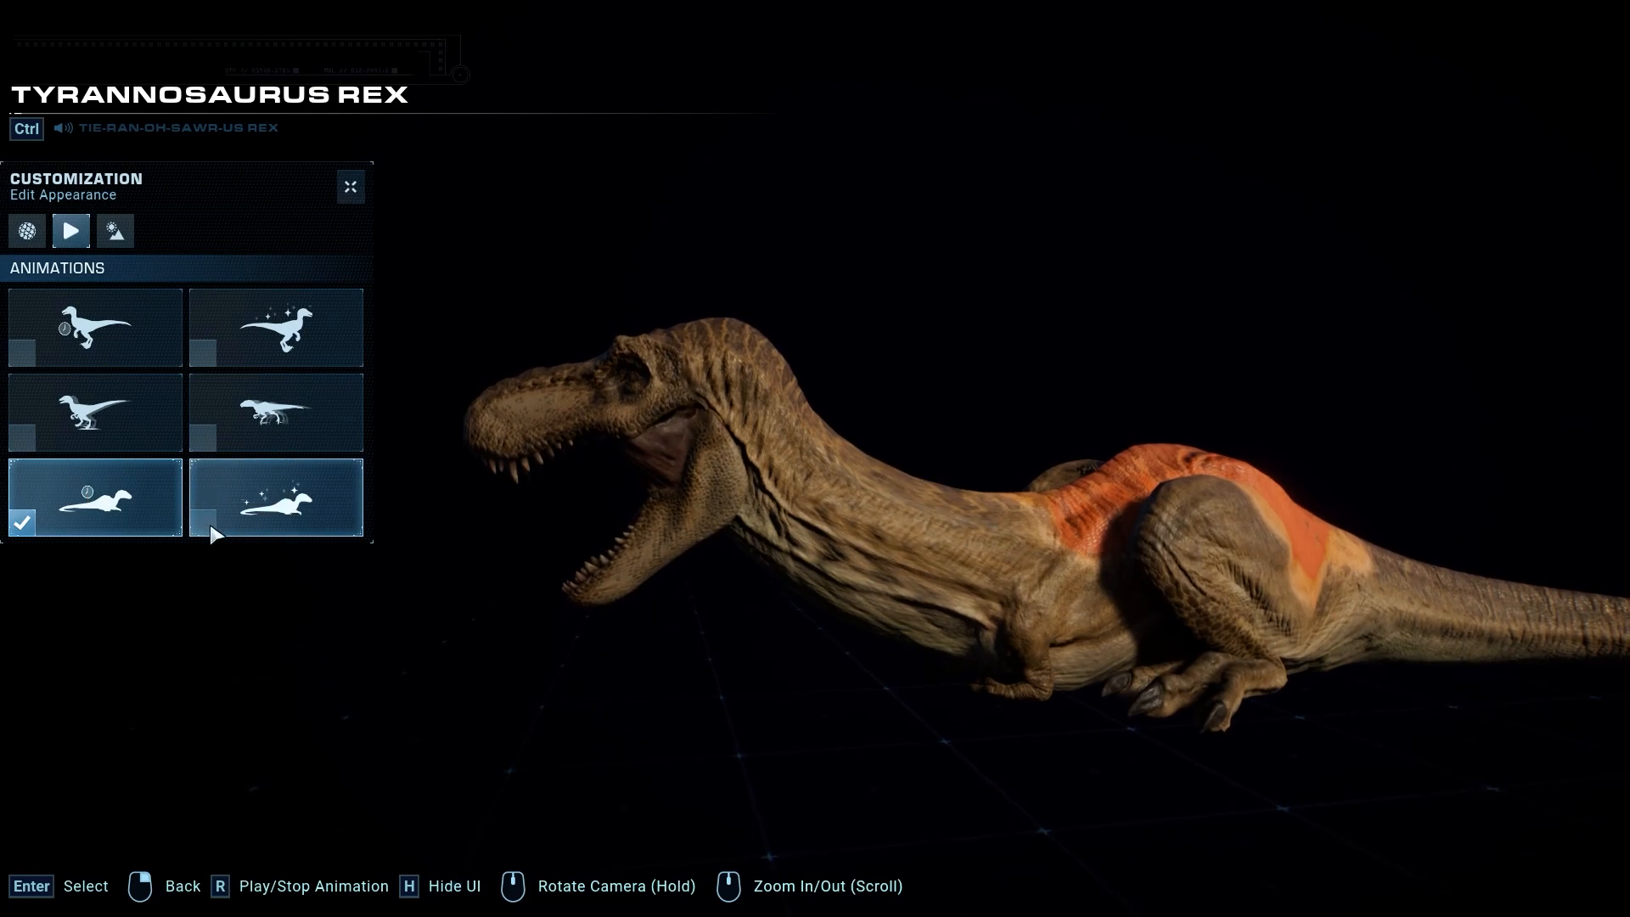
pyautogui.click(93, 411)
# Exit the species viewer to the main menu and load the sandbox save.
pyautogui.press('Escape')
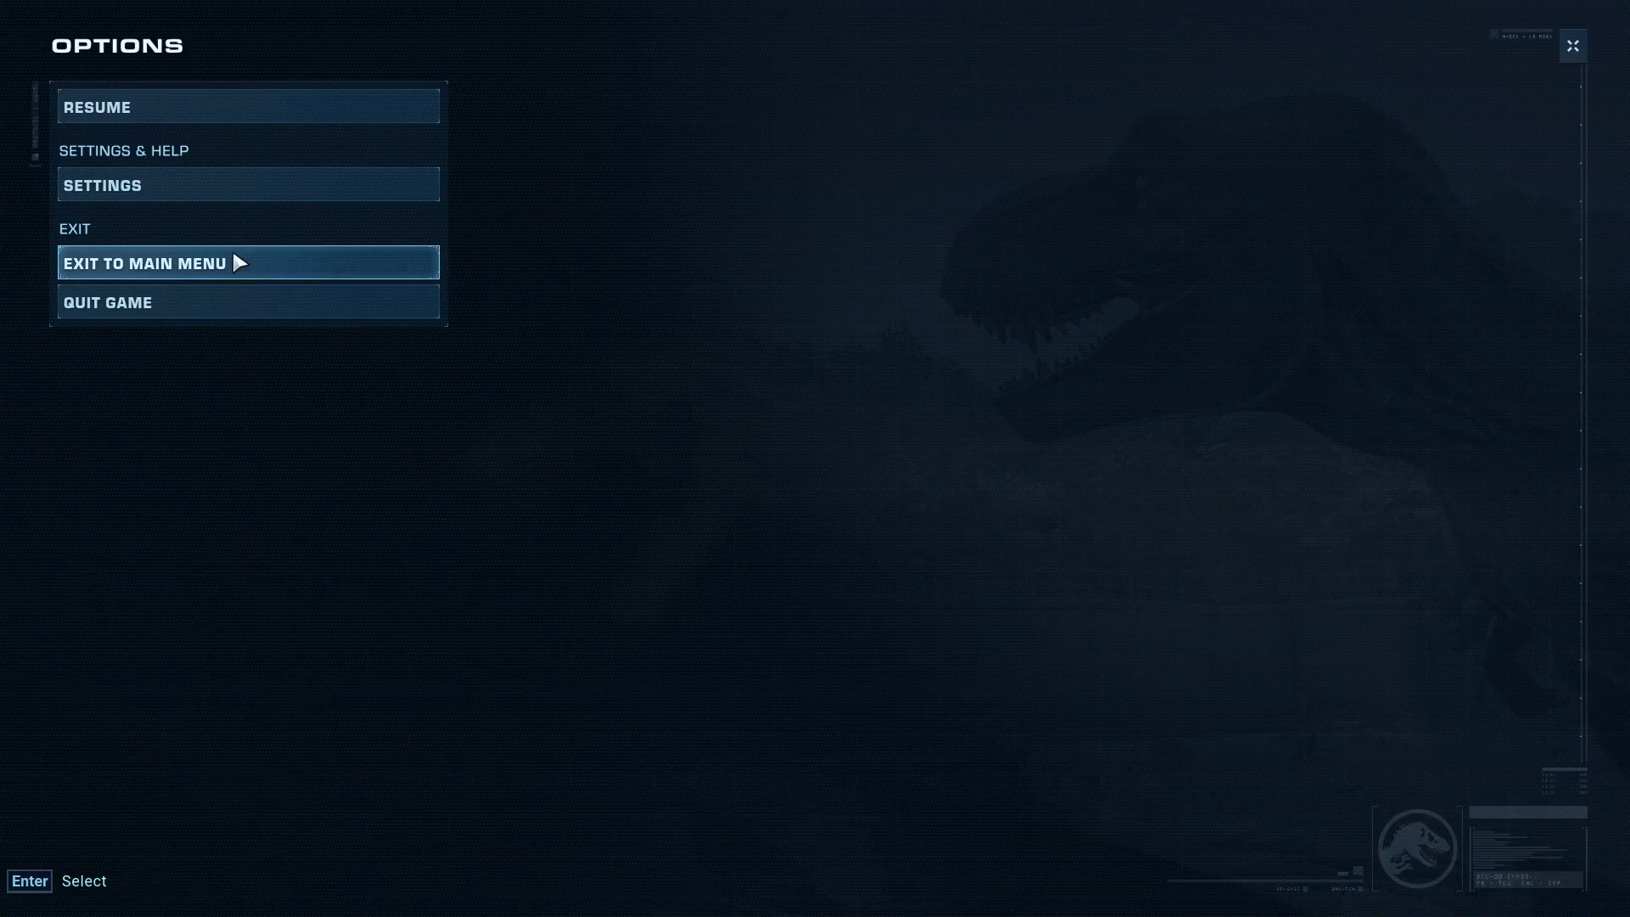
pyautogui.click(343, 270)
pyautogui.click(619, 575)
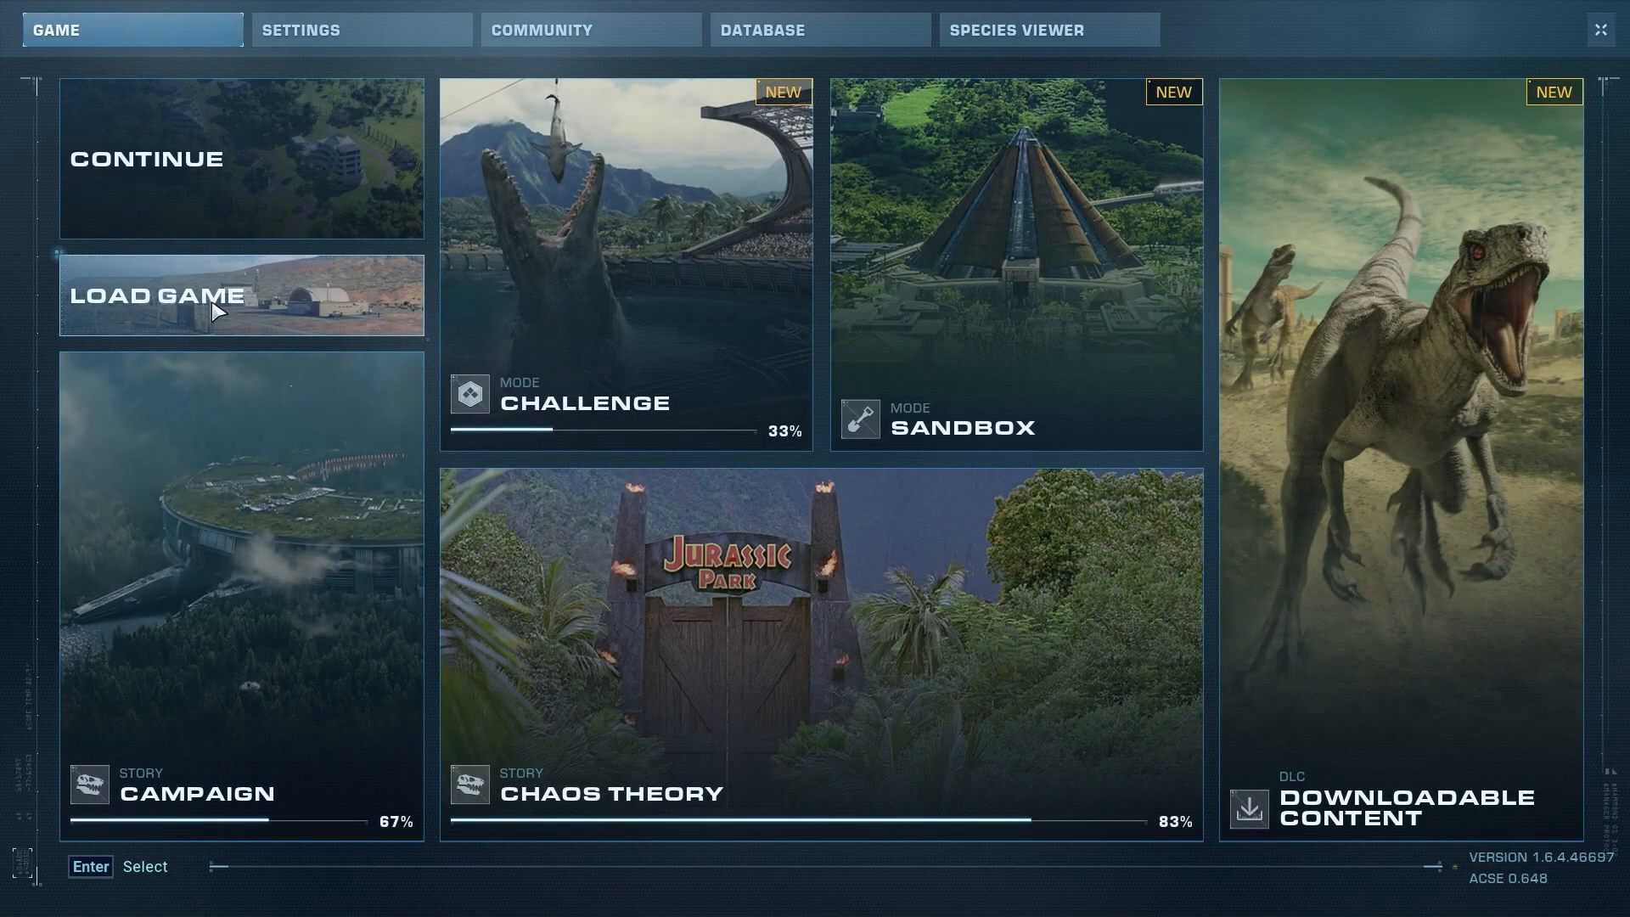
pyautogui.click(214, 312)
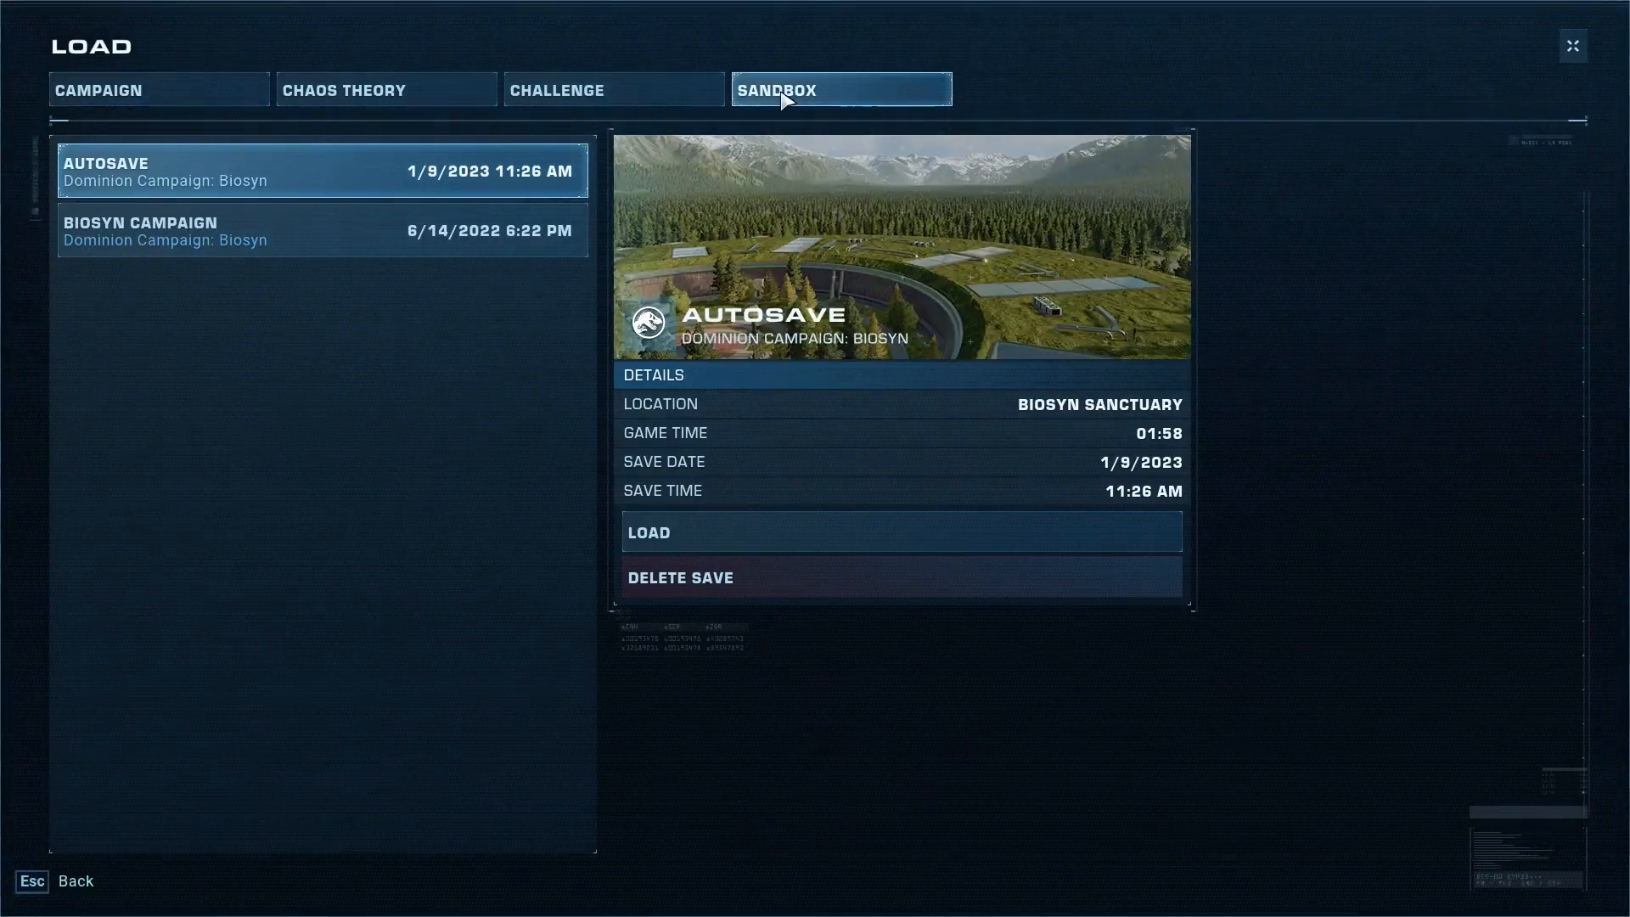
pyautogui.click(782, 93)
pyautogui.click(696, 524)
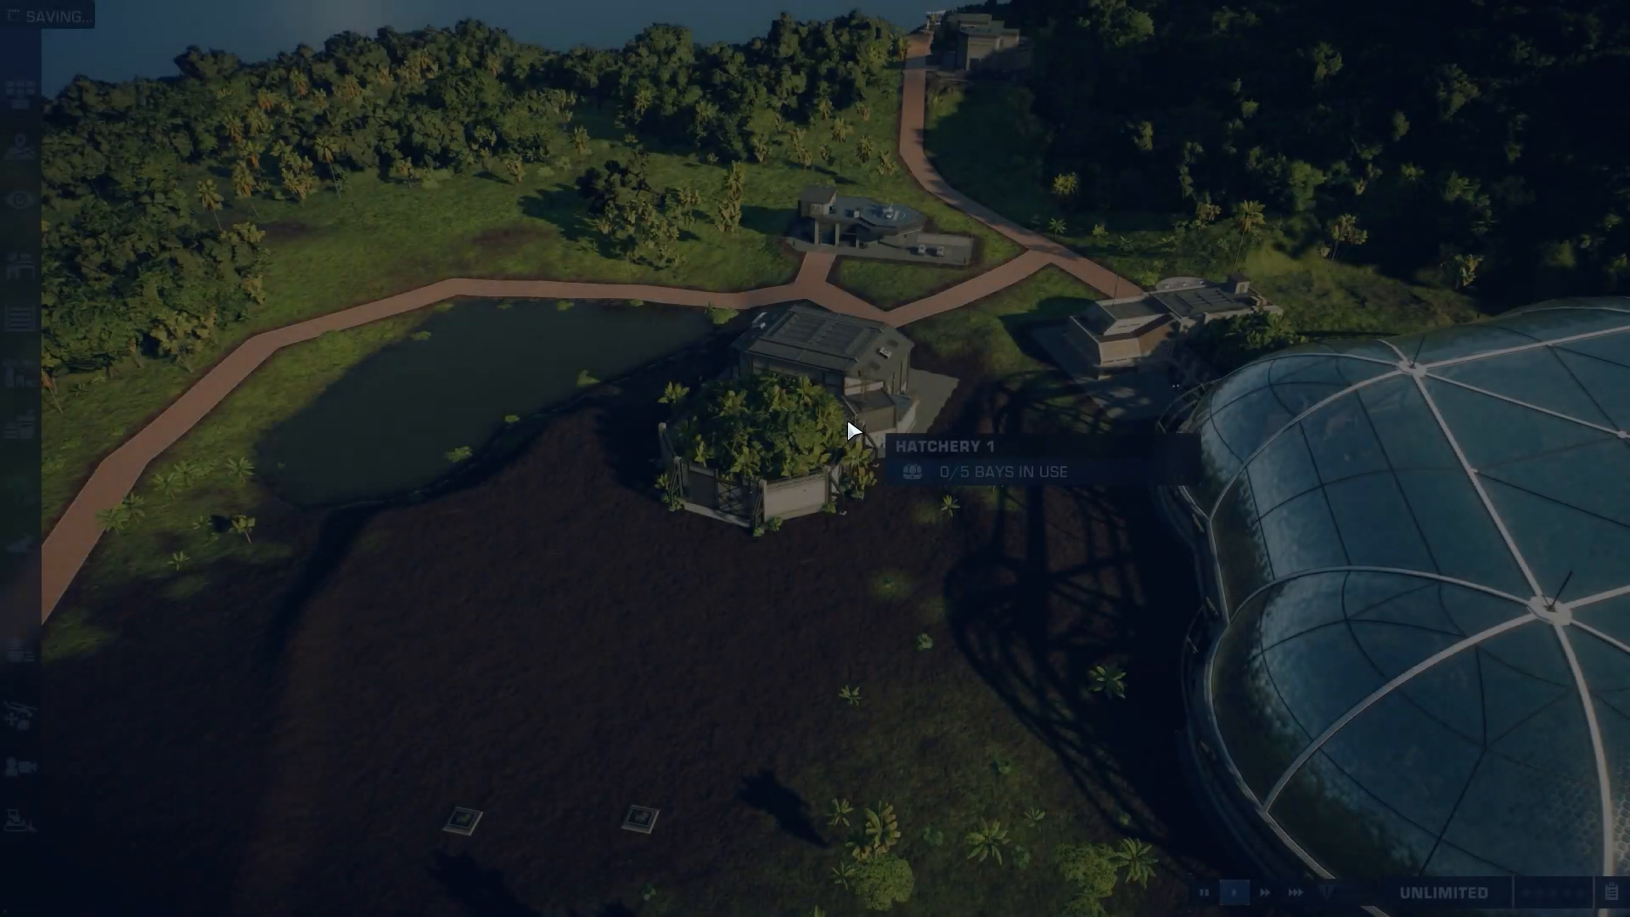
# Synthesize a Tyrannosaurus rex batch in the first empty bay of Hatchery 1.
pyautogui.click(848, 420)
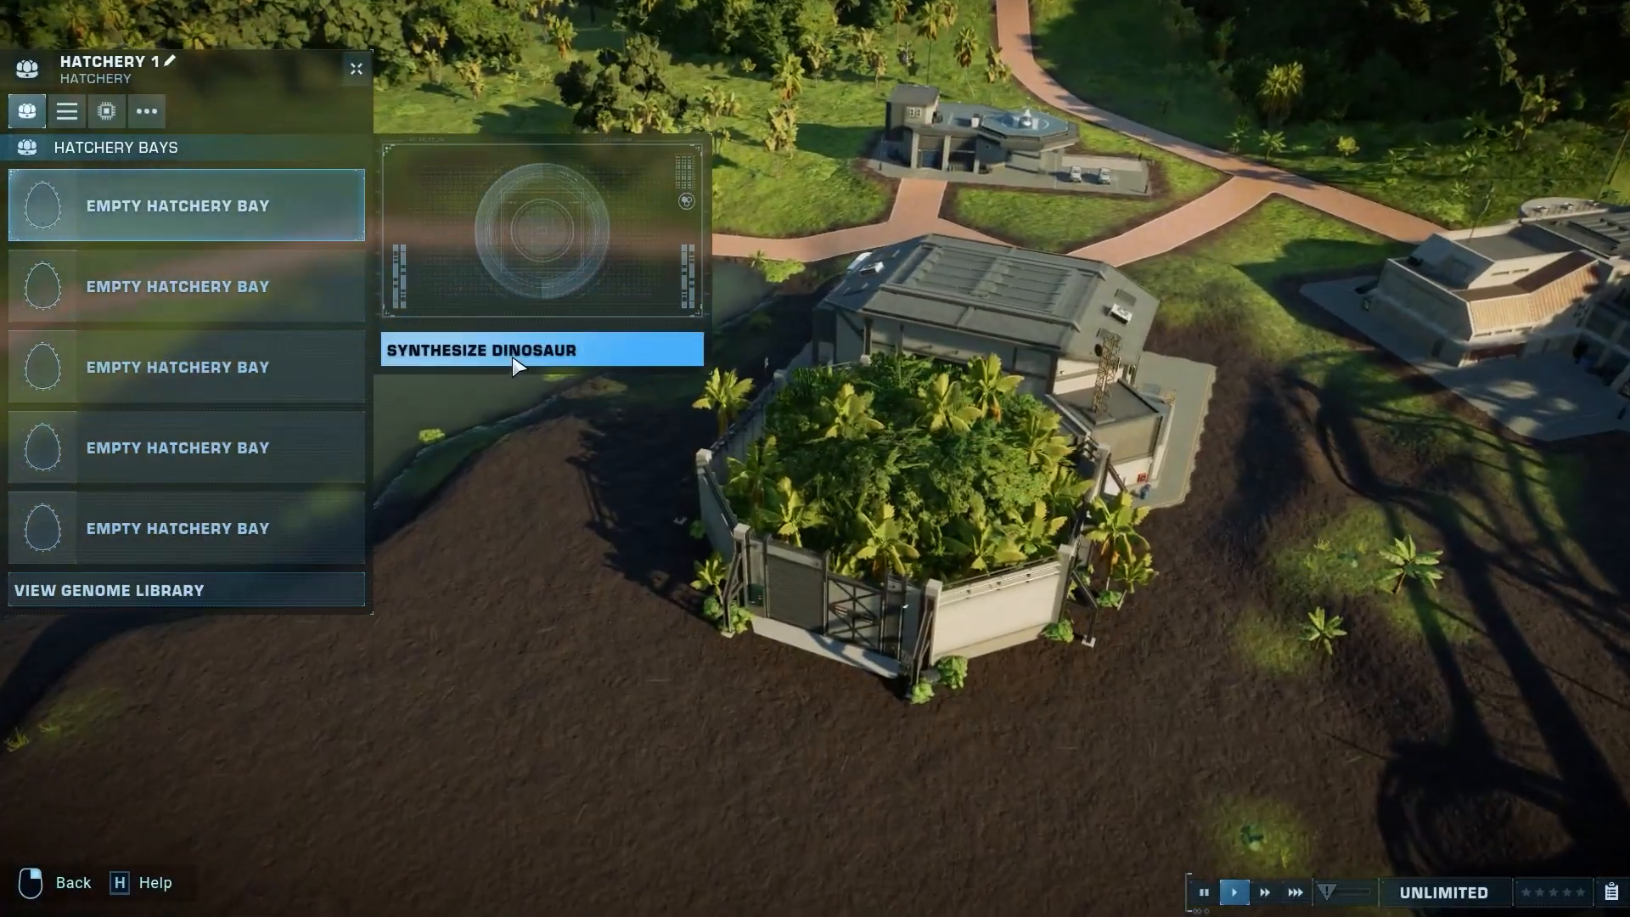
pyautogui.click(505, 360)
pyautogui.scroll(-1, 861, 347)
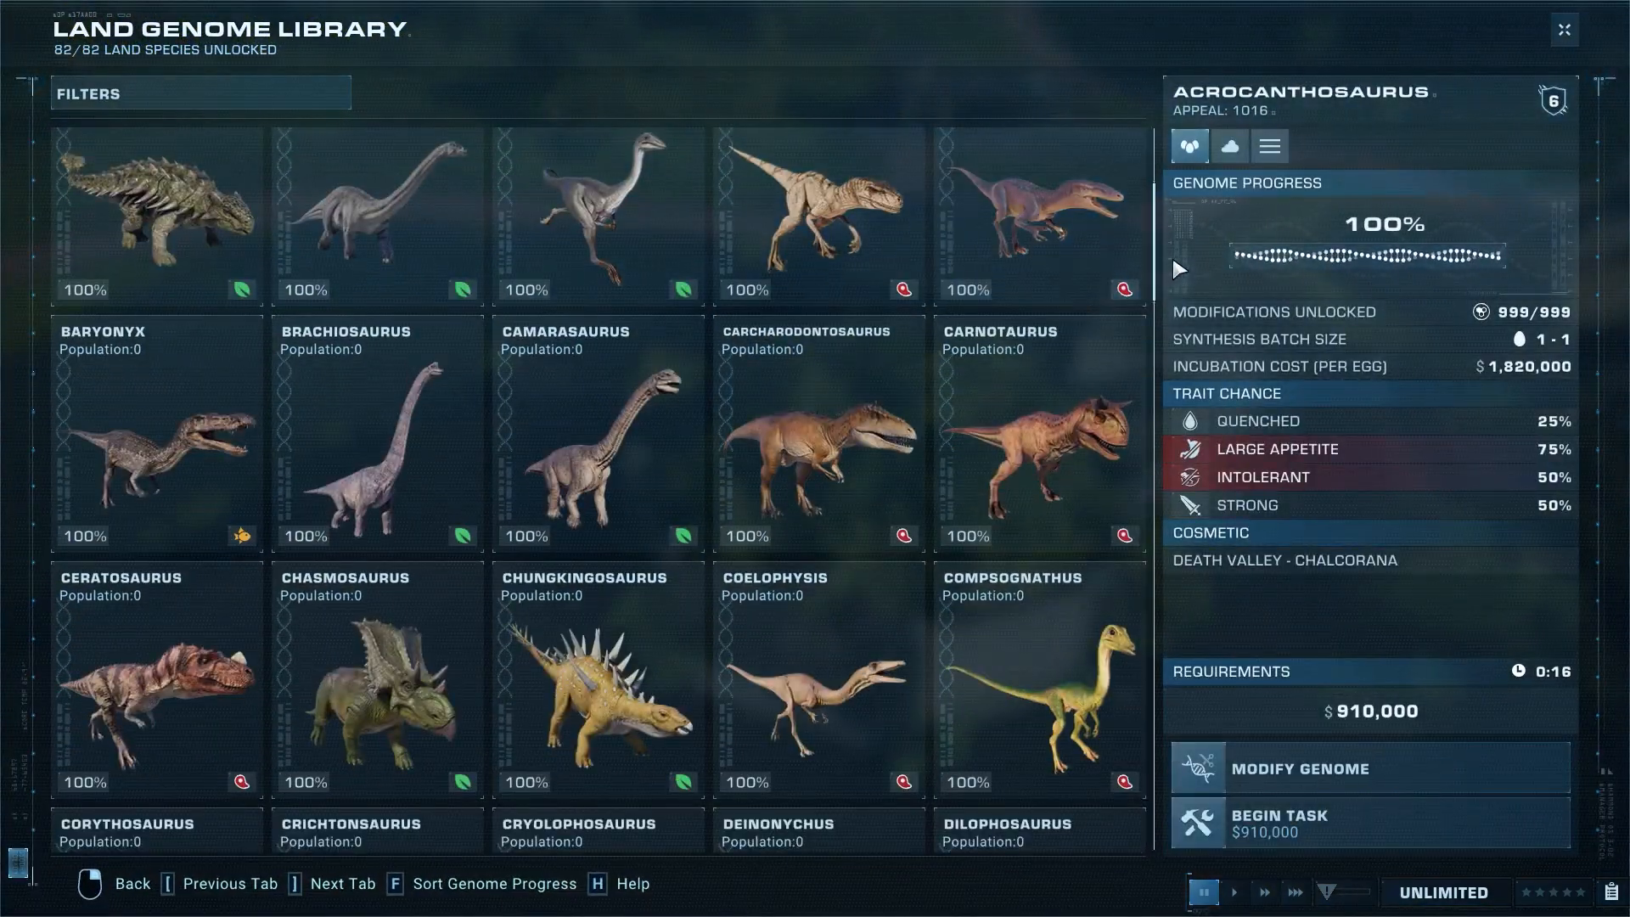
pyautogui.moveTo(1162, 256); pyautogui.dragTo(1161, 775)
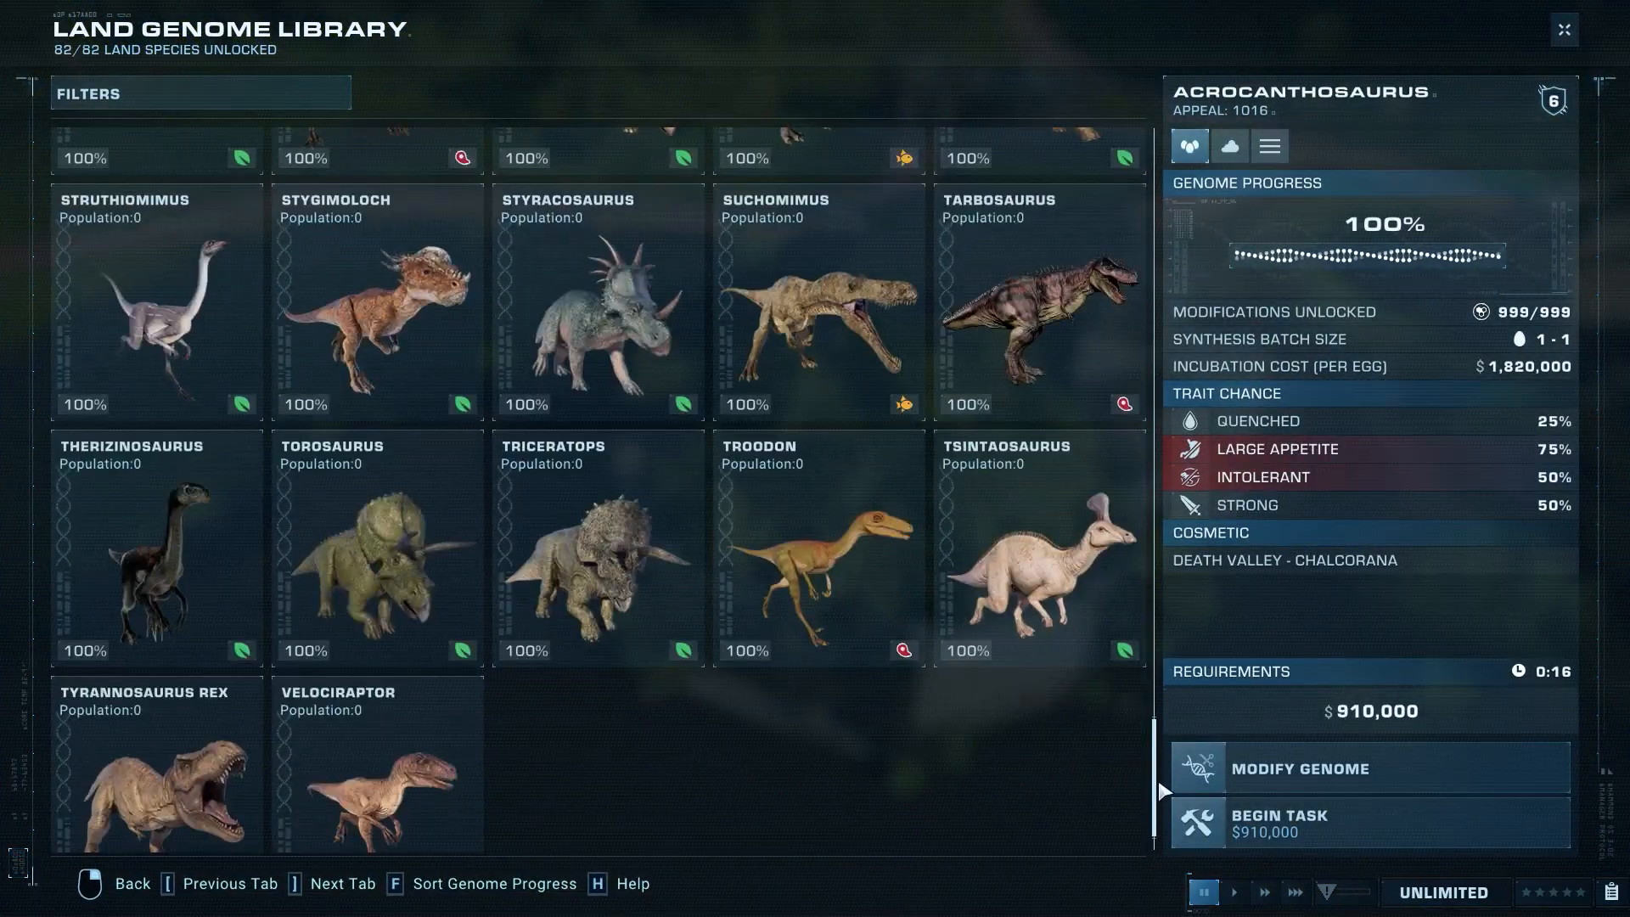
pyautogui.click(175, 739)
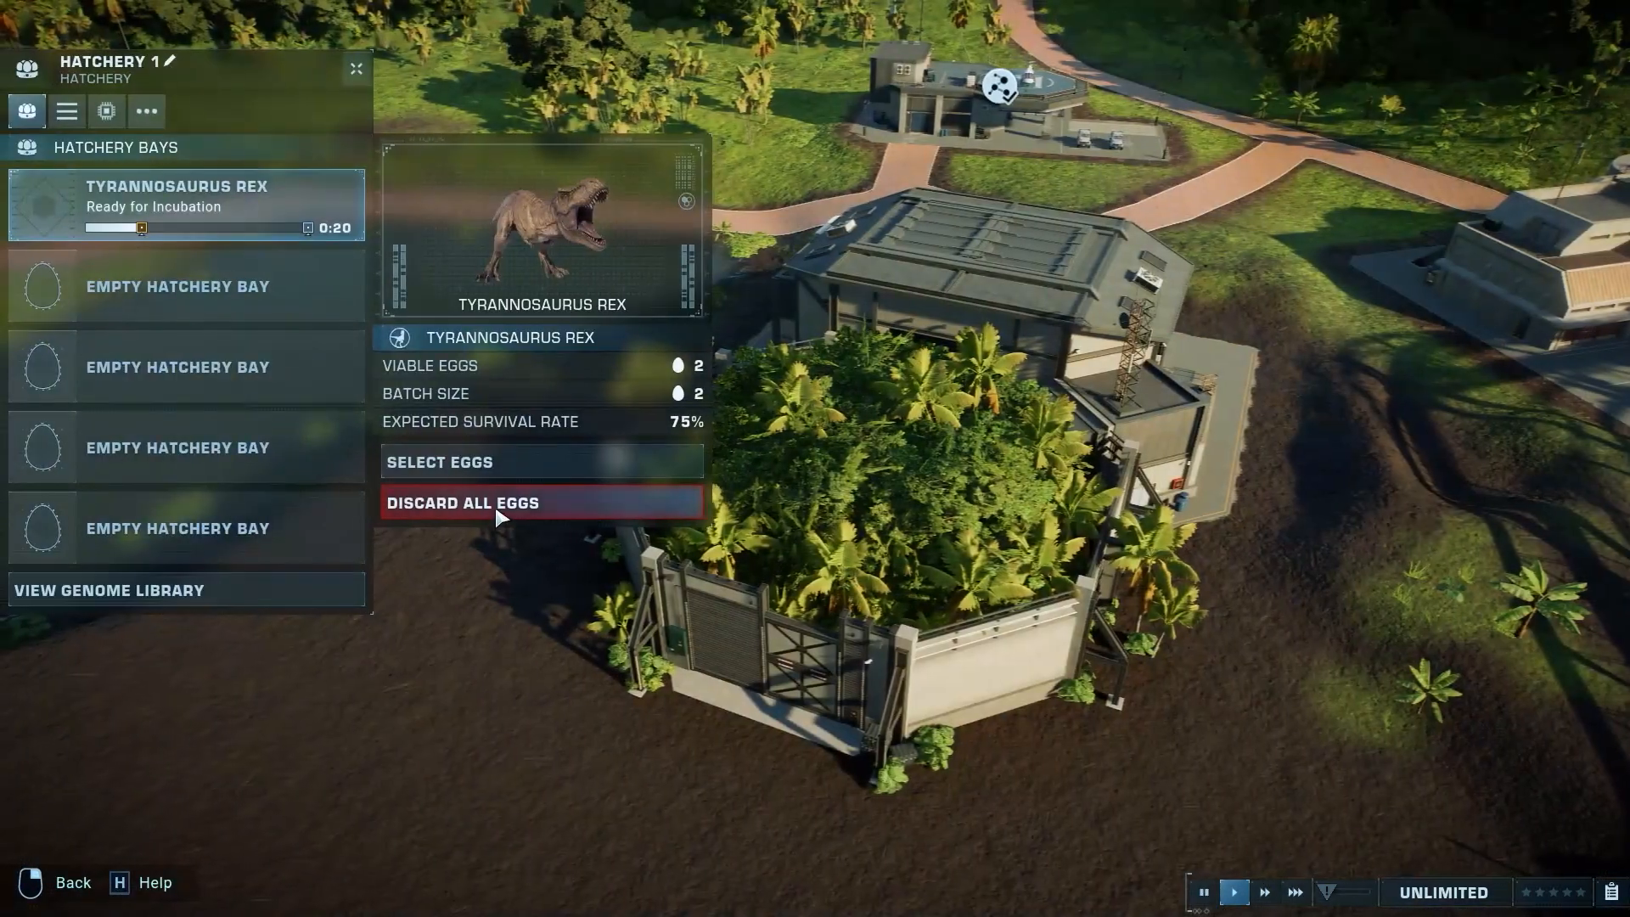
# Incubate a Tyrannosaurus rex egg and release the hatched dinosaur from Hatchery 1.
pyautogui.click(510, 463)
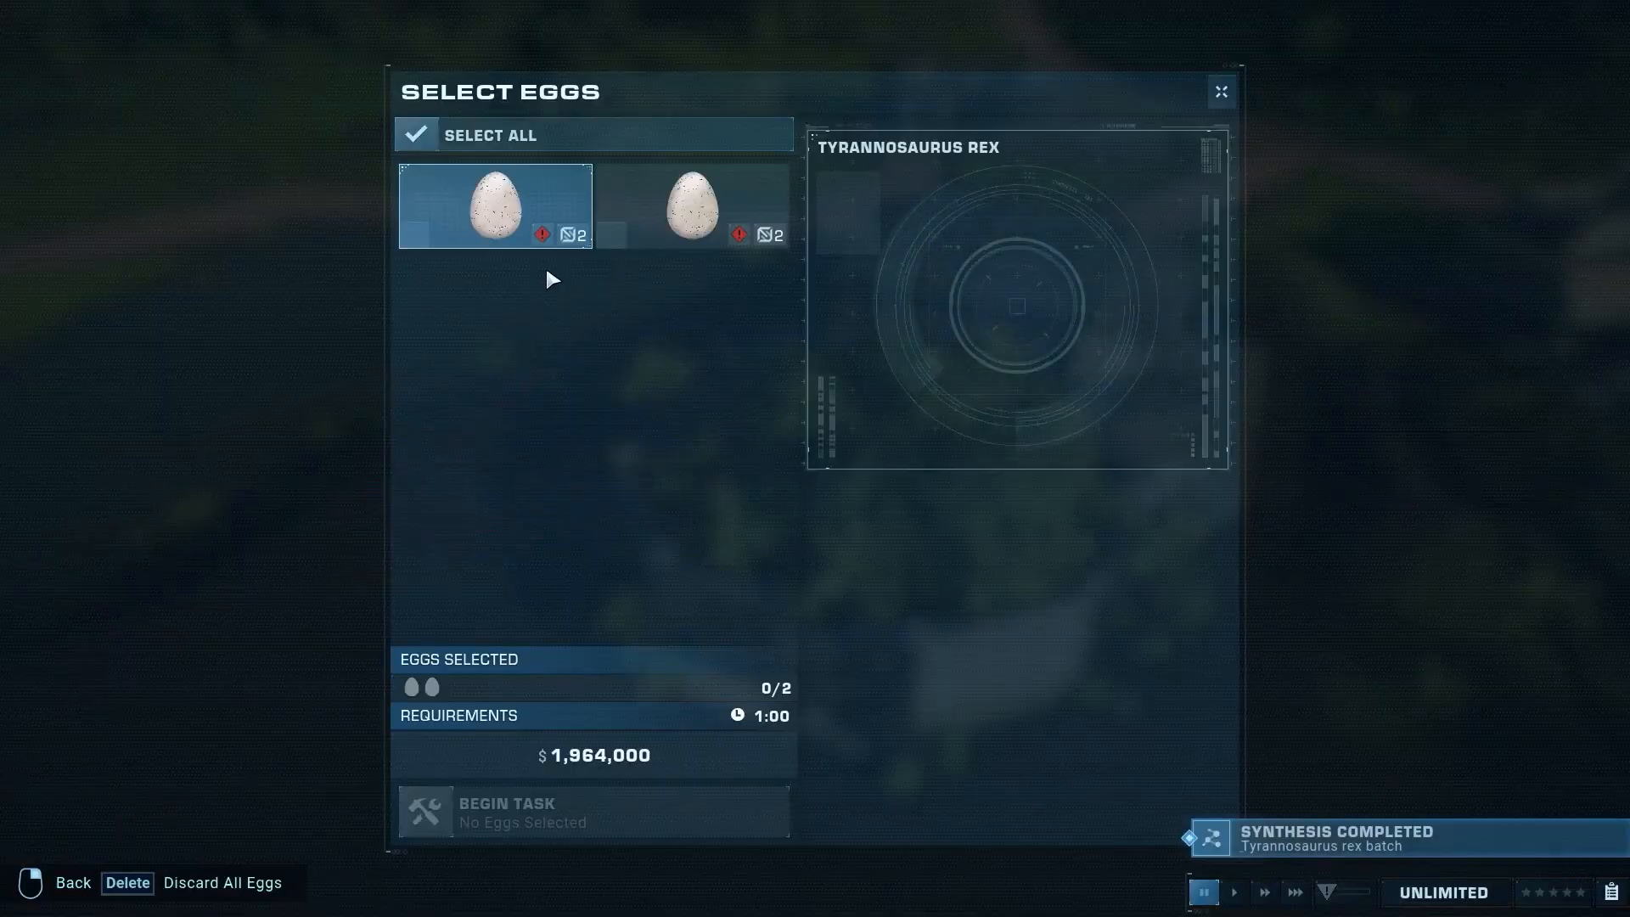
pyautogui.click(543, 811)
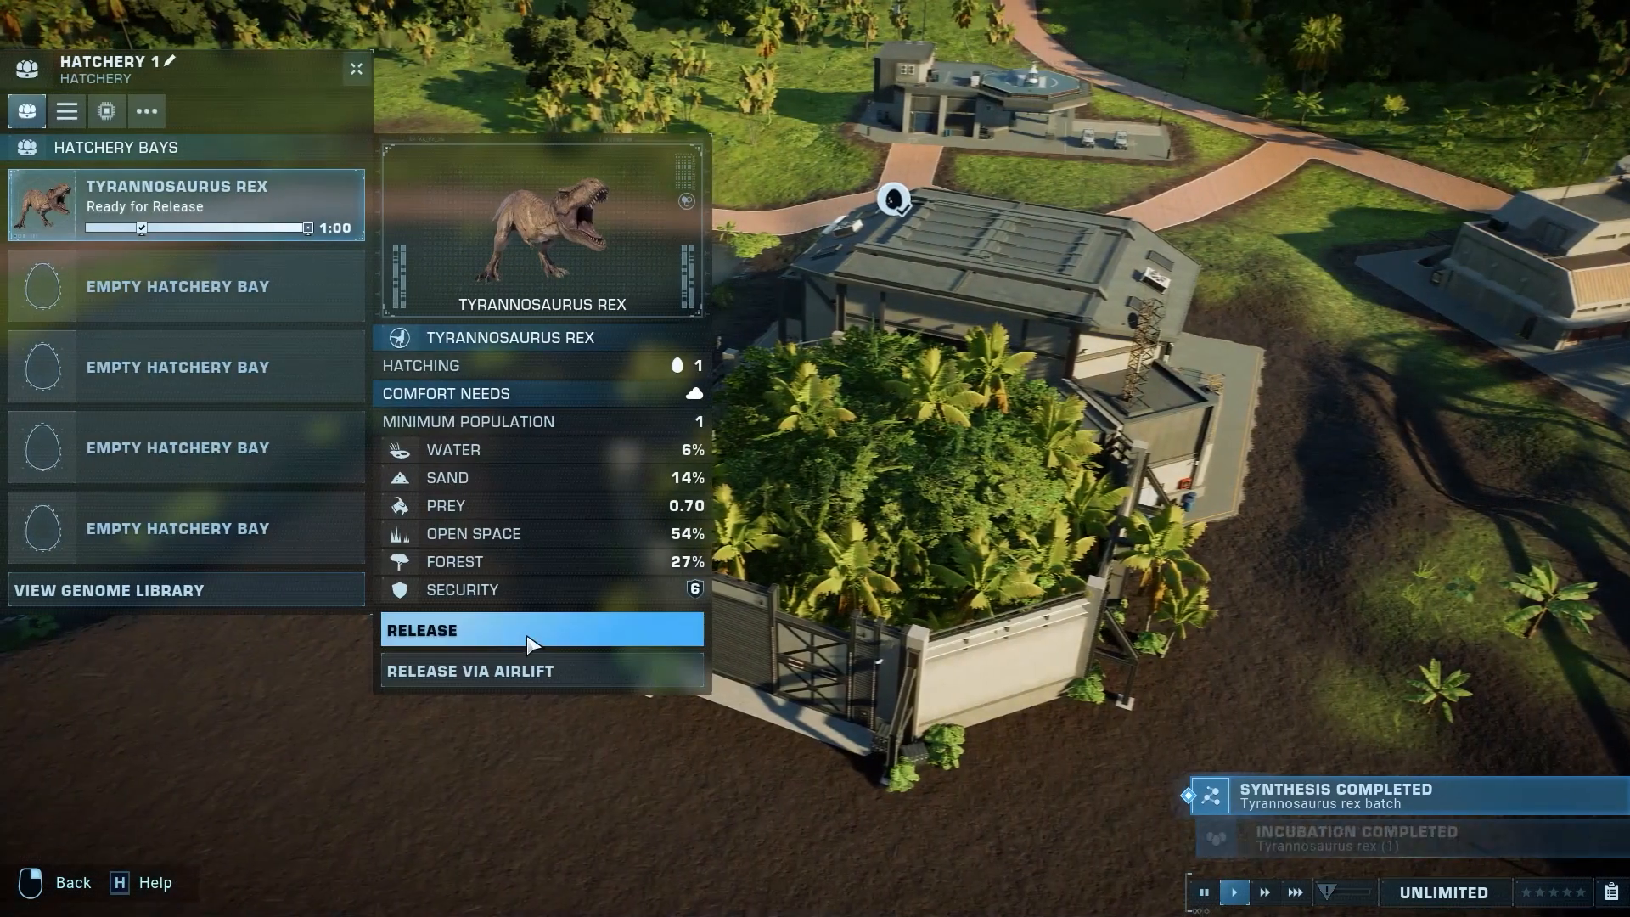
pyautogui.click(583, 626)
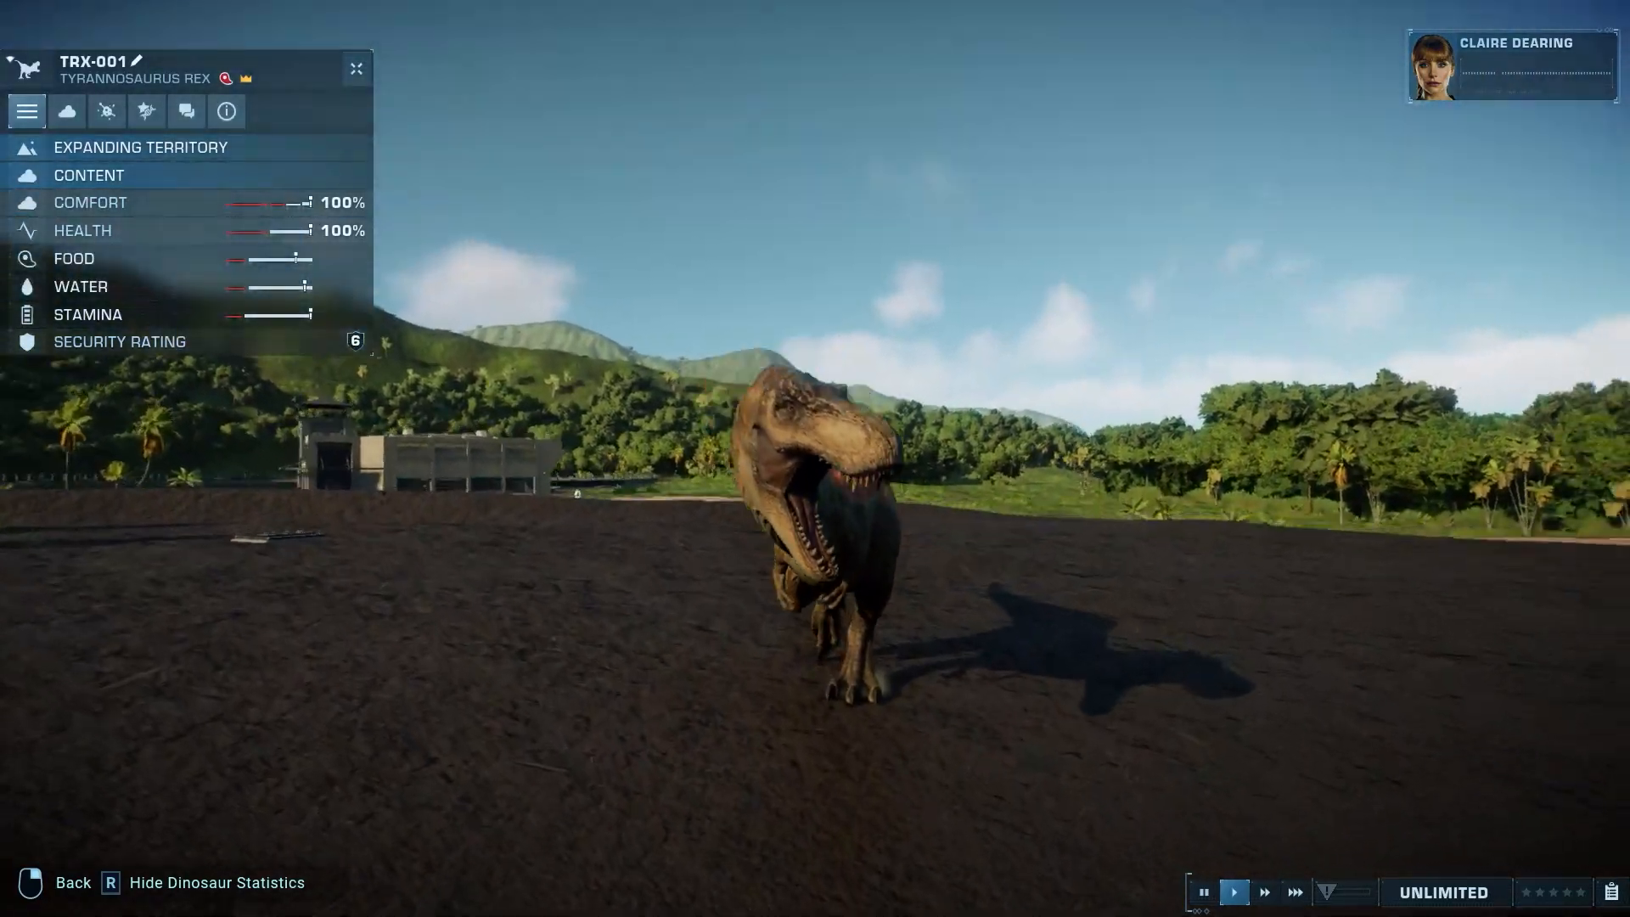
# Observe the released T. rex moving in its enclosure, both up close and from above.
pyautogui.press('Escape')
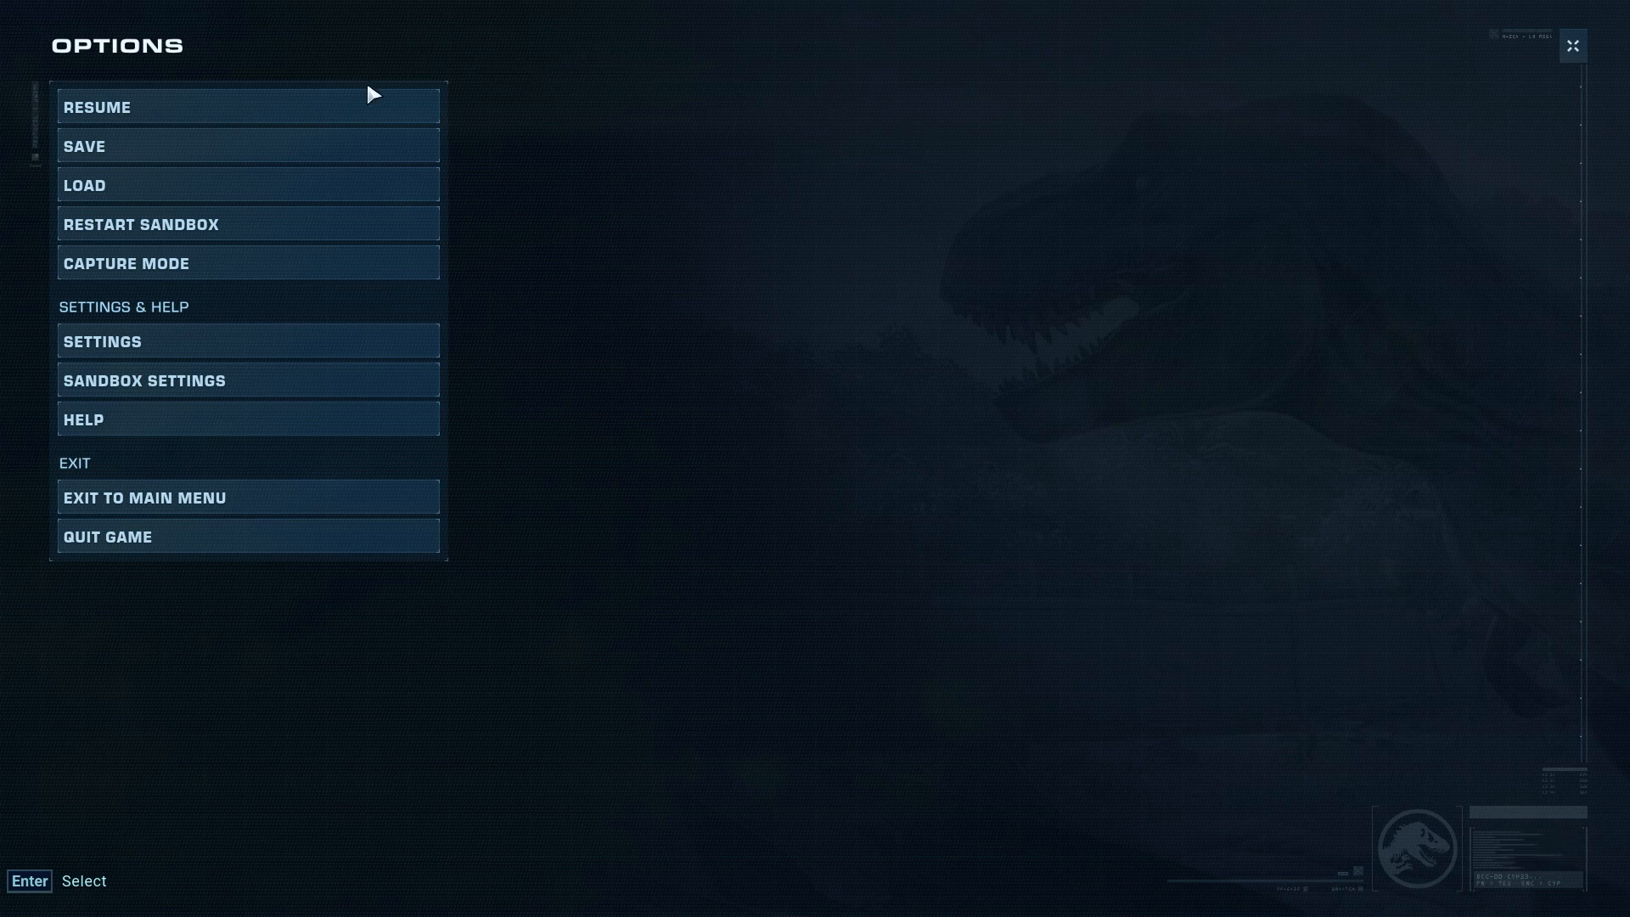
pyautogui.click(329, 107)
pyautogui.click(799, 412)
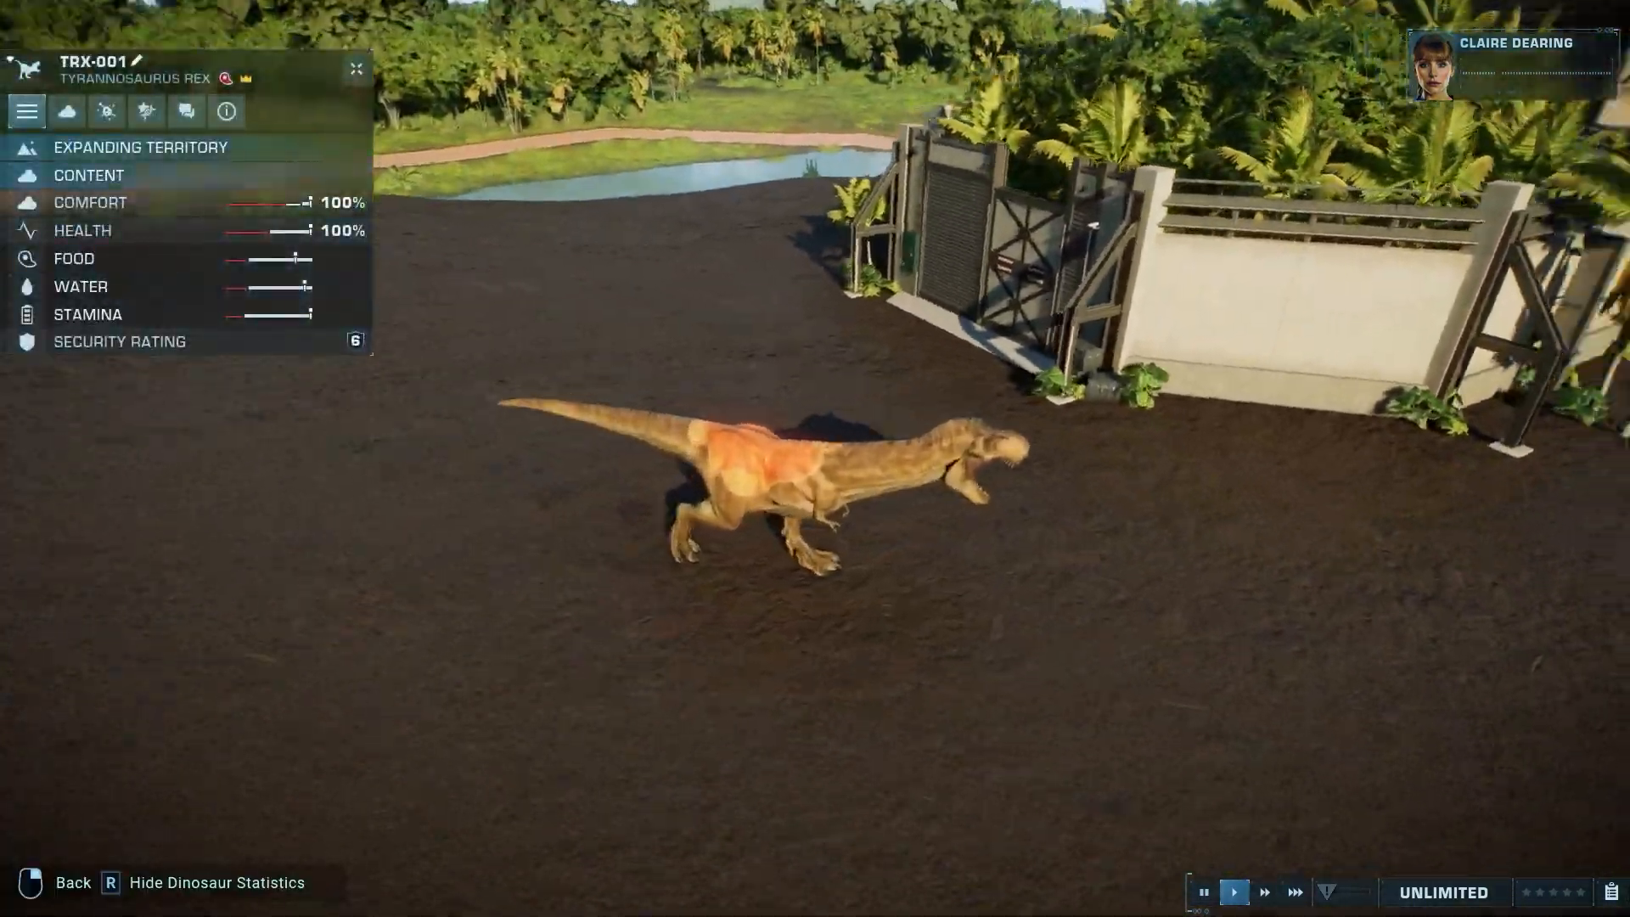
pyautogui.scroll(5, 764, 629)
pyautogui.moveTo(764, 628); pyautogui.dragTo(1023, 696, button='middle')
pyautogui.rightClick(1023, 697)
pyautogui.scroll(-8, 1002, 769)
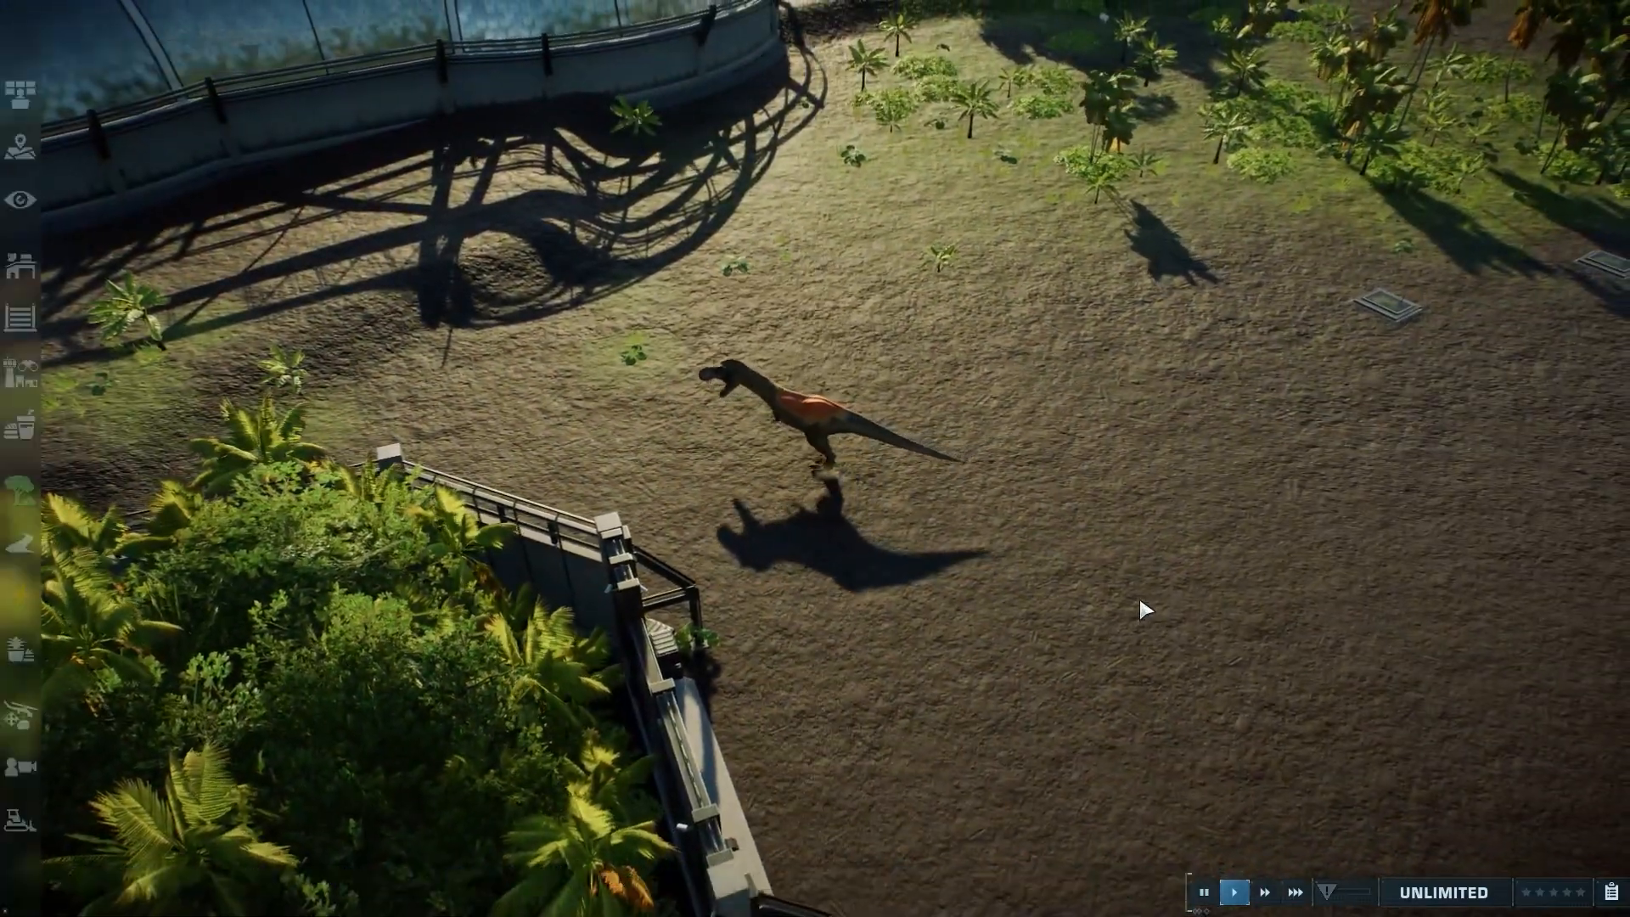
pyautogui.scroll(-3, 1139, 595)
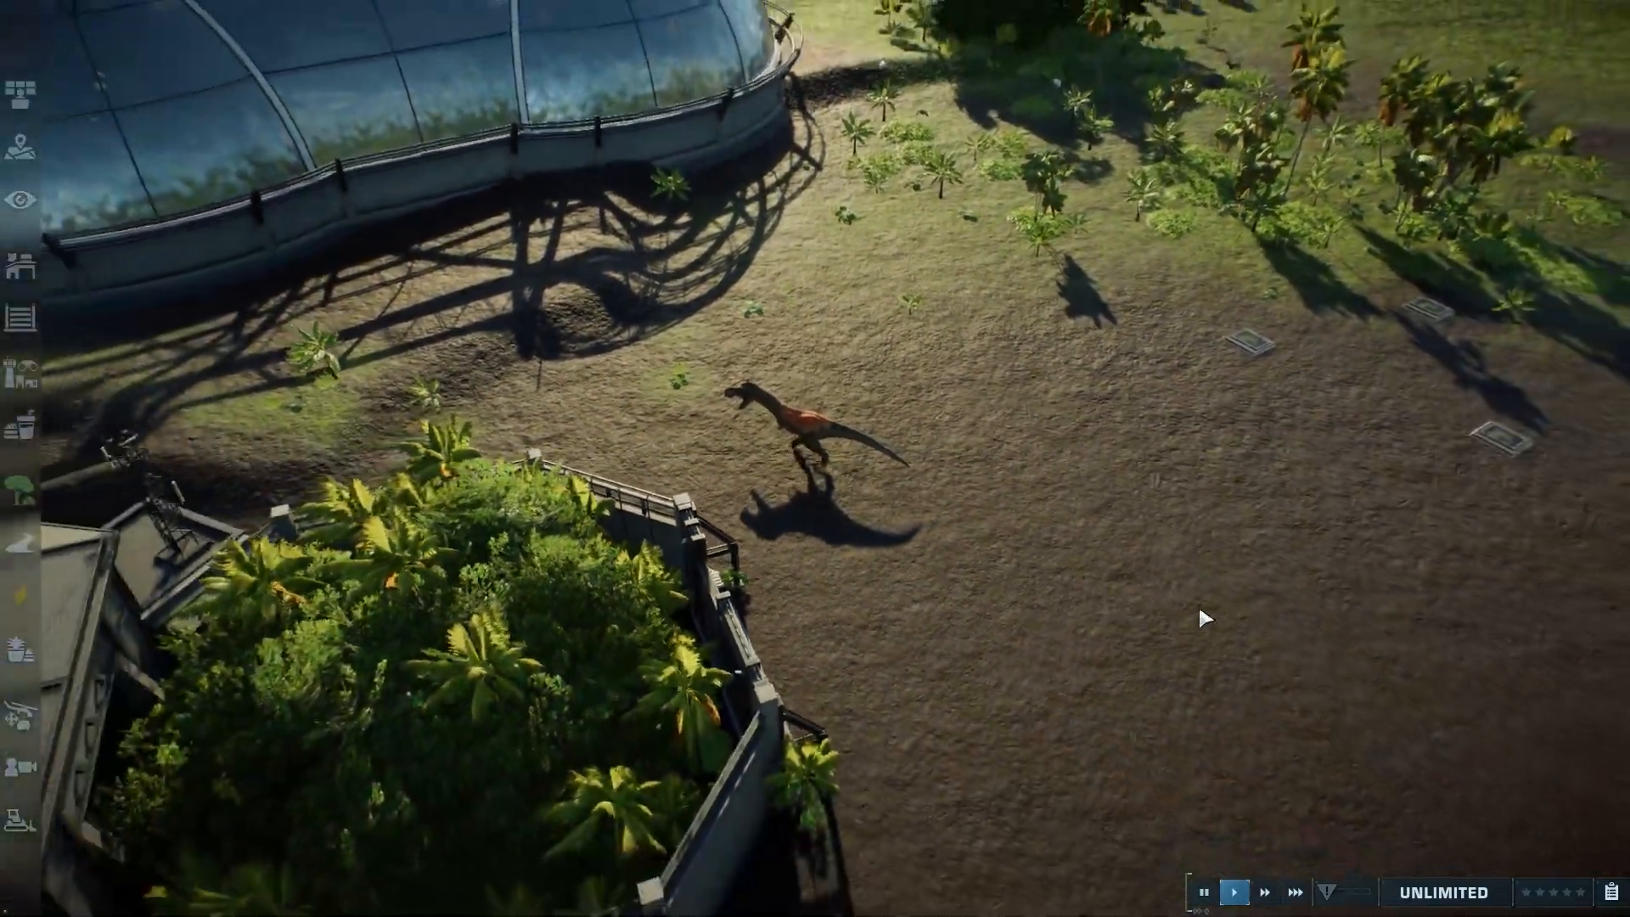
# Synthesize a Mosasaurus batch in Lagoon Hatchery 1.
pyautogui.press('Escape')
pyautogui.press('Escape')
pyautogui.scroll(-3, 1085, 570)
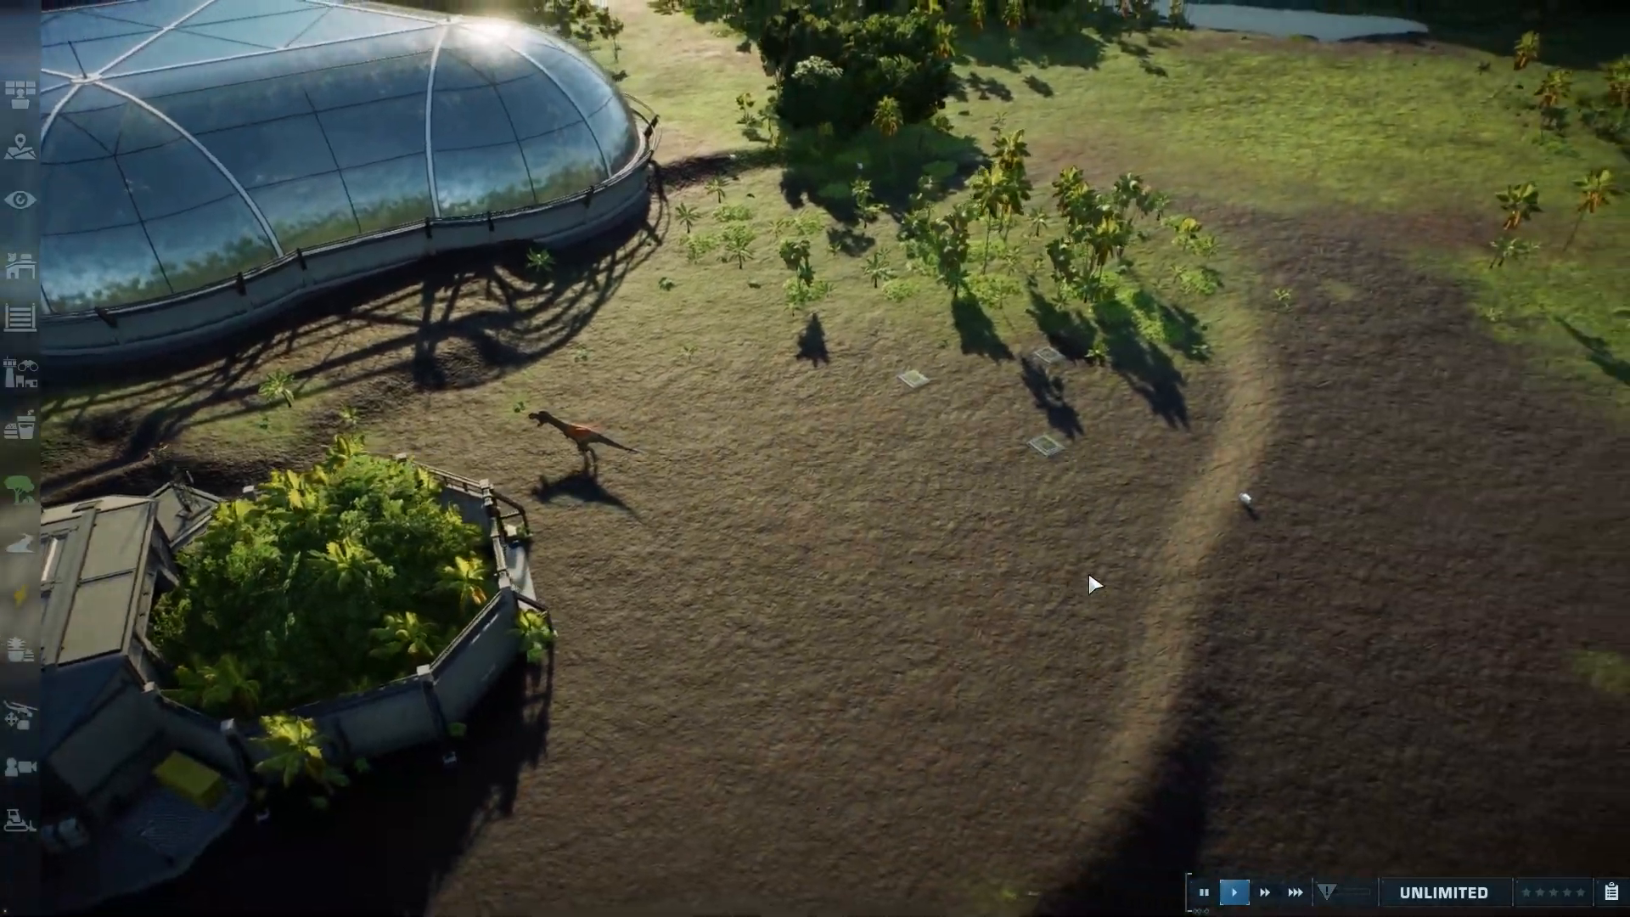
pyautogui.scroll(-2, 1090, 576)
pyautogui.press('d')
pyautogui.press('m')
pyautogui.click(839, 482)
pyautogui.click(478, 350)
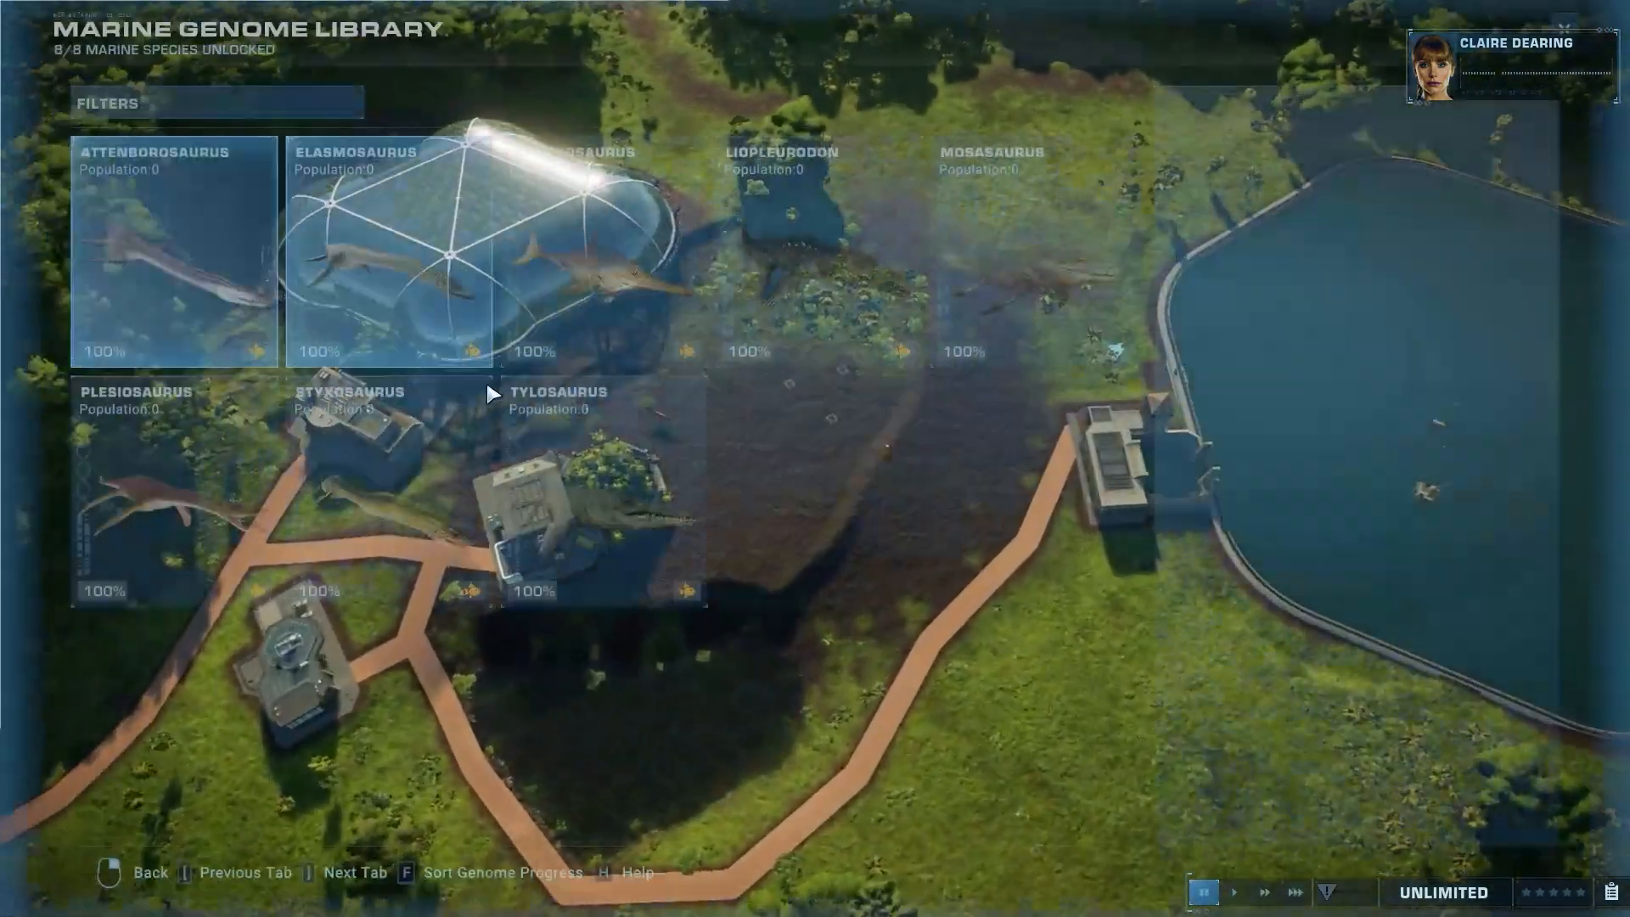
pyautogui.click(974, 270)
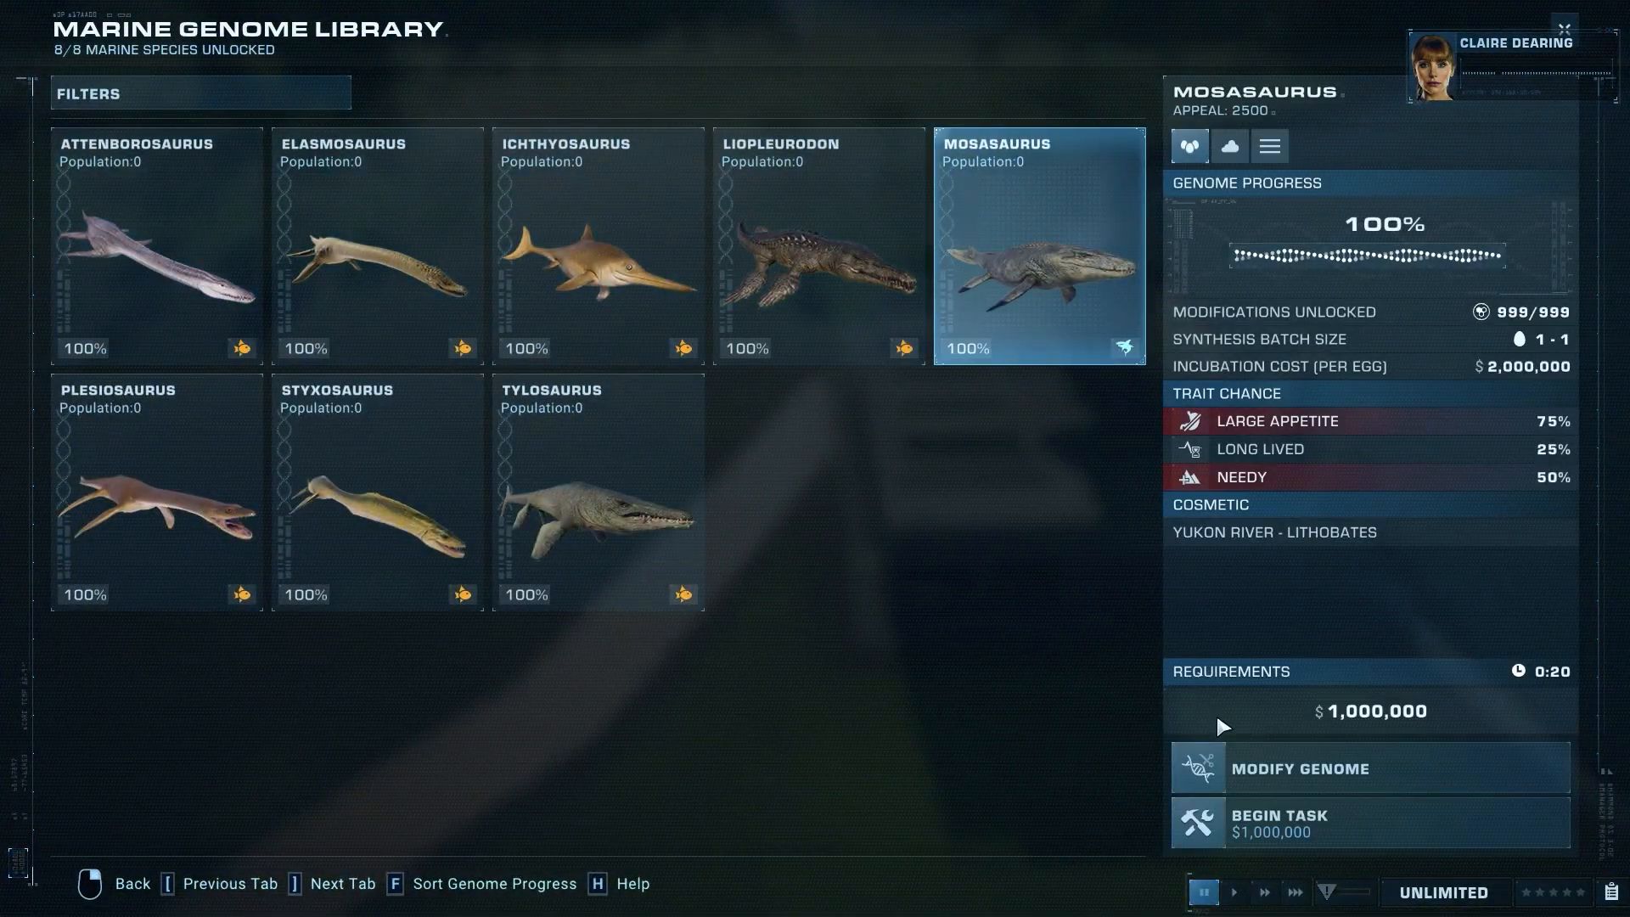
pyautogui.click(1240, 831)
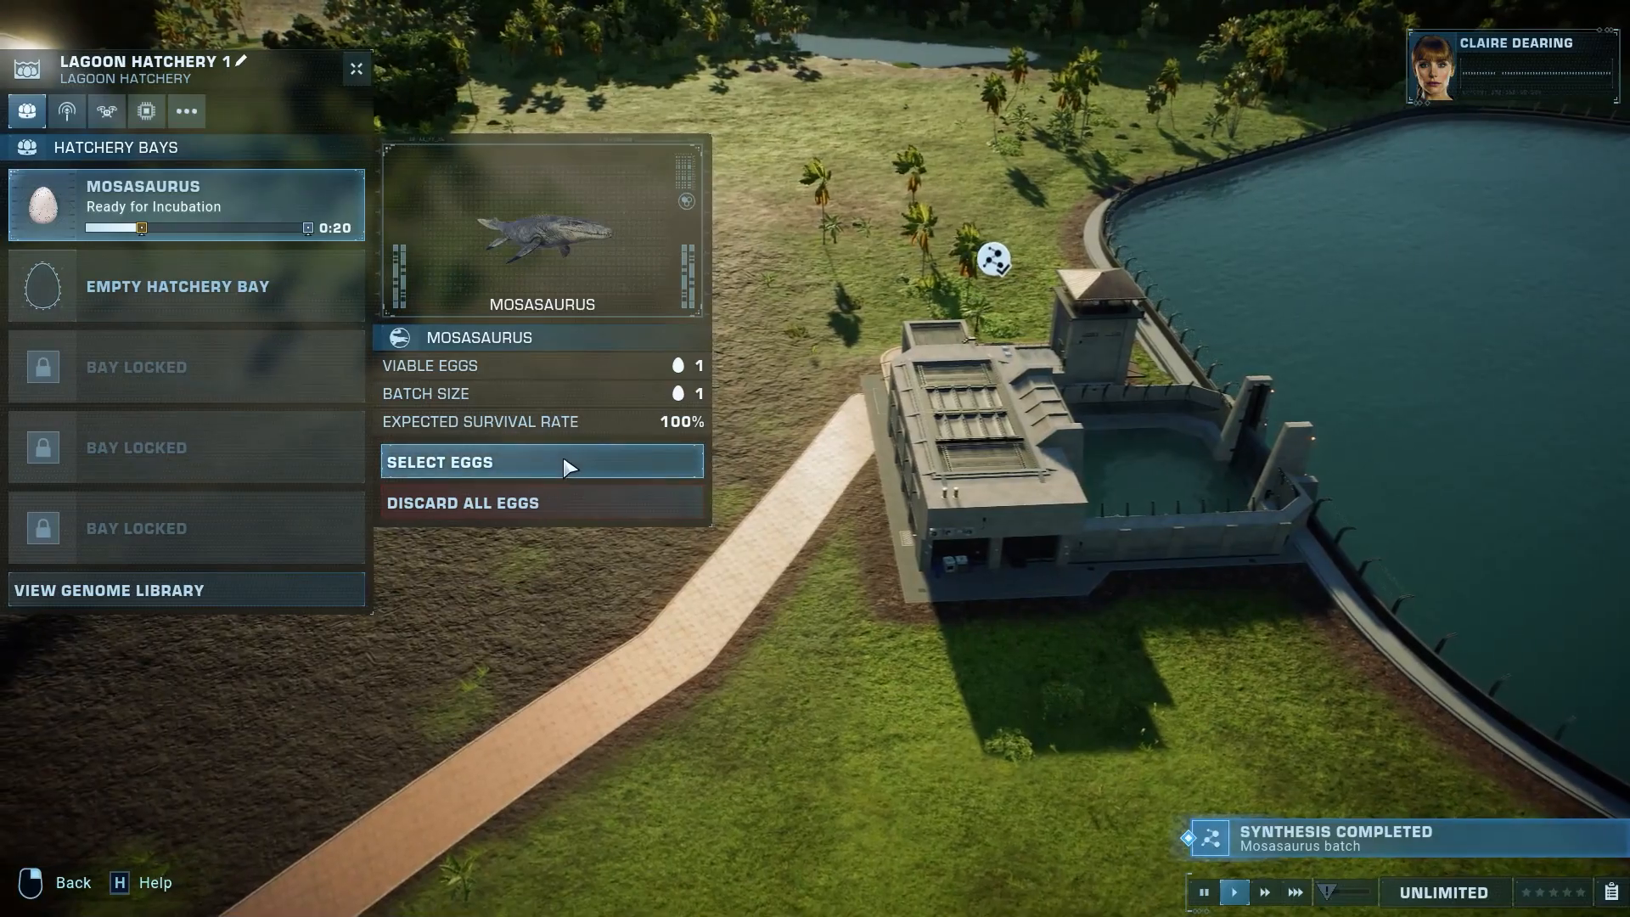
# Incubate the Mosasaurus egg and release the hatched animal into the lagoon.
pyautogui.click(514, 466)
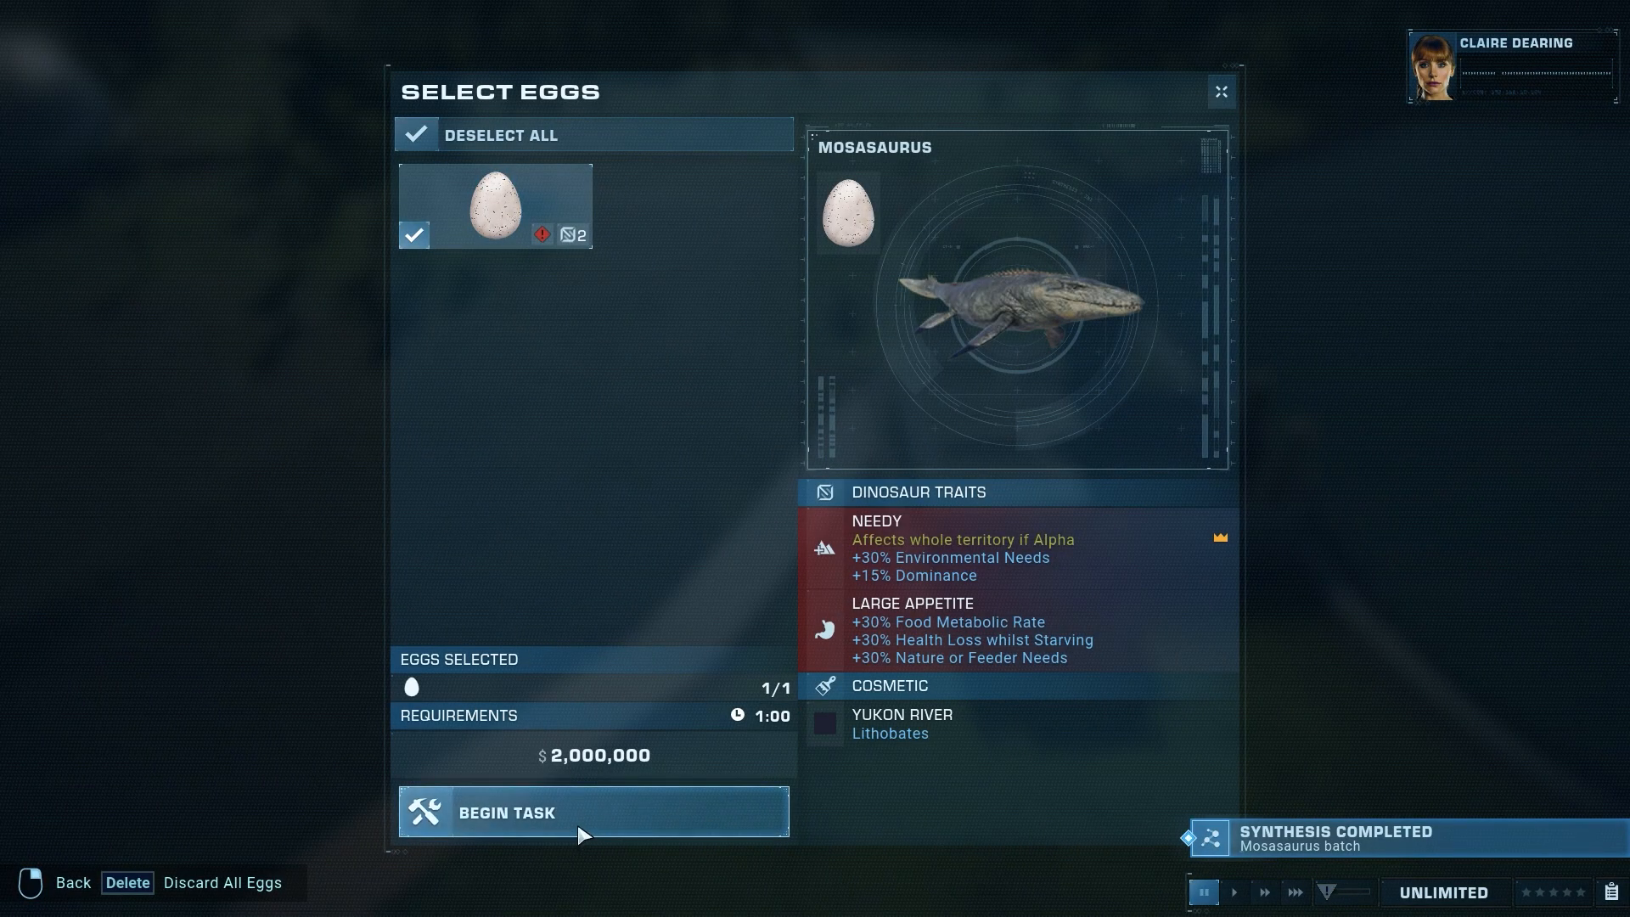
pyautogui.click(584, 834)
pyautogui.click(469, 542)
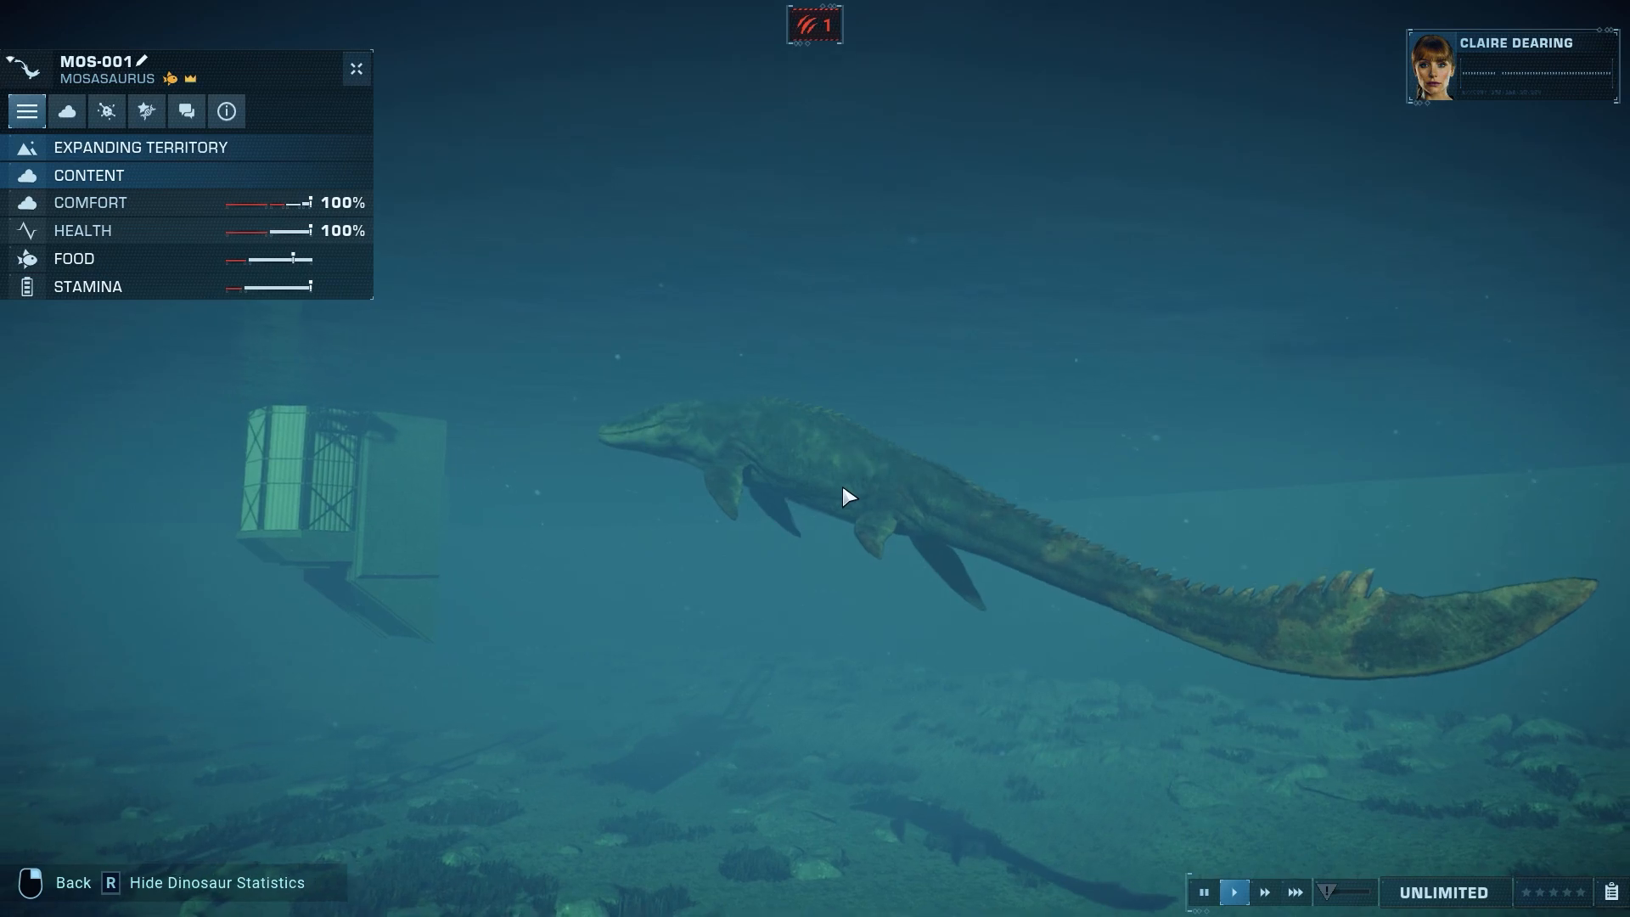
# Watch the Mosasaurus swim with its statistics hidden, and return to the overview of the park.
pyautogui.press('r')
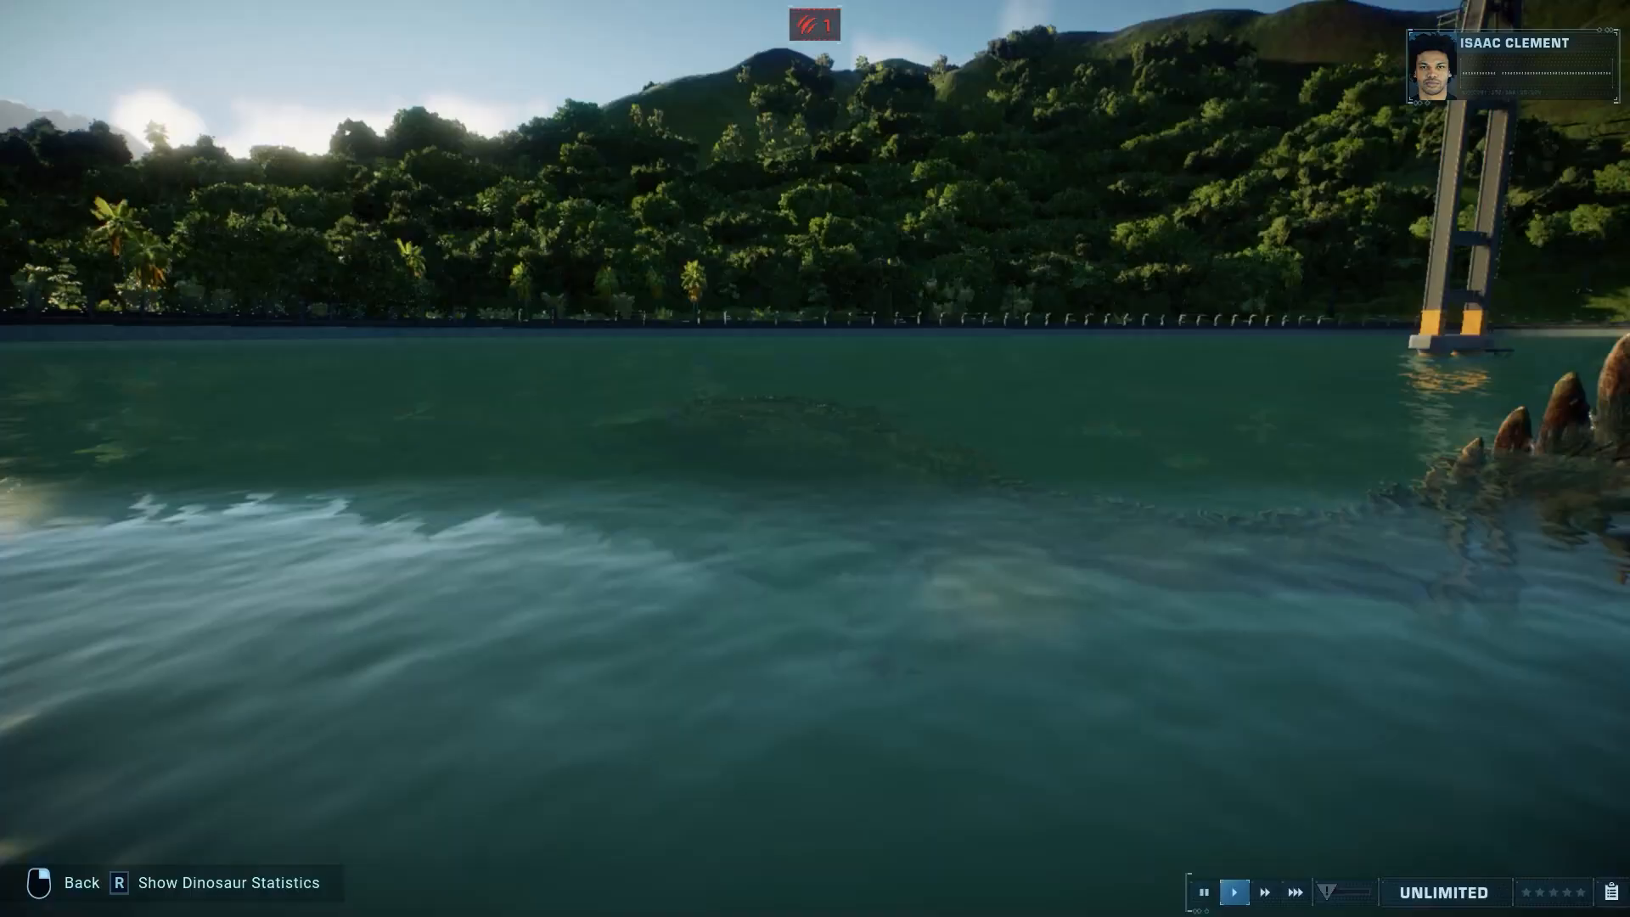
pyautogui.rightClick(856, 528)
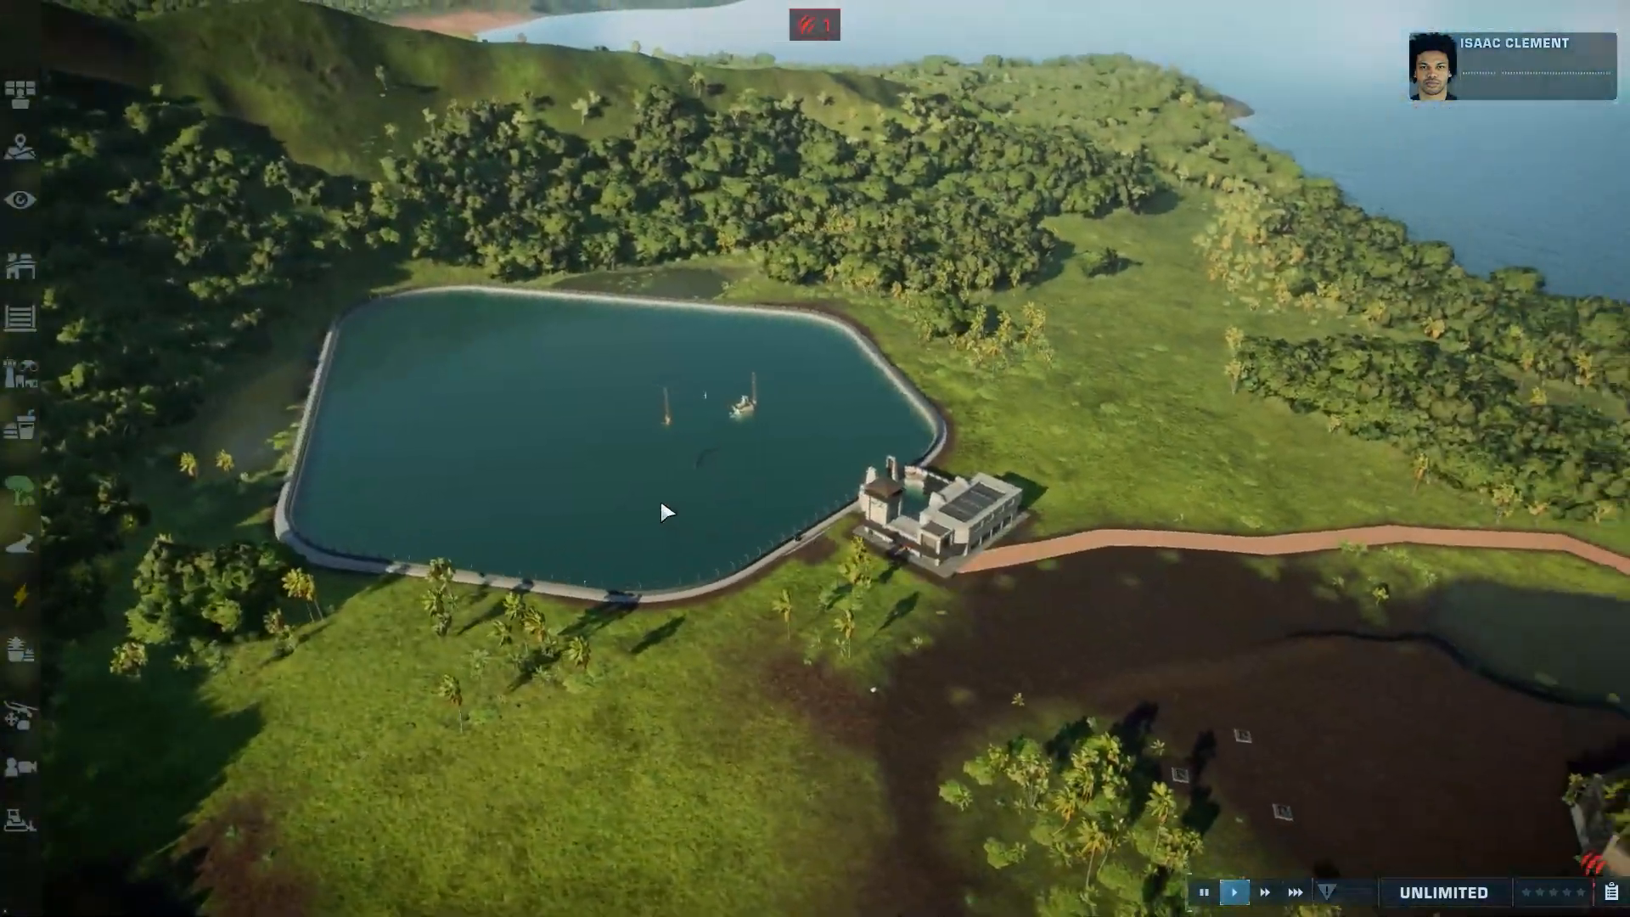
pyautogui.moveTo(660, 503); pyautogui.dragTo(709, 466, button='middle')
pyautogui.press('d')
pyautogui.press('w')
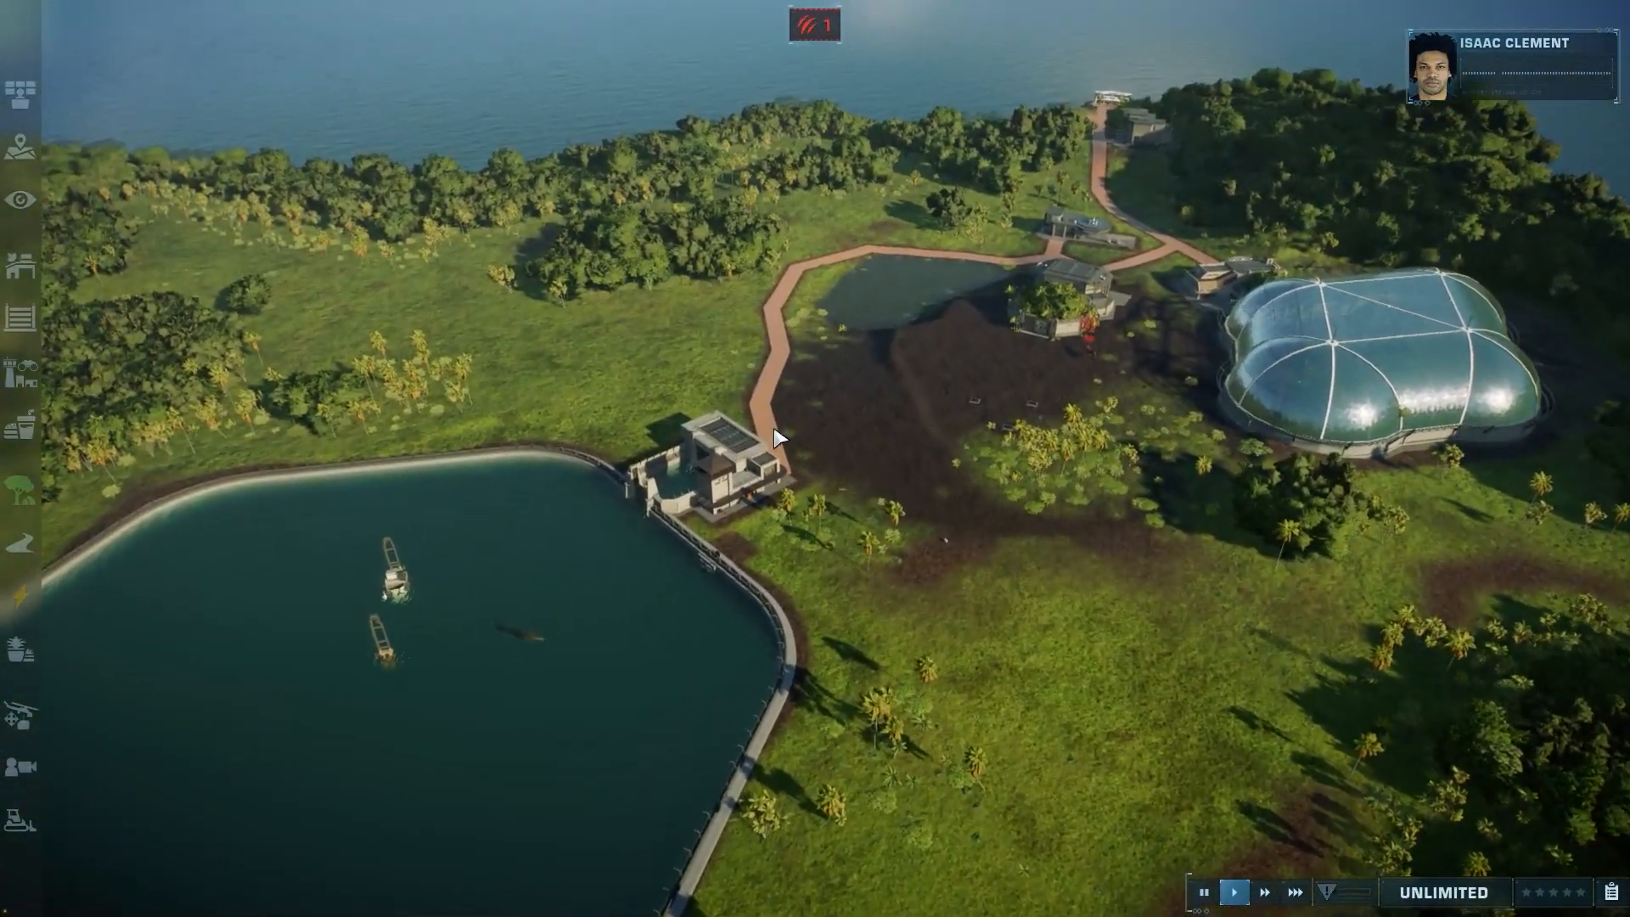